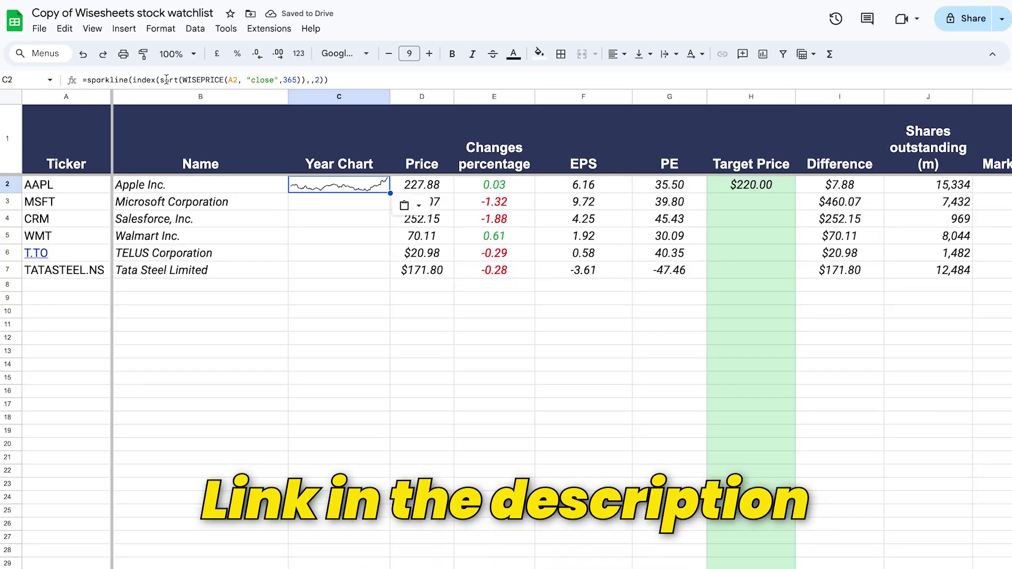
- Replace the PEP ticker in cell A2 of the stock watchlist with CRM
{"action": "left_click", "coordinate": [476, 411]}
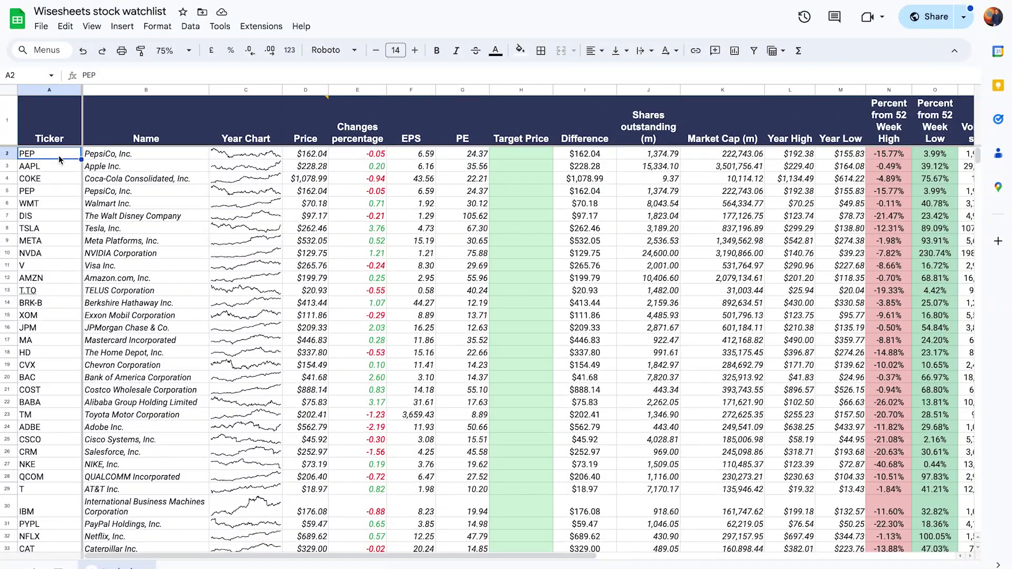
{"action": "key", "text": "Delete"}
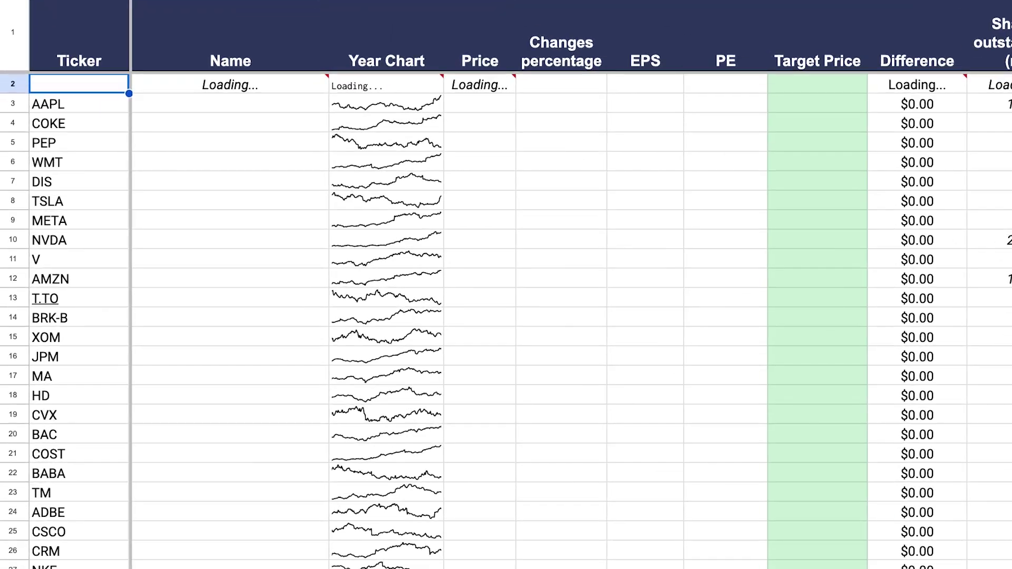
{"action": "type", "text": "CRM"}
{"action": "key", "text": "Return"}
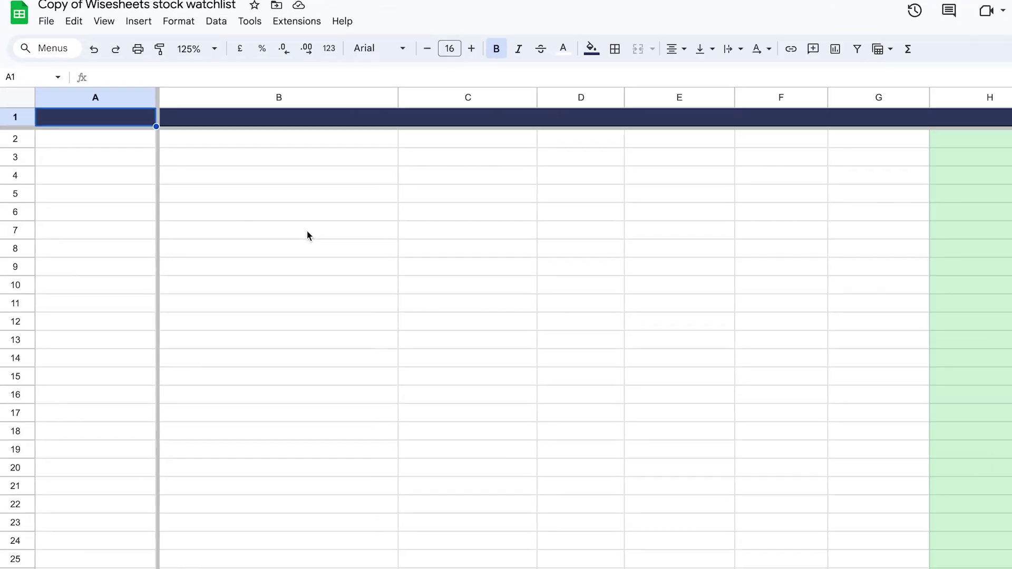
- Enter the header Ticker in A1 and list AAPL, MSFT, CRM, WMT and T.TO in the cells below it
{"action": "type", "text": "Ticker"}
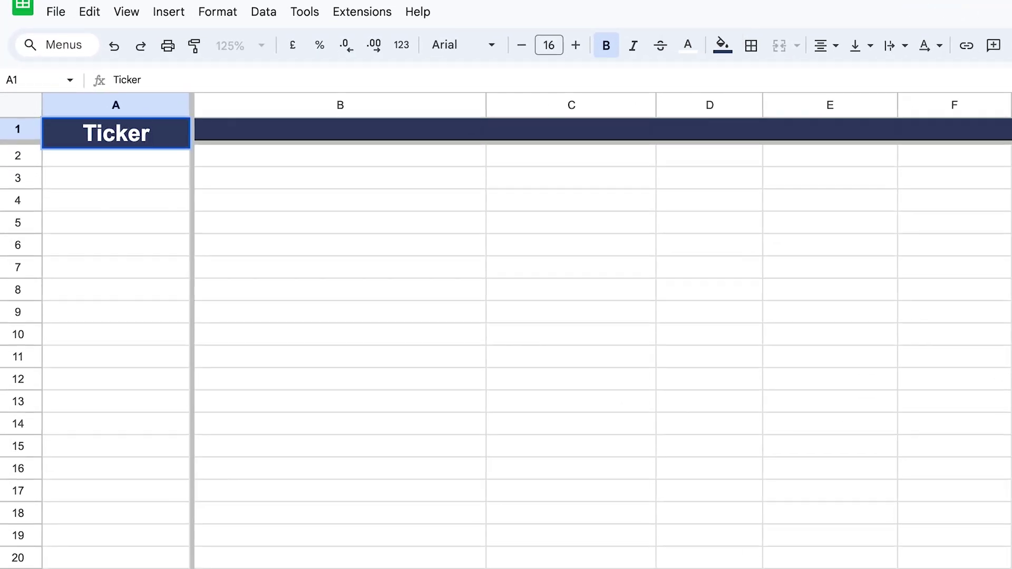
{"action": "key", "text": "Return"}
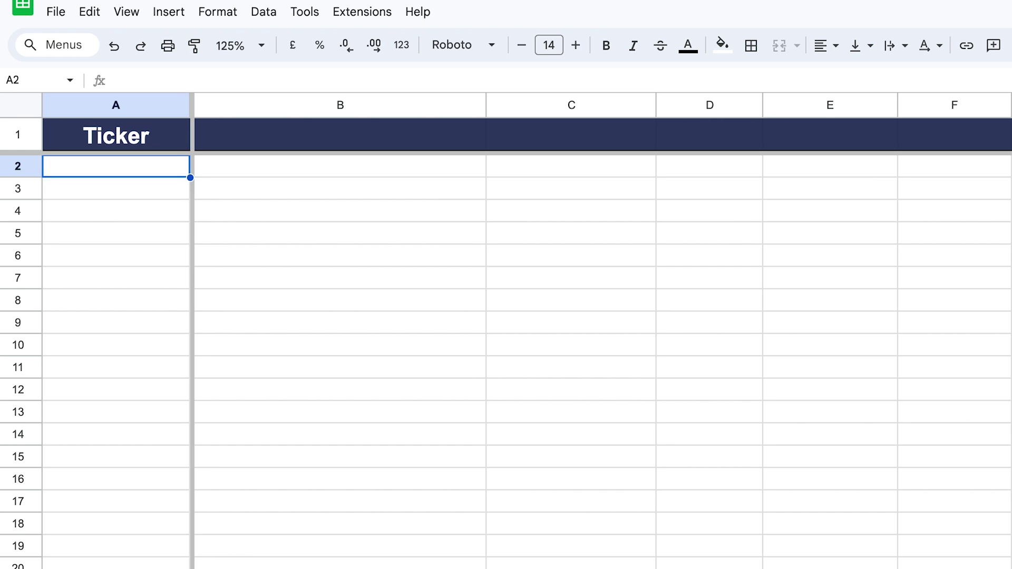
{"action": "type", "text": "AAPL"}
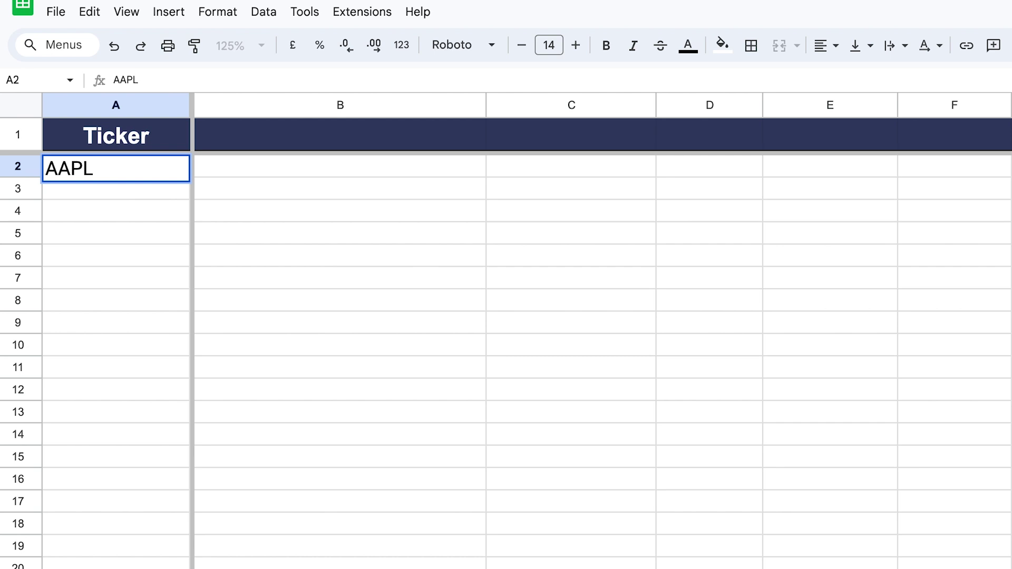
{"action": "key", "text": "Return"}
{"action": "type", "text": "MSFT"}
{"action": "key", "text": "Return"}
{"action": "type", "text": "CRM"}
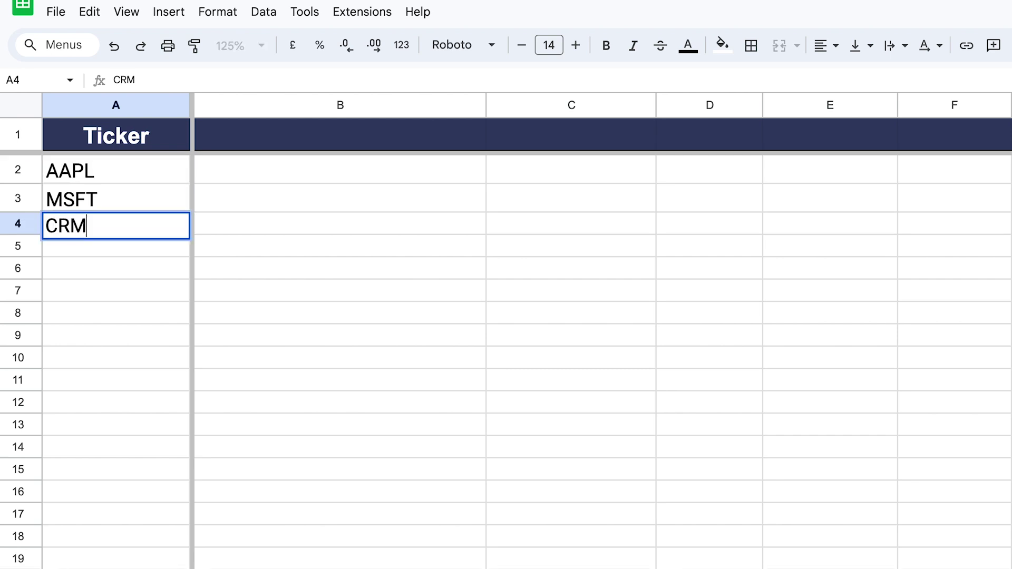
{"action": "key", "text": "Return"}
{"action": "type", "text": "WMT"}
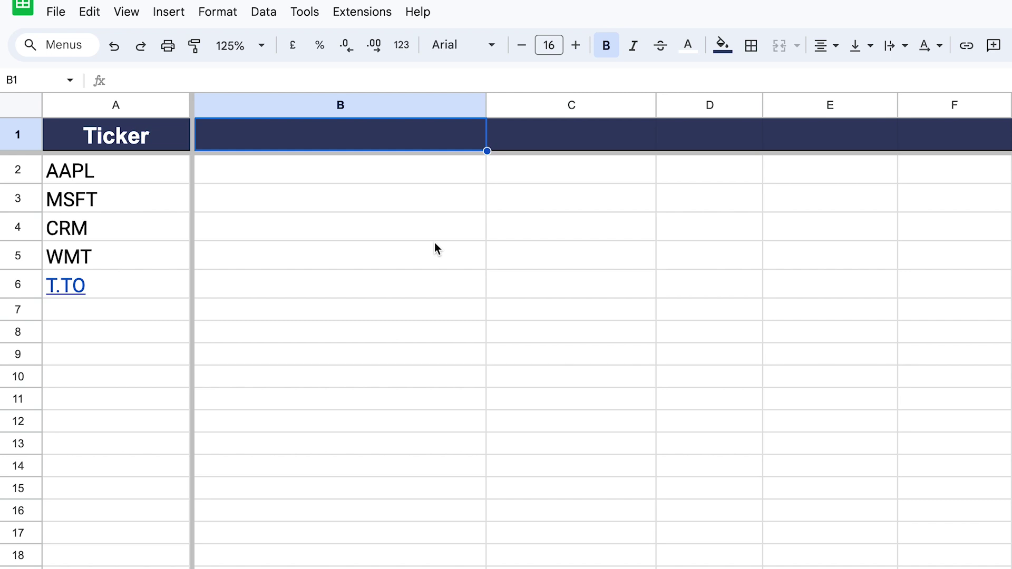
- Add the column headers Price, EPS and PE ratio in cells B1 to D1
{"action": "type", "text": "Price"}
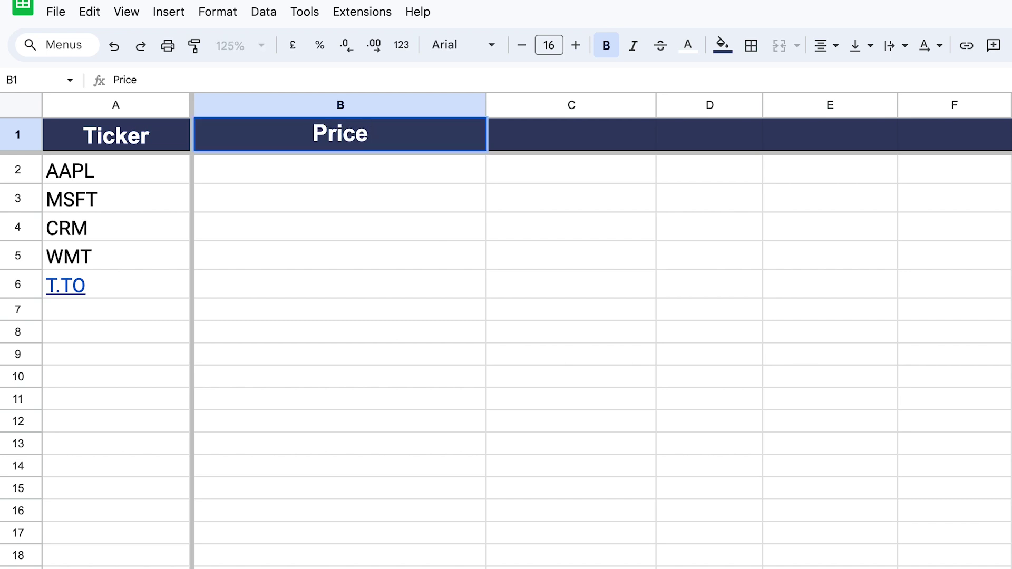
{"action": "key", "text": "Tab"}
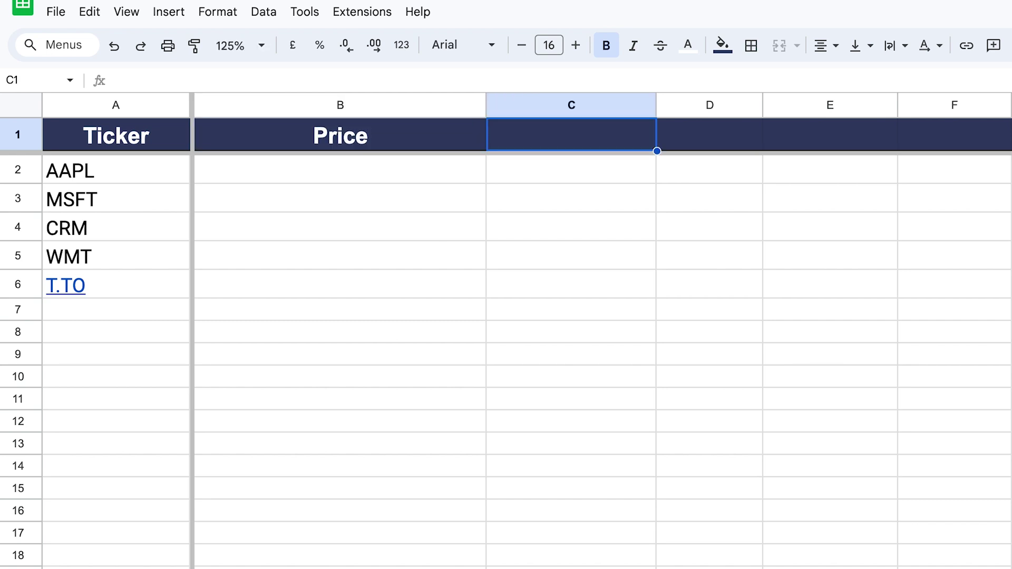
{"action": "type", "text": "EP"}
{"action": "key", "text": "BackSpace"}
{"action": "type", "text": "P"}
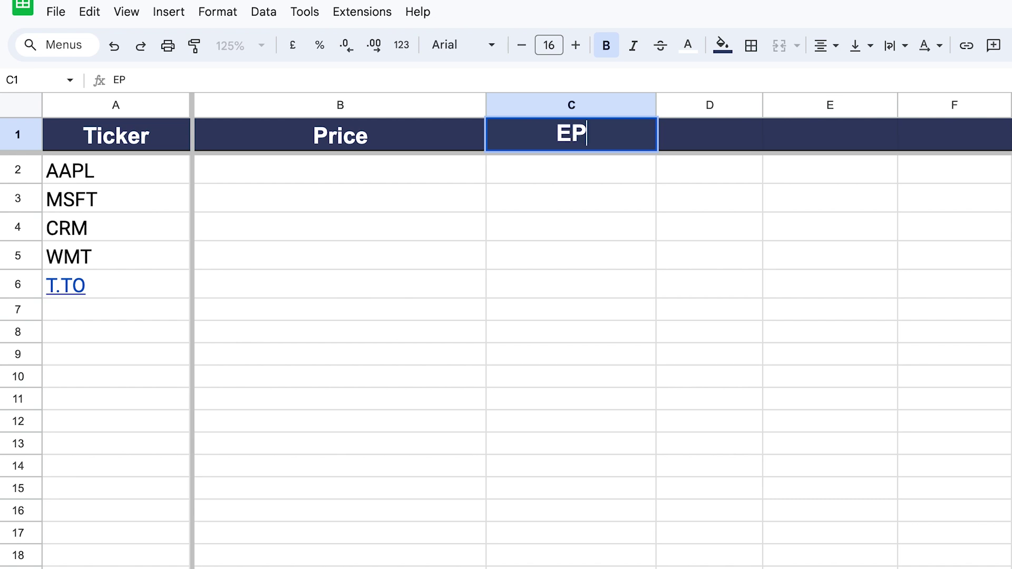
{"action": "type", "text": "S"}
{"action": "key", "text": "Tab"}
{"action": "type", "text": "PE ratio"}
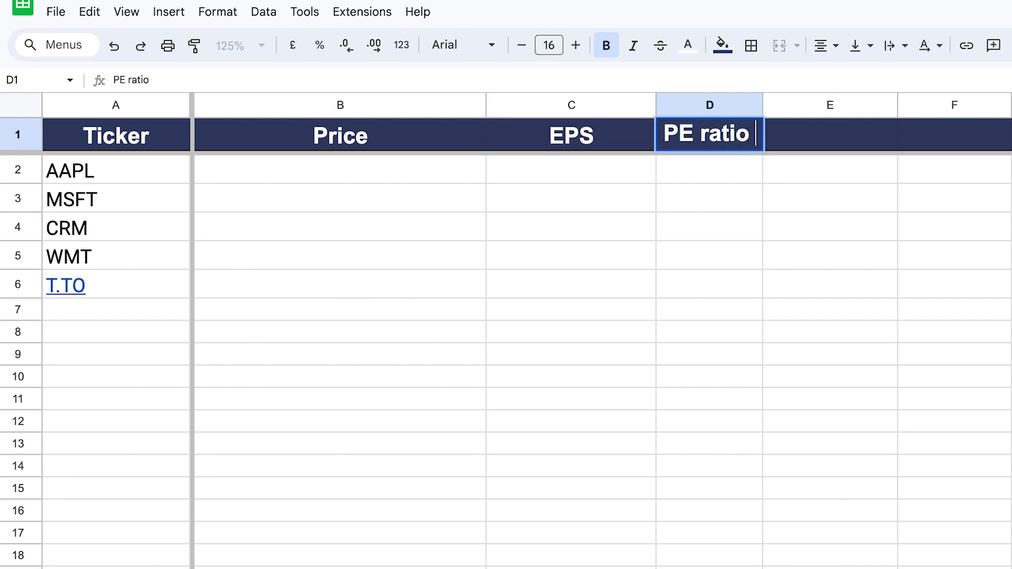
{"action": "key", "text": "Return"}
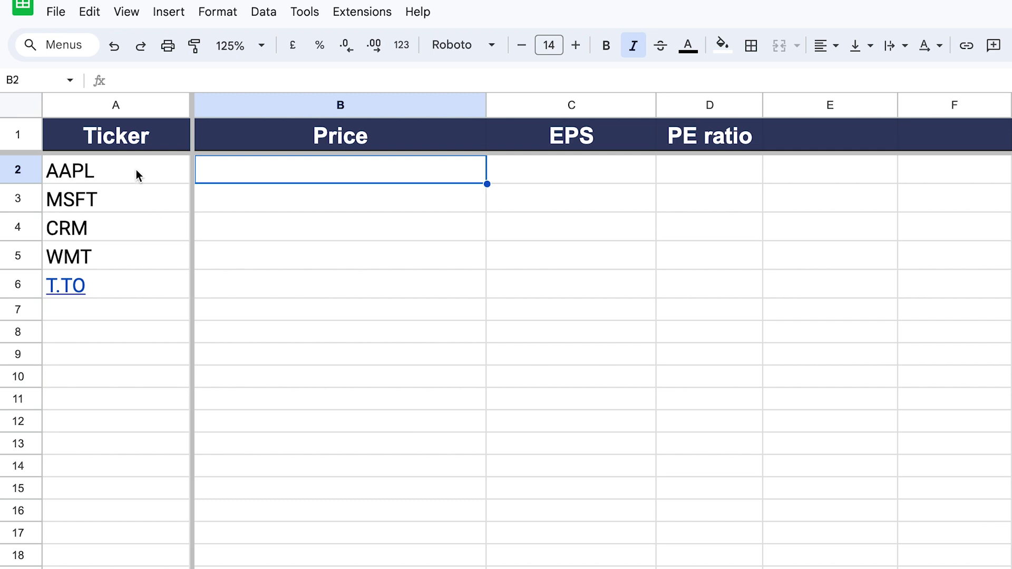
- Build the formula =GOOGLEFINANCE(A2,B1) in cell B2, using the AAPL ticker and the Price header as arguments
{"action": "left_click_drag", "start_coordinate": [136, 170], "coordinate": [144, 278]}
{"action": "left_click", "coordinate": [360, 176]}
{"action": "type", "text": "=go"}
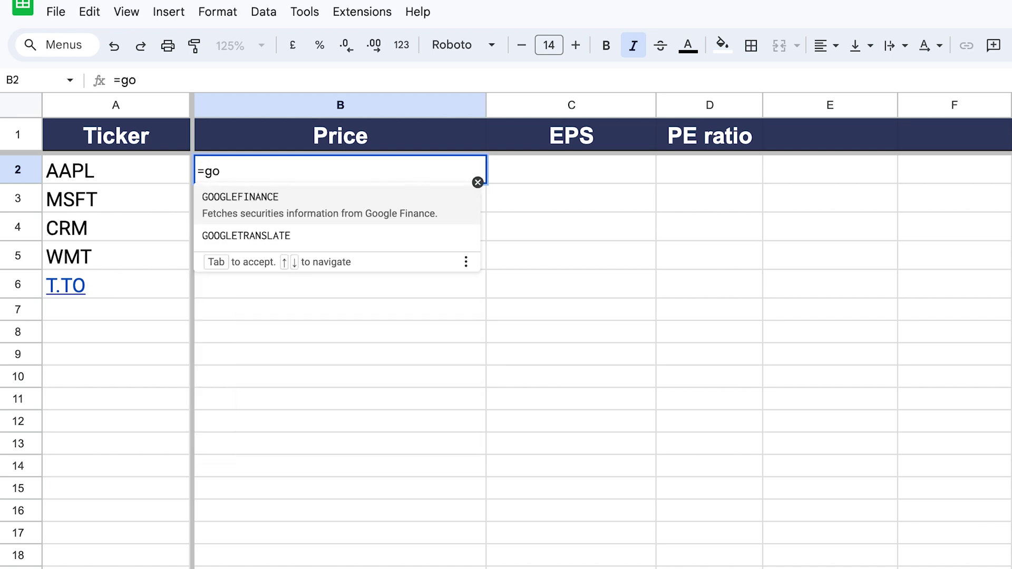
{"action": "left_click", "coordinate": [299, 212]}
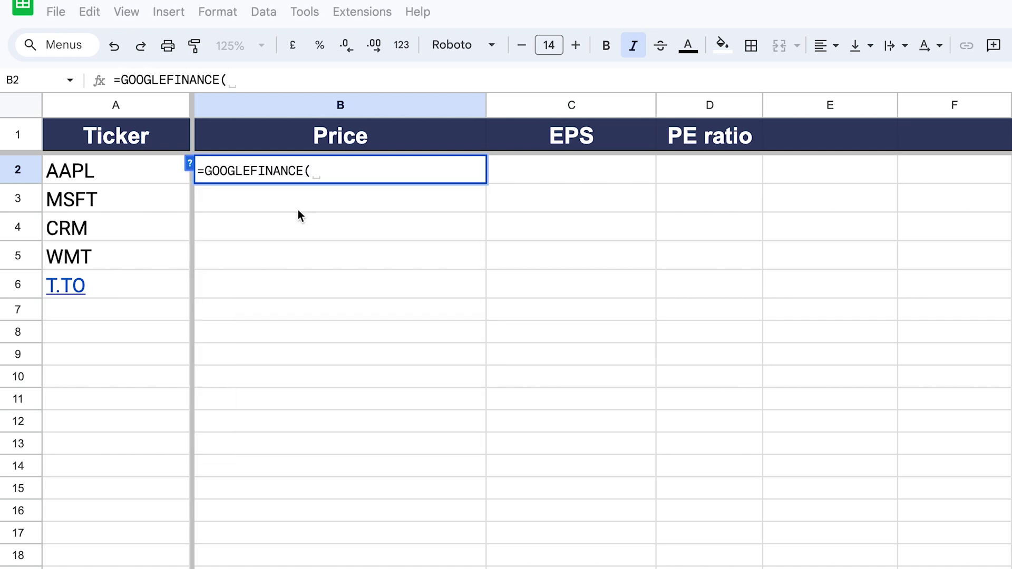
{"action": "left_click", "coordinate": [189, 164]}
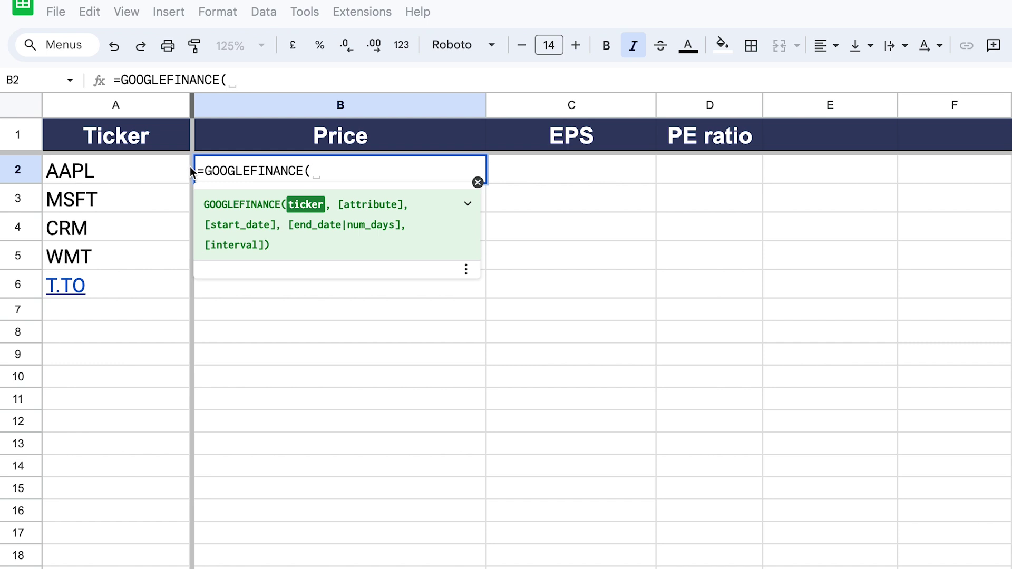
{"action": "left_click", "coordinate": [140, 175]}
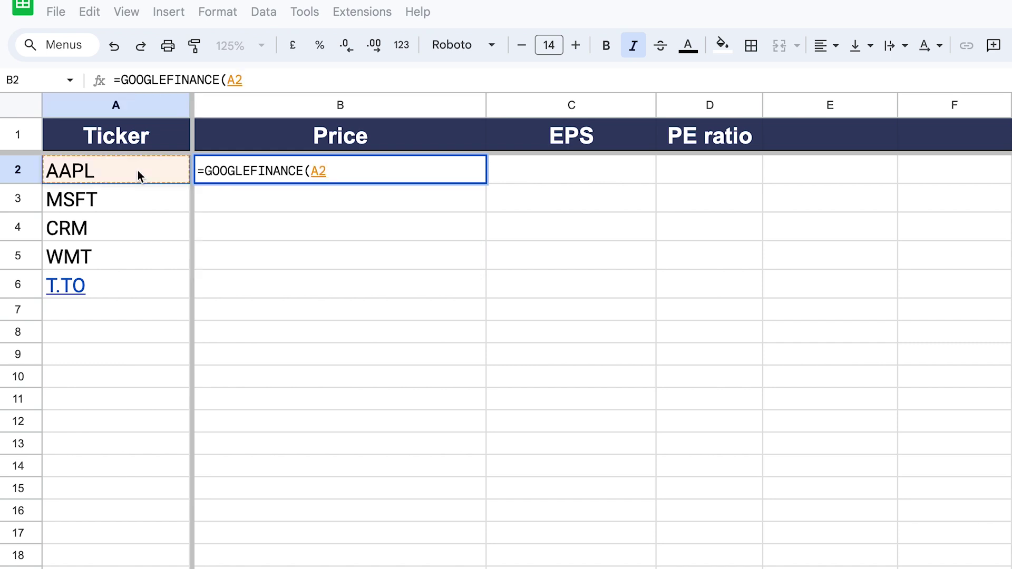
{"action": "type", "text": ","}
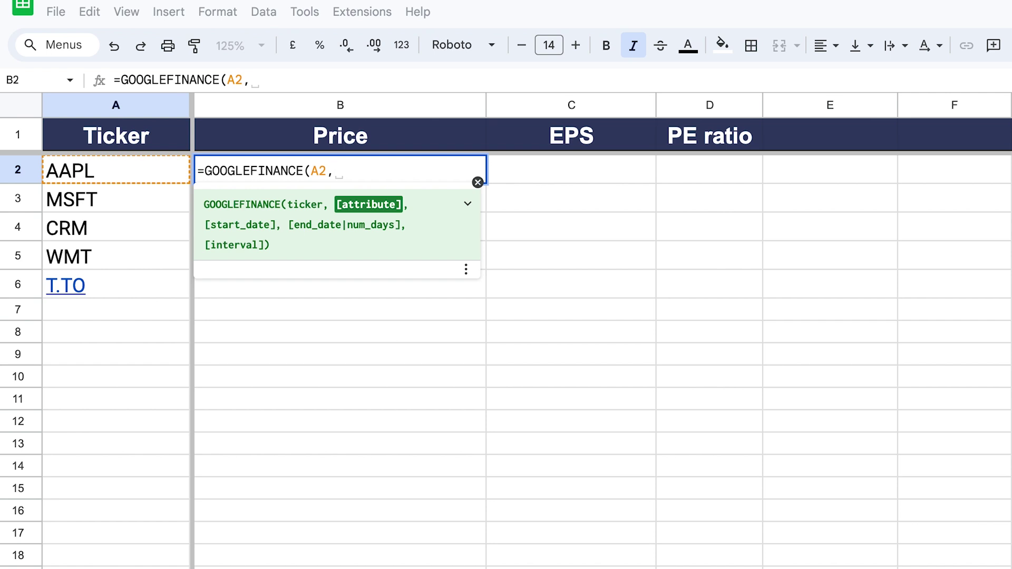
{"action": "left_click", "coordinate": [375, 137]}
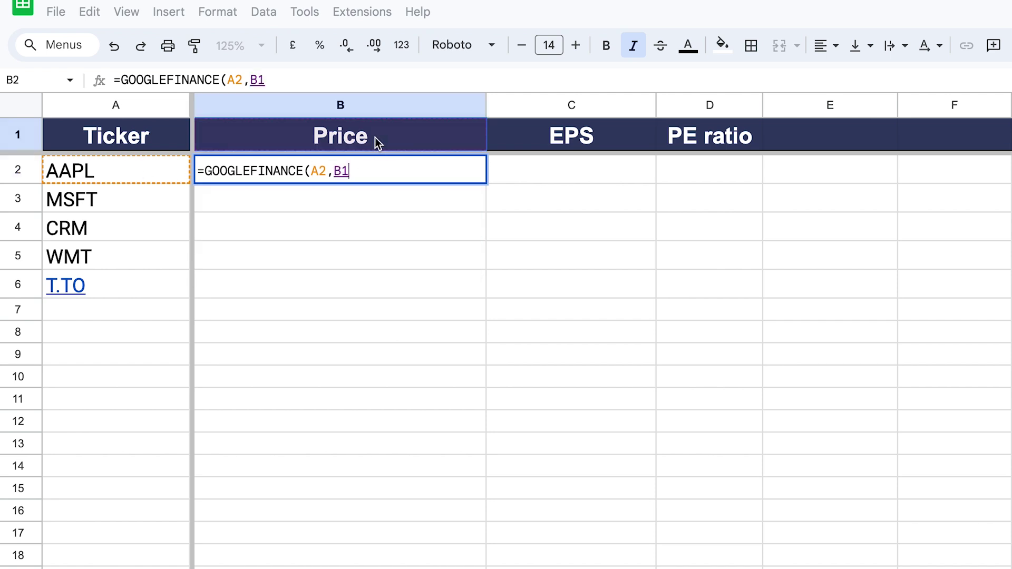
{"action": "type", "text": ")"}
- Make the header reference in B2's price formula absolute as $B$1
{"action": "left_click", "coordinate": [290, 84]}
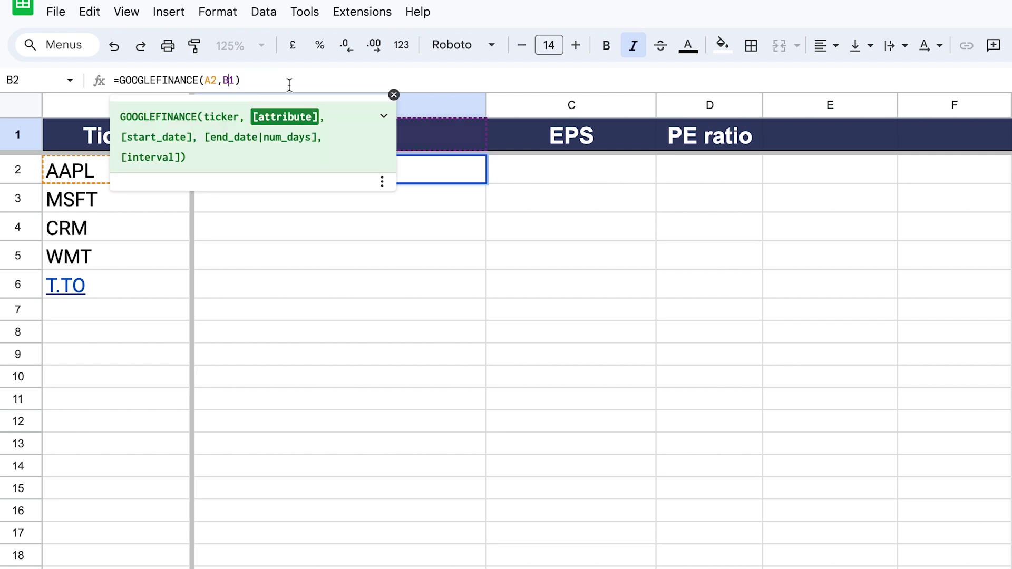
{"action": "key", "text": "F4"}
{"action": "key", "text": "Return"}
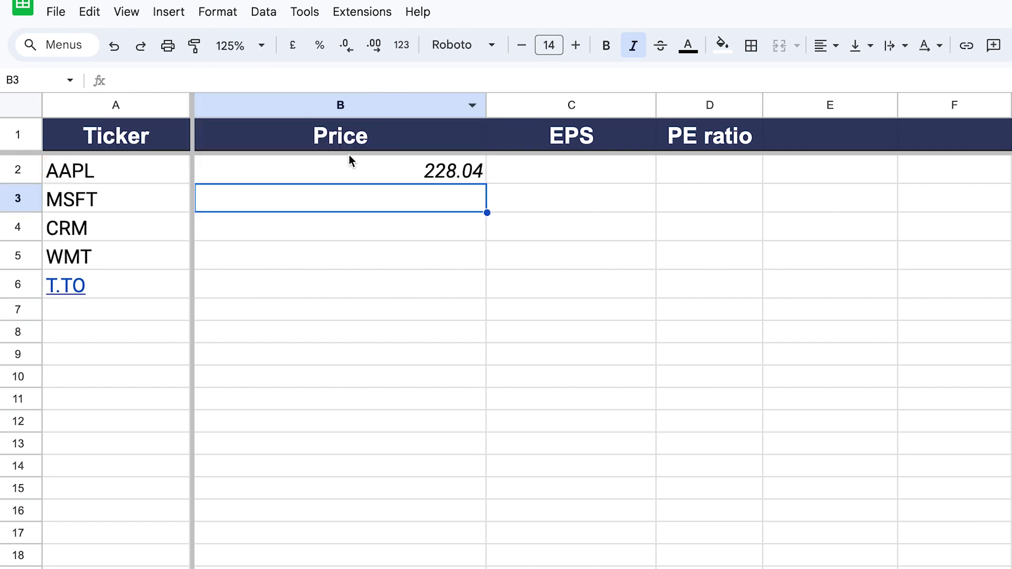
- Fill the price formula from B2 down to B6 for the remaining tickers
{"action": "key", "text": "Up"}
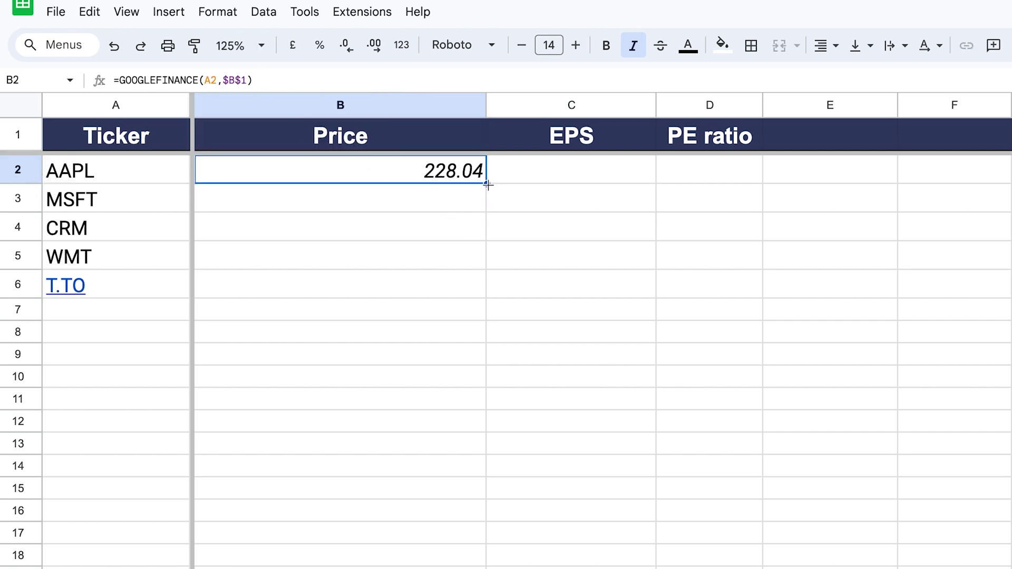
{"action": "left_click_drag", "start_coordinate": [487, 185], "coordinate": [486, 295]}
{"action": "left_click", "coordinate": [441, 393]}
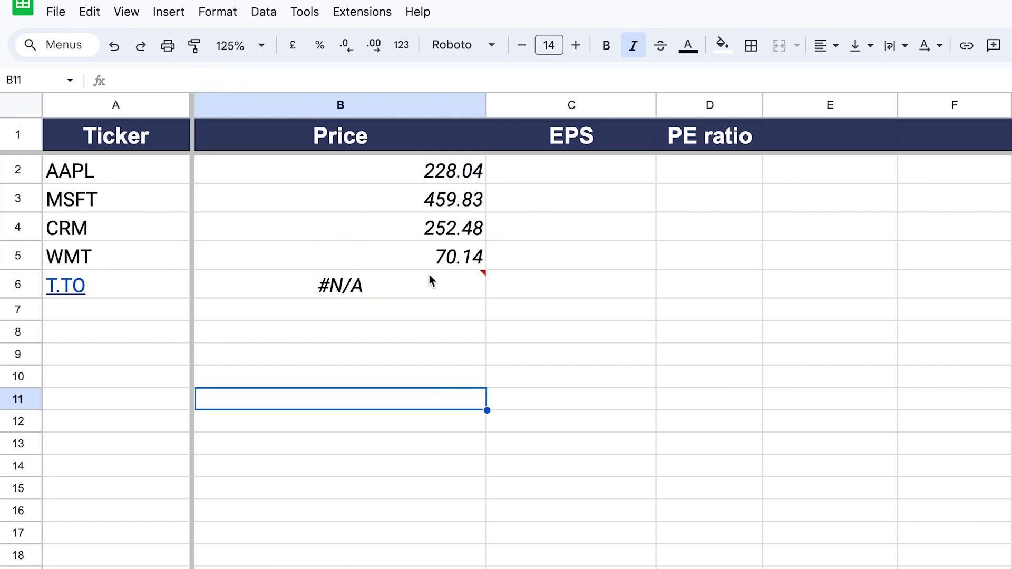
- Examine the filled prices in B2 to B6, the T.TO result and the cell references in the MSFT price formula
{"action": "left_click_drag", "start_coordinate": [429, 181], "coordinate": [429, 295]}
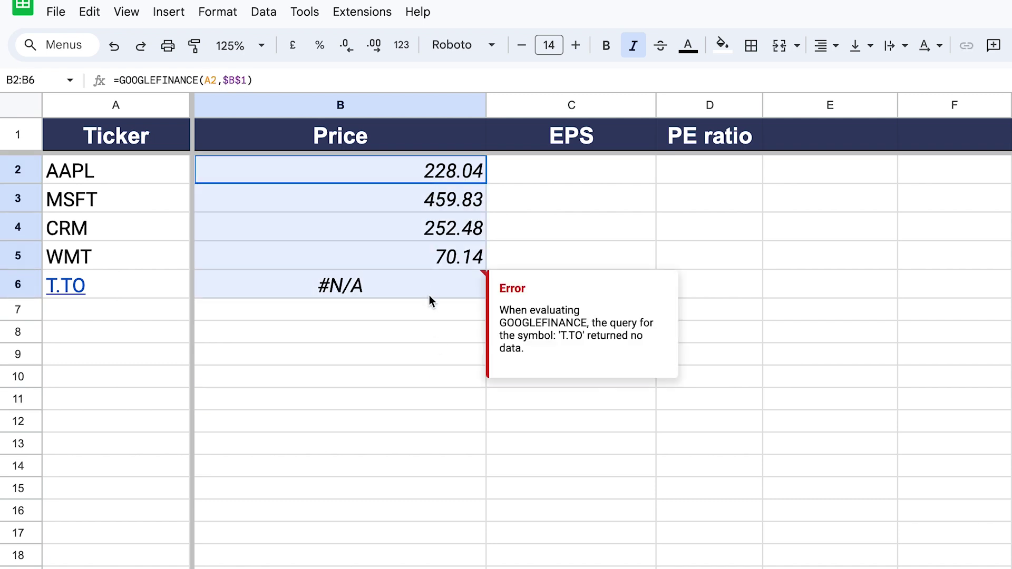
{"action": "left_click", "coordinate": [381, 287]}
{"action": "left_click", "coordinate": [156, 285], "text": "shift"}
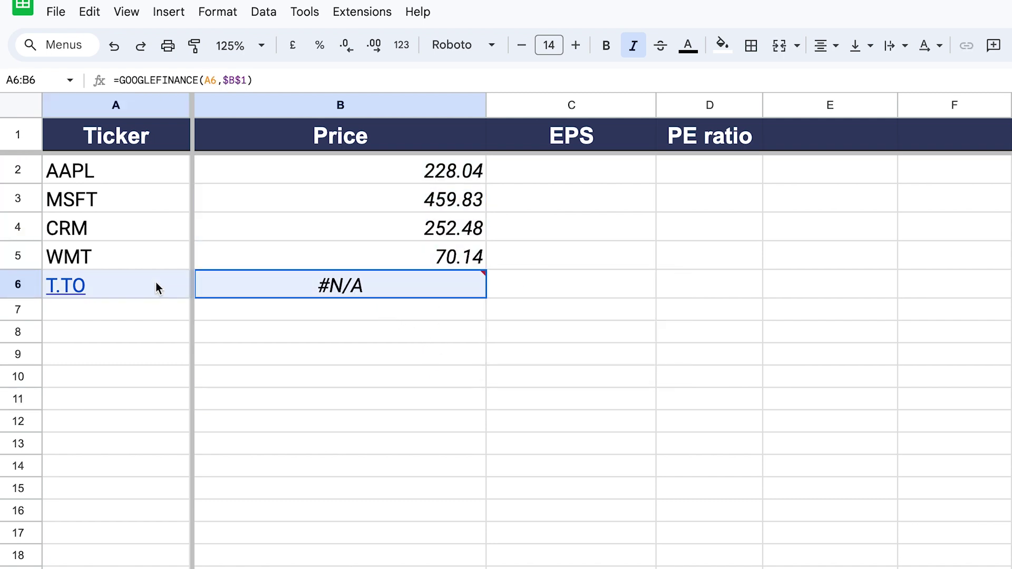
{"action": "left_click", "coordinate": [451, 329]}
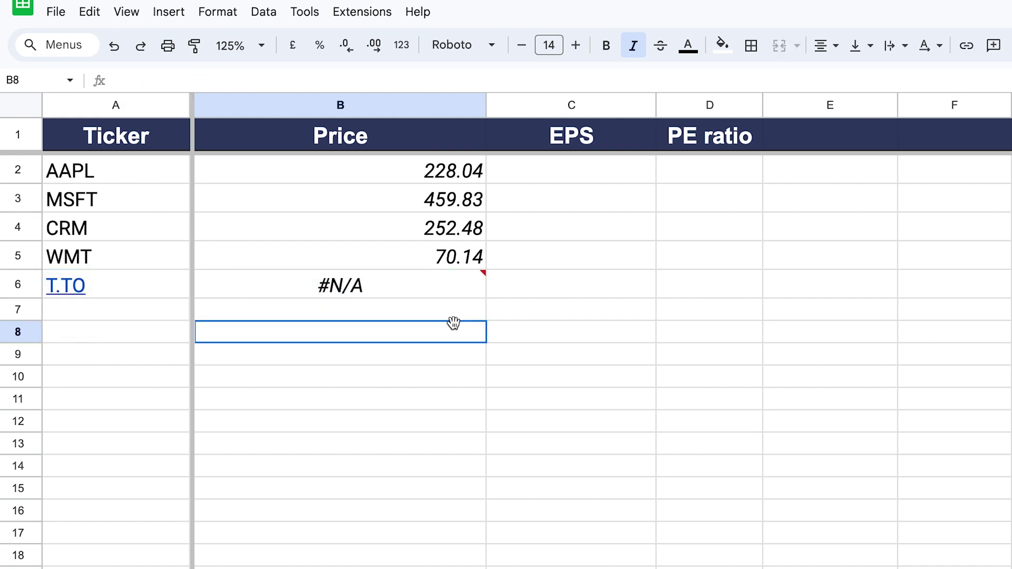
{"action": "left_click", "coordinate": [429, 199]}
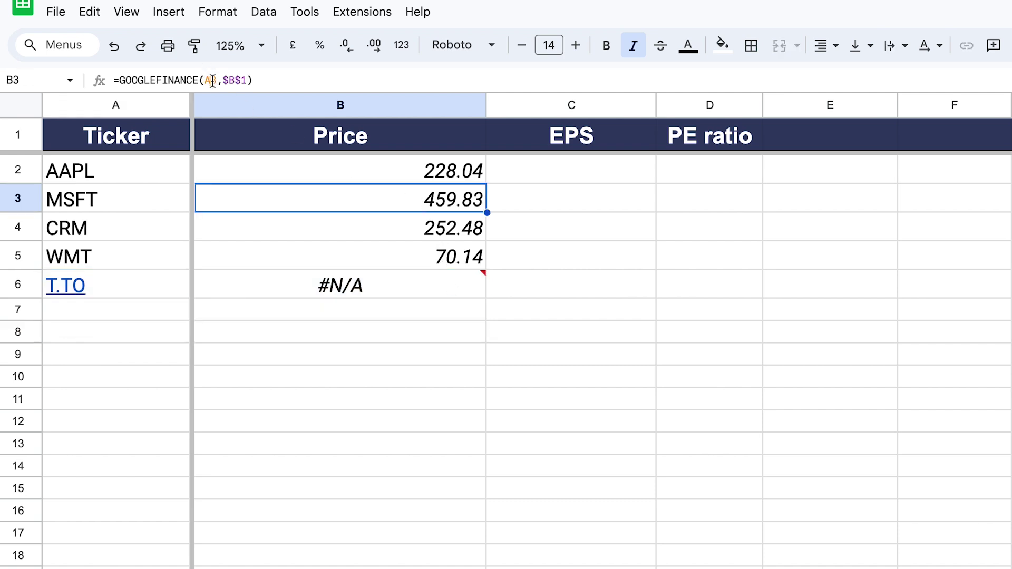
{"action": "key", "text": "Return"}
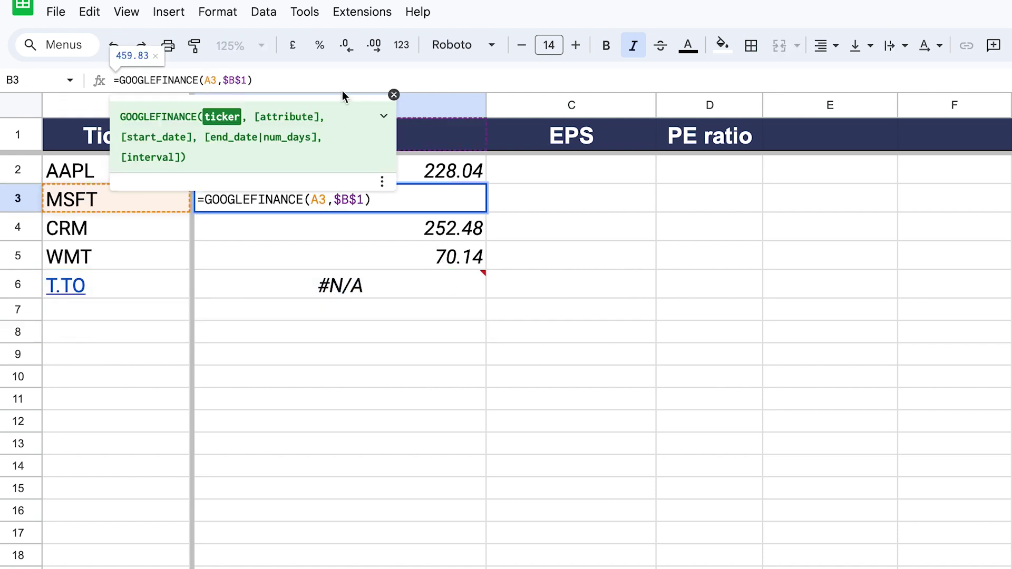
{"action": "key", "text": "Return"}
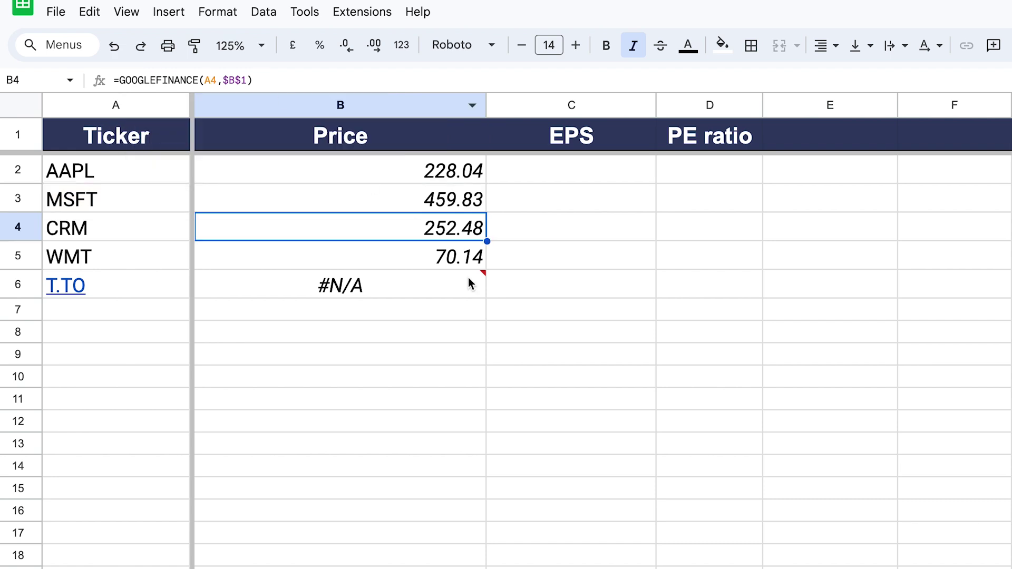
{"action": "left_click_drag", "start_coordinate": [429, 174], "coordinate": [433, 232]}
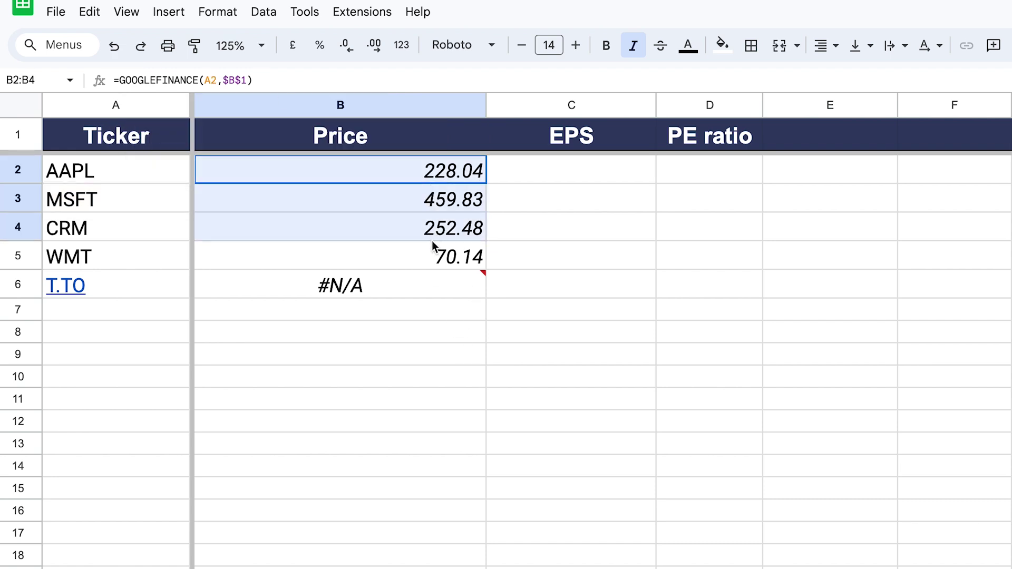
{"action": "left_click", "coordinate": [422, 360]}
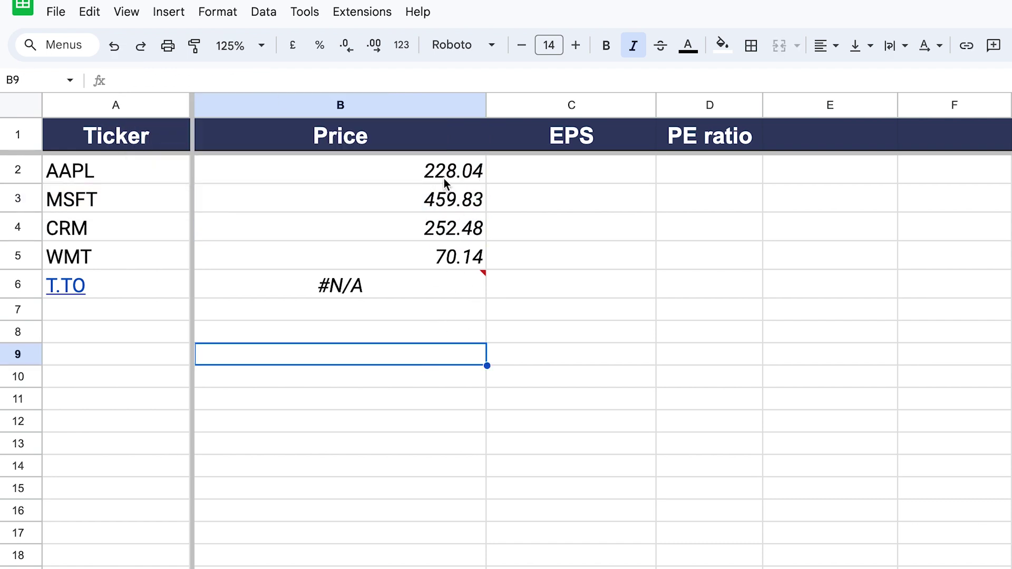
{"action": "left_click", "coordinate": [423, 171]}
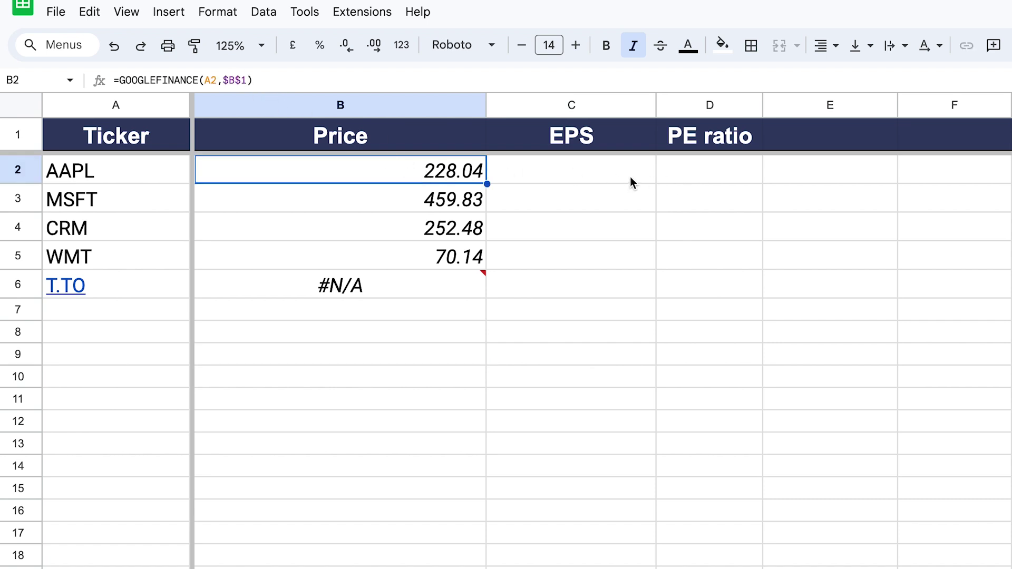
- Build the formula =GOOGLEFINANCE(A2,$C$1) in C2, using the AAPL ticker and an absolute reference to the EPS header
{"action": "left_click", "coordinate": [568, 181]}
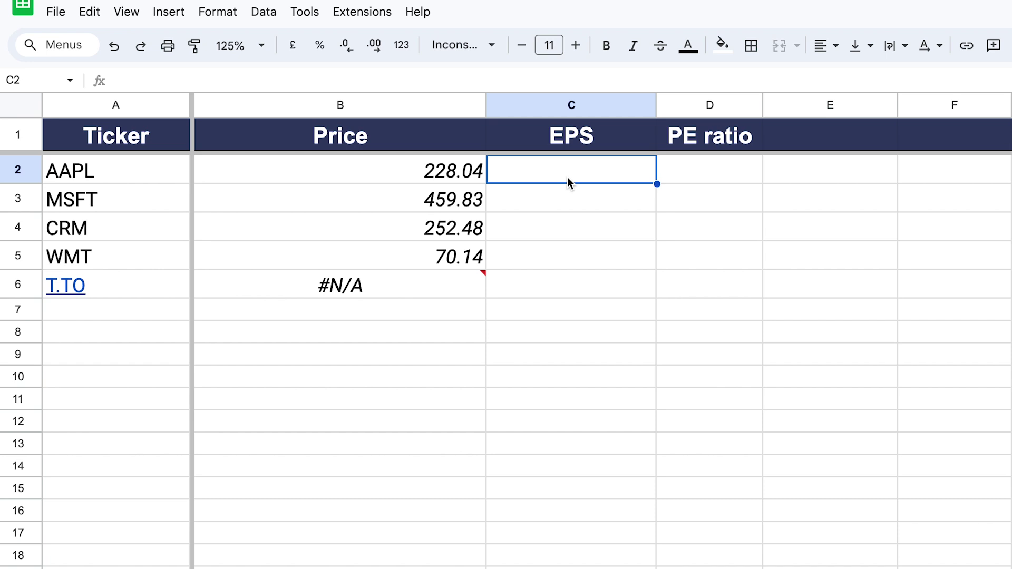
{"action": "type", "text": "=go"}
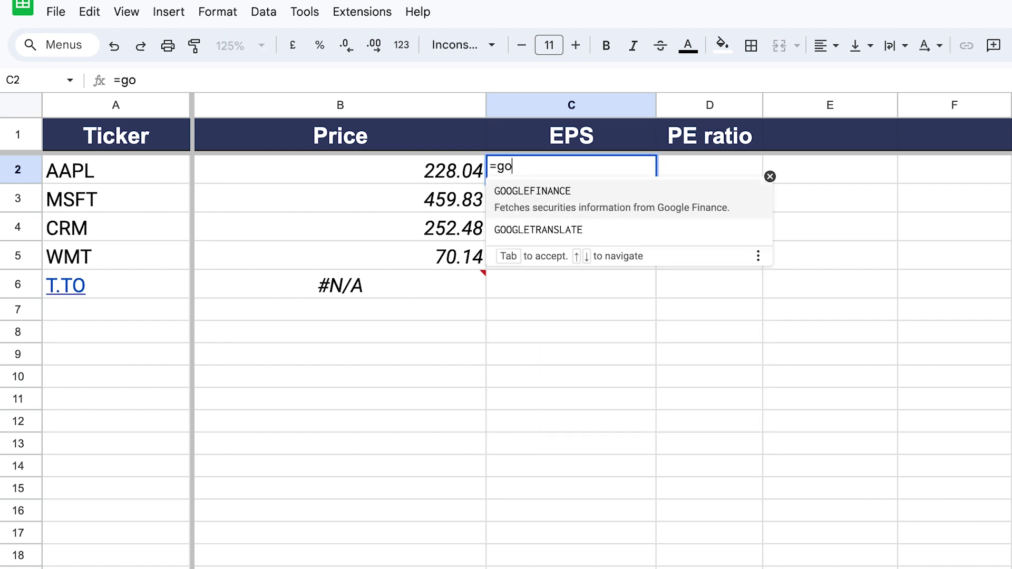
{"action": "left_click", "coordinate": [539, 200]}
{"action": "left_click", "coordinate": [145, 177]}
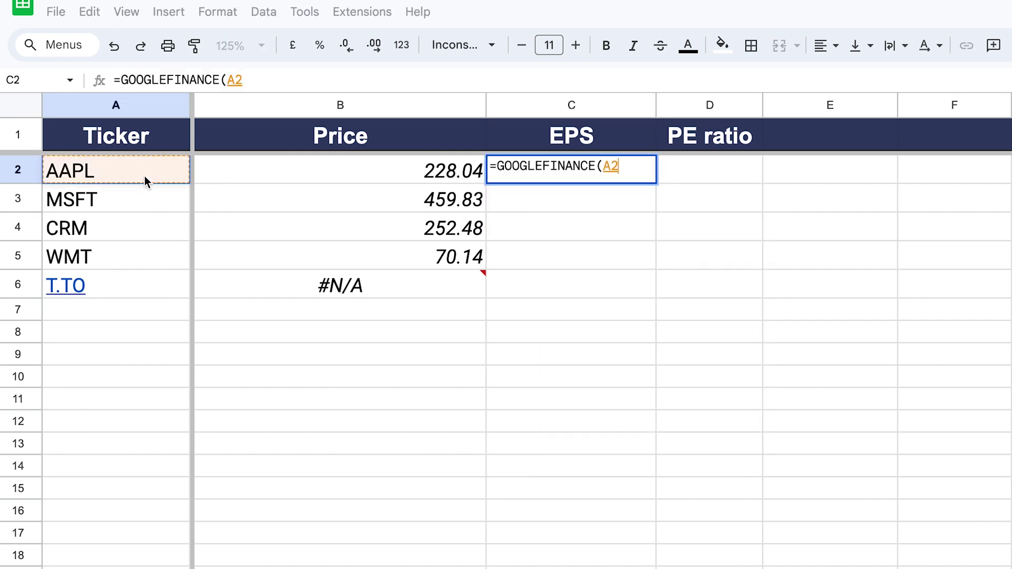
{"action": "type", "text": ","}
{"action": "left_click", "coordinate": [562, 136]}
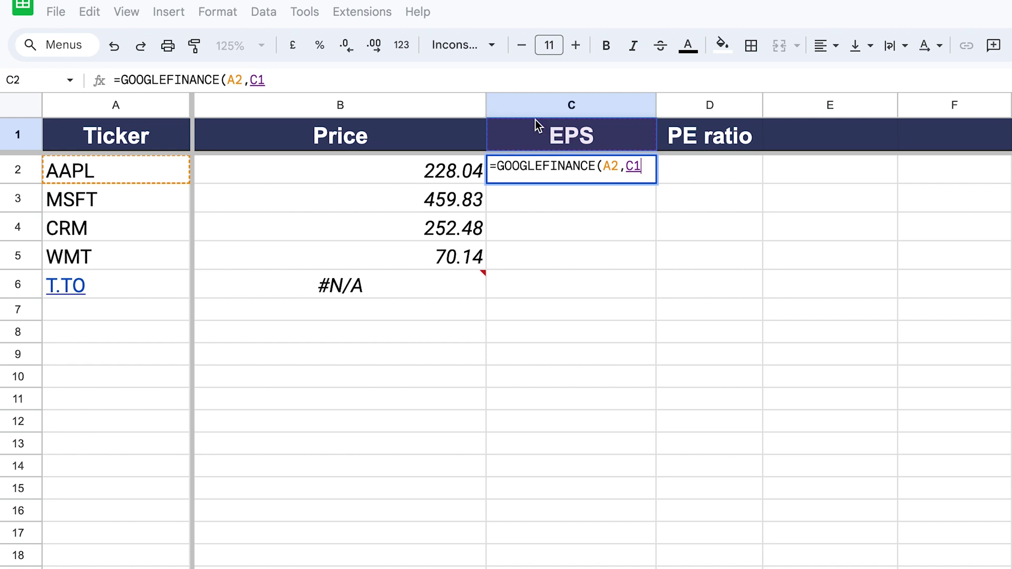
{"action": "left_click", "coordinate": [289, 78]}
{"action": "key", "text": "Return"}
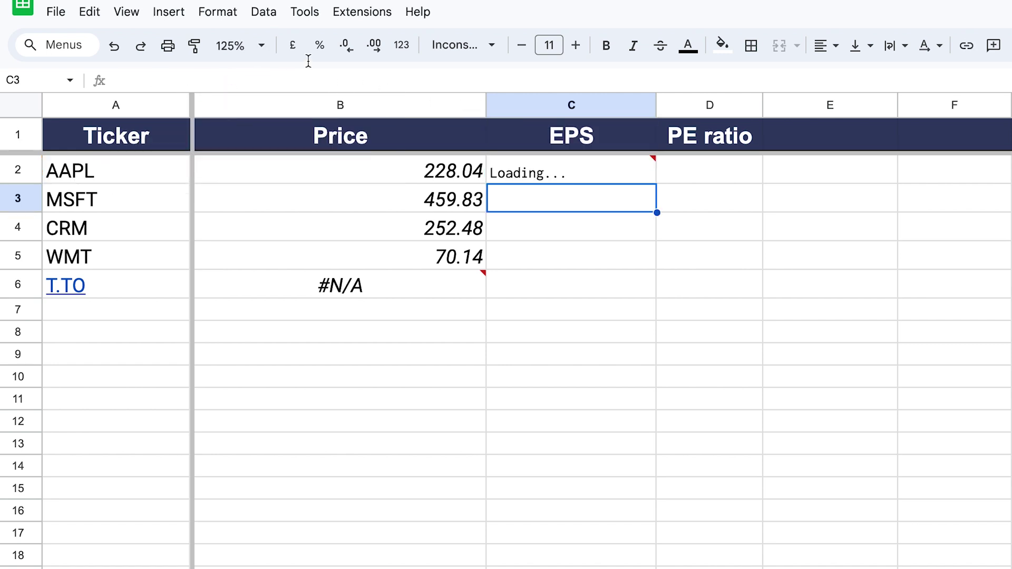
- Fill the EPS formula from C2 down to C5 for the MSFT, CRM and WMT tickers
{"action": "left_click", "coordinate": [576, 172]}
{"action": "left_click_drag", "start_coordinate": [657, 184], "coordinate": [656, 300]}
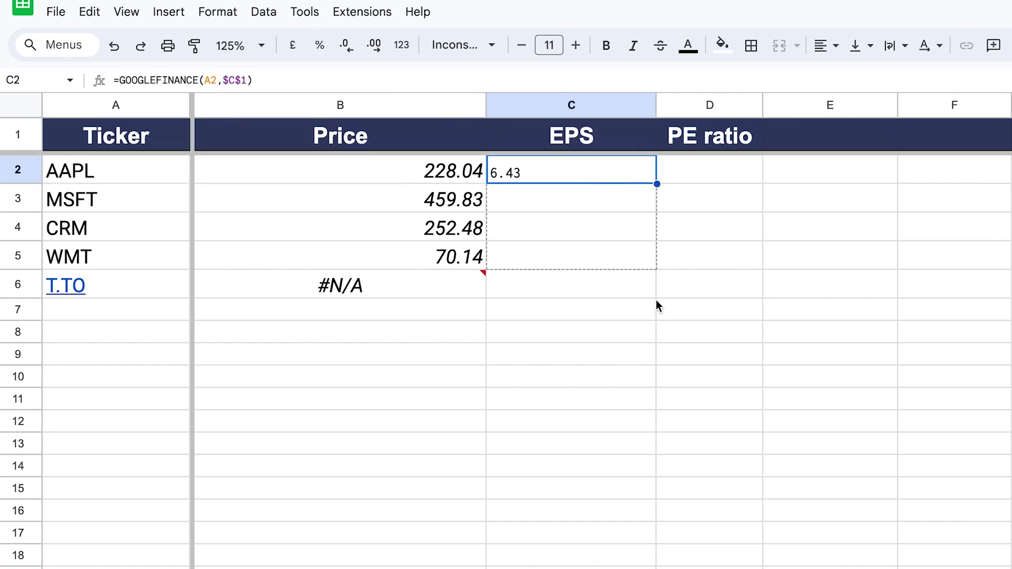
{"action": "left_click", "coordinate": [578, 357]}
- Copy the AAPL EPS formula from C2 into D2 under the PE ratio header
{"action": "left_click", "coordinate": [561, 178]}
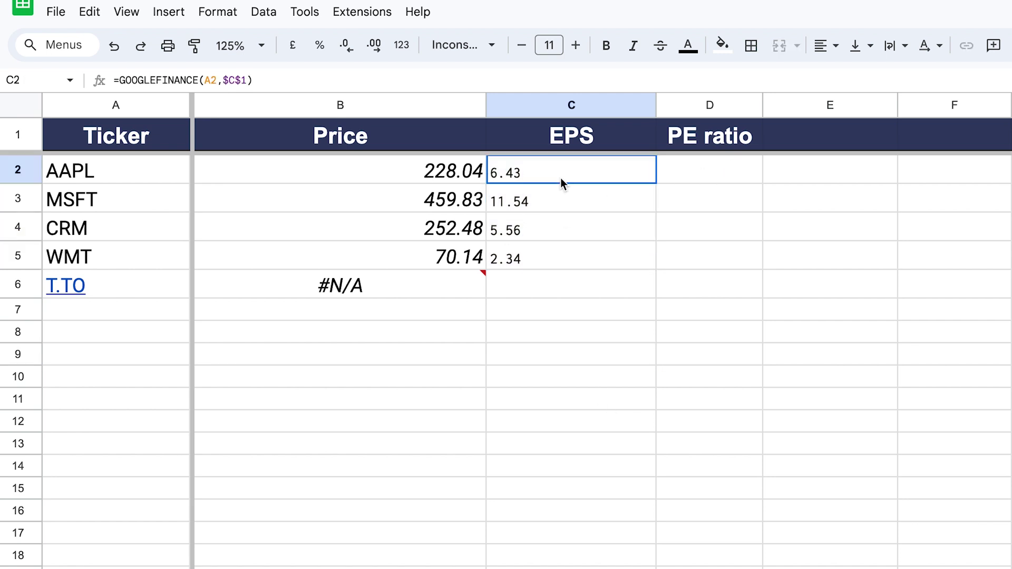
{"action": "key", "text": "ctrl+c"}
{"action": "left_click", "coordinate": [700, 169]}
{"action": "key", "text": "ctrl+v"}
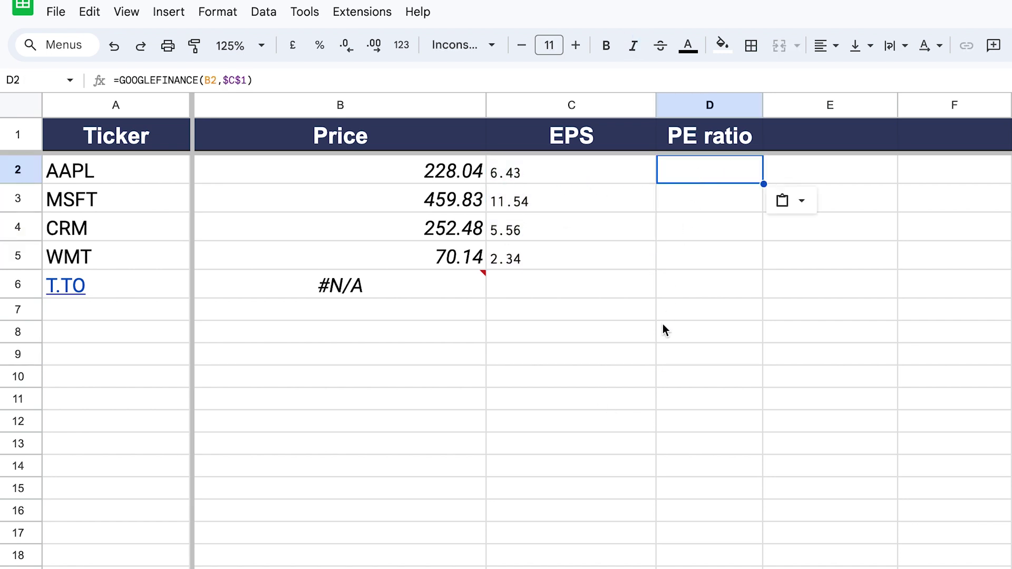
- Replace the $C$1 attribute reference in D2's formula with D1, the PE ratio header
{"action": "left_click", "coordinate": [242, 79]}
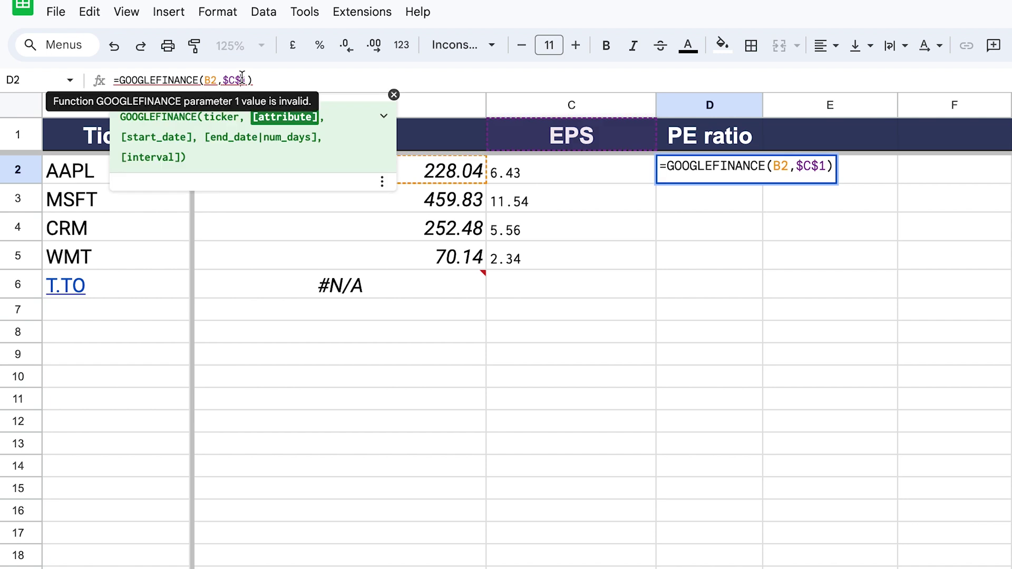
{"action": "key", "text": "BackSpace"}
{"action": "key", "text": "BackSpace"}
{"action": "key", "text": "BackSpace"}
{"action": "key", "text": "BackSpace"}
{"action": "left_click", "coordinate": [689, 136]}
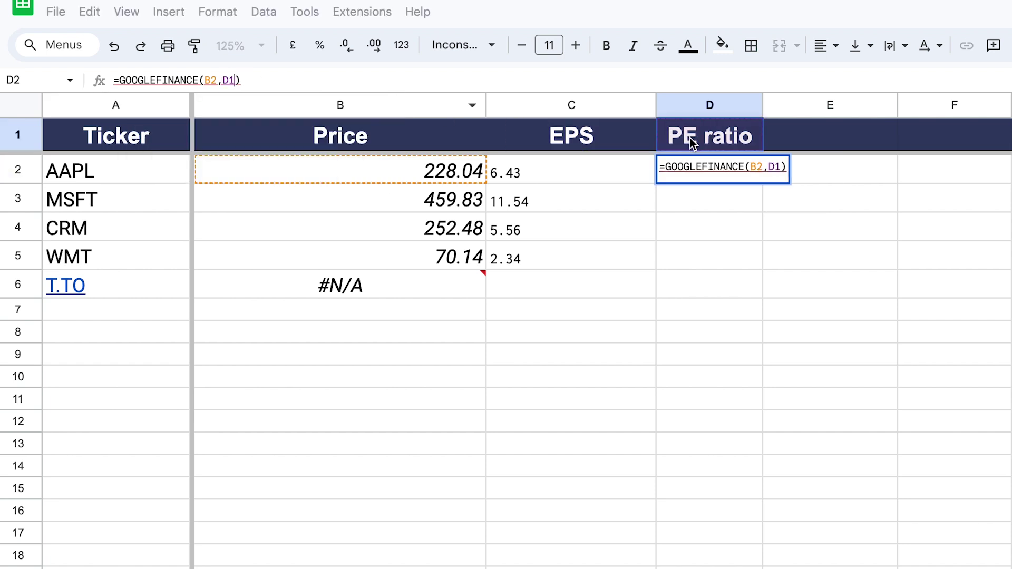
{"action": "key", "text": "Return"}
- Replace the B2 ticker reference in D2's formula with A2, giving =GOOGLEFINANCE(A2,D1)
{"action": "left_click", "coordinate": [706, 179]}
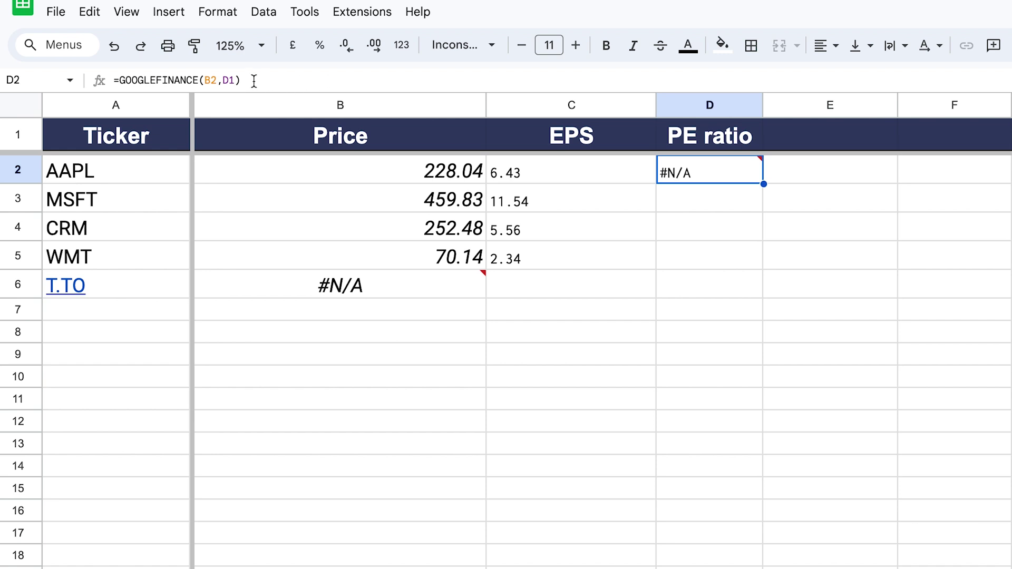
{"action": "double_click", "coordinate": [211, 80]}
{"action": "key", "text": "BackSpace"}
{"action": "left_click", "coordinate": [87, 166]}
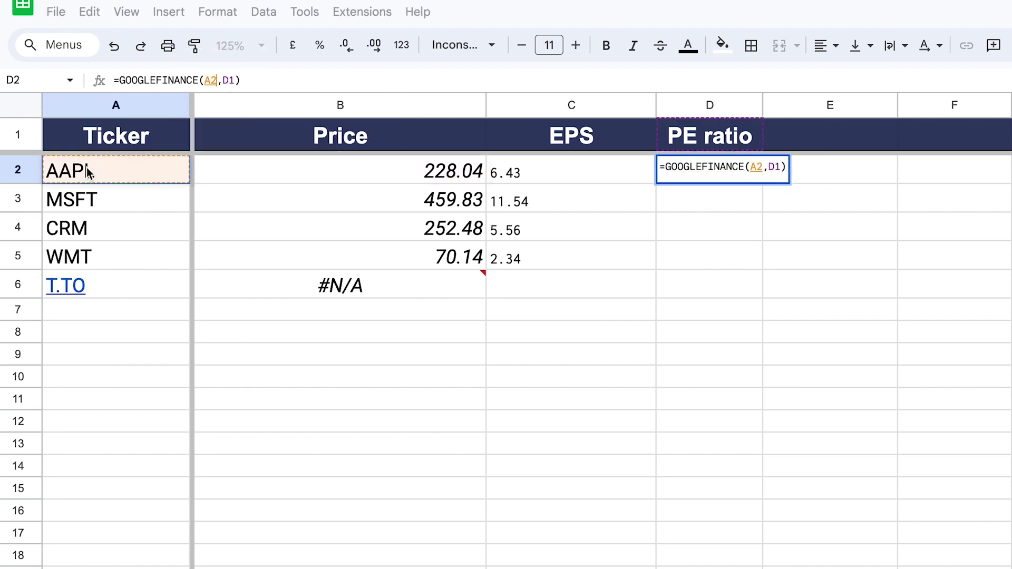
{"action": "key", "text": "Return"}
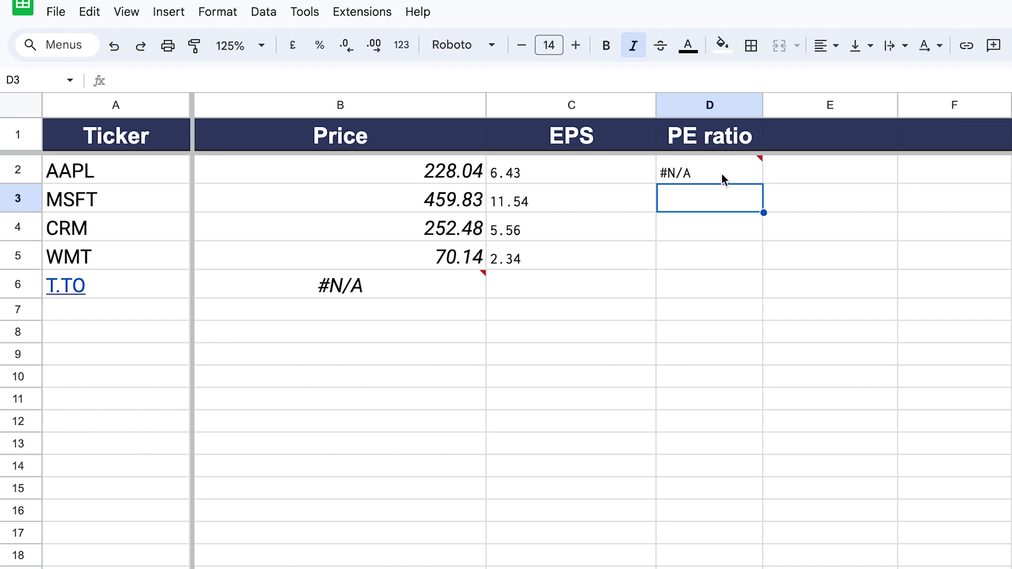
- Check the error on D2's formula and shorten the PE ratio header in D1 to PE
{"action": "left_click", "coordinate": [722, 173]}
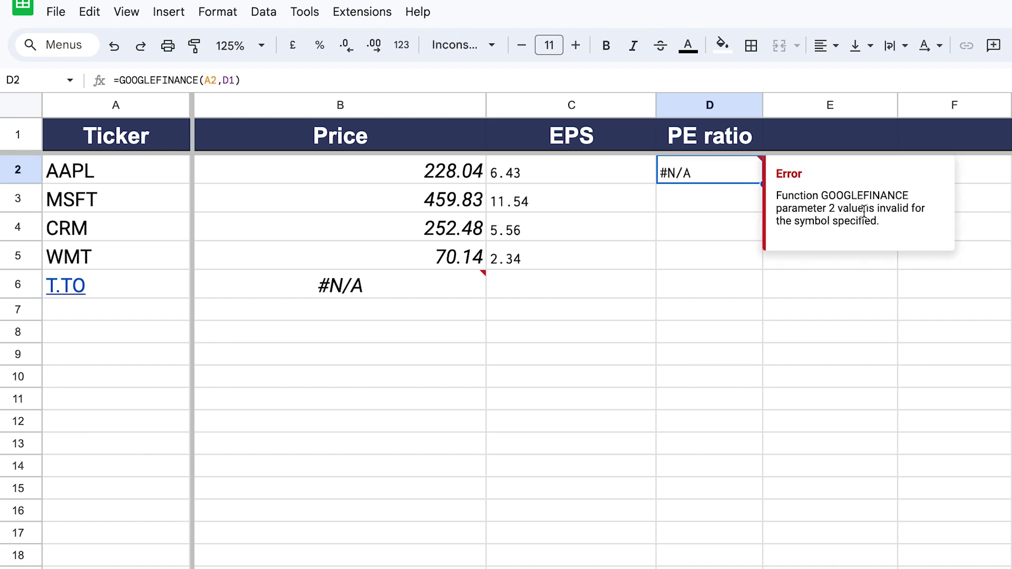
{"action": "left_click", "coordinate": [244, 80]}
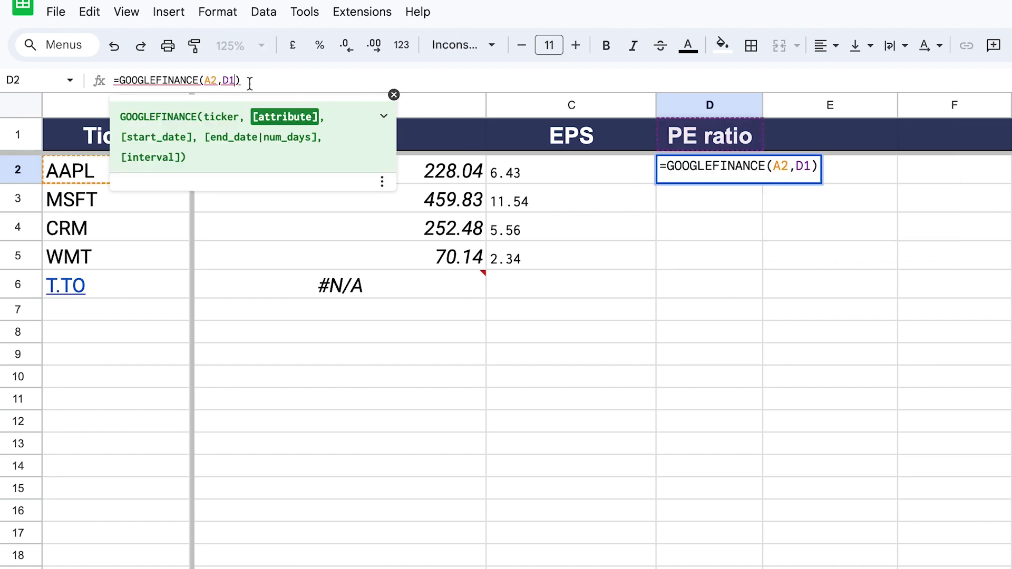
{"action": "key", "text": "Return"}
{"action": "left_click", "coordinate": [704, 140]}
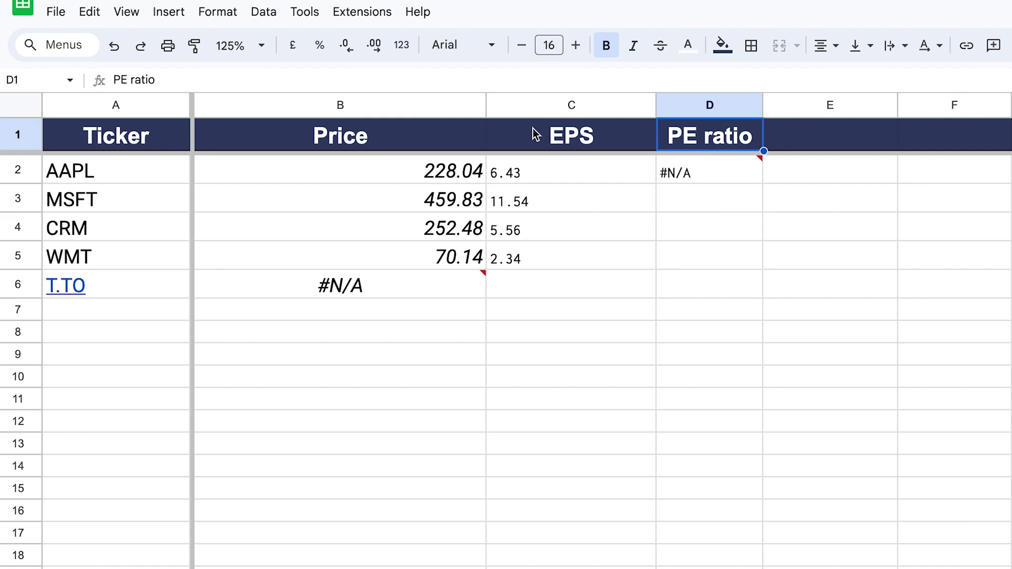
{"action": "left_click", "coordinate": [179, 82]}
{"action": "key", "text": "BackSpace"}
{"action": "key", "text": "BackSpace"}
{"action": "key", "text": "BackSpace"}
{"action": "key", "text": "BackSpace"}
{"action": "key", "text": "BackSpace"}
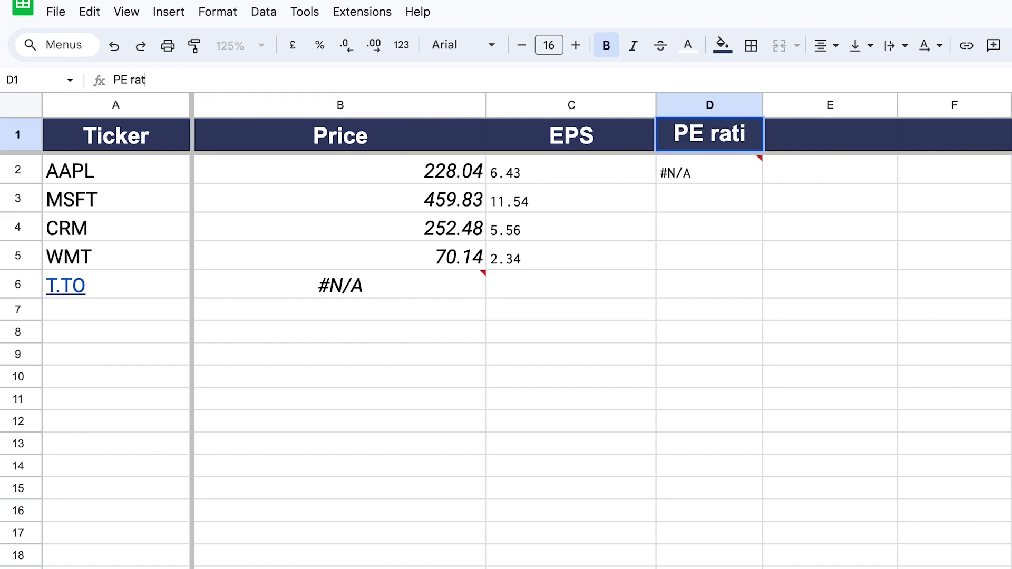
{"action": "key", "text": "BackSpace"}
{"action": "left_click", "coordinate": [709, 422]}
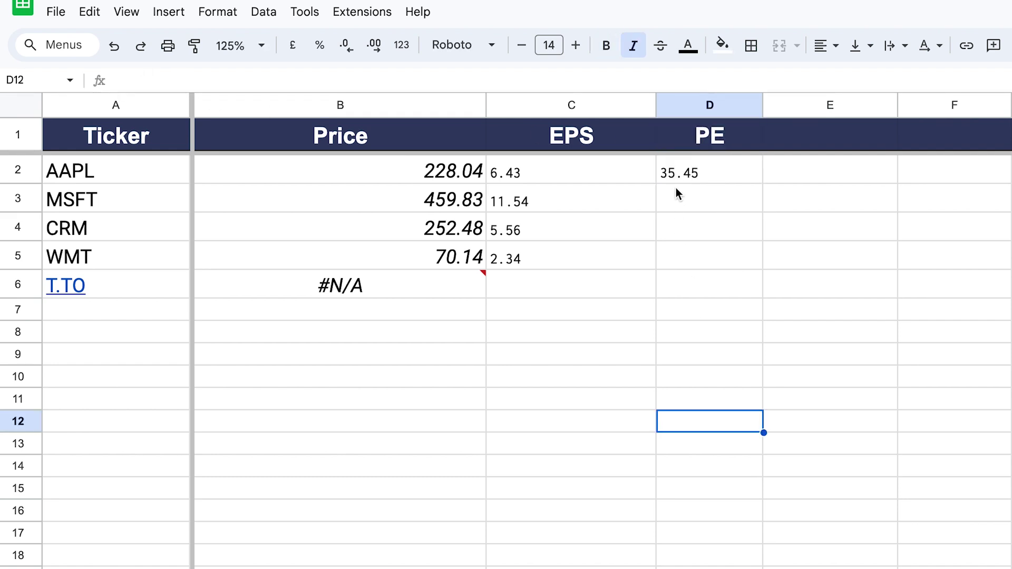
- Make the D1 header reference in D2's formula absolute and fill the formula down to D5
{"action": "left_click", "coordinate": [684, 173]}
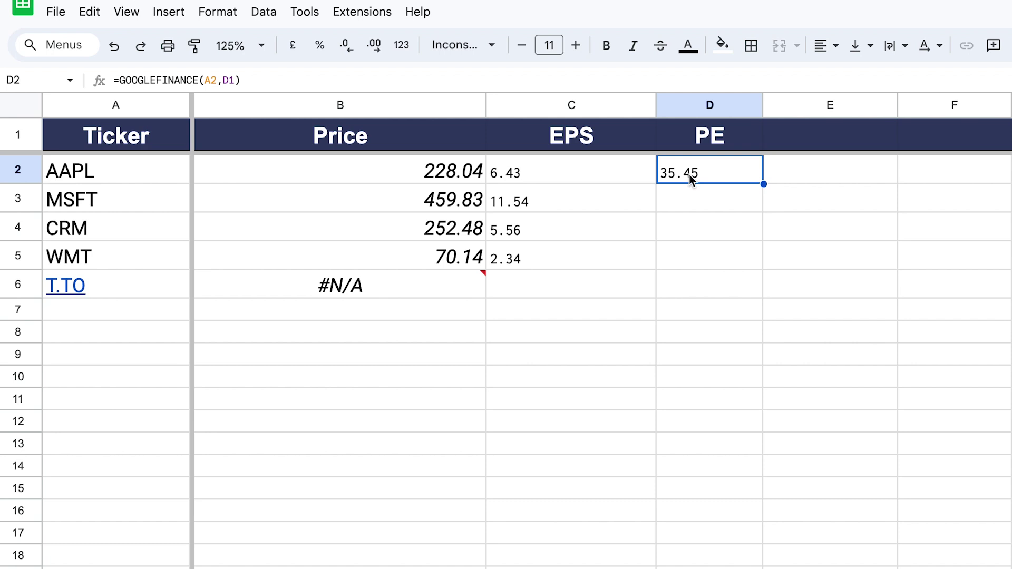
{"action": "left_click", "coordinate": [225, 81]}
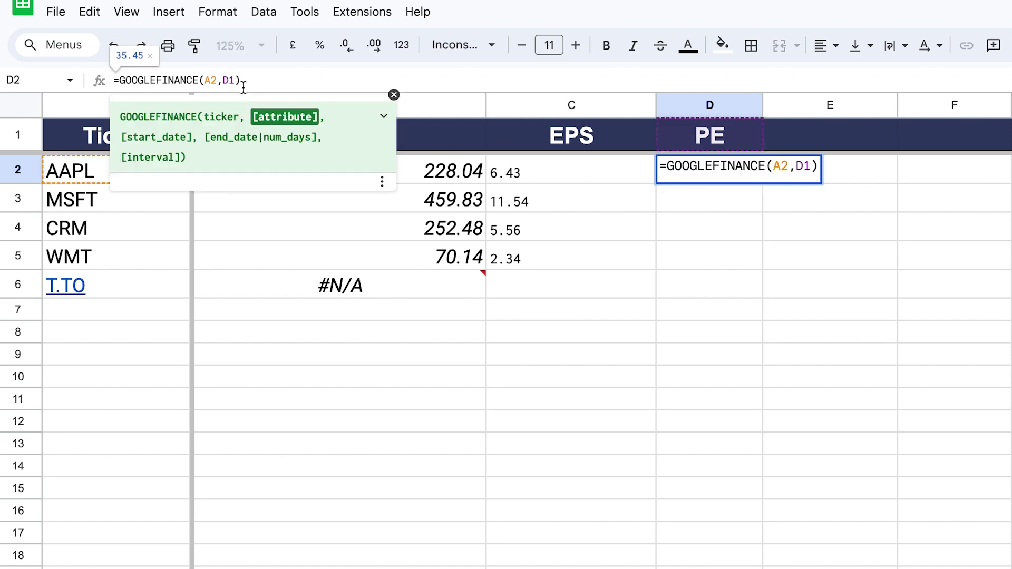
{"action": "key", "text": "F4"}
{"action": "key", "text": "Return"}
{"action": "left_click_drag", "start_coordinate": [764, 184], "coordinate": [759, 249]}
{"action": "left_click", "coordinate": [679, 366]}
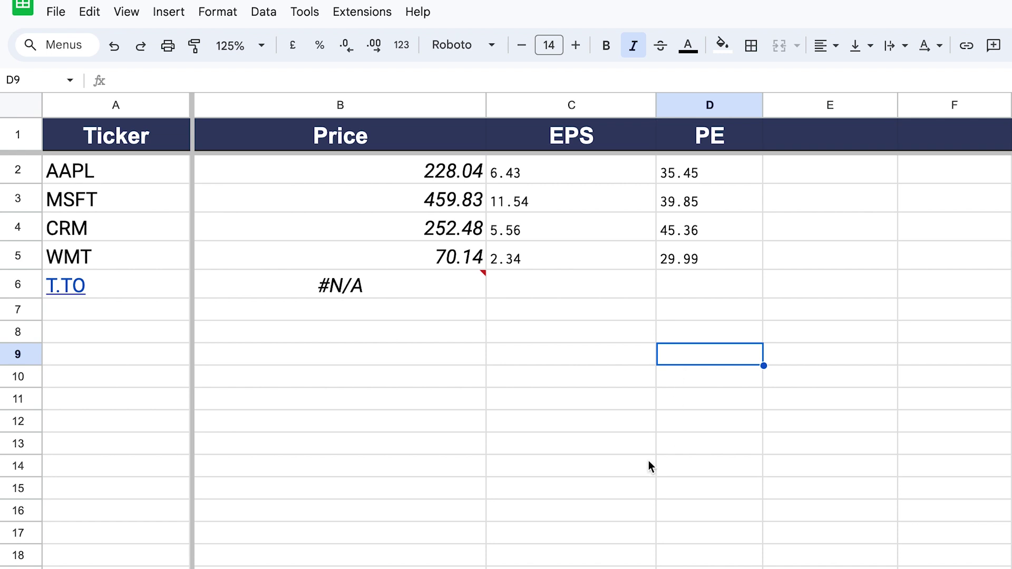
- Examine the filled values in B2:D5, the T.TO row and the price formula in B6
{"action": "left_click_drag", "start_coordinate": [324, 166], "coordinate": [703, 271]}
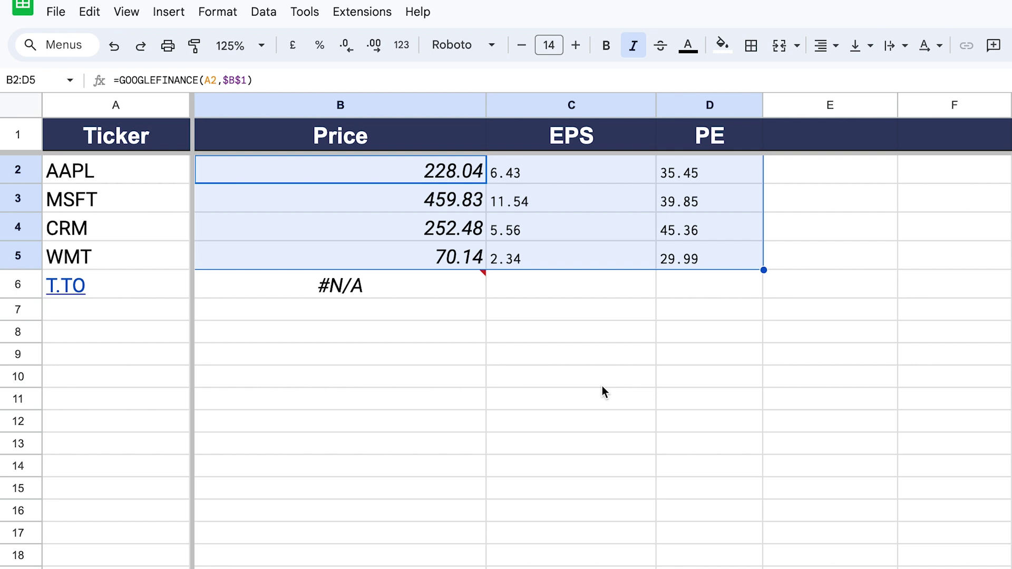
{"action": "left_click", "coordinate": [144, 294]}
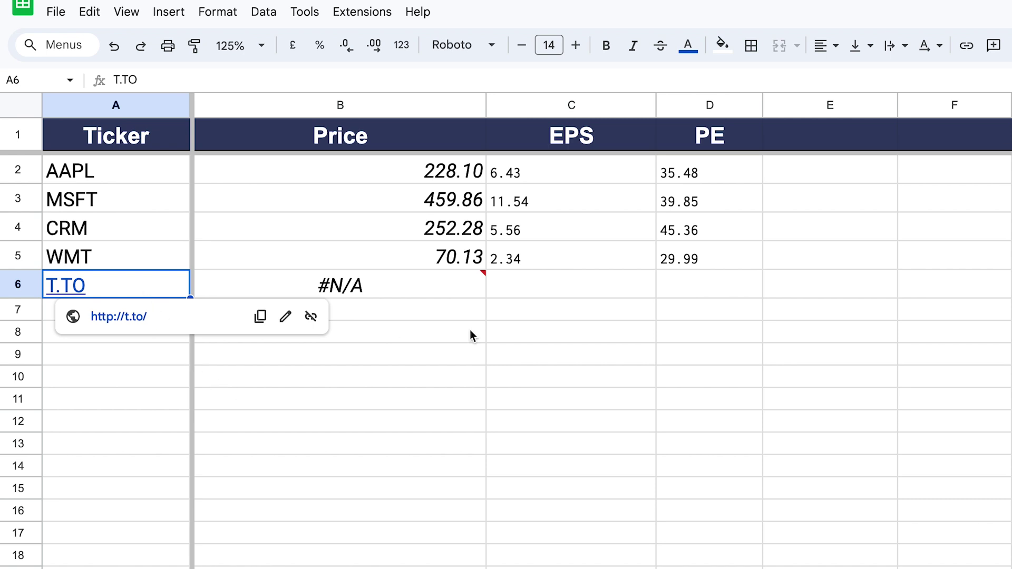
{"action": "left_click", "coordinate": [716, 331]}
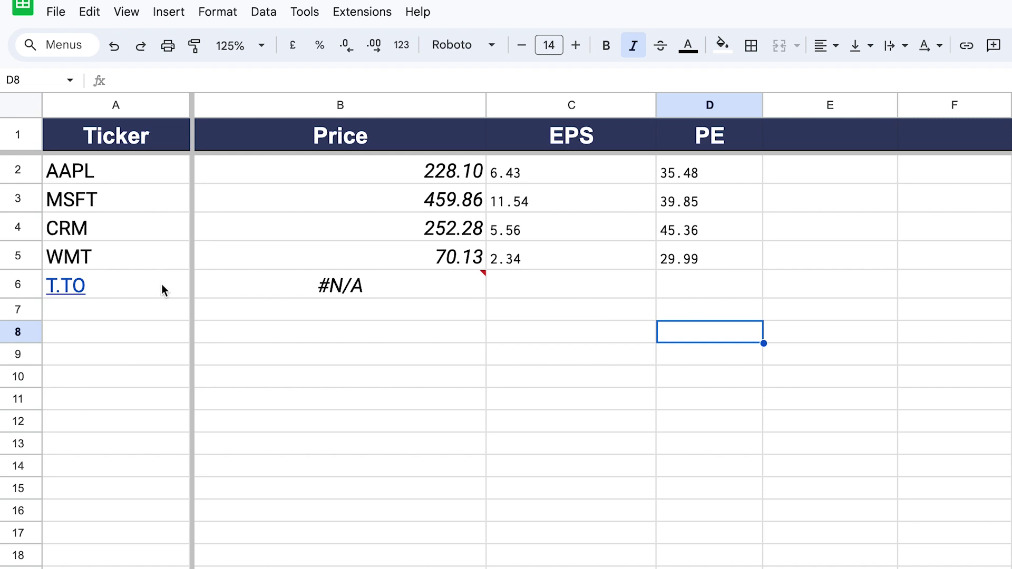
{"action": "left_click_drag", "start_coordinate": [160, 287], "coordinate": [698, 298]}
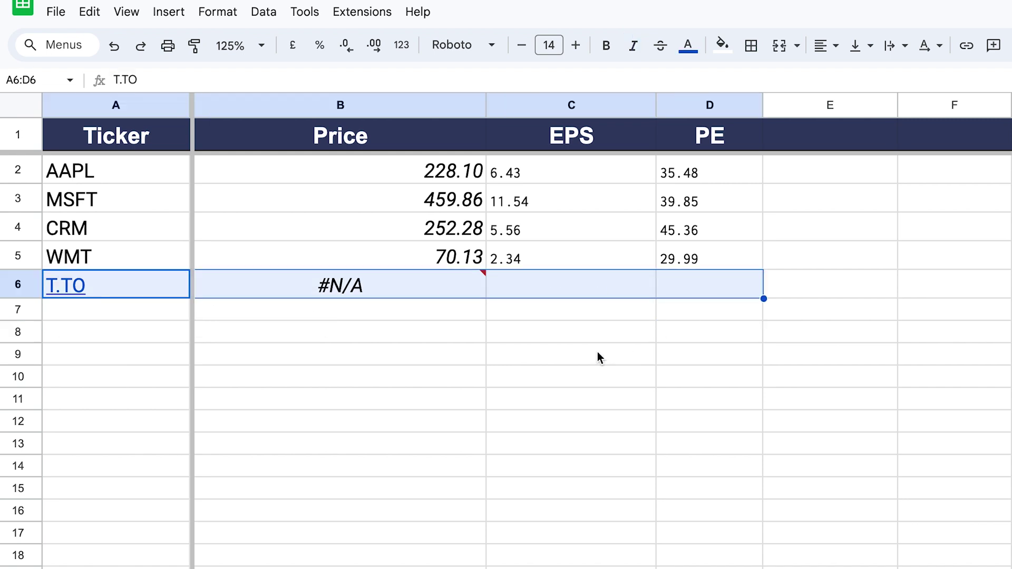
{"action": "left_click", "coordinate": [436, 324]}
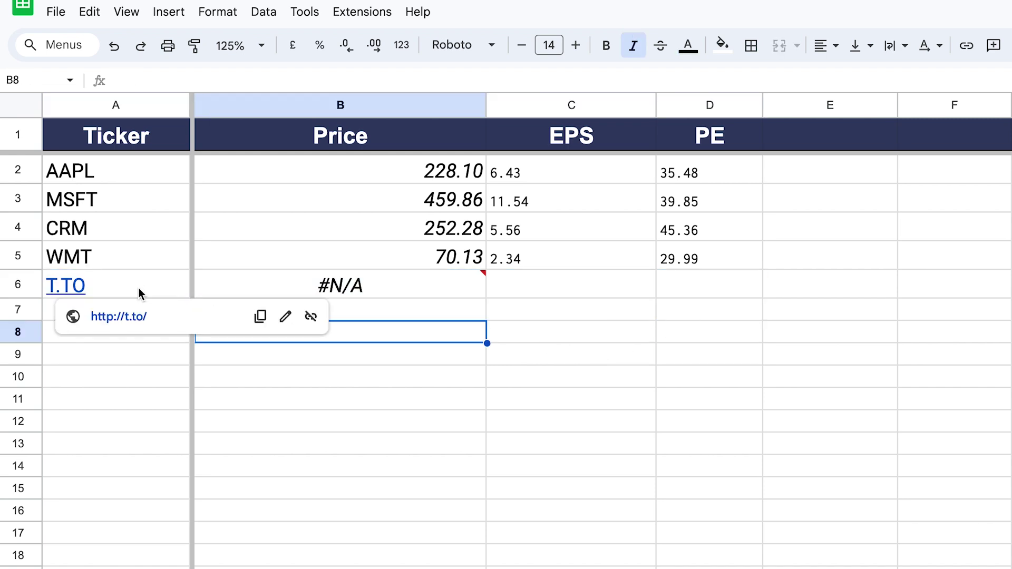
{"action": "left_click", "coordinate": [138, 293]}
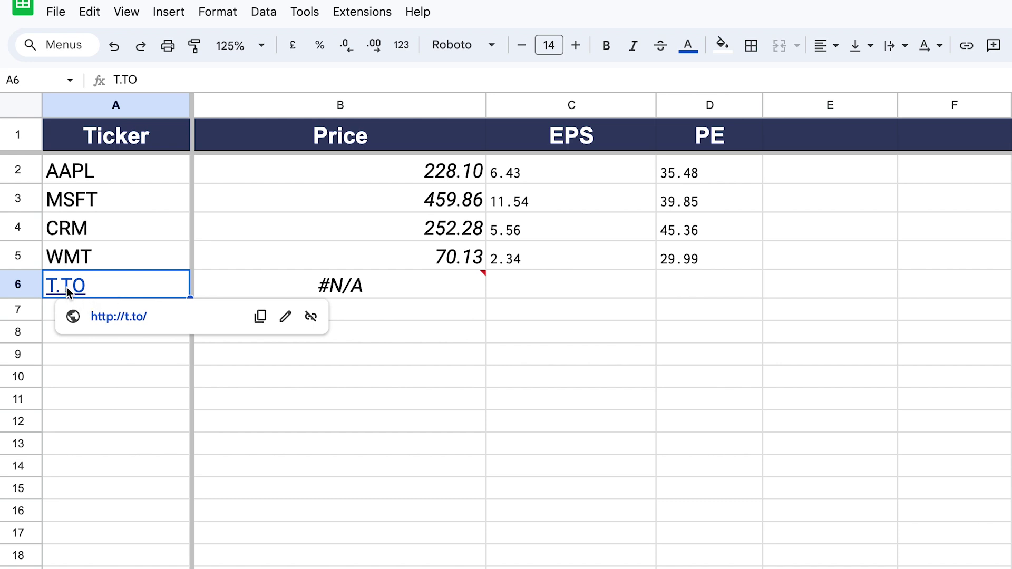
{"action": "left_click", "coordinate": [373, 289]}
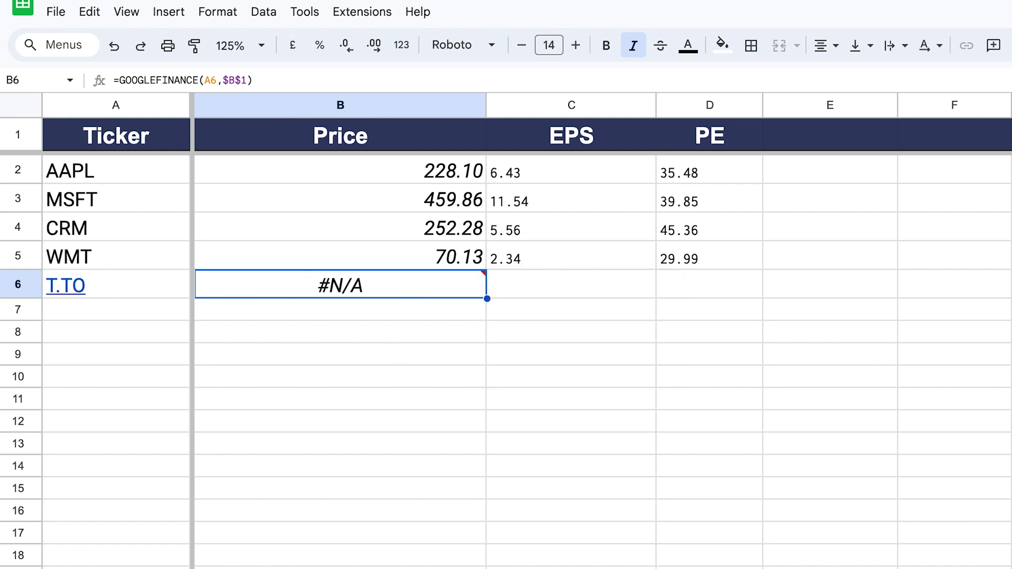
- Search Google for "telus stock" in a new browser tab and read its exchange and ticker symbol
{"action": "left_click", "coordinate": [163, 14]}
{"action": "type", "text": "telus"}
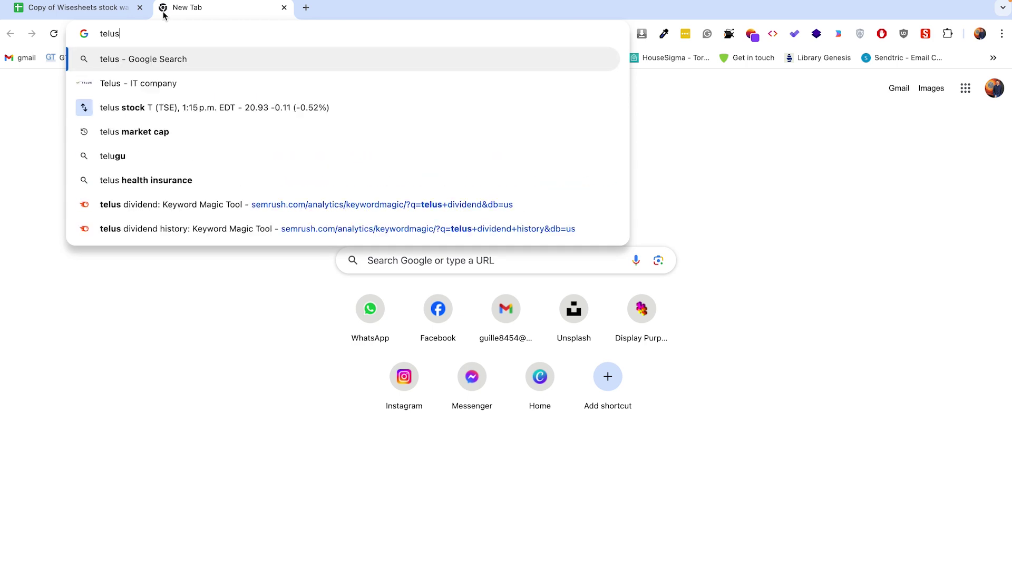
{"action": "type", "text": " stock"}
{"action": "key", "text": "Return"}
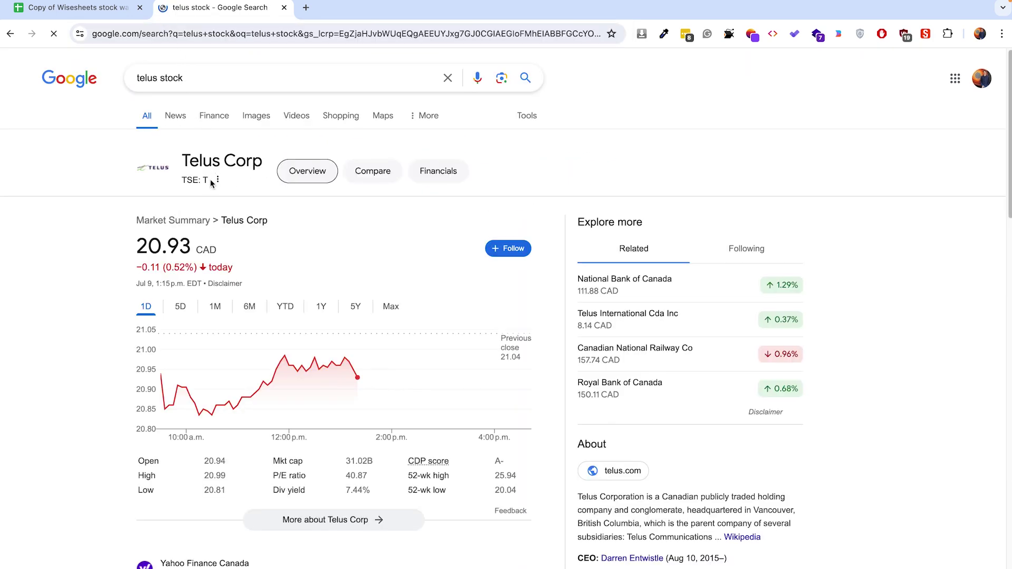
{"action": "left_click_drag", "start_coordinate": [208, 179], "coordinate": [188, 180]}
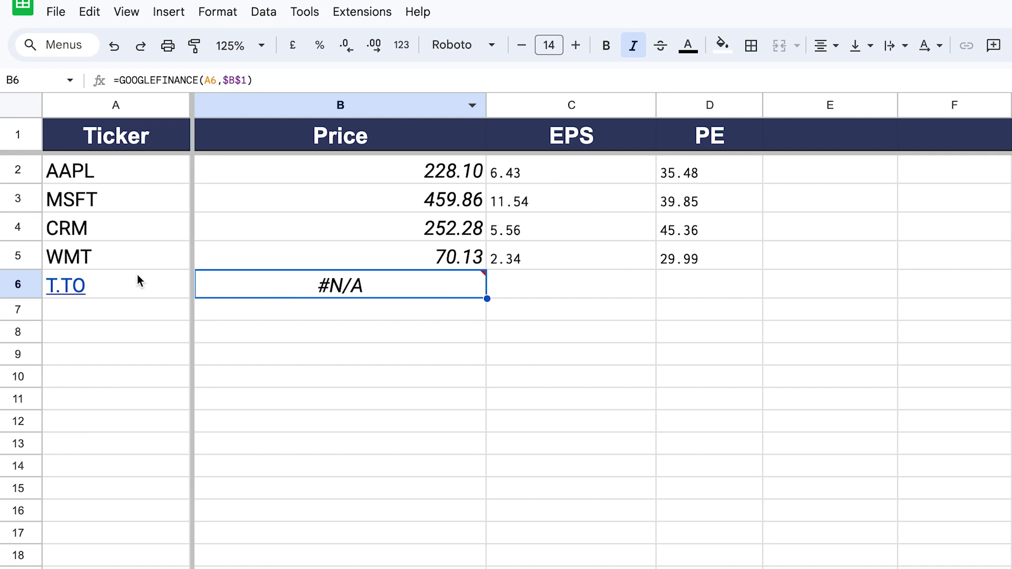
- Back in the watchlist spreadsheet, replace the T.TO ticker in A6 with TSE:T and check the price in B6
{"action": "left_click", "coordinate": [138, 279]}
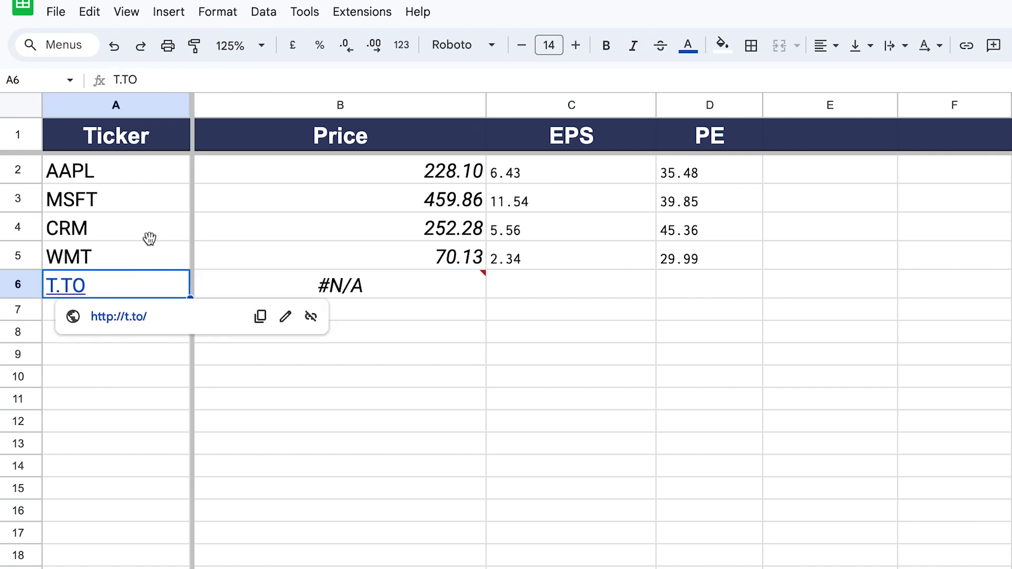
{"action": "type", "text": "TSE:T"}
{"action": "key", "text": "Return"}
{"action": "key", "text": "Up"}
{"action": "left_click", "coordinate": [137, 79]}
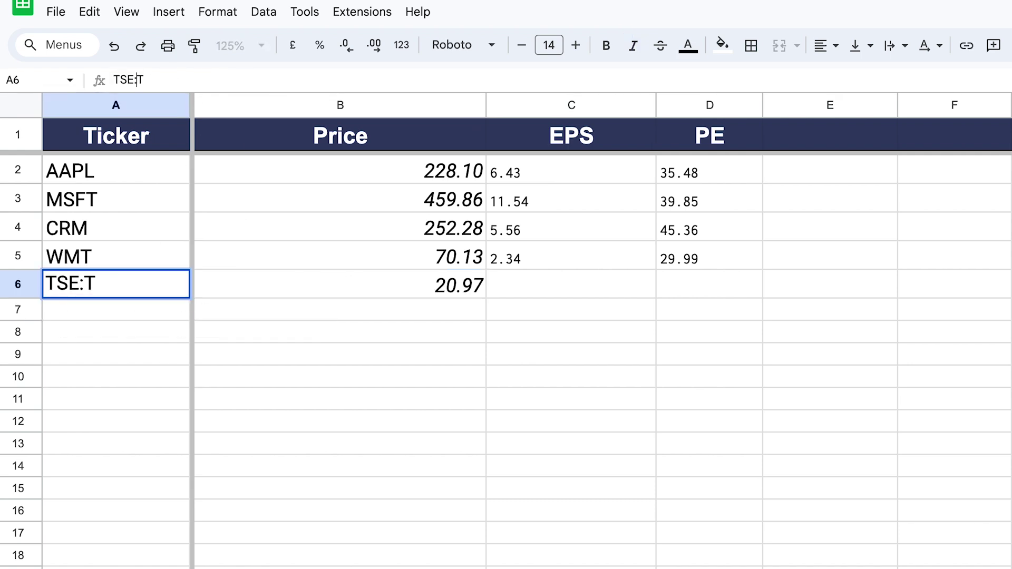
{"action": "key", "text": "Return"}
{"action": "left_click", "coordinate": [107, 285]}
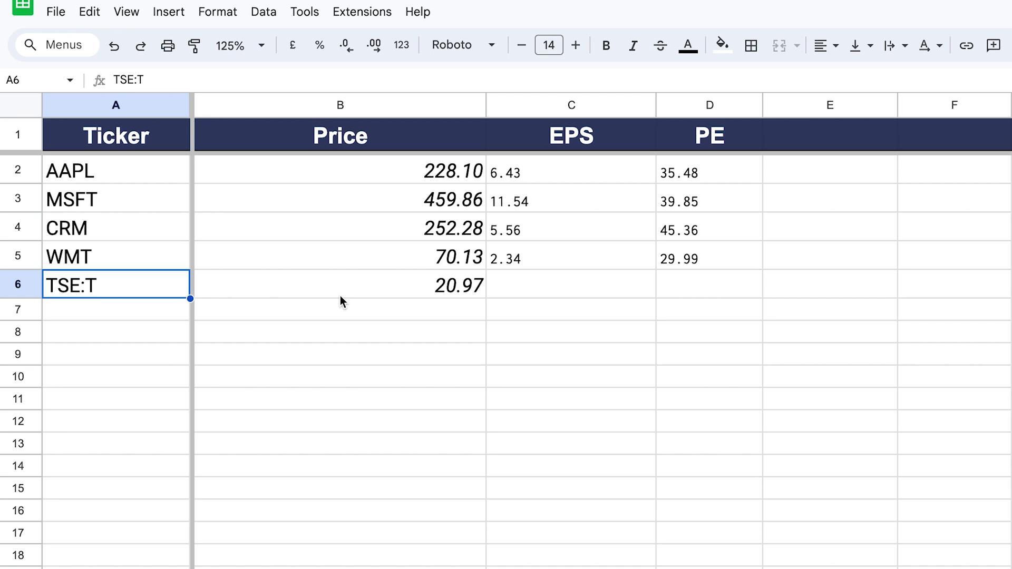
{"action": "left_click", "coordinate": [410, 294]}
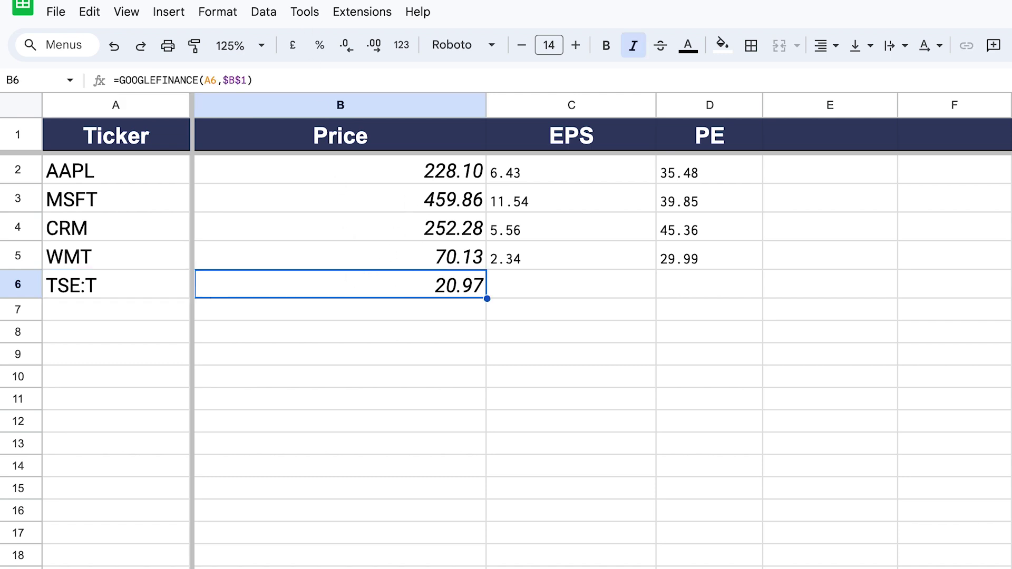
- Search Google for "tata steel stock" in the existing search tab and copy the exchange and ticker symbol shown under the company name
{"action": "left_click", "coordinate": [116, 331]}
{"action": "key", "text": "ctrl+Tab"}
{"action": "double_click", "coordinate": [211, 82]}
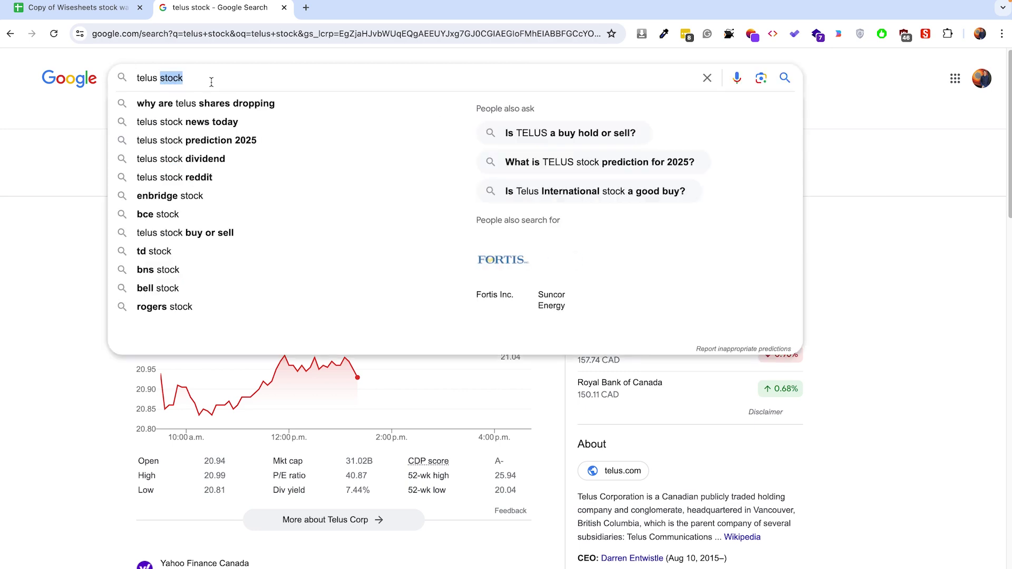
{"action": "key", "text": "ctrl+a"}
{"action": "key", "text": "BackSpace"}
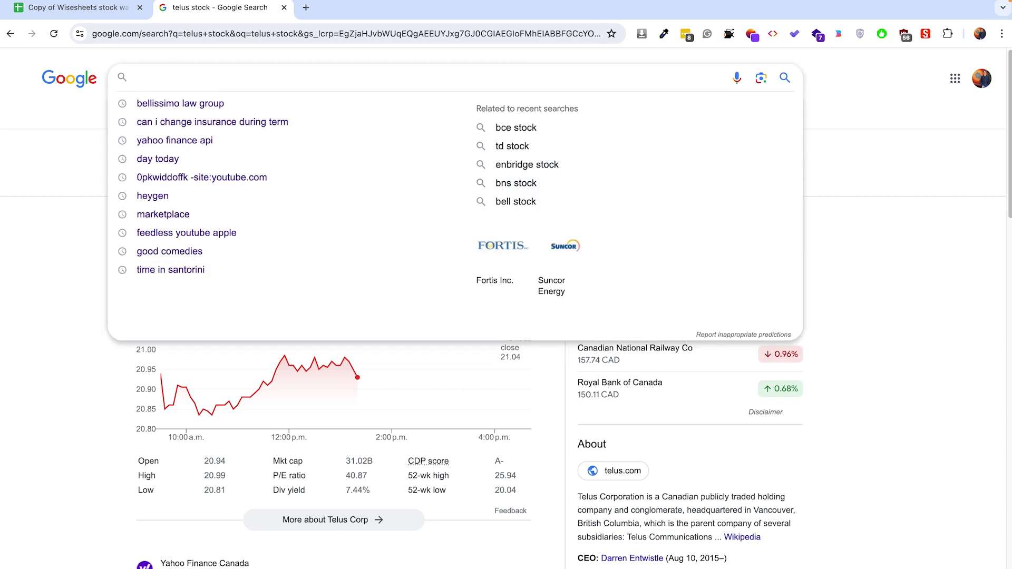
{"action": "type", "text": "tata steel"}
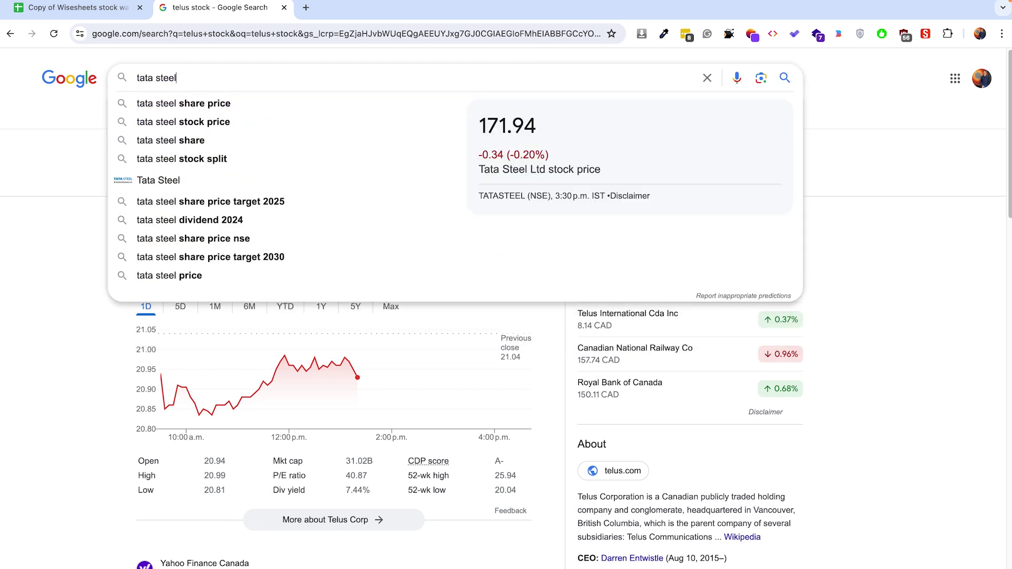
{"action": "type", "text": " stock"}
{"action": "key", "text": "Return"}
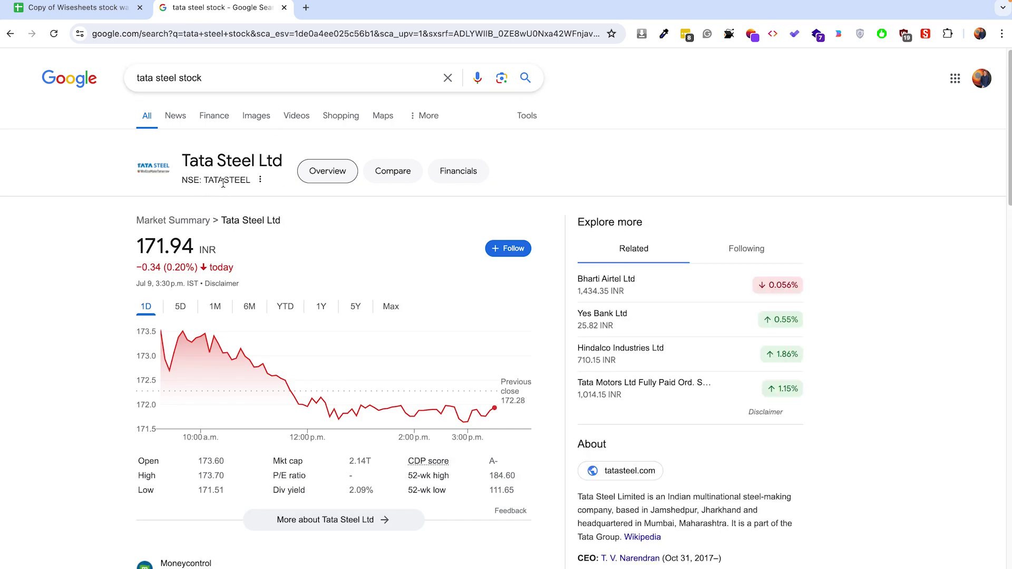
{"action": "left_click_drag", "start_coordinate": [247, 182], "coordinate": [175, 183]}
{"action": "key", "text": "ctrl+c"}
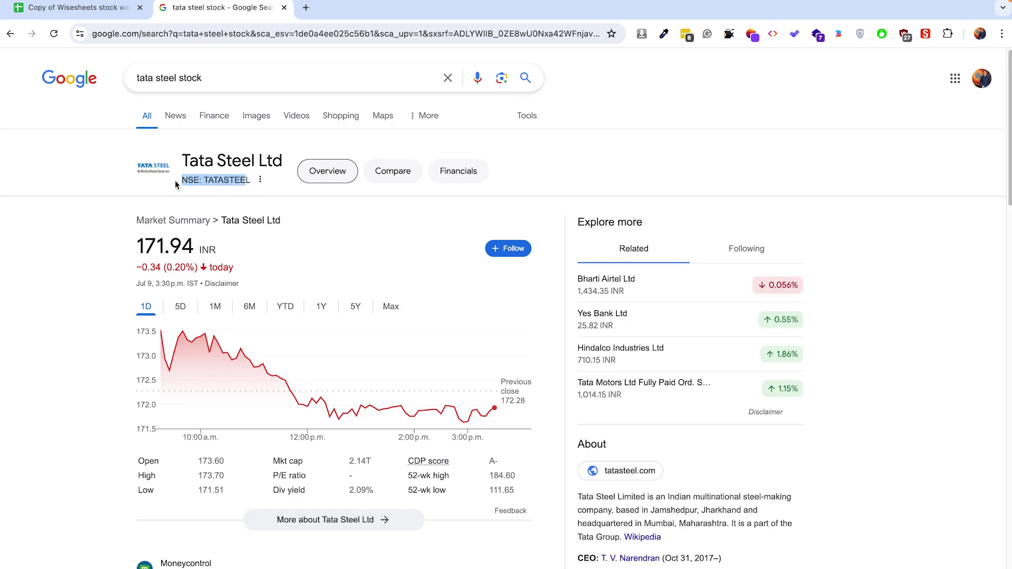
- Back in the watchlist spreadsheet, paste the copied ticker into A7 and remove the space after the colon
{"action": "left_click", "coordinate": [125, 7]}
{"action": "left_click", "coordinate": [106, 408]}
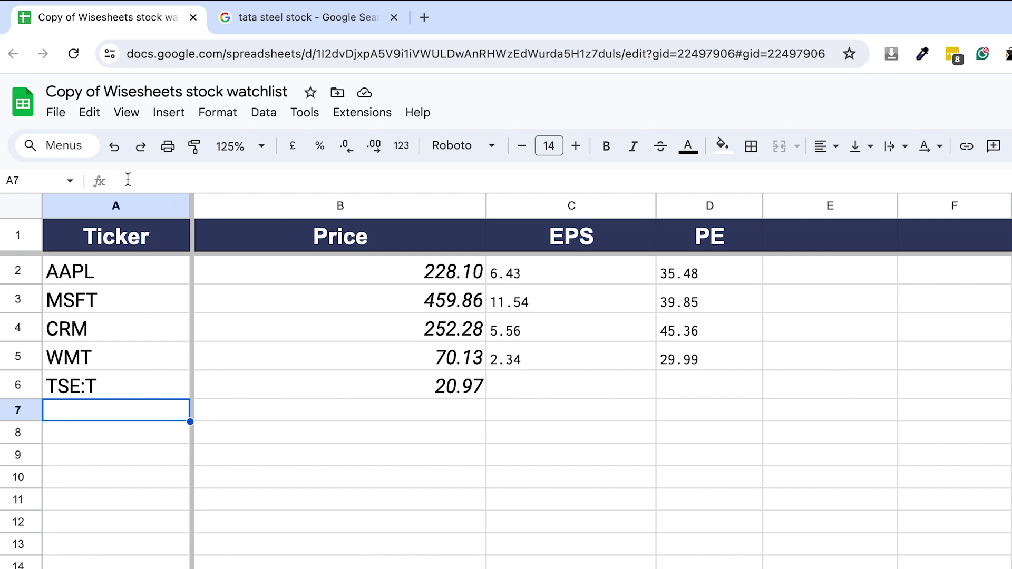
{"action": "left_click", "coordinate": [128, 180]}
{"action": "key", "text": "ctrl+v"}
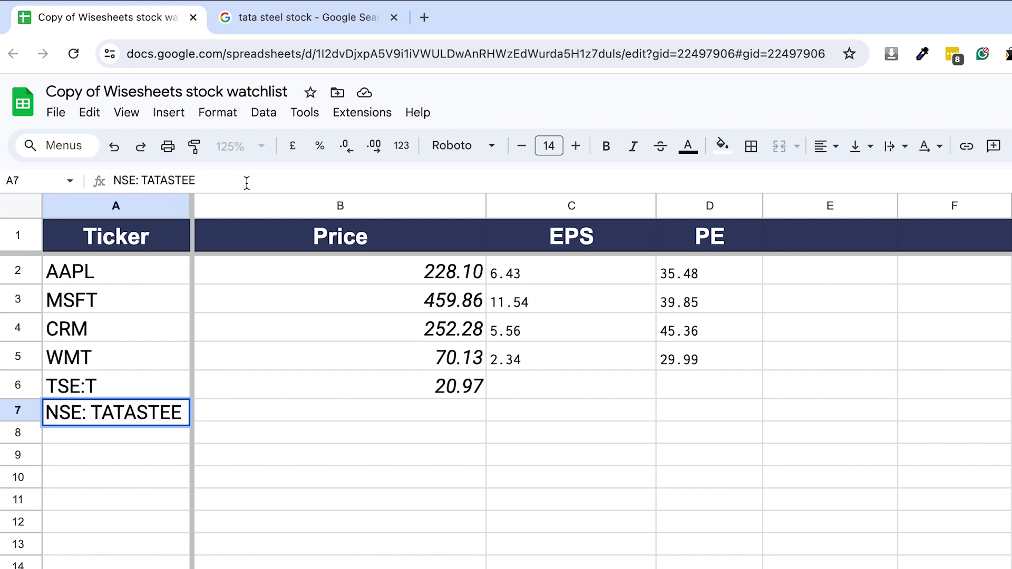
{"action": "left_click", "coordinate": [142, 180]}
{"action": "key", "text": "BackSpace"}
{"action": "key", "text": "Return"}
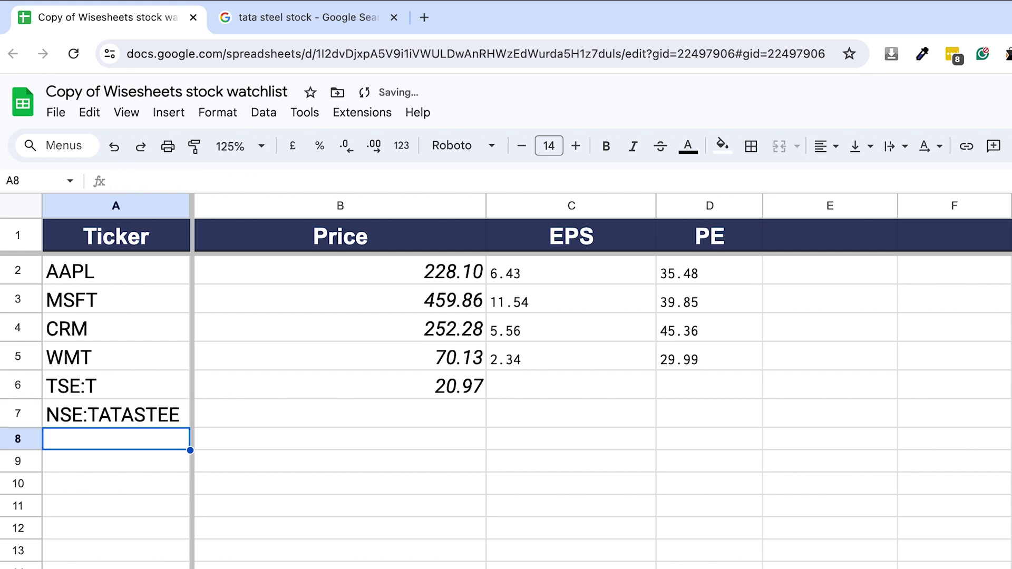
- Fill the price formula from B6 down to B7 and check the Tata Steel row's price
{"action": "left_click", "coordinate": [477, 388]}
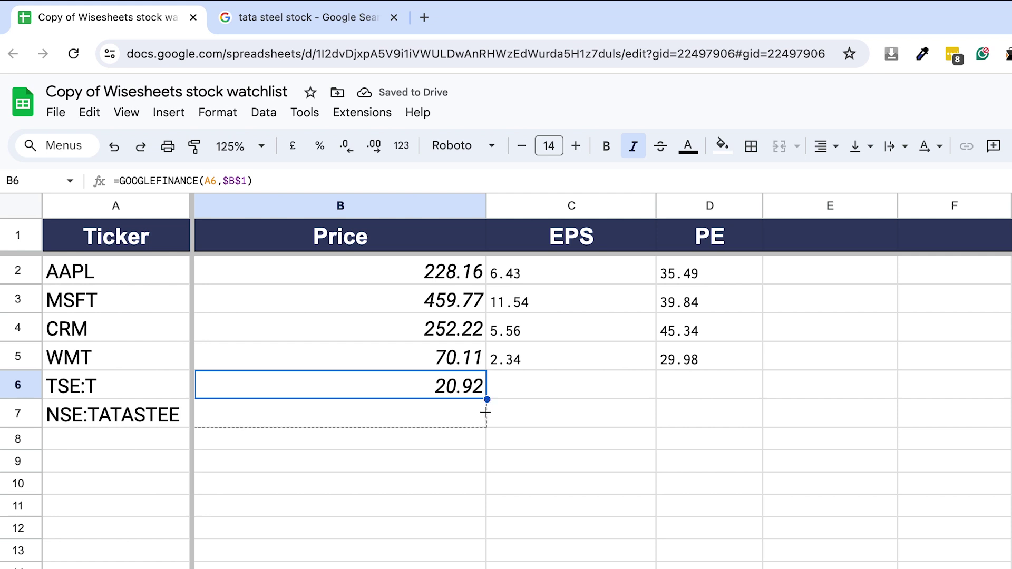
{"action": "double_click", "coordinate": [487, 400]}
{"action": "left_click", "coordinate": [438, 516]}
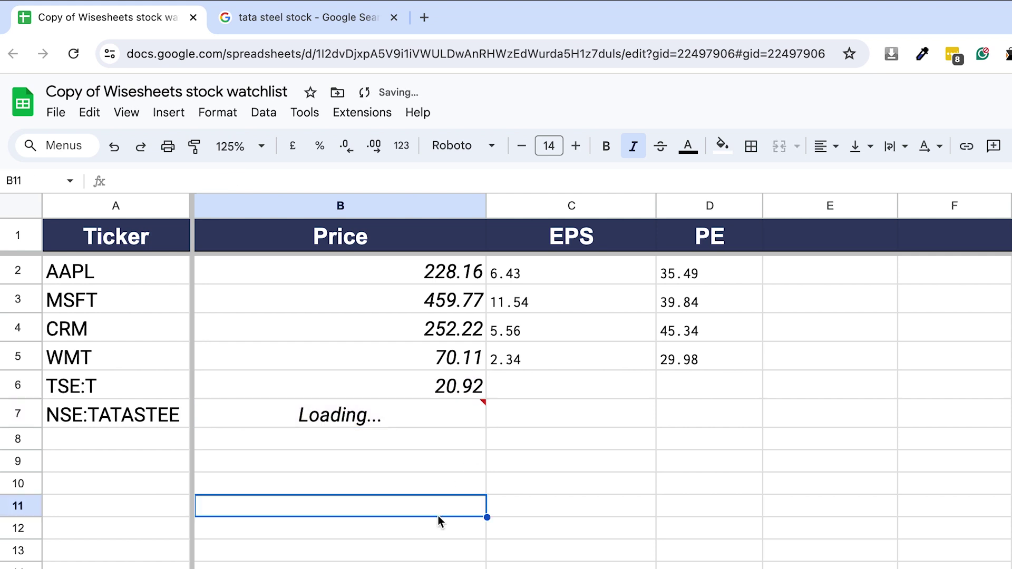
{"action": "left_click", "coordinate": [407, 421]}
- Compare the ticker in A7 with the Tata Steel search result and correct it to NSE:TATASTEEL
{"action": "left_click", "coordinate": [305, 17]}
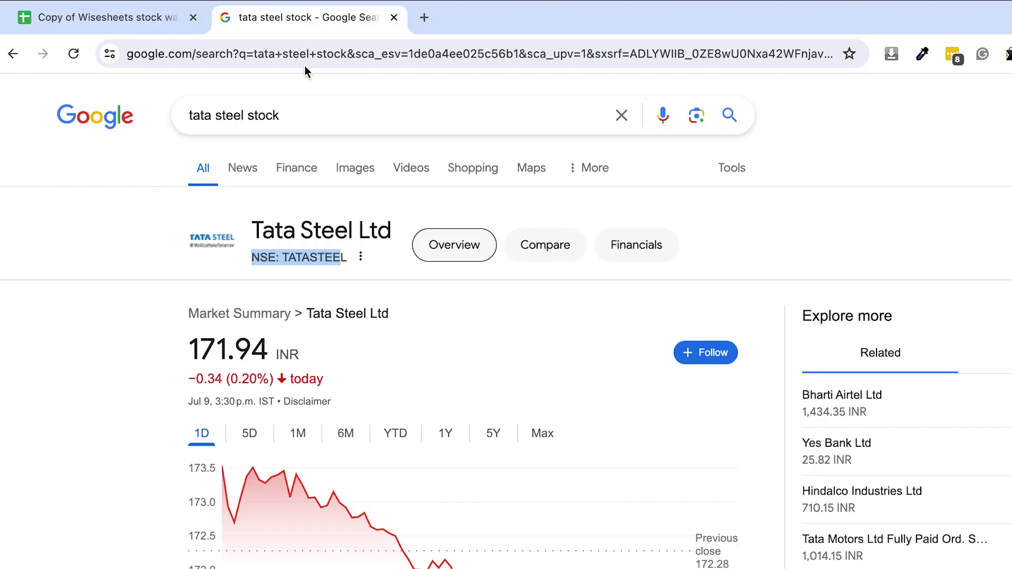
{"action": "left_click", "coordinate": [141, 29]}
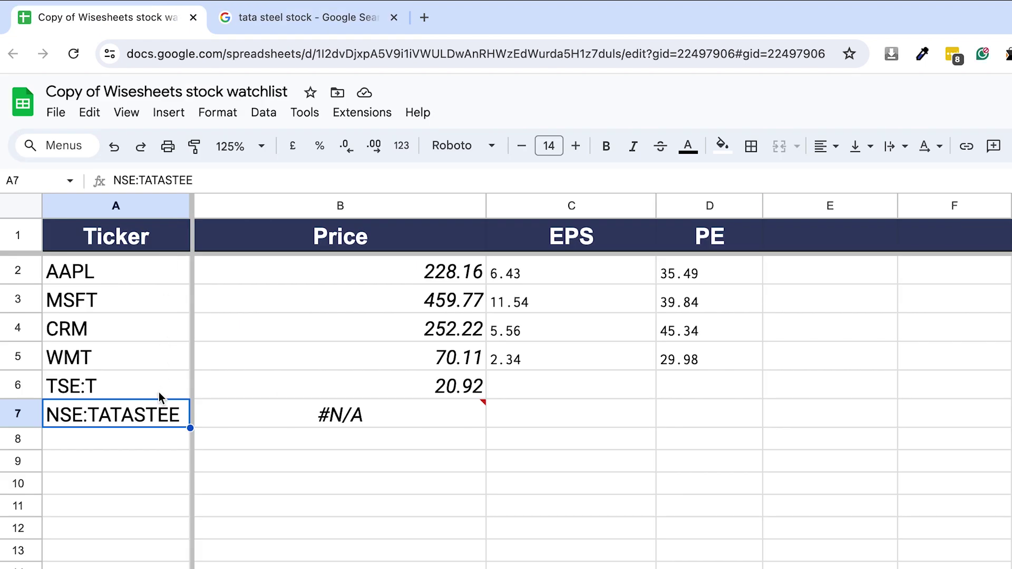
{"action": "left_click", "coordinate": [246, 181]}
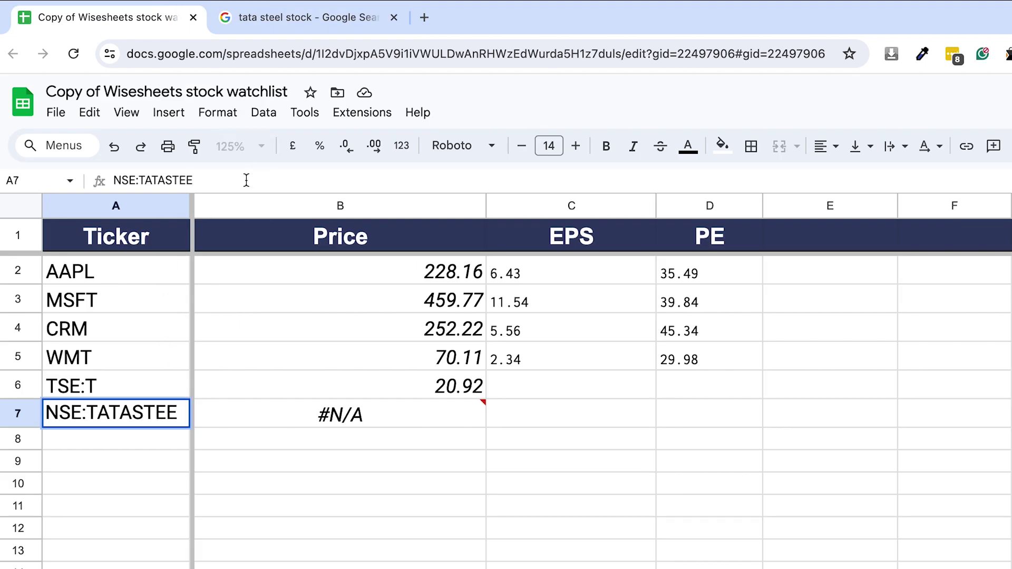
{"action": "type", "text": "L"}
{"action": "key", "text": "Return"}
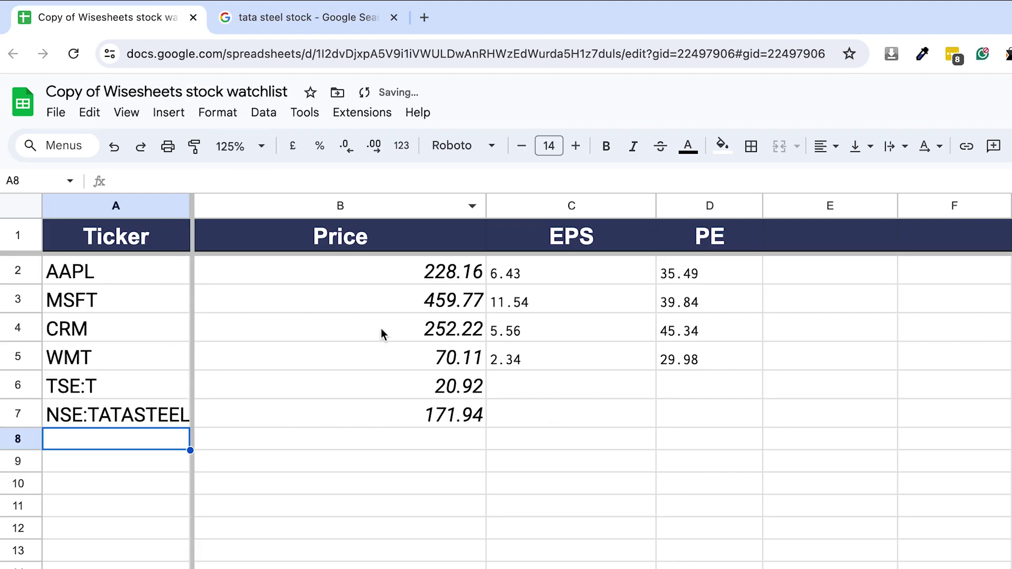
- Add the headers Revenue in E1 and Dividend Yield in F1, and fit column F's width to its header
{"action": "left_click_drag", "start_coordinate": [377, 267], "coordinate": [686, 425]}
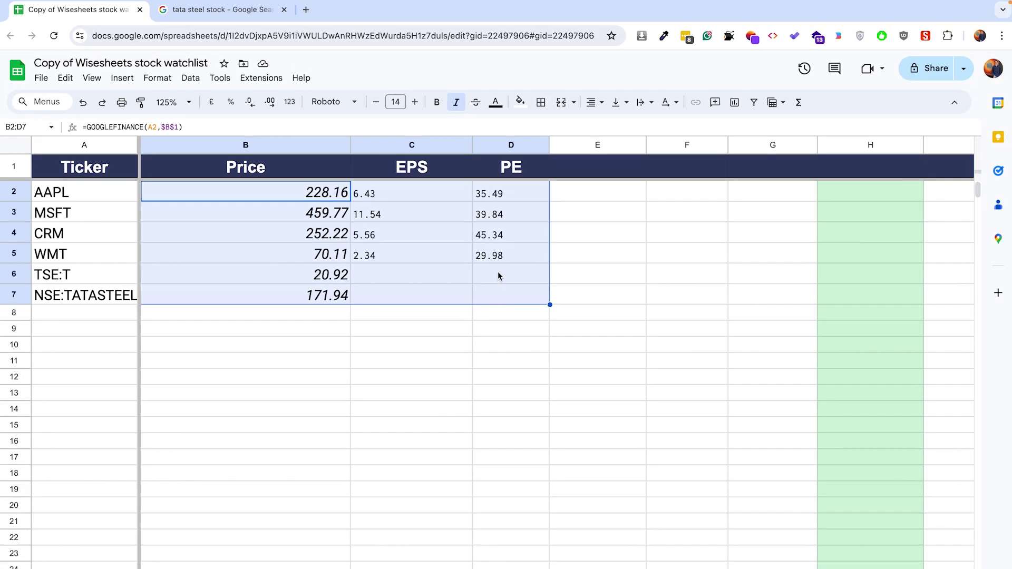
{"action": "left_click", "coordinate": [588, 172]}
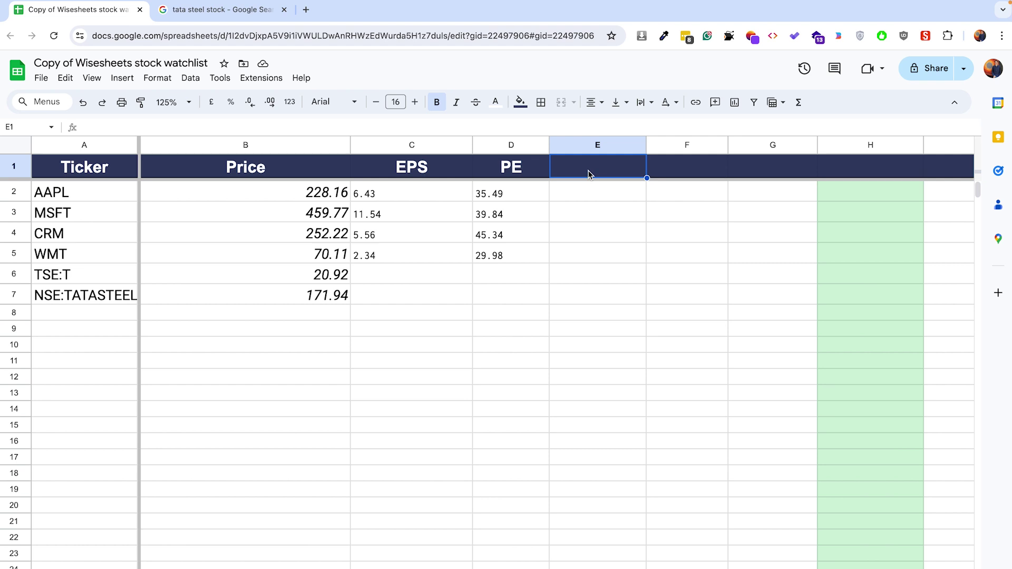
{"action": "type", "text": "Revenue"}
{"action": "key", "text": "Tab"}
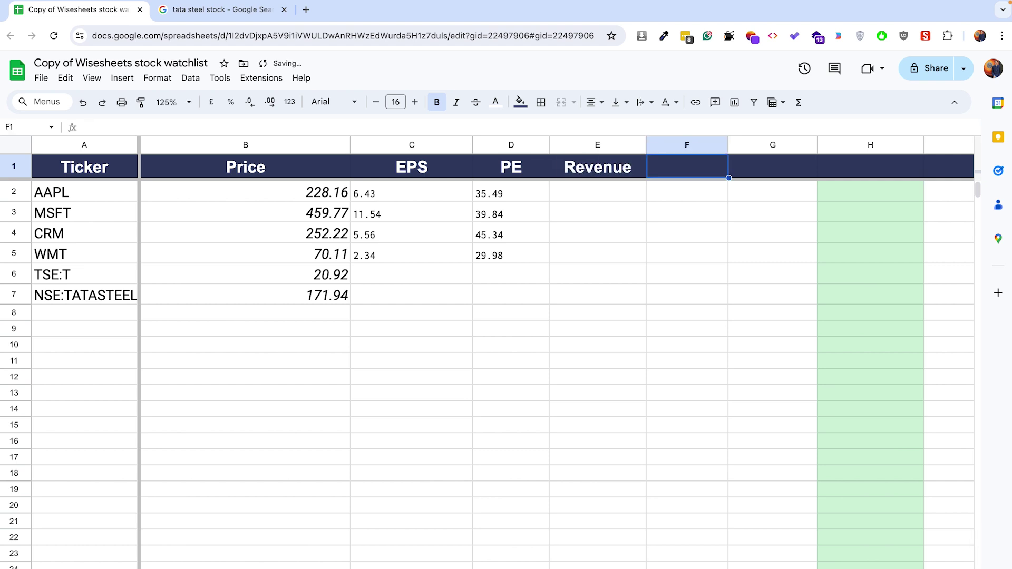
{"action": "type", "text": "Dividend Yield"}
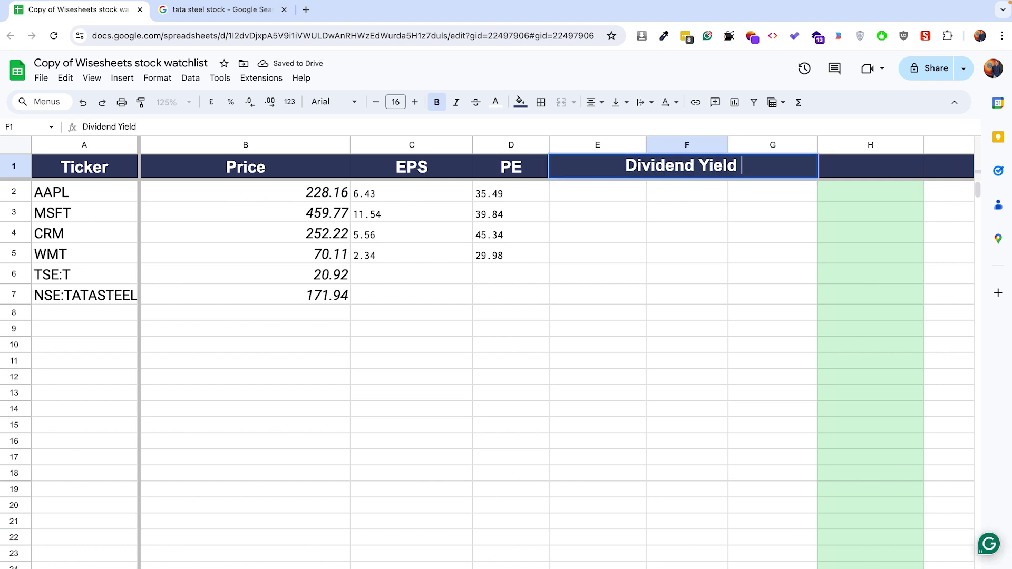
{"action": "key", "text": "Return"}
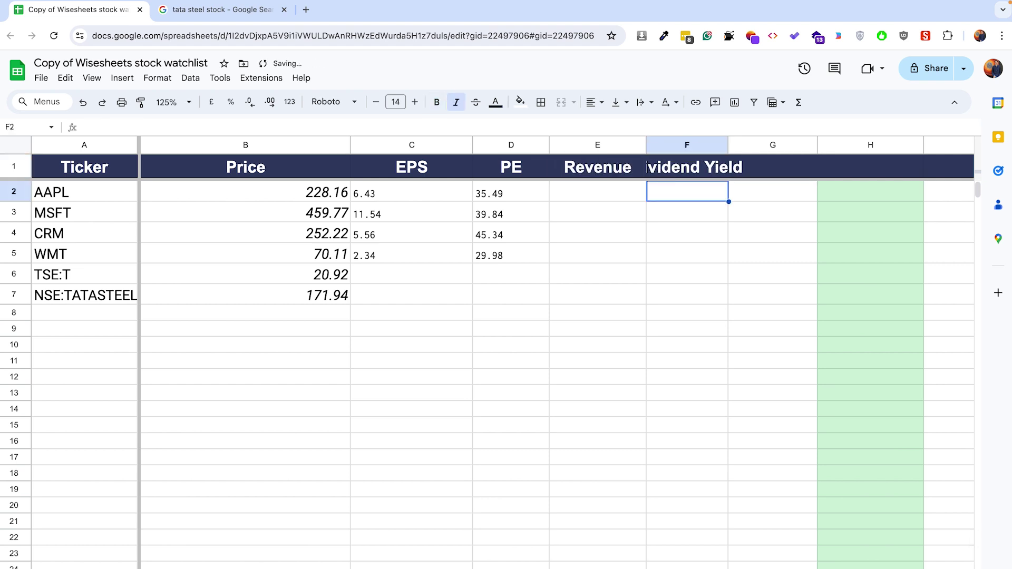
{"action": "double_click", "coordinate": [729, 146]}
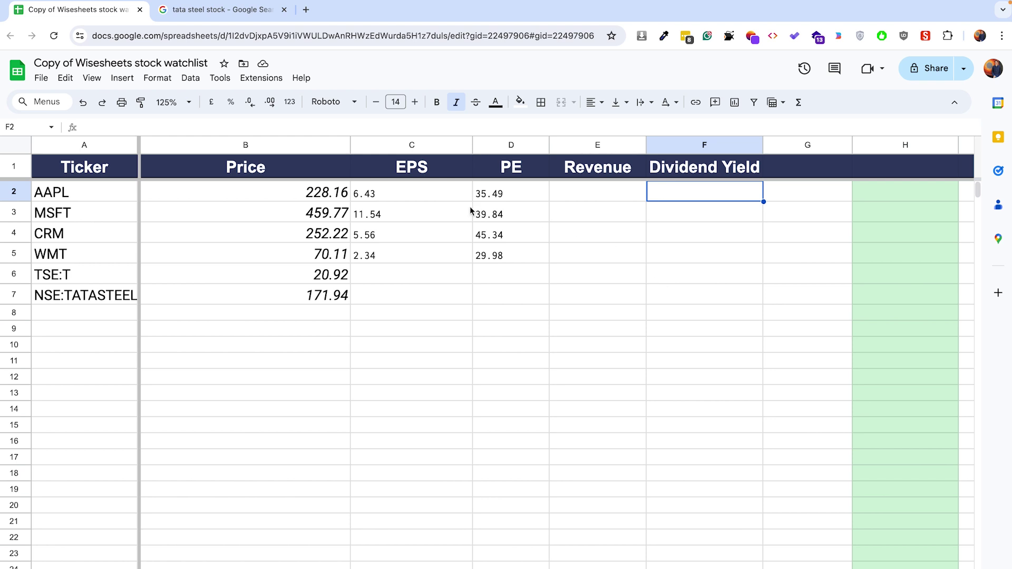
- Review the Price, EPS and PE columns and read the attribute list on the GOOGLEFINANCE help page in the other tab
{"action": "left_click", "coordinate": [345, 173]}
{"action": "left_click_drag", "start_coordinate": [345, 173], "coordinate": [515, 293]}
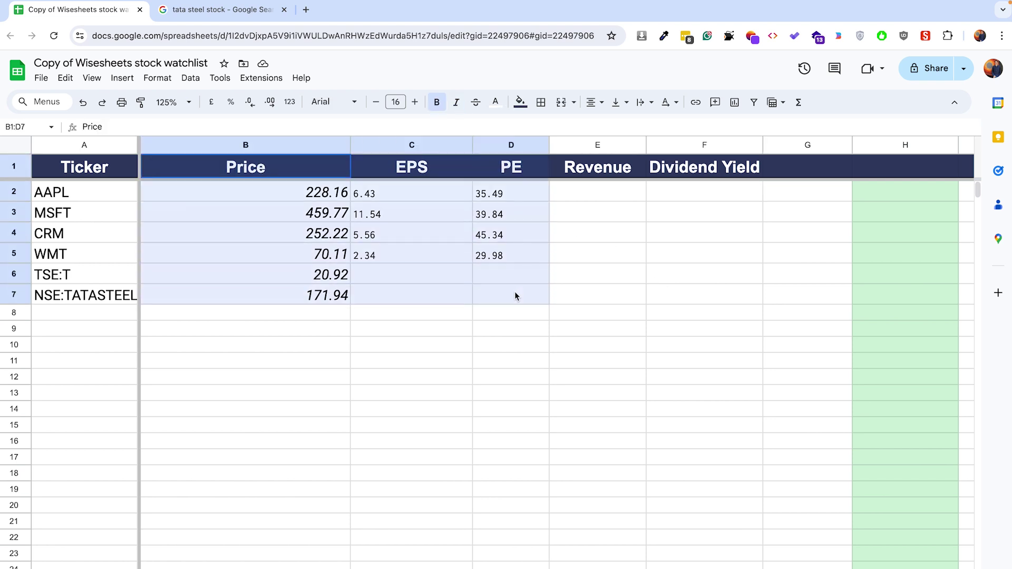
{"action": "left_click", "coordinate": [216, 16]}
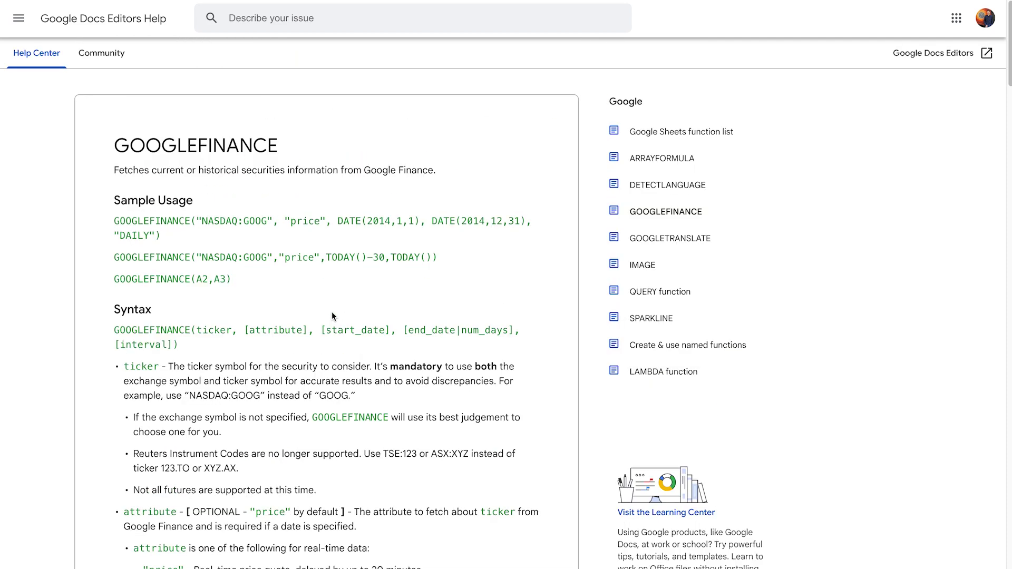
{"action": "scroll", "coordinate": [332, 315], "scroll_direction": "up", "scroll_amount": 1}
{"action": "scroll", "coordinate": [332, 315], "scroll_direction": "down", "scroll_amount": 5}
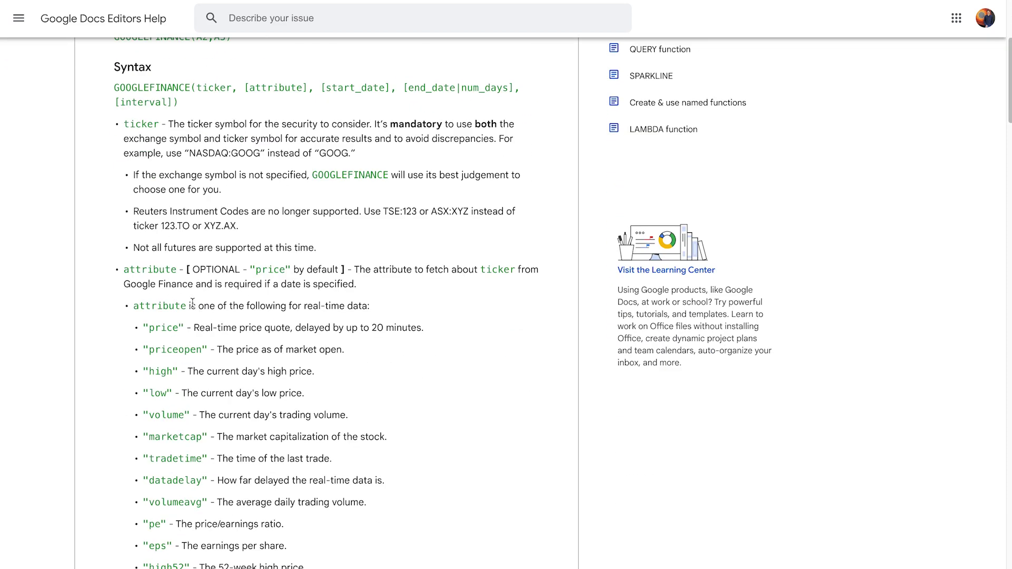
{"action": "scroll", "coordinate": [198, 311], "scroll_direction": "down", "scroll_amount": 3}
{"action": "scroll", "coordinate": [197, 310], "scroll_direction": "down", "scroll_amount": 9}
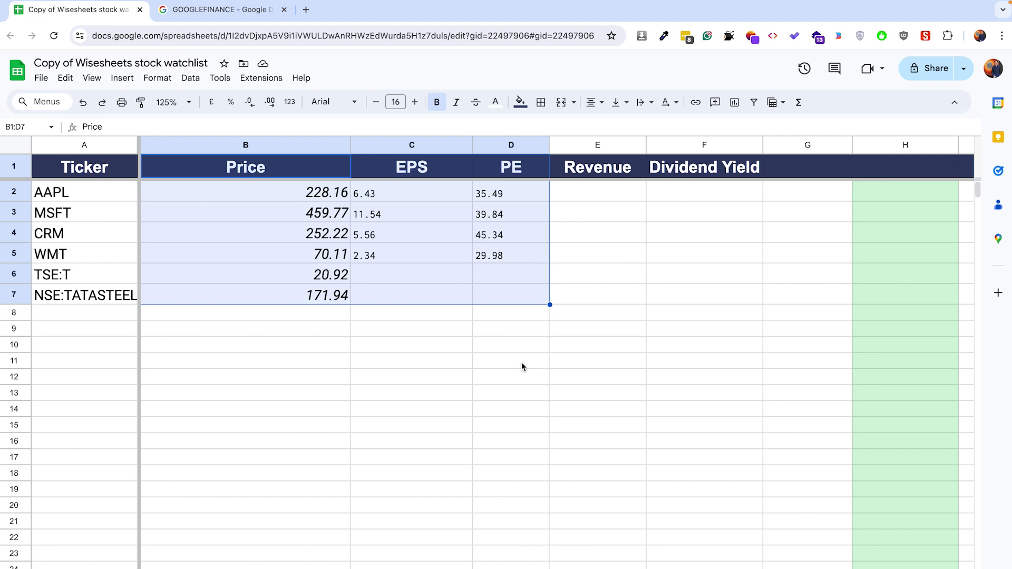
- Back in the watchlist spreadsheet, clear the formulas from B2:D7 and select the first price cell
{"action": "left_click", "coordinate": [521, 362]}
{"action": "left_click_drag", "start_coordinate": [327, 192], "coordinate": [531, 305]}
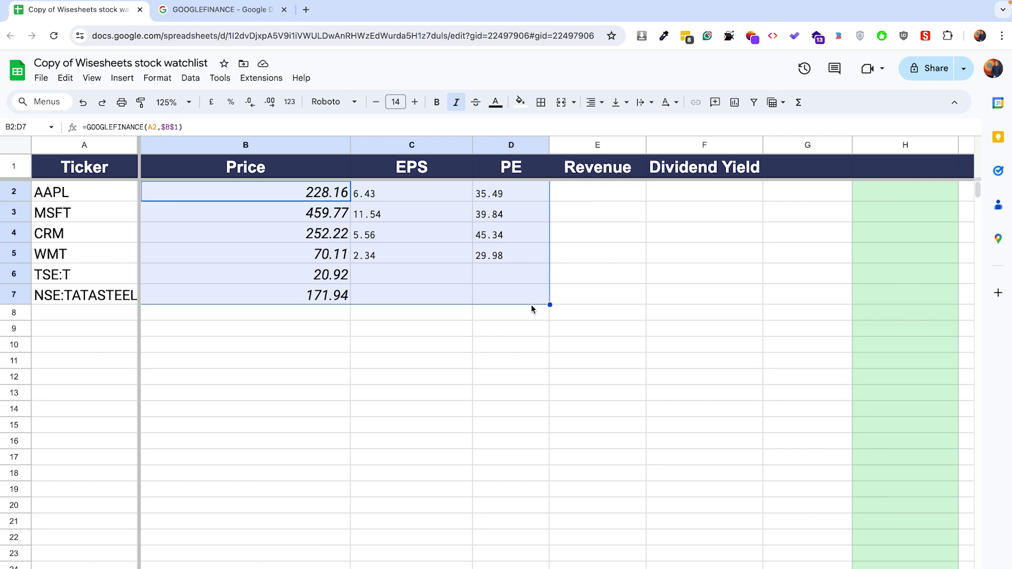
{"action": "key", "text": "Delete"}
{"action": "left_click", "coordinate": [282, 150]}
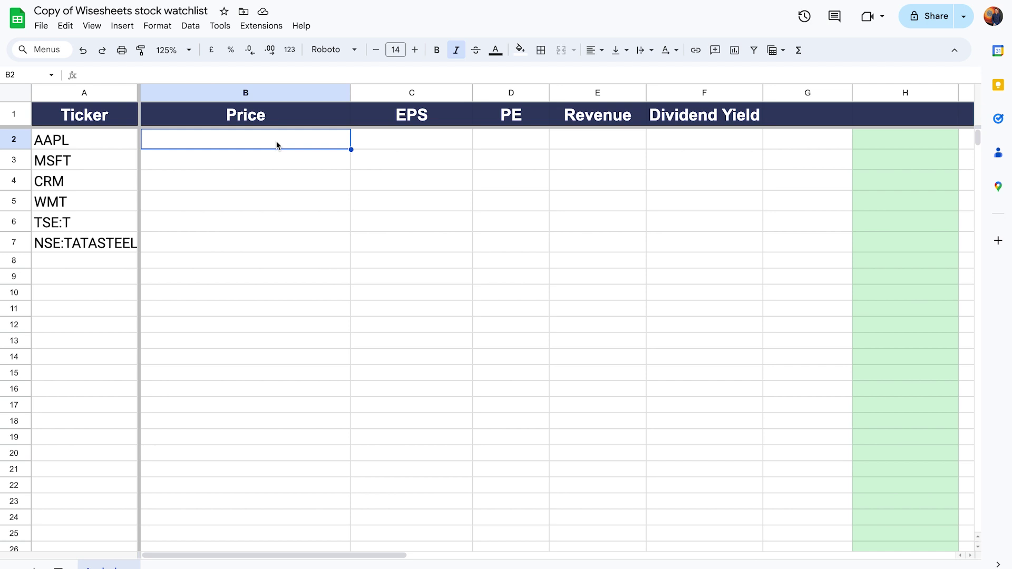
- Examine the watchlist's header row, including the expanded template's columns from Name in B1 to Dollar Volume (m) in R1
{"action": "left_click_drag", "start_coordinate": [600, 124], "coordinate": [713, 120]}
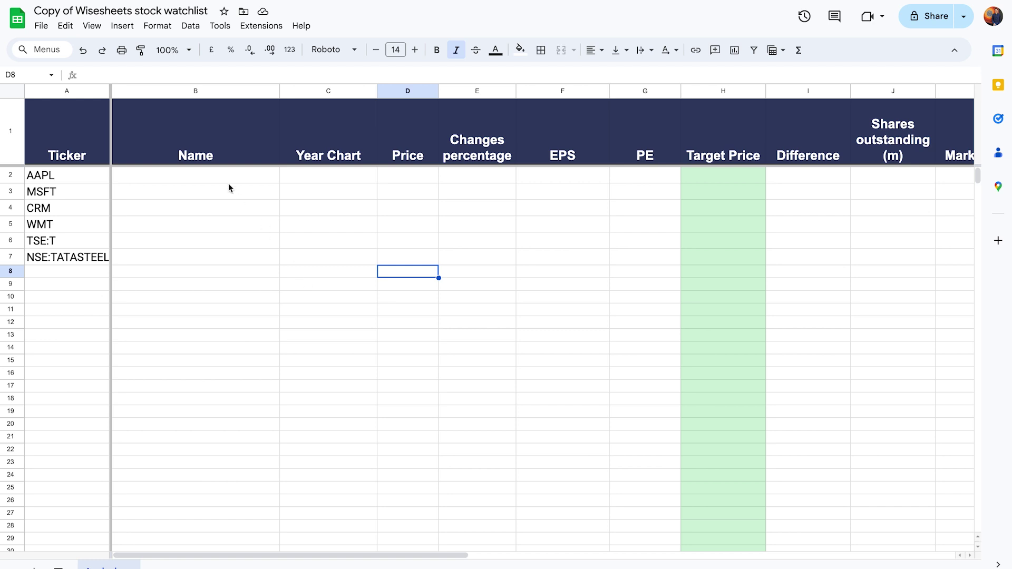
{"action": "left_click_drag", "start_coordinate": [189, 149], "coordinate": [840, 153]}
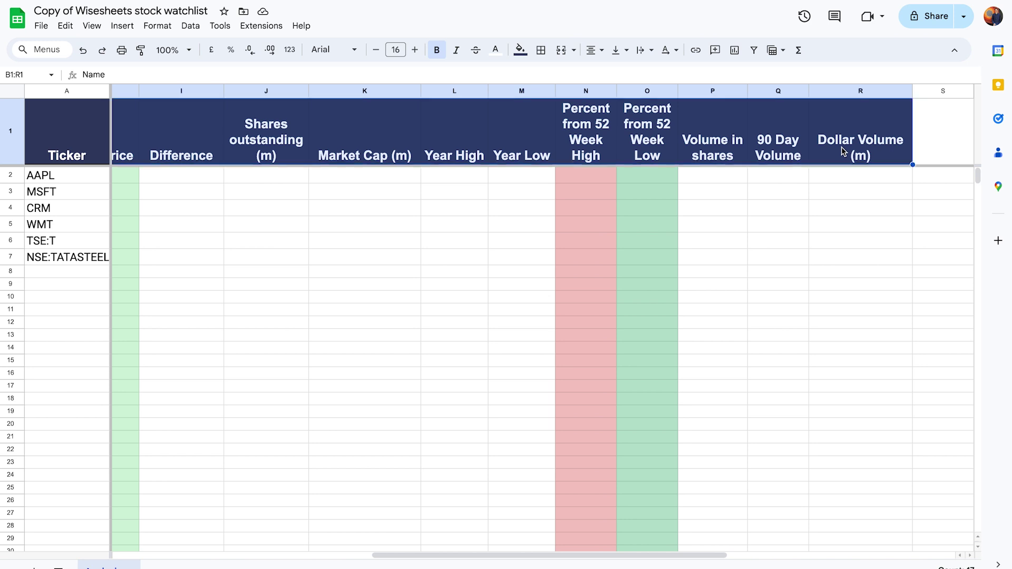
{"action": "left_click", "coordinate": [797, 212]}
{"action": "scroll", "coordinate": [711, 165], "scroll_direction": "left", "scroll_amount": 10}
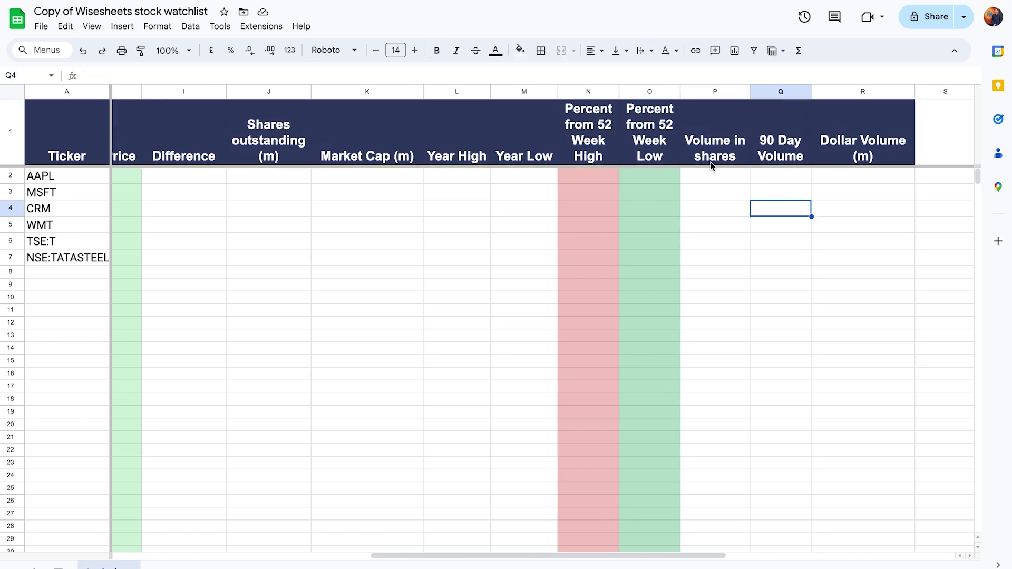
{"action": "scroll", "coordinate": [711, 162], "scroll_direction": "left", "scroll_amount": 1}
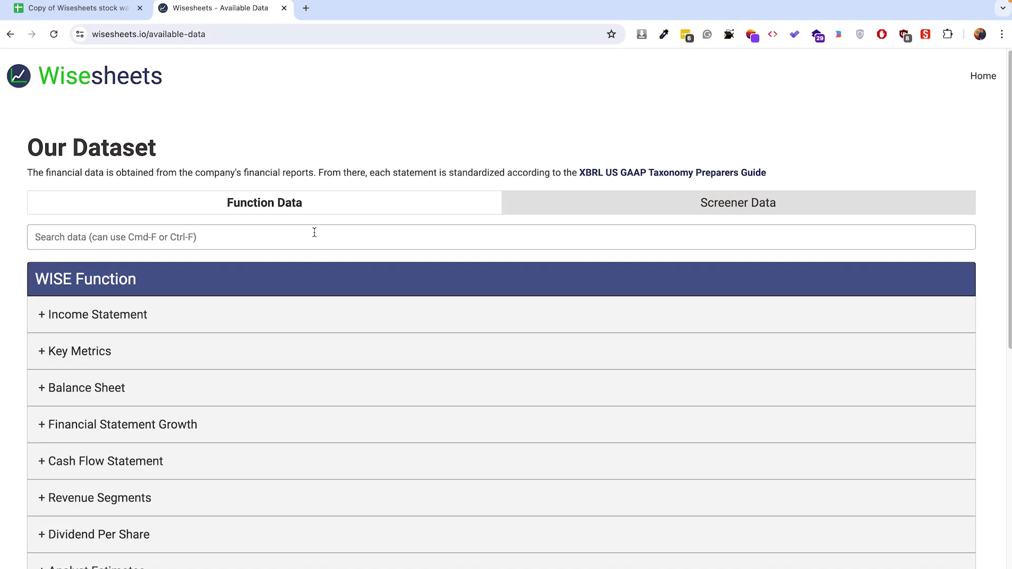
- Look through the function categories on the Wisesheets available data page and expand the Income Statement list to read its items
{"action": "scroll", "coordinate": [314, 233], "scroll_direction": "down", "scroll_amount": 1}
{"action": "scroll", "coordinate": [315, 231], "scroll_direction": "up", "scroll_amount": 1}
{"action": "scroll", "coordinate": [208, 276], "scroll_direction": "down", "scroll_amount": 2}
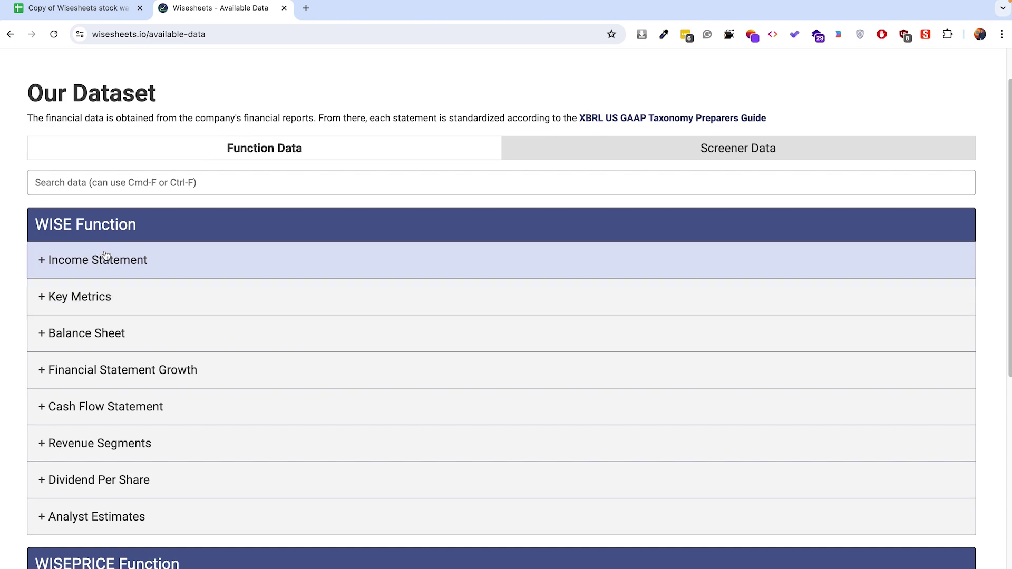
{"action": "scroll", "coordinate": [105, 255], "scroll_direction": "down", "scroll_amount": 5}
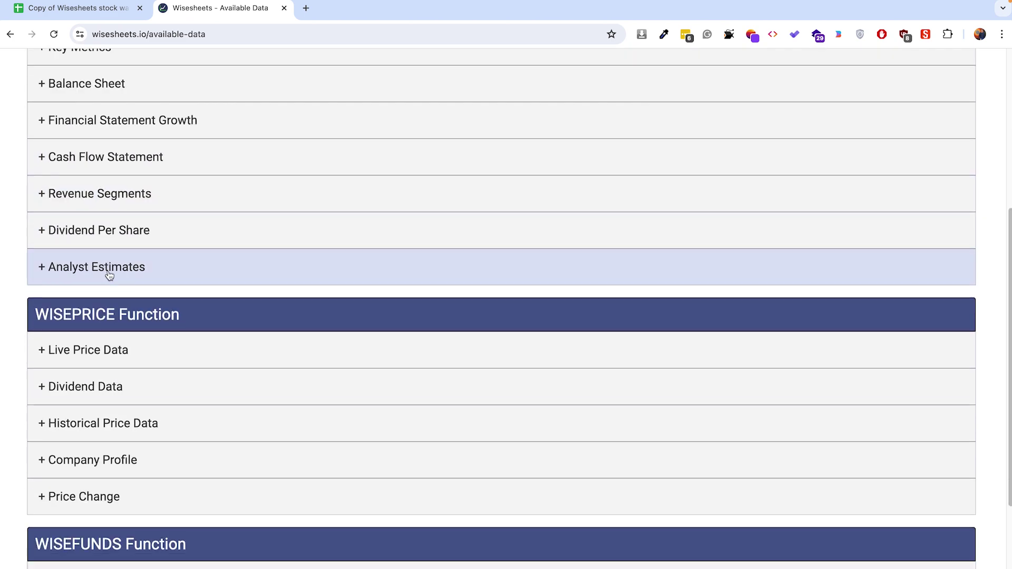
{"action": "scroll", "coordinate": [109, 275], "scroll_direction": "up", "scroll_amount": 5}
{"action": "left_click", "coordinate": [95, 204]}
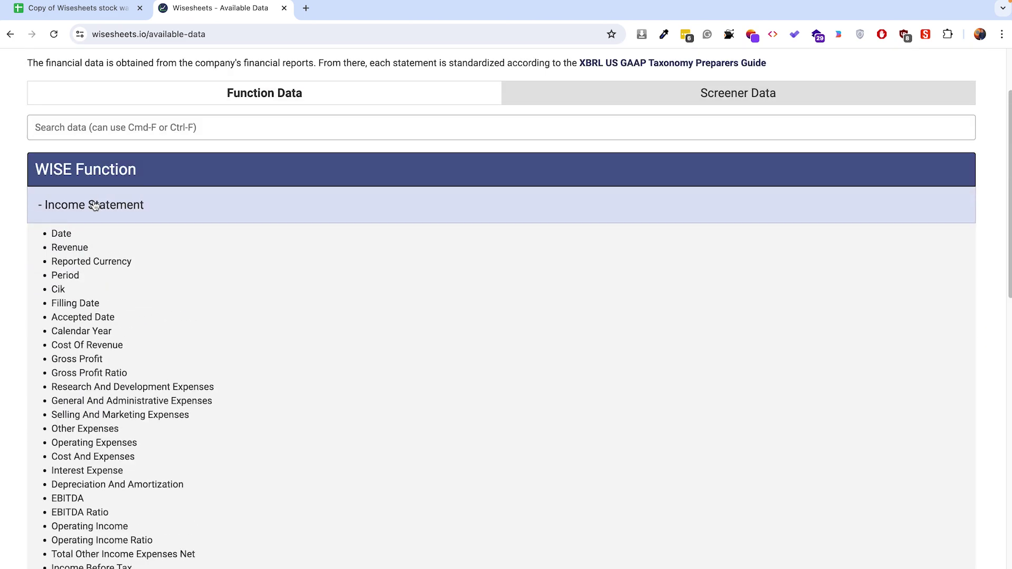
{"action": "scroll", "coordinate": [127, 280], "scroll_direction": "down", "scroll_amount": 2}
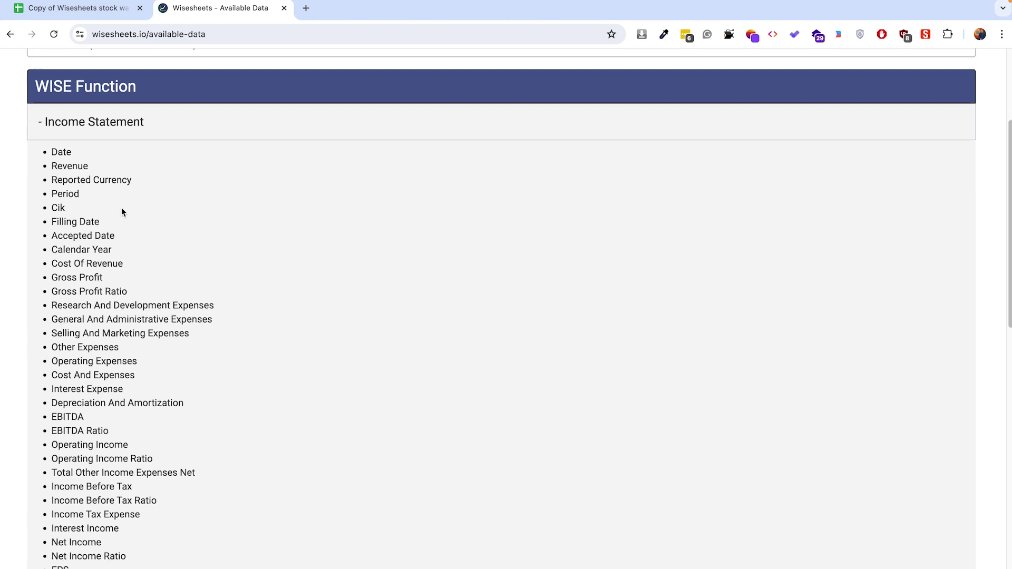
{"action": "triple_click", "coordinate": [84, 179]}
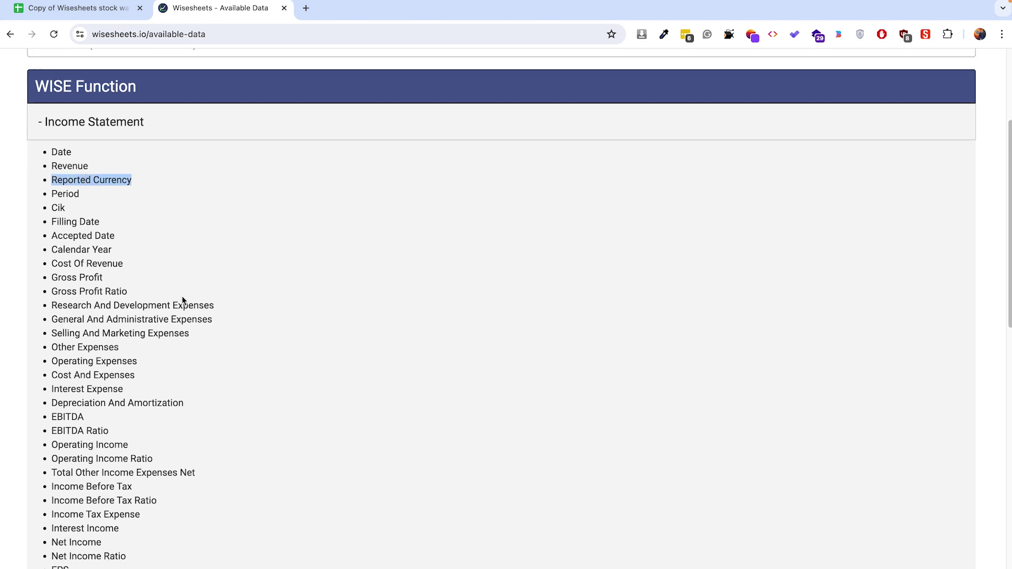
- Skim the Income Statement items, collapse that list and look over the WISE Function data categories
{"action": "scroll", "coordinate": [182, 299], "scroll_direction": "down", "scroll_amount": 1}
{"action": "scroll", "coordinate": [182, 299], "scroll_direction": "down", "scroll_amount": 4}
{"action": "scroll", "coordinate": [181, 301], "scroll_direction": "up", "scroll_amount": 8}
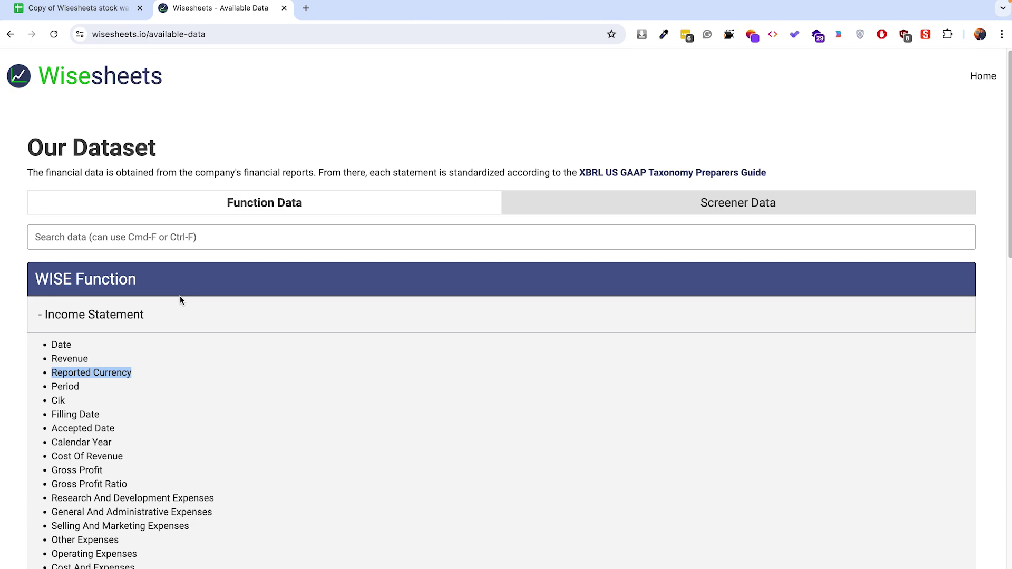
{"action": "left_click", "coordinate": [152, 323]}
{"action": "scroll", "coordinate": [188, 357], "scroll_direction": "down", "scroll_amount": 2}
{"action": "scroll", "coordinate": [185, 353], "scroll_direction": "down", "scroll_amount": 1}
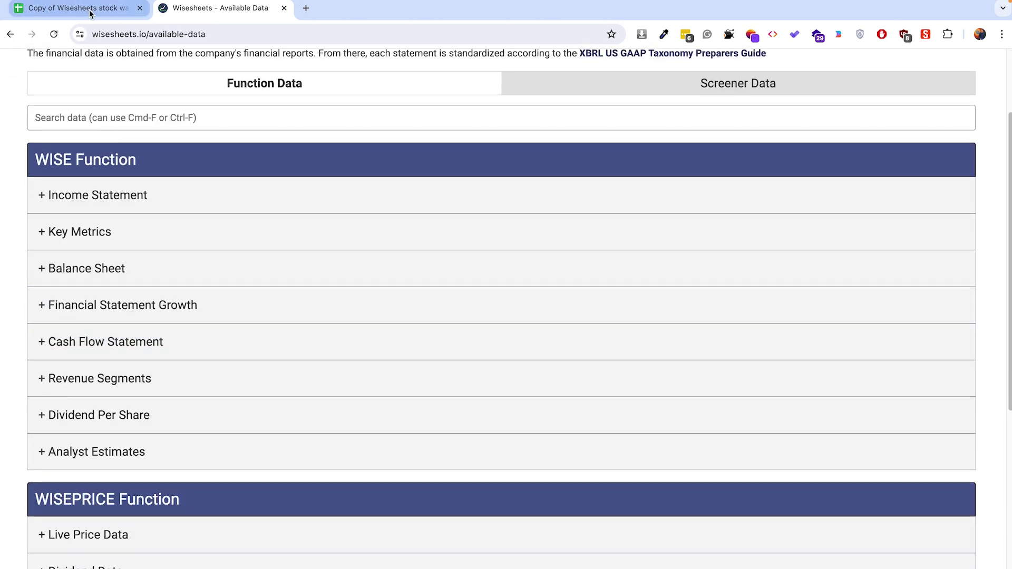
- Back in the watchlist spreadsheet, fill the Name column by entering =WISEPRICE(A2:A7,B1) in B2
{"action": "left_click", "coordinate": [90, 12]}
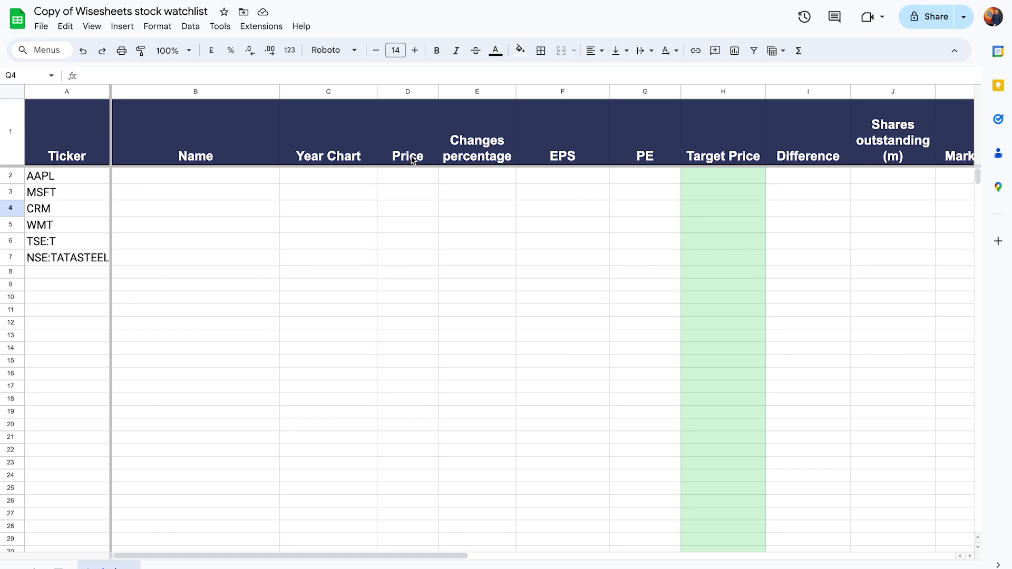
{"action": "left_click", "coordinate": [195, 175]}
{"action": "type", "text": "=wise"}
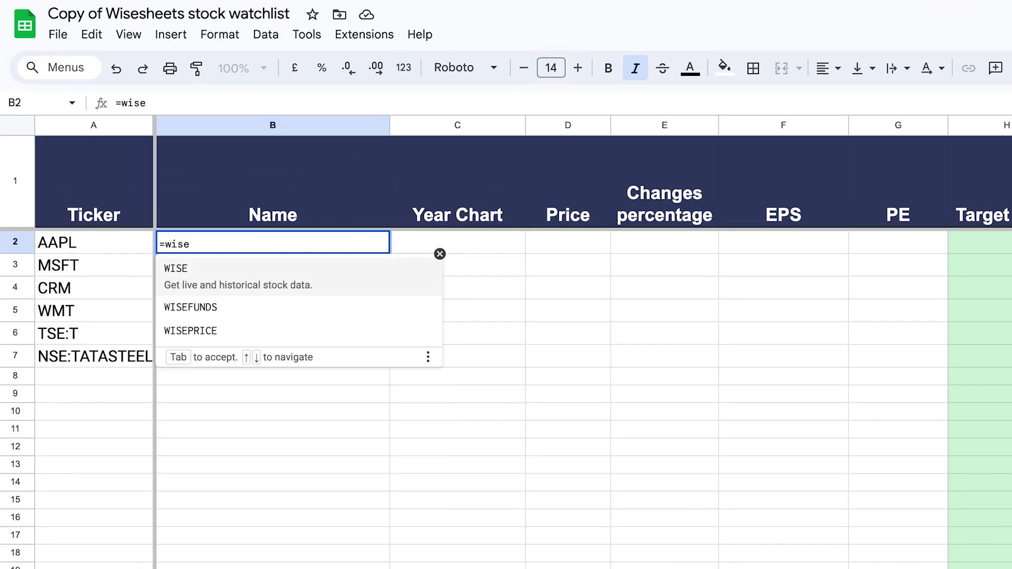
{"action": "key", "text": "Down"}
{"action": "key", "text": "Down"}
{"action": "key", "text": "Tab"}
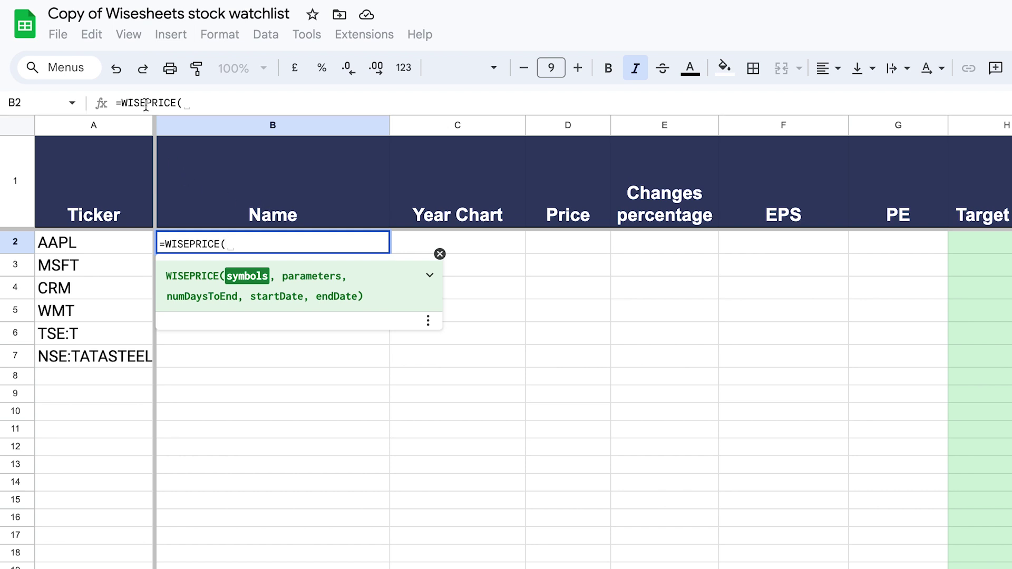
{"action": "left_click_drag", "start_coordinate": [105, 248], "coordinate": [90, 355]}
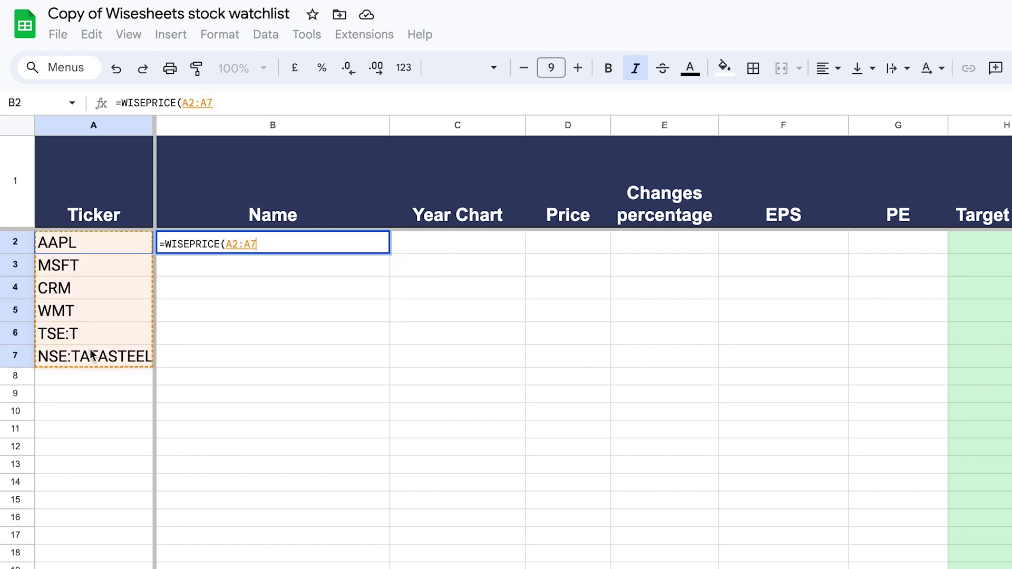
{"action": "type", "text": ","}
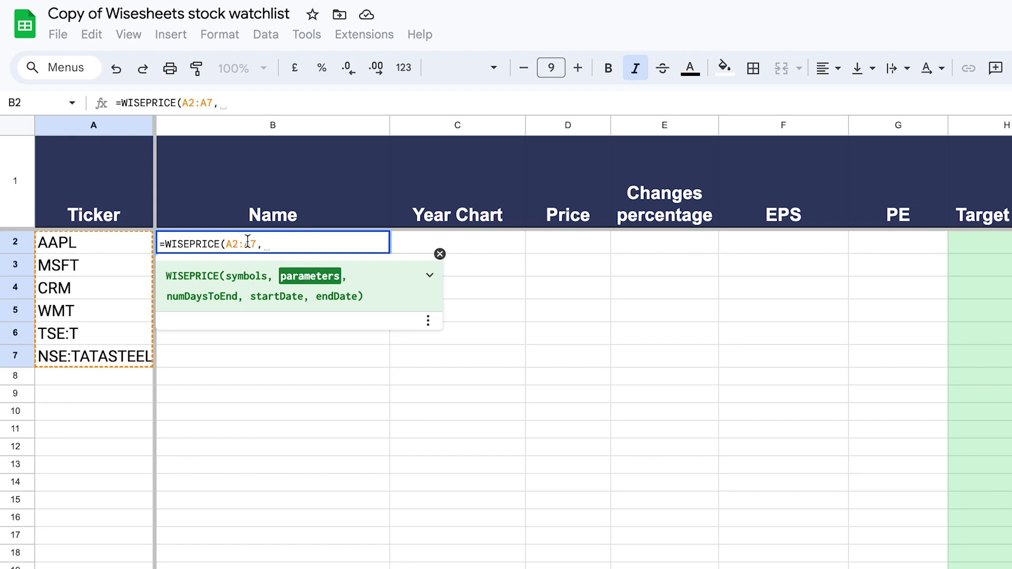
{"action": "left_click", "coordinate": [271, 204]}
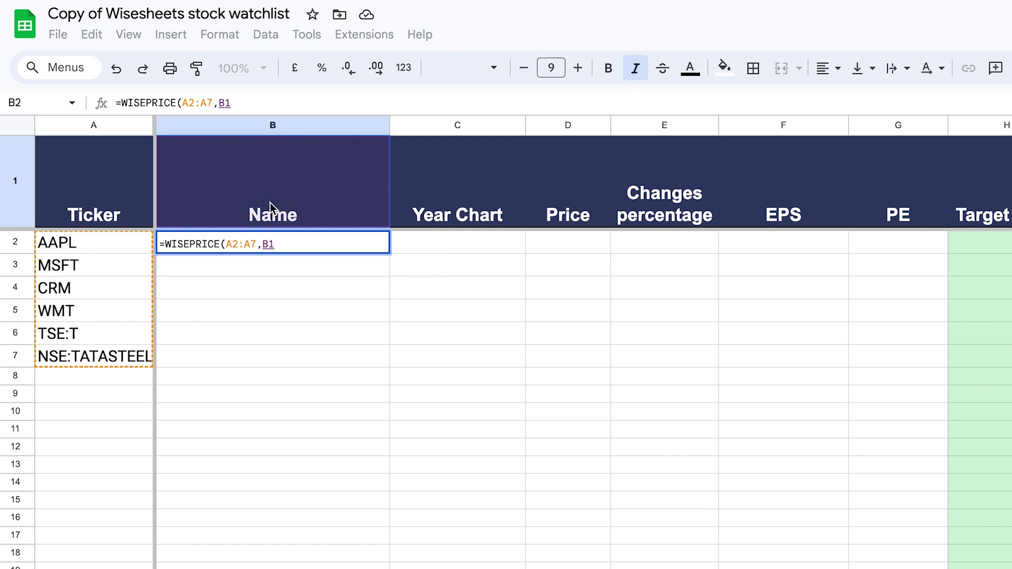
{"action": "left_click", "coordinate": [265, 103]}
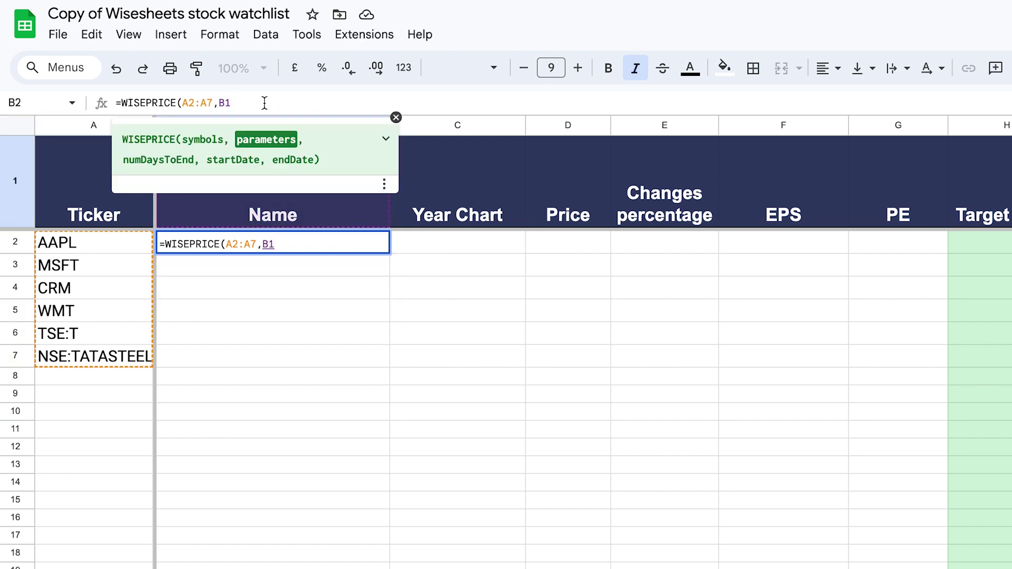
{"action": "type", "text": ")"}
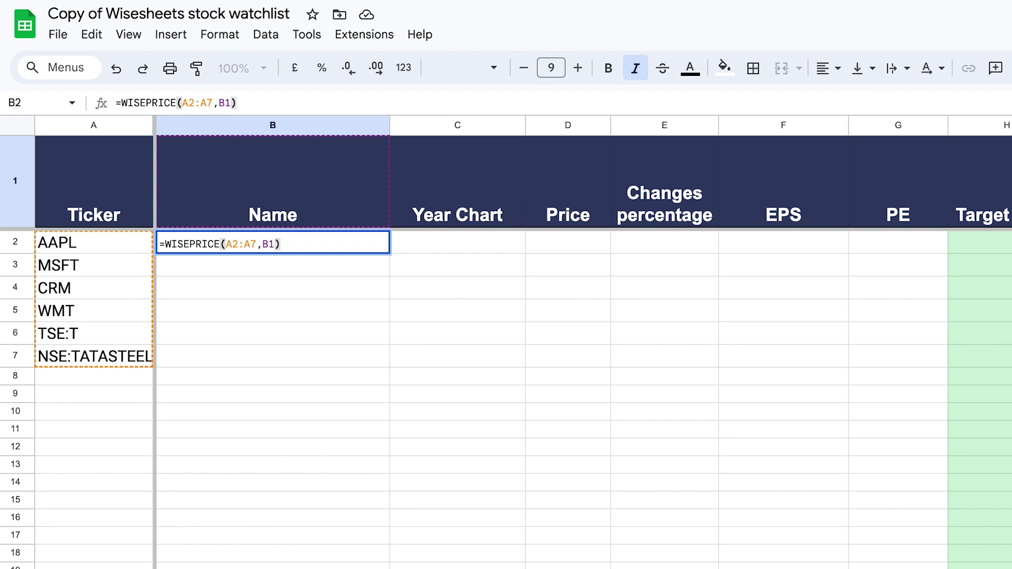
{"action": "key", "text": "Return"}
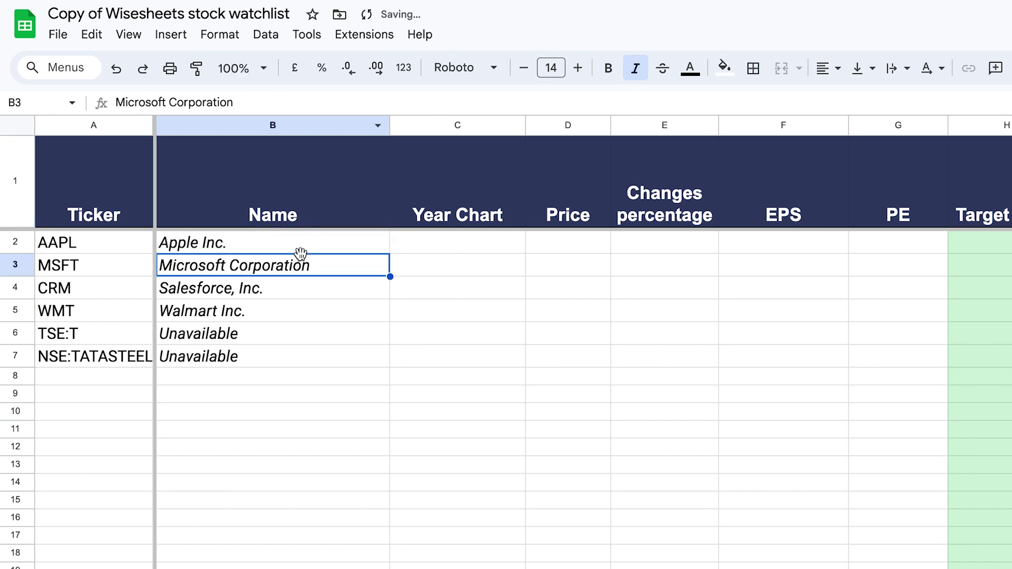
- Check the Name column's formula and its last two rows, and replace the TSE:T ticker in A6 with T.TO
{"action": "left_click", "coordinate": [286, 250]}
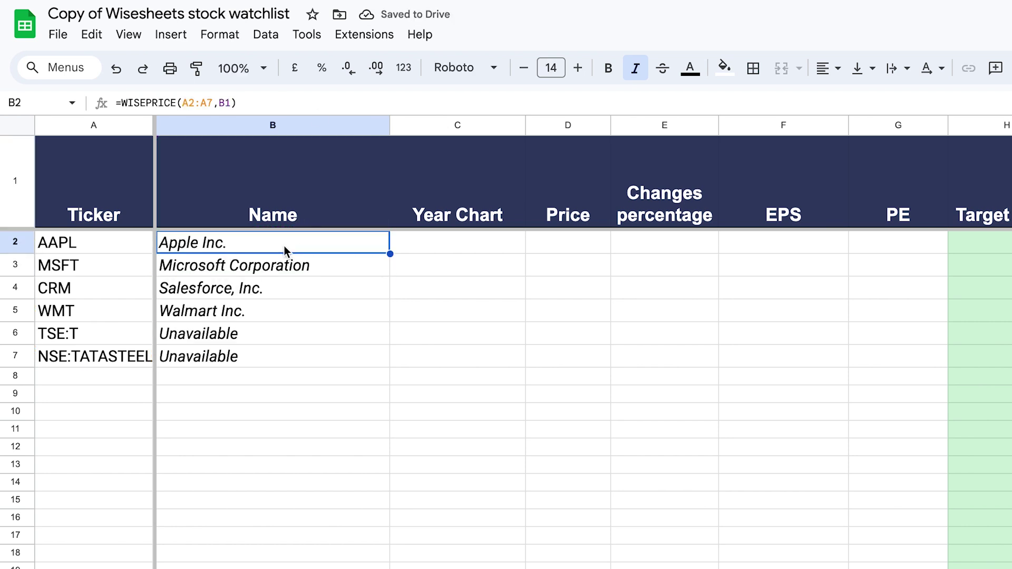
{"action": "left_click", "coordinate": [198, 340]}
{"action": "left_click", "coordinate": [198, 358]}
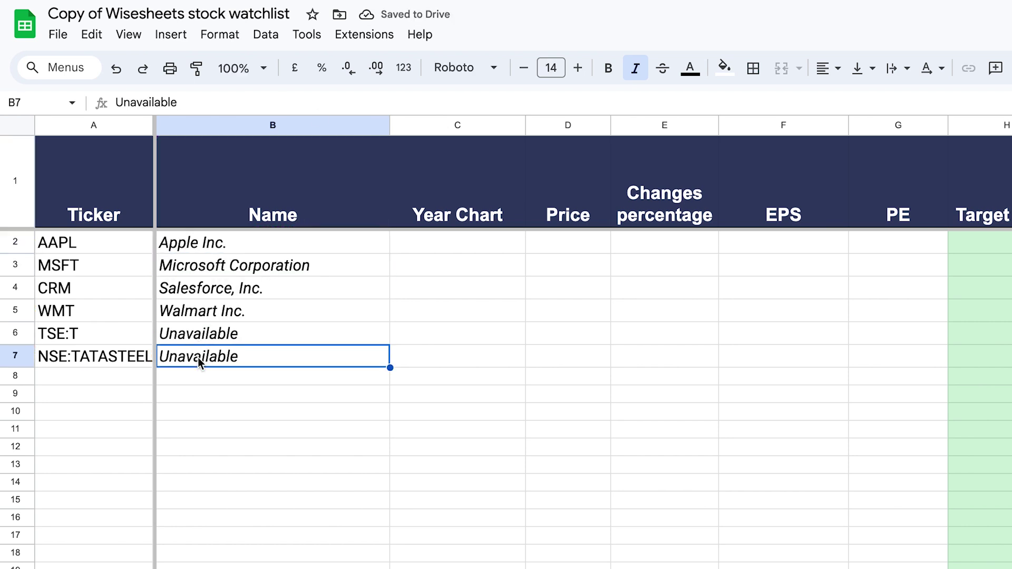
{"action": "left_click", "coordinate": [93, 333]}
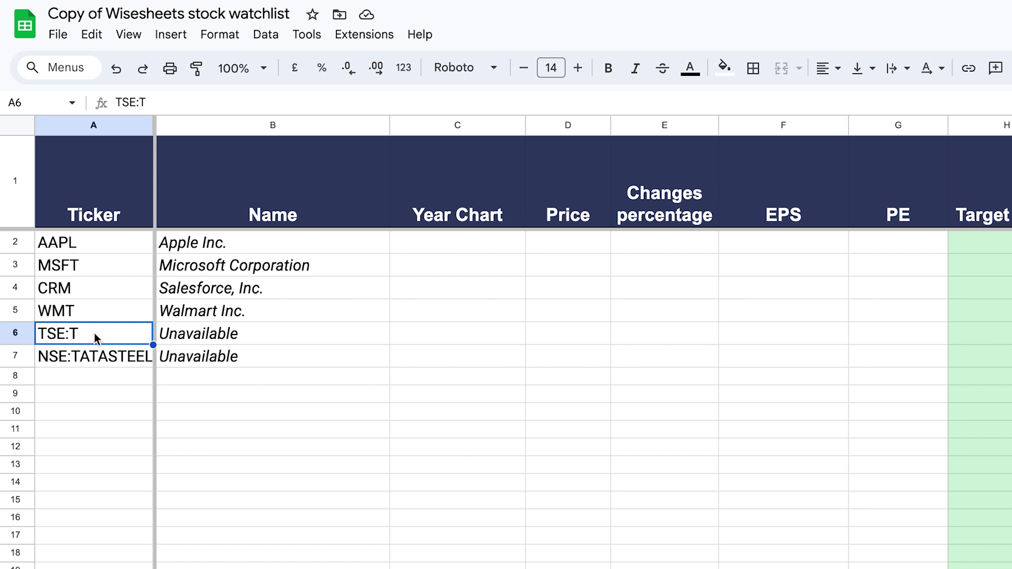
{"action": "type", "text": "t.t"}
{"action": "key", "text": "BackSpace"}
{"action": "key", "text": "BackSpace"}
{"action": "key", "text": "BackSpace"}
{"action": "type", "text": "T.TO"}
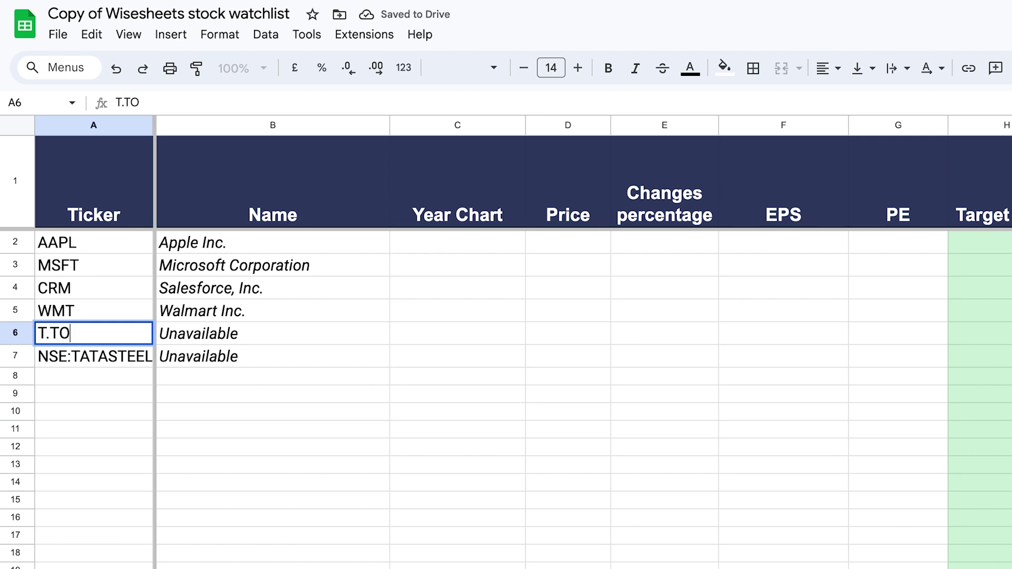
{"action": "key", "text": "Return"}
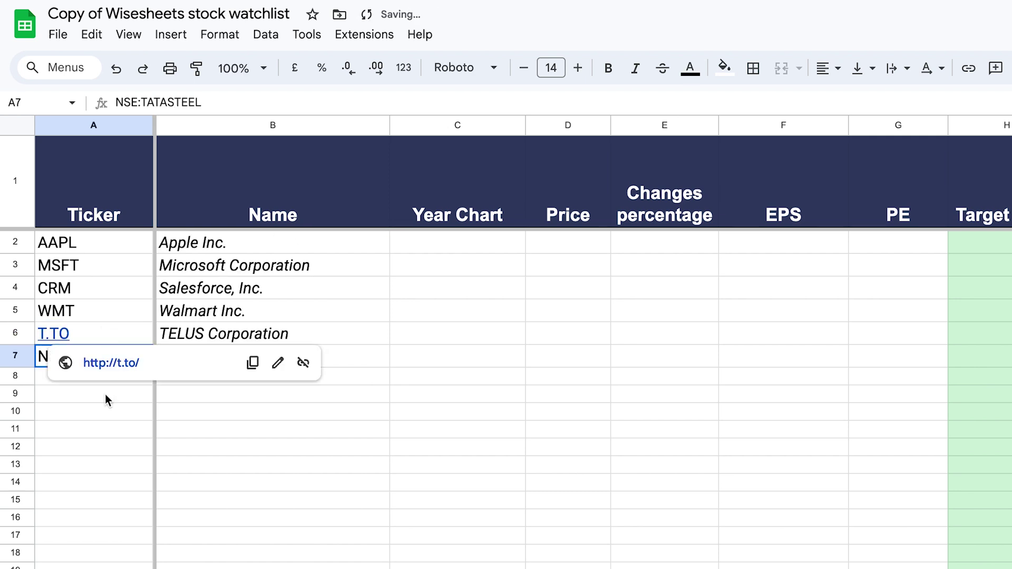
- Change the Tata Steel ticker in A7 to TATASTEEL.NS
{"action": "left_click", "coordinate": [141, 96]}
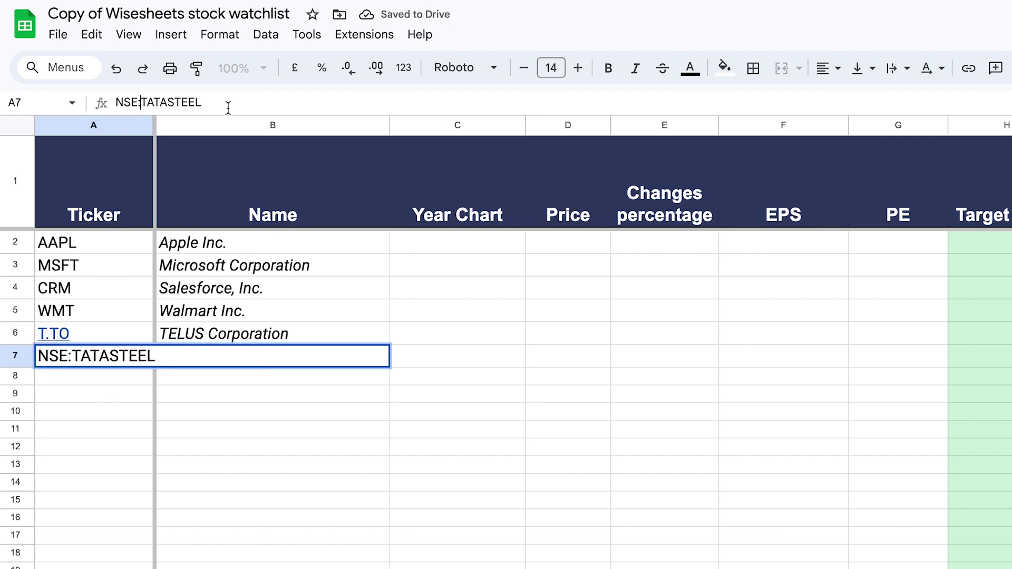
{"action": "key", "text": "BackSpace"}
{"action": "key", "text": "BackSpace"}
{"action": "key", "text": "BackSpace"}
{"action": "key", "text": "BackSpace"}
{"action": "key", "text": "End"}
{"action": "type", "text": ".NS"}
{"action": "key", "text": "Return"}
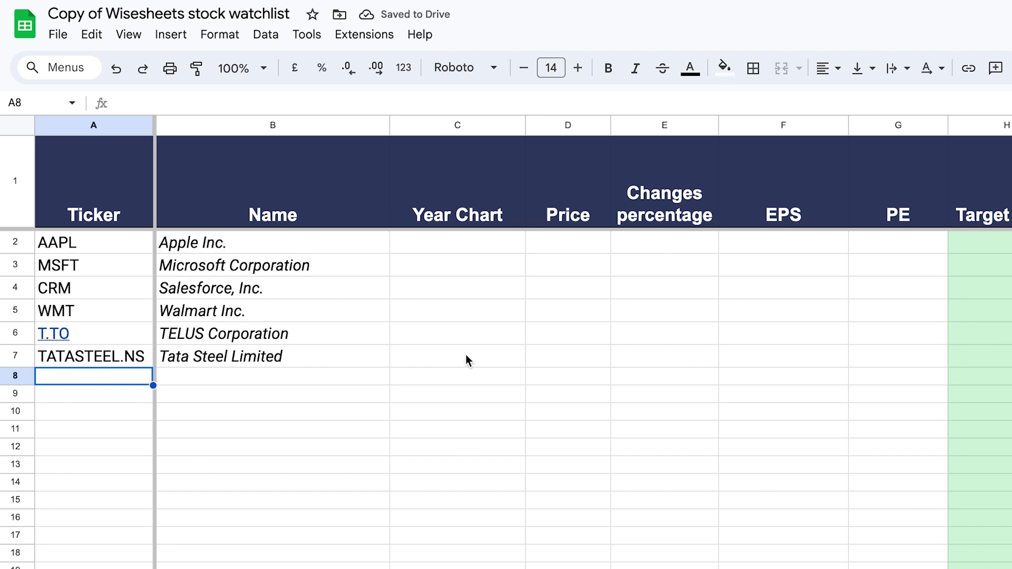
- Review the names from B2 down, the Year Chart cells and the Price to PE headers in D1:G1
{"action": "left_click", "coordinate": [301, 390]}
{"action": "left_click", "coordinate": [233, 250]}
{"action": "left_click", "coordinate": [248, 372], "text": "shift"}
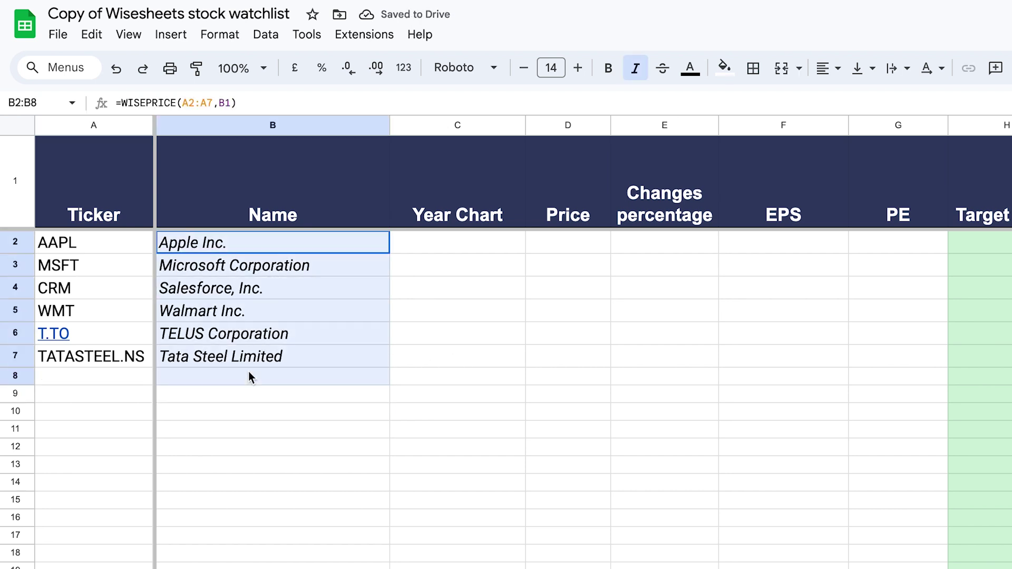
{"action": "left_click", "coordinate": [339, 445]}
{"action": "left_click_drag", "start_coordinate": [476, 240], "coordinate": [485, 371]}
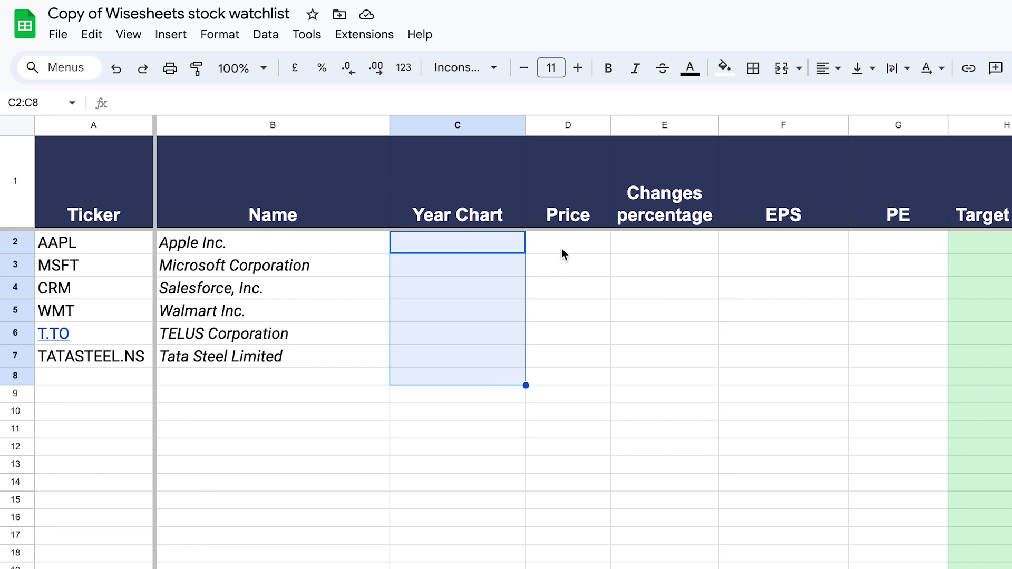
{"action": "left_click_drag", "start_coordinate": [567, 216], "coordinate": [944, 221]}
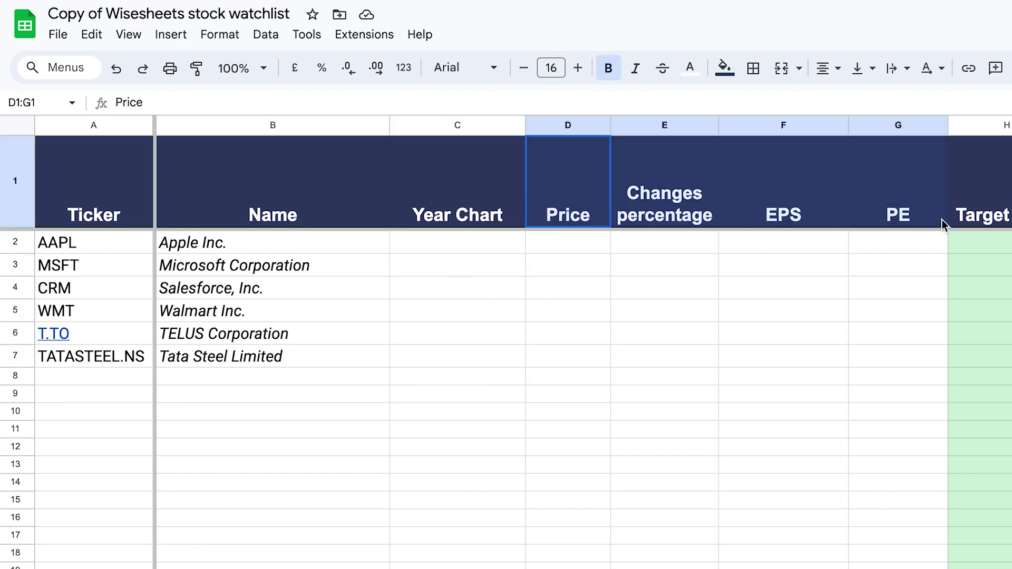
- Fill the Price, Changes percentage, EPS and PE columns by entering =WISEPRICE(A2:A7,D1:G1) in D2
{"action": "left_click", "coordinate": [580, 239]}
{"action": "type", "text": "=wise"}
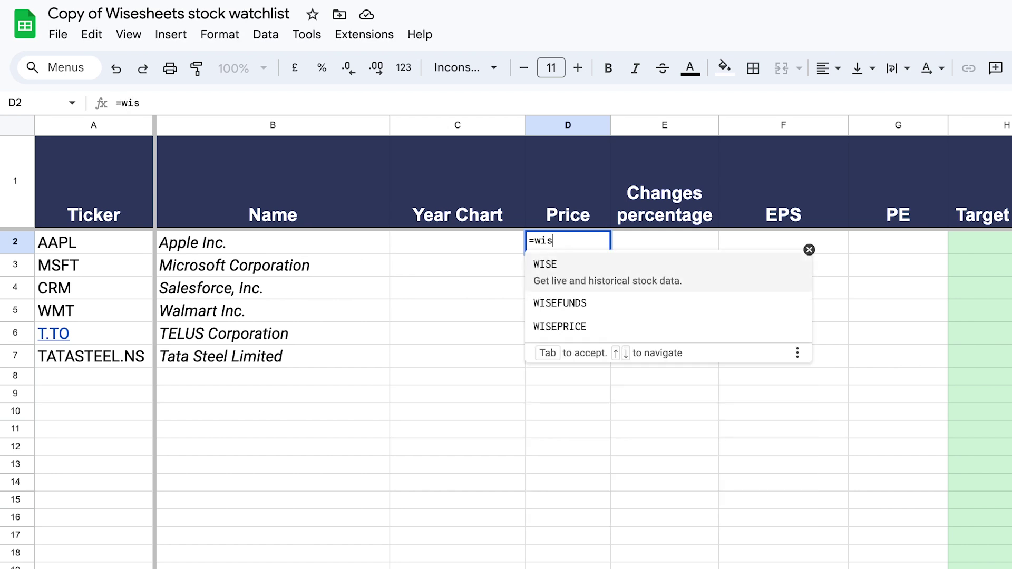
{"action": "key", "text": "Down"}
{"action": "key", "text": "Down"}
{"action": "key", "text": "Tab"}
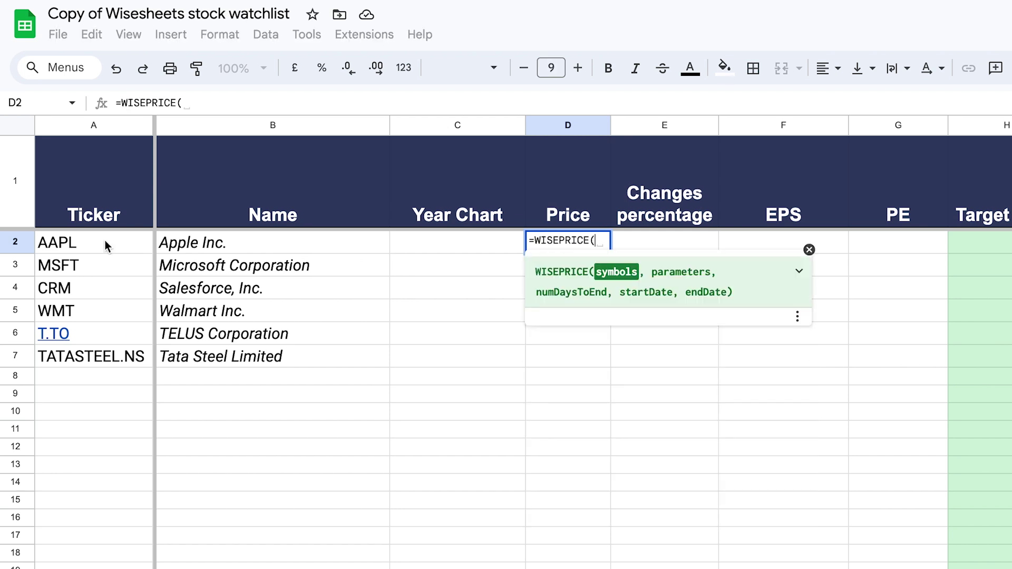
{"action": "left_click_drag", "start_coordinate": [108, 245], "coordinate": [119, 360]}
{"action": "type", "text": ","}
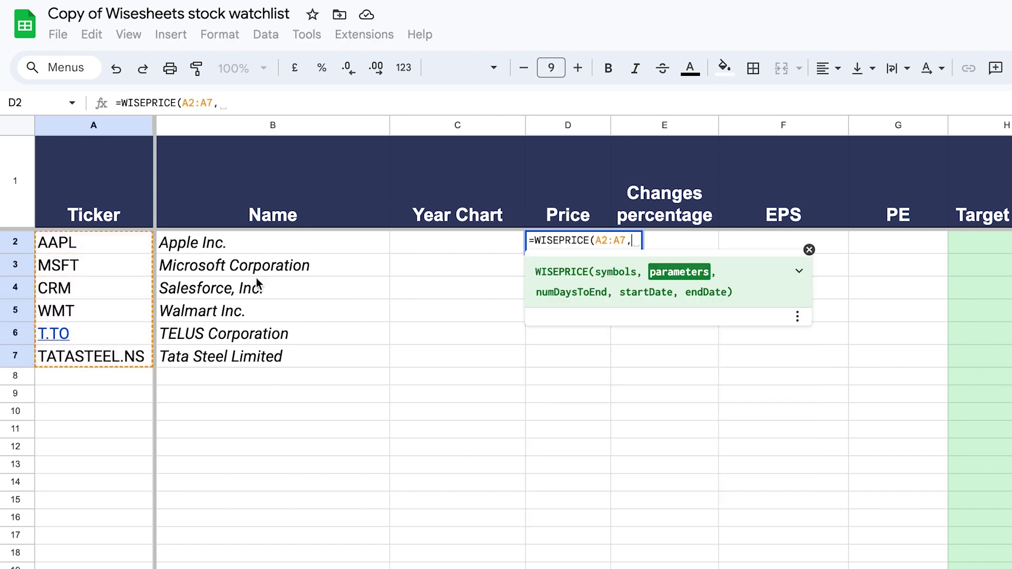
{"action": "left_click", "coordinate": [585, 200]}
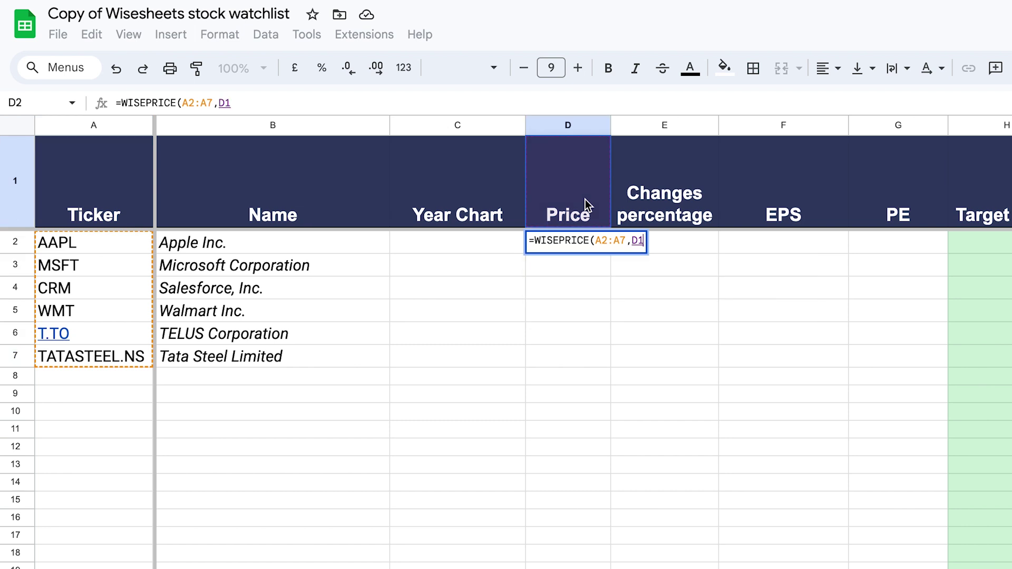
{"action": "left_click_drag", "start_coordinate": [585, 199], "coordinate": [866, 194]}
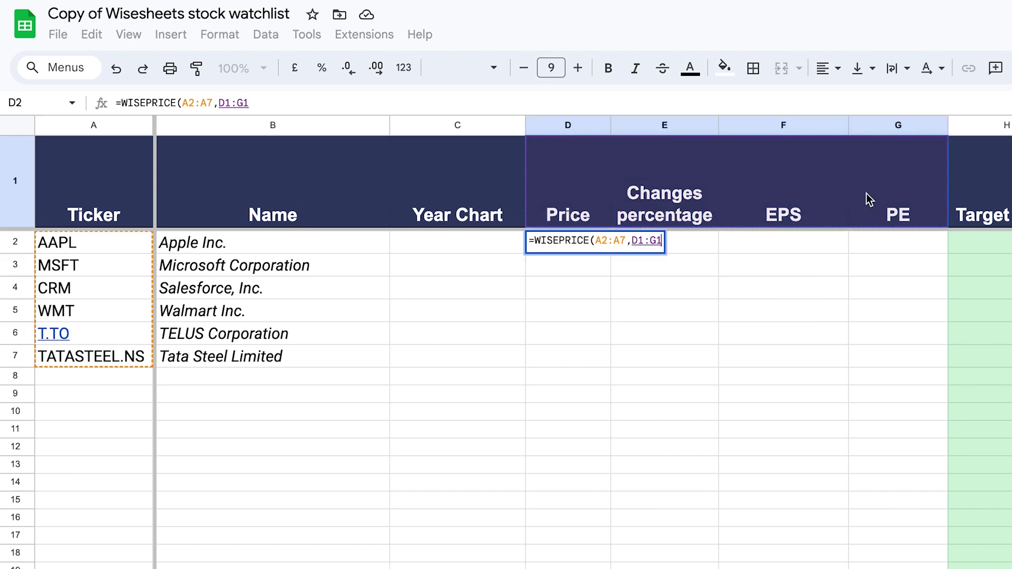
{"action": "type", "text": ")"}
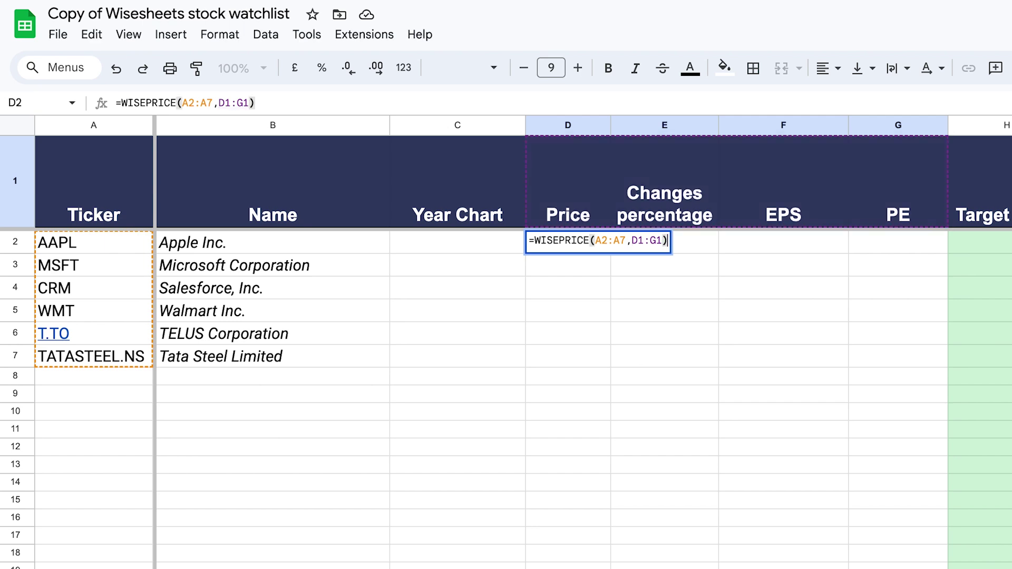
{"action": "key", "text": "Return"}
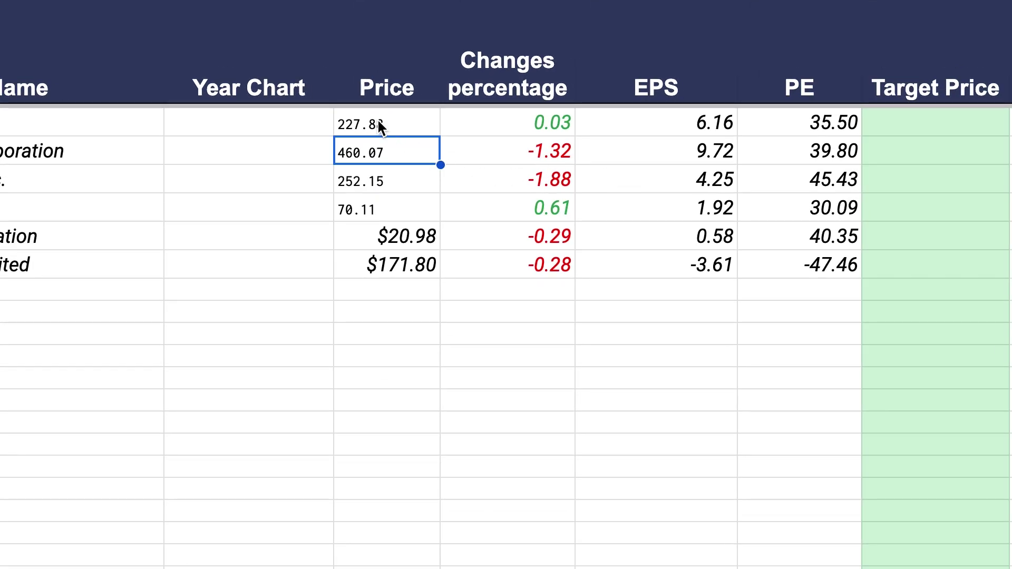
- Review the results in D2:G7 and inspect the ticker range used by the WISEPRICE formula in D2
{"action": "left_click_drag", "start_coordinate": [379, 124], "coordinate": [836, 270]}
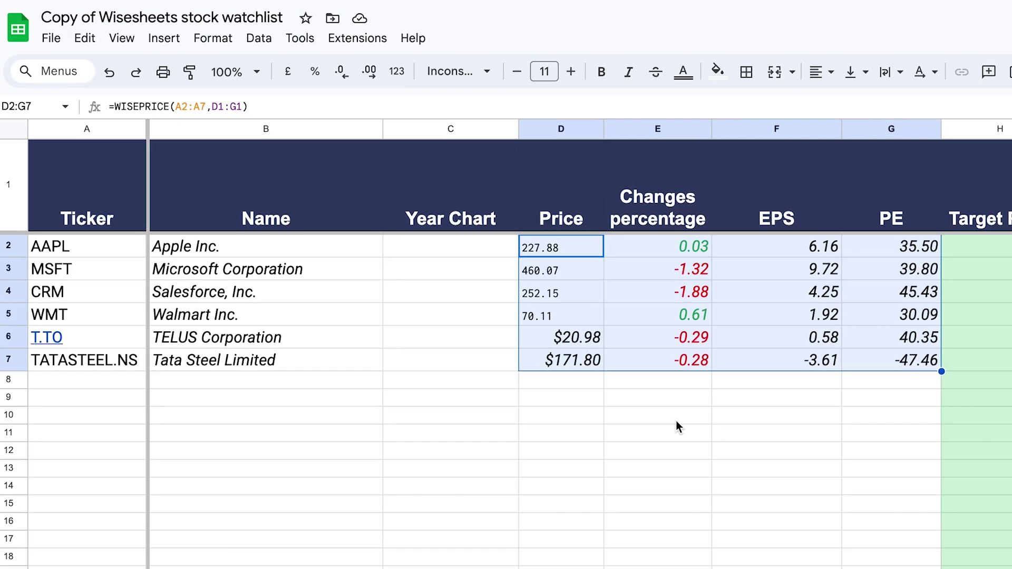
{"action": "left_click", "coordinate": [526, 338]}
{"action": "left_click", "coordinate": [556, 248]}
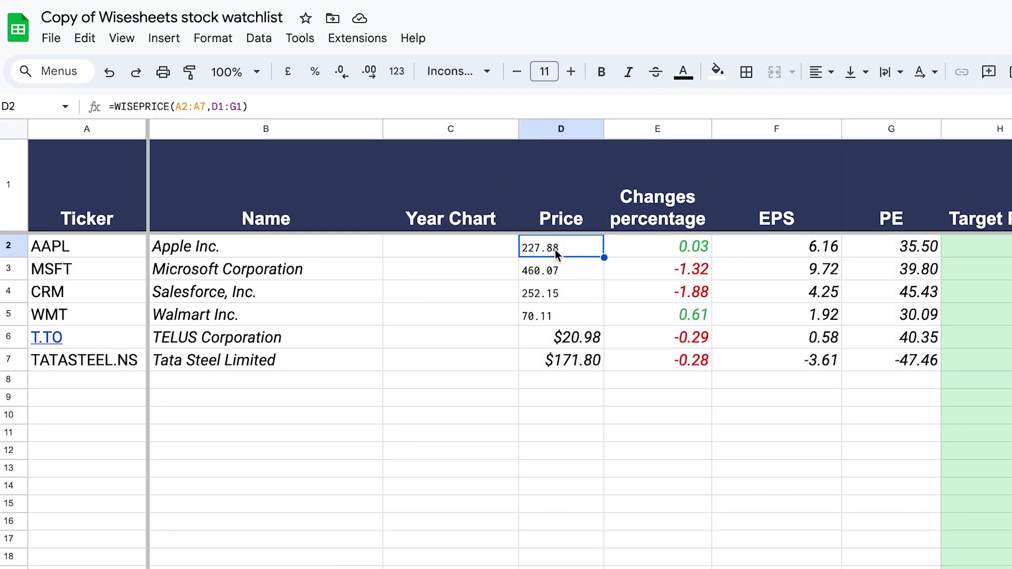
{"action": "left_click", "coordinate": [204, 106]}
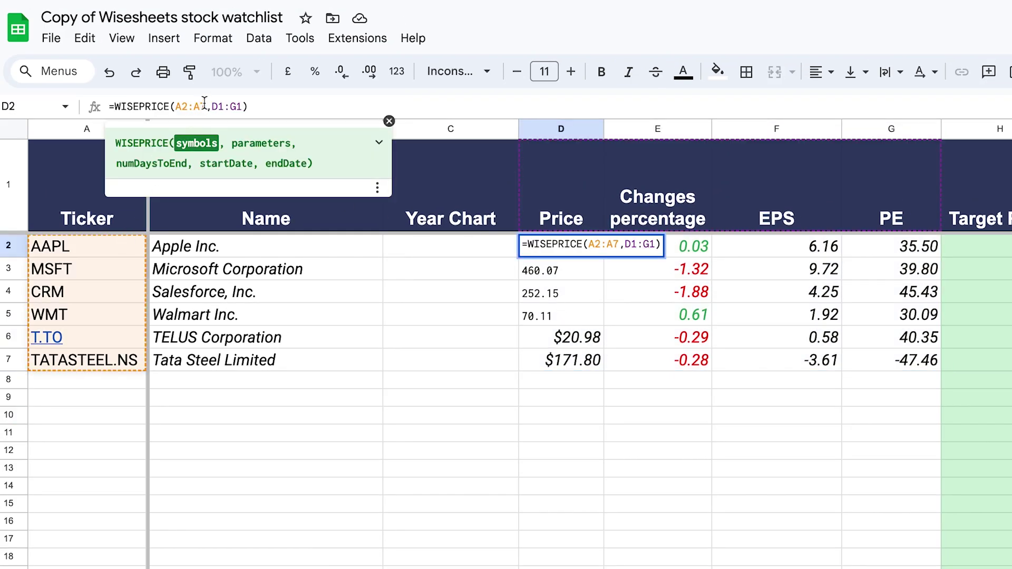
{"action": "double_click", "coordinate": [193, 107]}
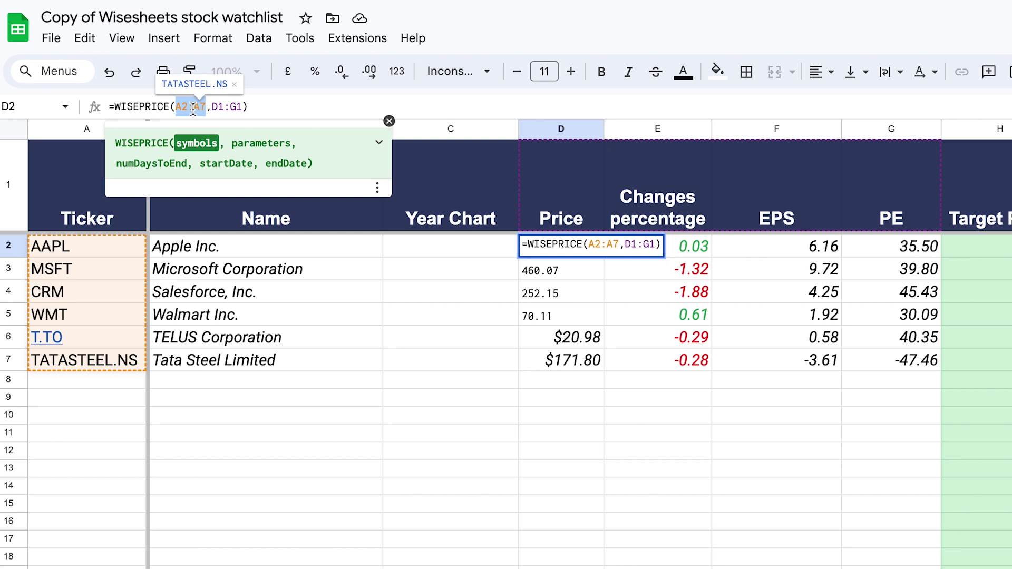
{"action": "key", "text": "BackSpace"}
{"action": "left_click_drag", "start_coordinate": [87, 246], "coordinate": [87, 291]}
{"action": "mouse_move", "coordinate": [99, 360]}
{"action": "left_mouse_down"}
{"action": "mouse_move", "coordinate": [102, 524]}
{"action": "mouse_move", "coordinate": [103, 361]}
{"action": "left_mouse_up"}
{"action": "key", "text": "Return"}
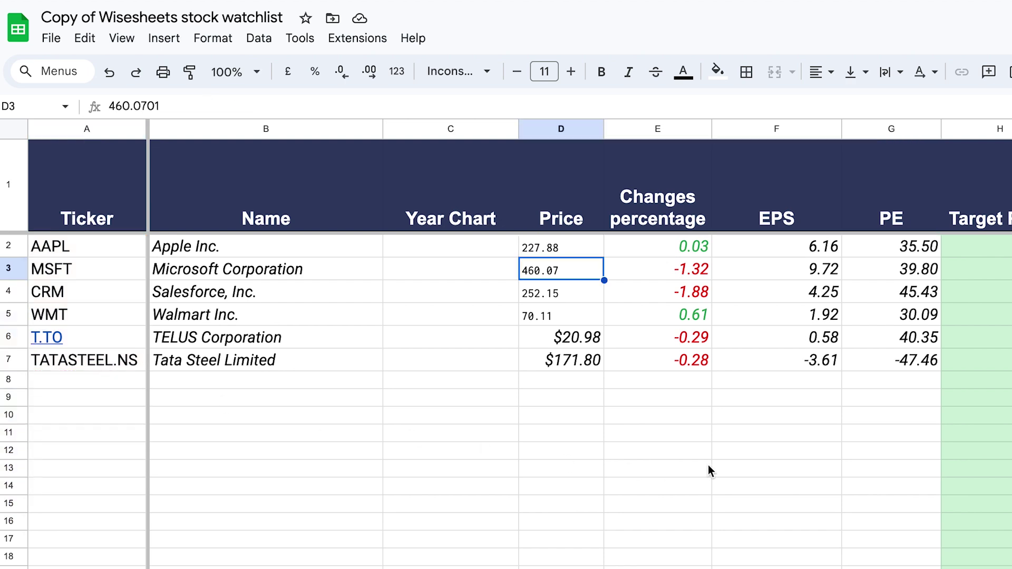
- Enter 220 as the target price for AAPL in H2
{"action": "left_click", "coordinate": [1002, 247]}
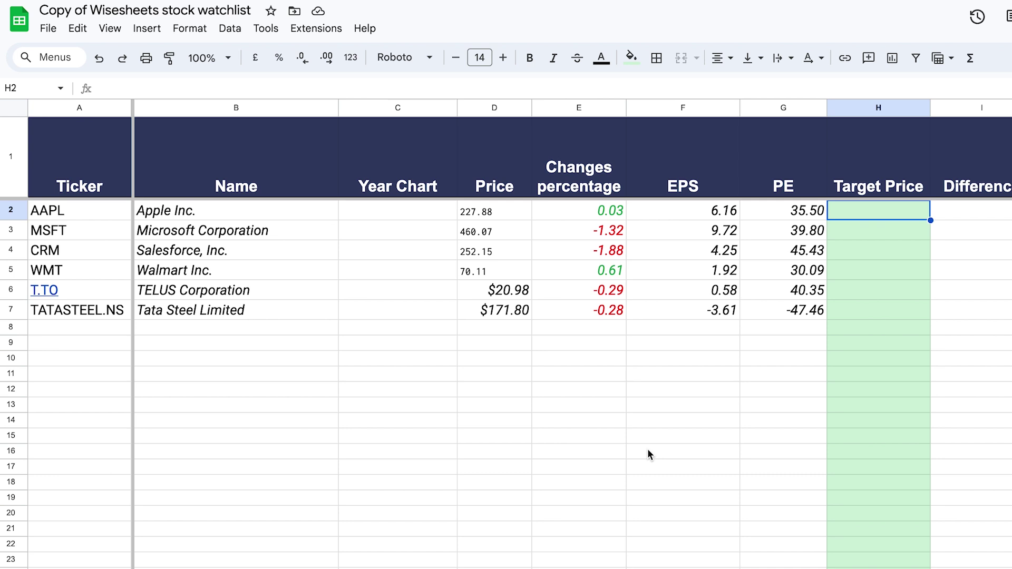
{"action": "type", "text": "220"}
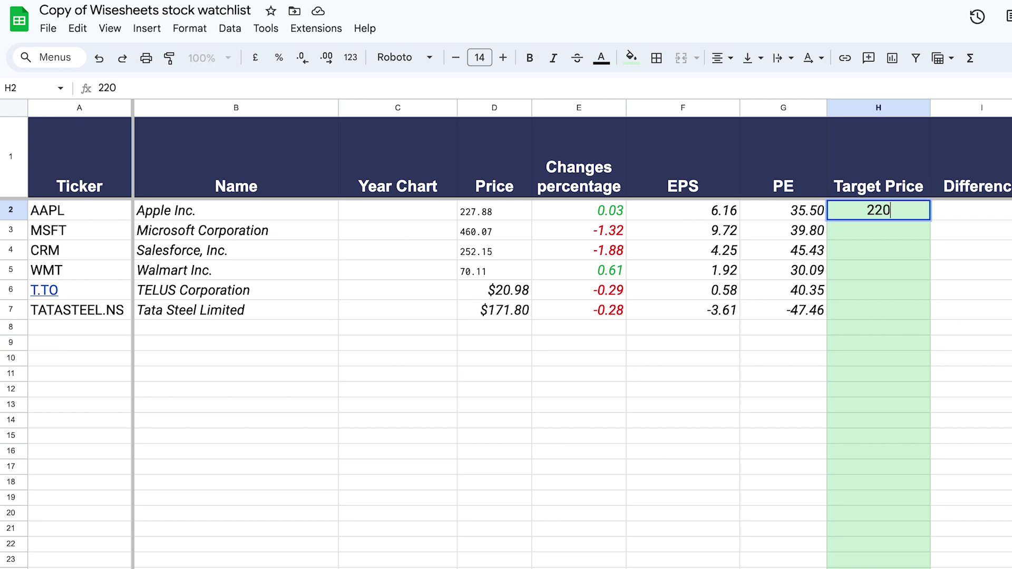
{"action": "key", "text": "Return"}
{"action": "left_click", "coordinate": [872, 214]}
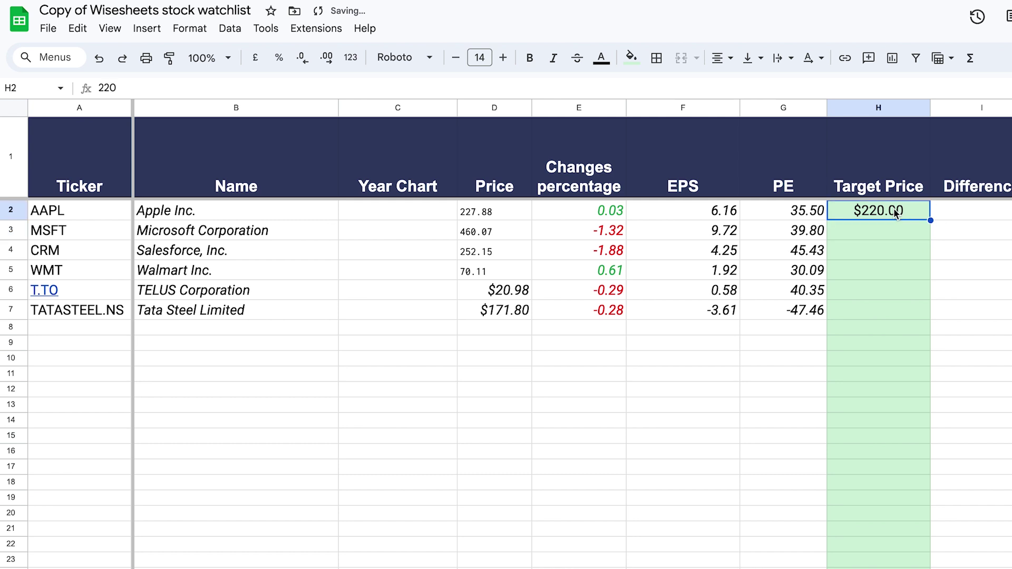
{"action": "left_click", "coordinate": [885, 226]}
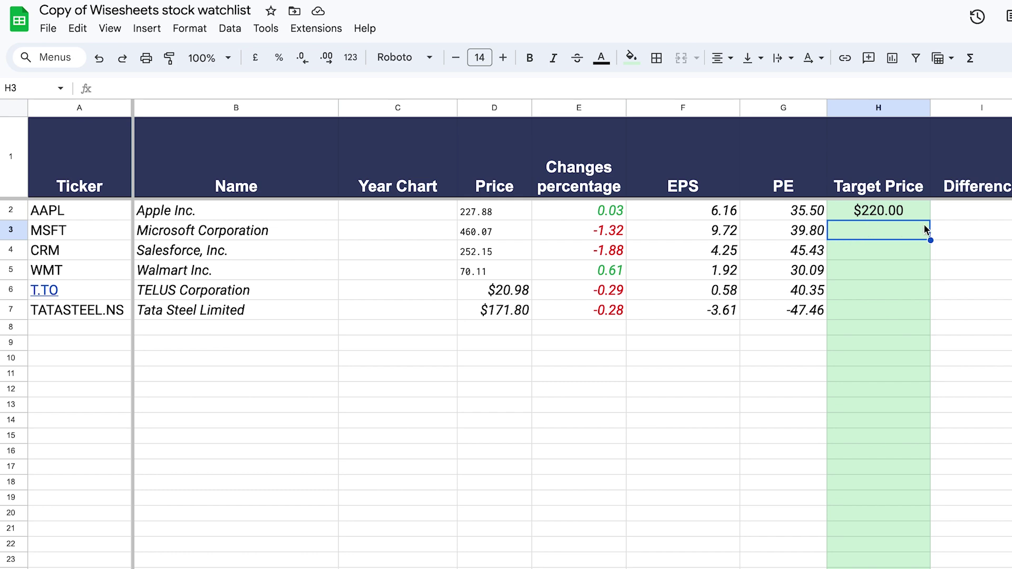
- Calculate the difference between AAPL's price and target price by entering =D2-H2 in I2
{"action": "scroll", "coordinate": [949, 226], "scroll_direction": "right", "scroll_amount": 1}
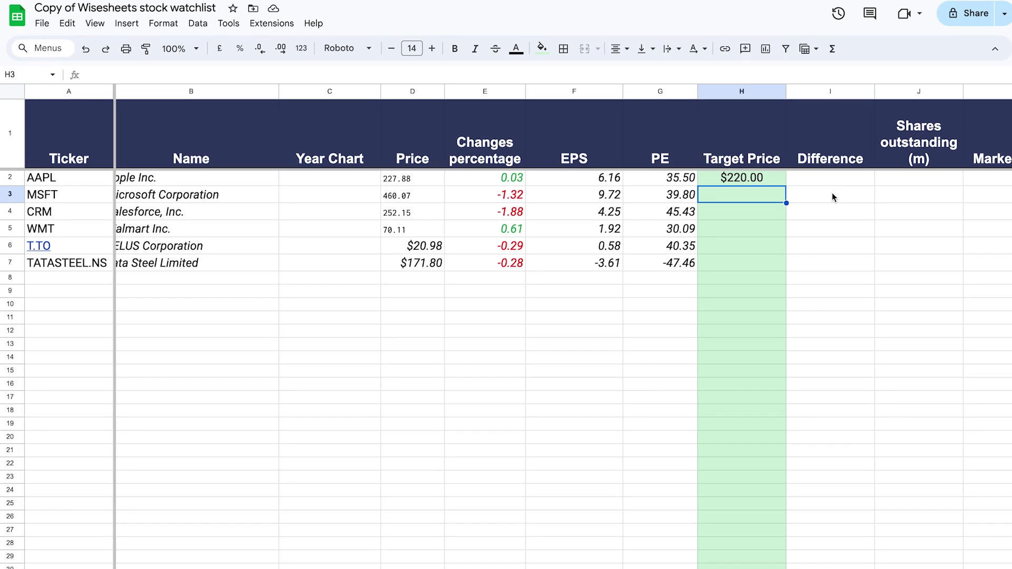
{"action": "left_click", "coordinate": [956, 211]}
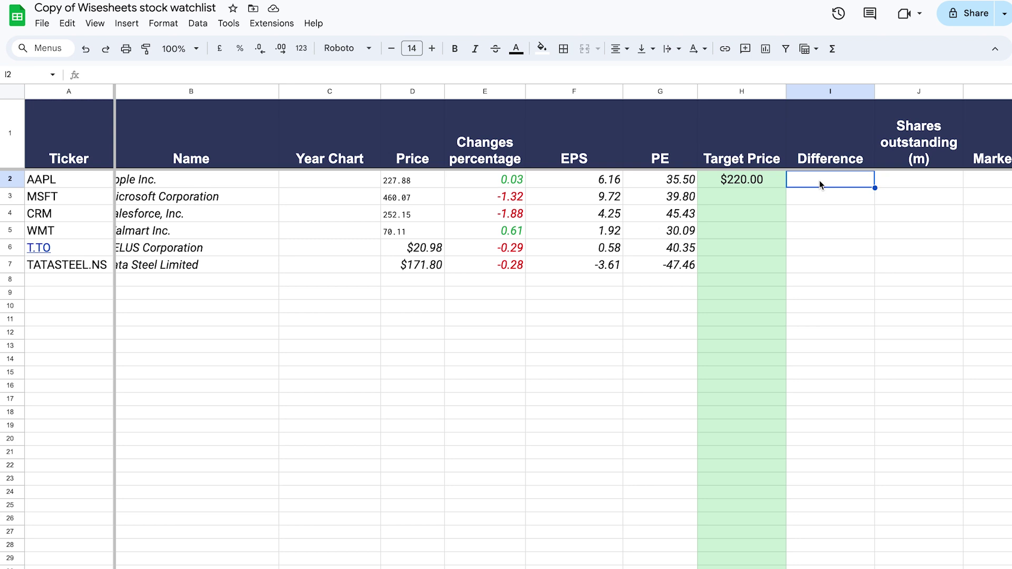
{"action": "type", "text": "="}
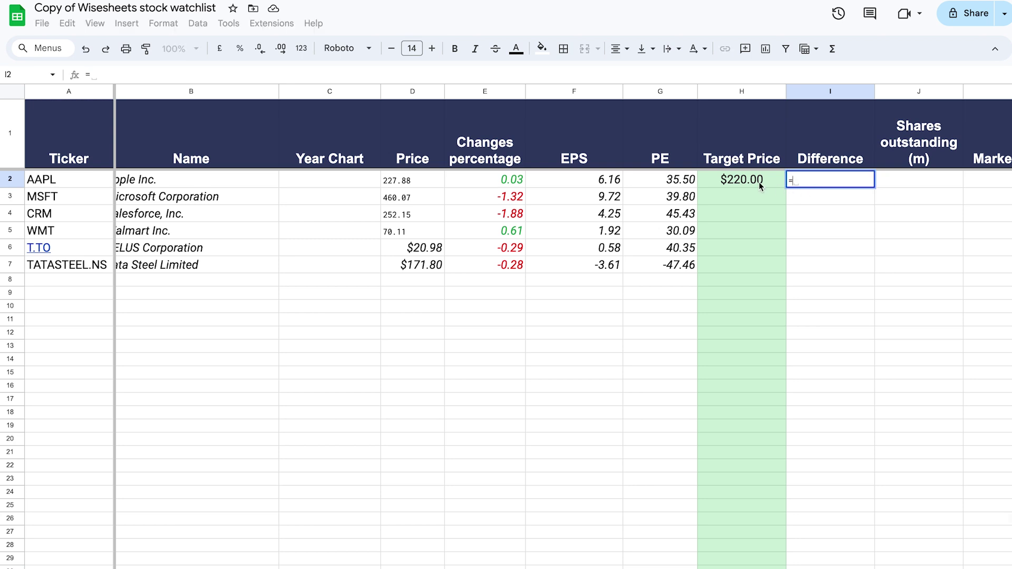
{"action": "left_click", "coordinate": [420, 179]}
{"action": "type", "text": "-"}
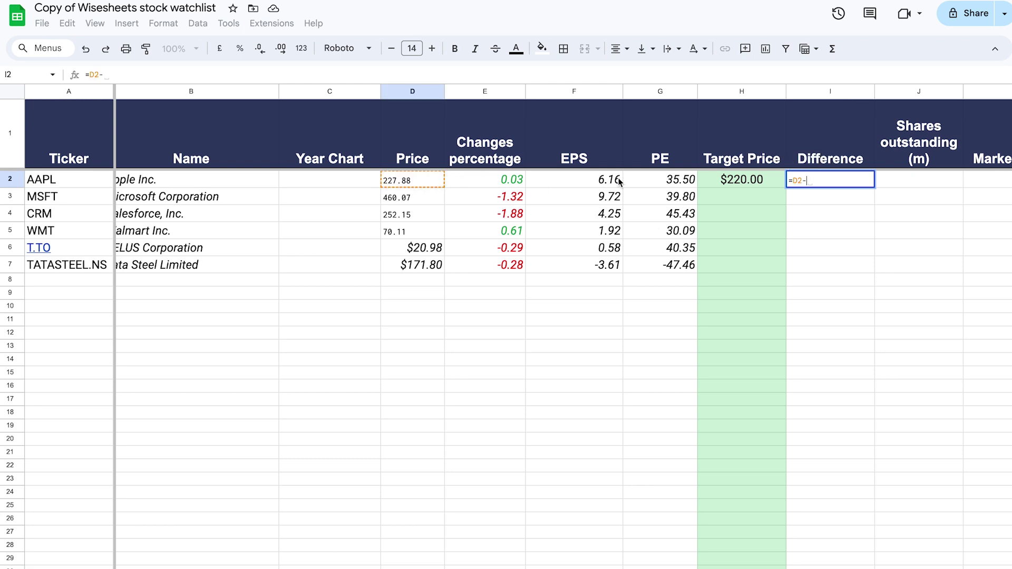
{"action": "left_click", "coordinate": [743, 182]}
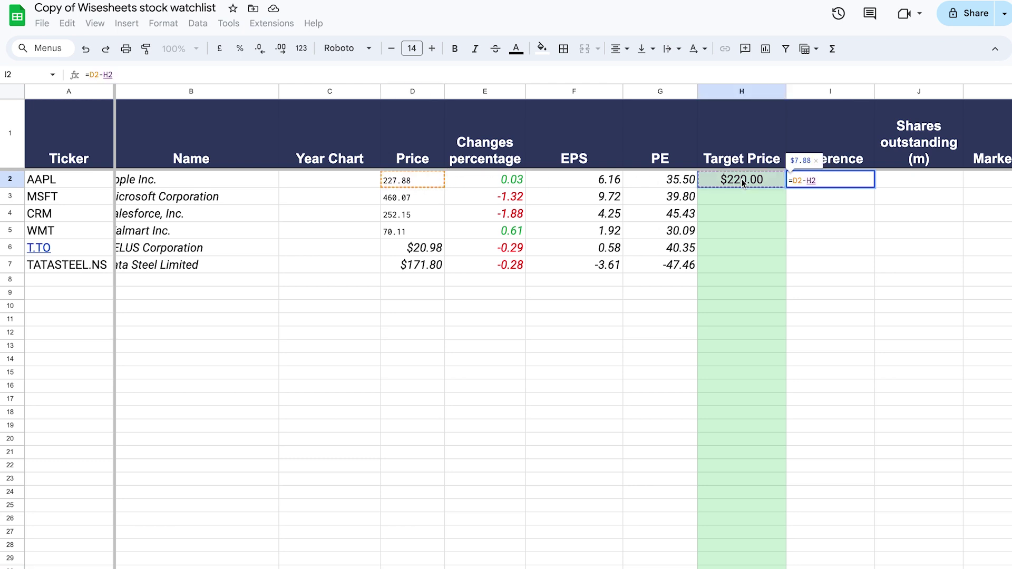
{"action": "key", "text": "Return"}
{"action": "left_click", "coordinate": [827, 184]}
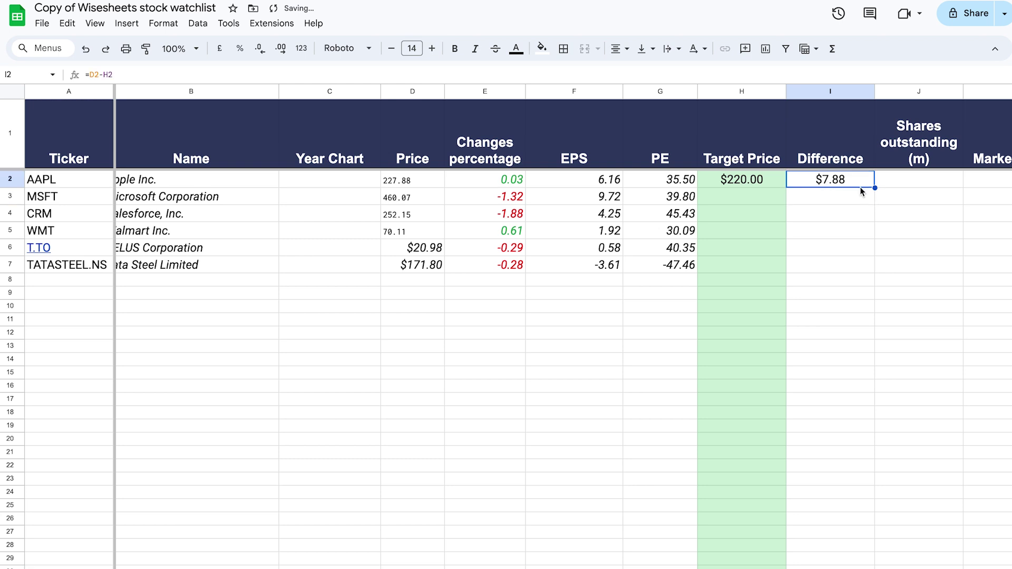
- Copy the Difference formula from I2 down through I7 for the remaining tickers
{"action": "left_click_drag", "start_coordinate": [875, 187], "coordinate": [871, 263]}
{"action": "left_click", "coordinate": [841, 294]}
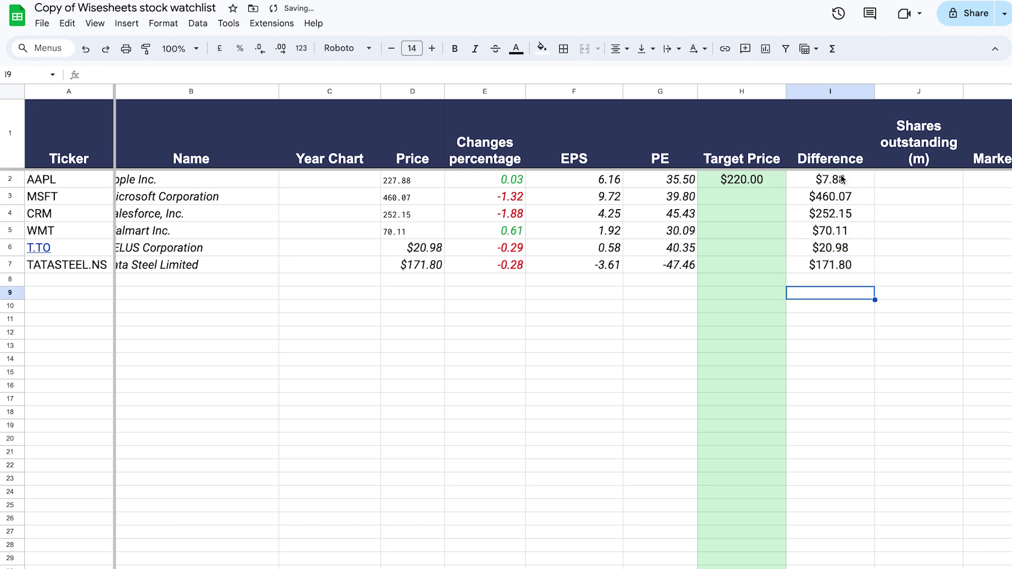
{"action": "left_click", "coordinate": [788, 184]}
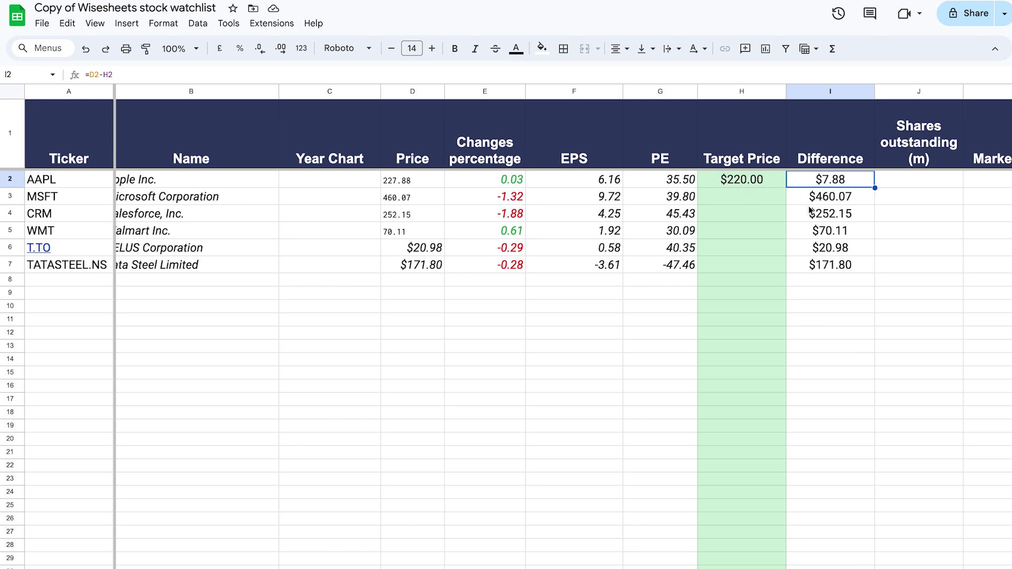
{"action": "left_click", "coordinate": [770, 201]}
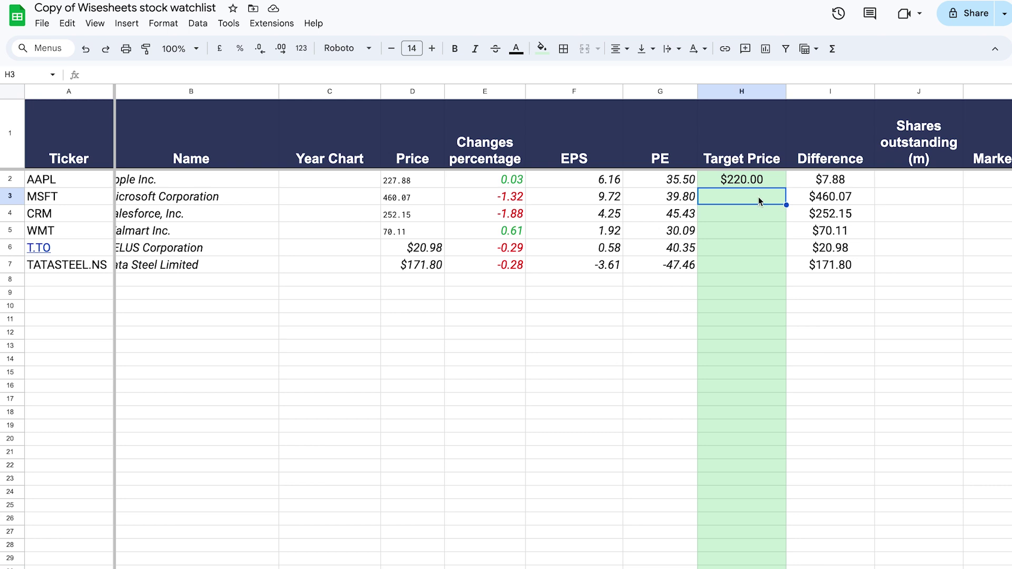
{"action": "left_click_drag", "start_coordinate": [758, 199], "coordinate": [753, 263]}
{"action": "left_click_drag", "start_coordinate": [835, 199], "coordinate": [839, 265]}
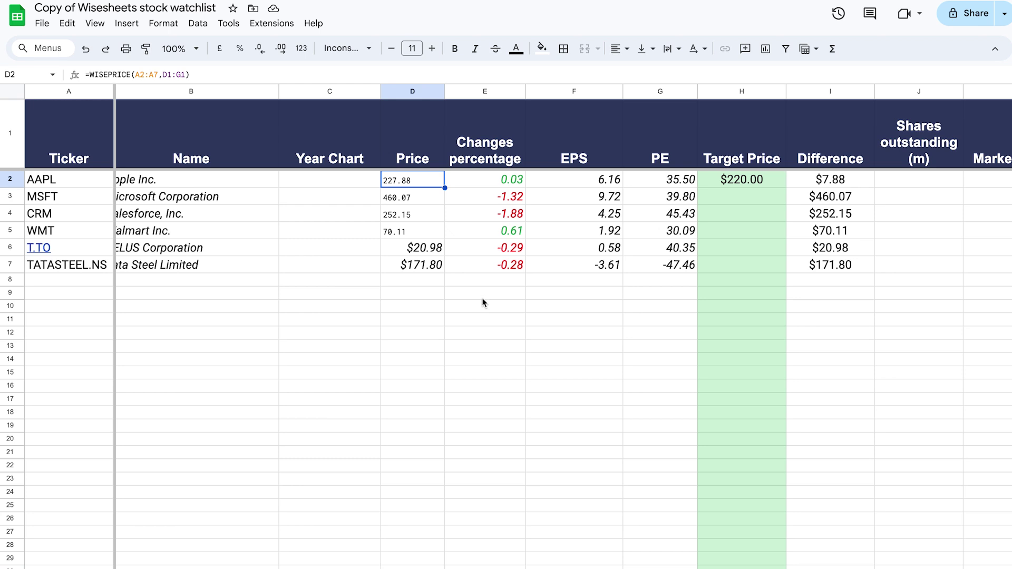
- Format the prices in D2:D5 as Roboto, size 14 and italic
{"action": "left_click_drag", "start_coordinate": [410, 181], "coordinate": [416, 229]}
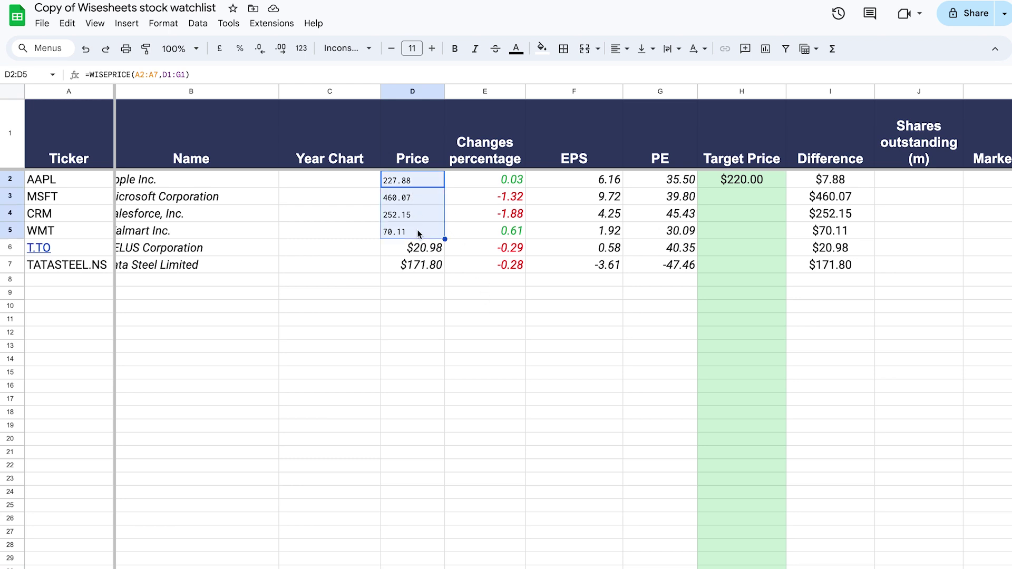
{"action": "left_click", "coordinate": [358, 50]}
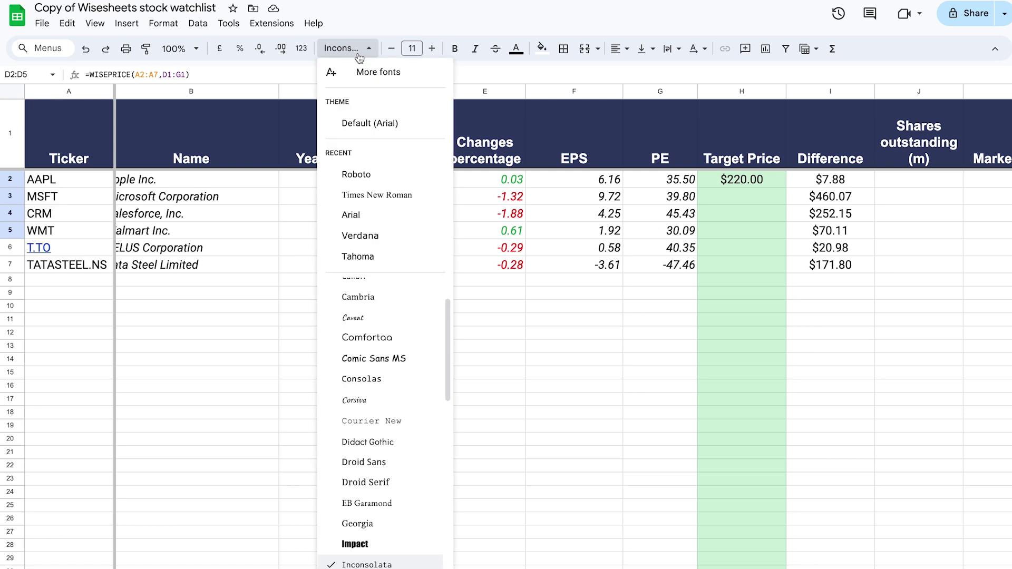
{"action": "left_click", "coordinate": [369, 173]}
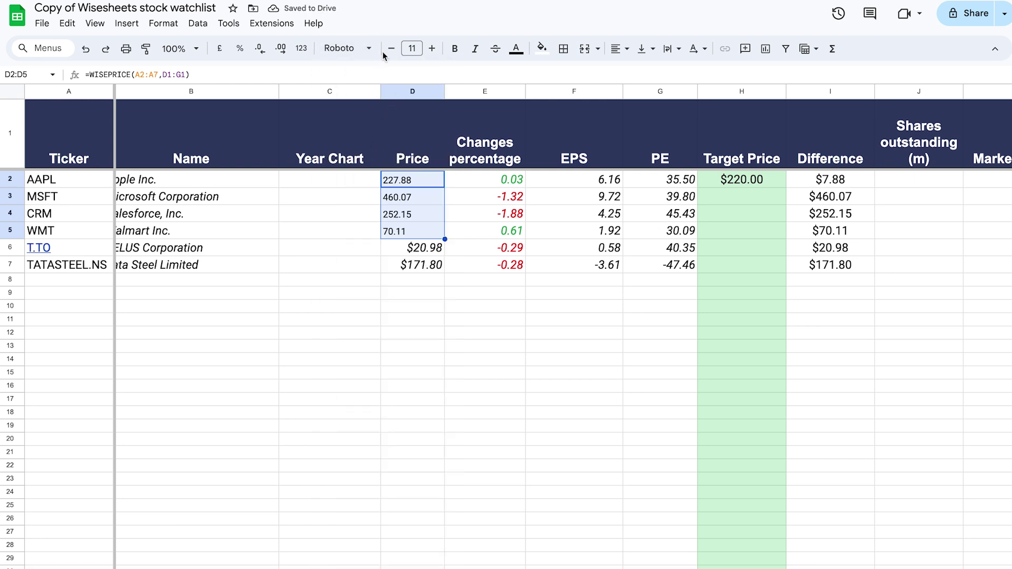
{"action": "left_click", "coordinate": [432, 50]}
{"action": "left_click", "coordinate": [432, 50]}
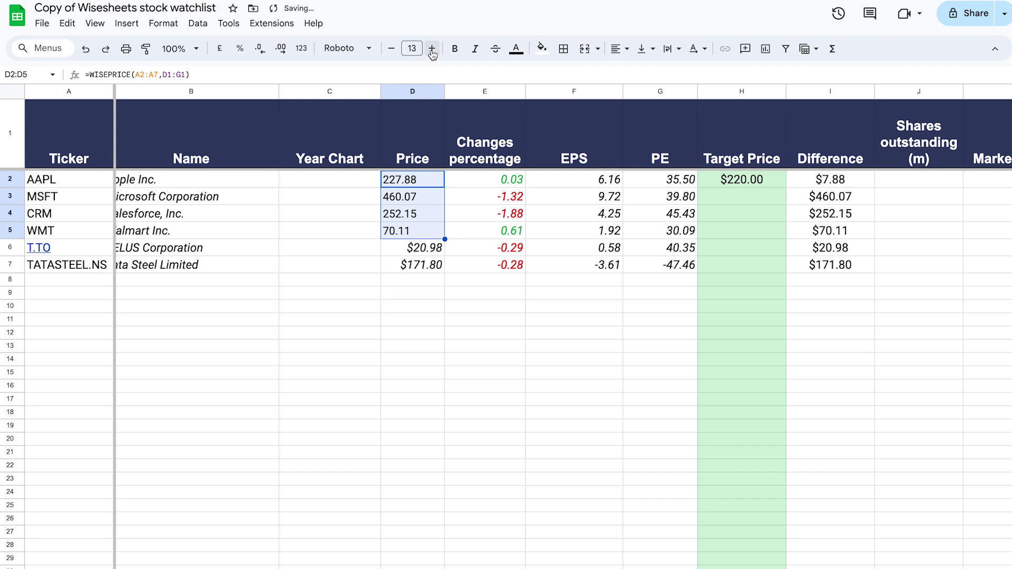
{"action": "left_click", "coordinate": [432, 48]}
{"action": "left_click", "coordinate": [475, 49]}
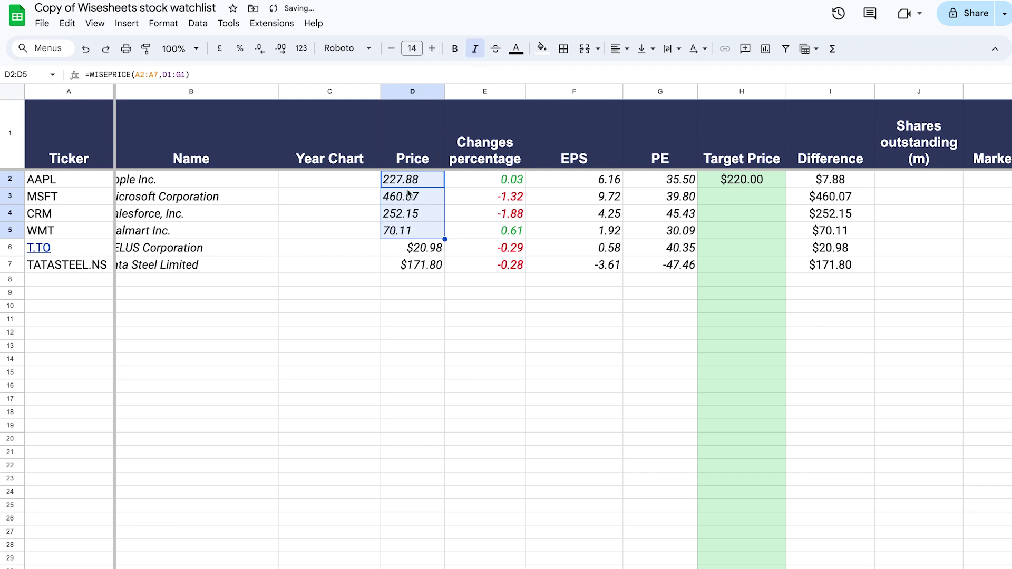
- Apply Roboto, italics and centre horizontal alignment to the values in D2:I7
{"action": "left_click_drag", "start_coordinate": [408, 182], "coordinate": [811, 271]}
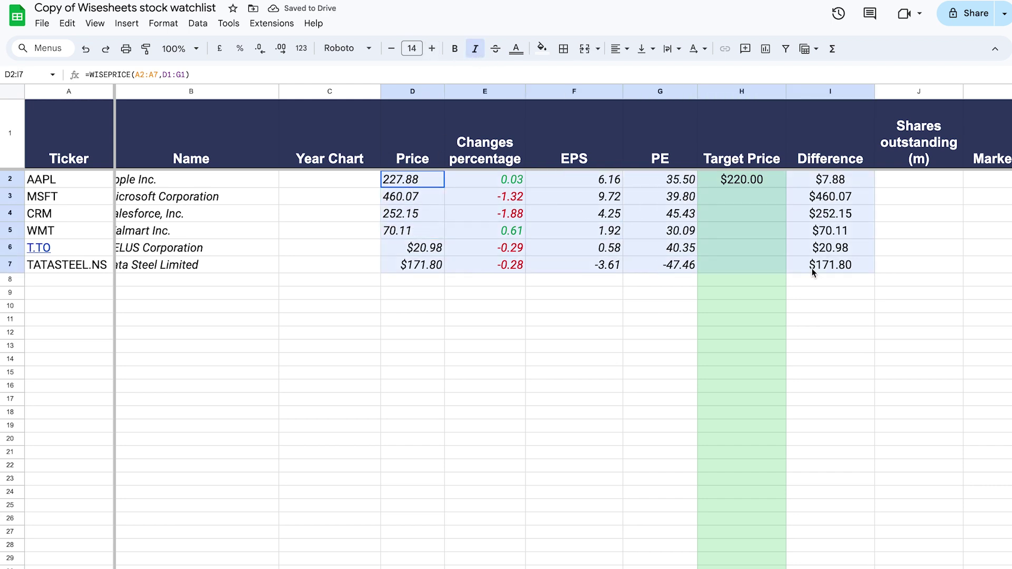
{"action": "left_click", "coordinate": [351, 53]}
{"action": "left_click", "coordinate": [377, 176]}
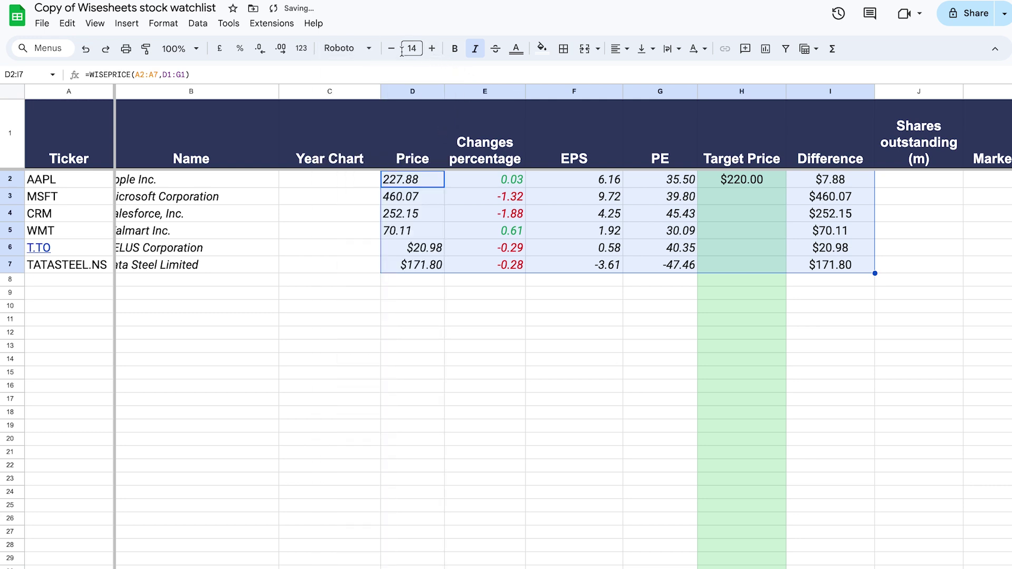
{"action": "left_click", "coordinate": [476, 50]}
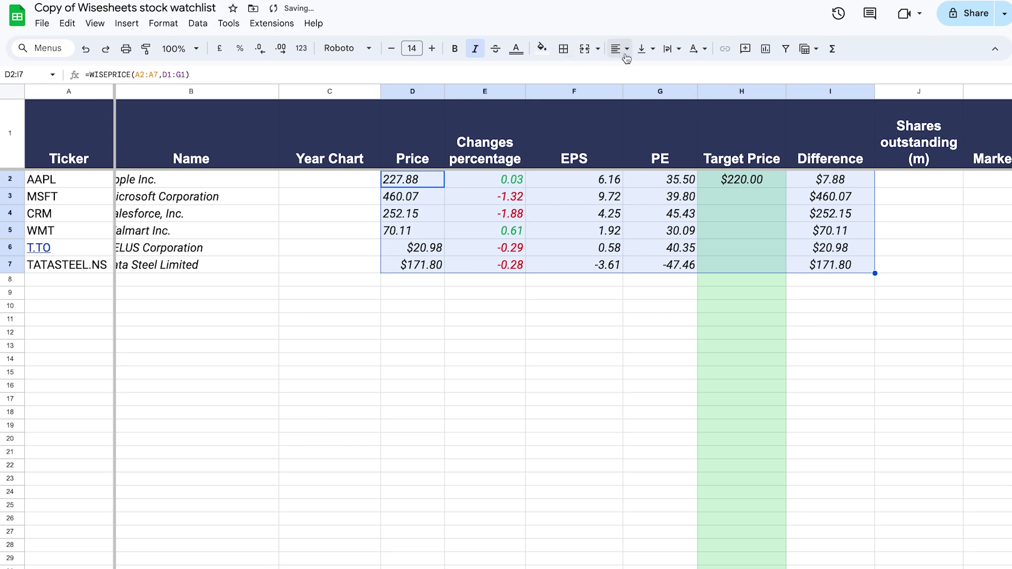
{"action": "left_click", "coordinate": [626, 58]}
{"action": "left_click", "coordinate": [643, 75]}
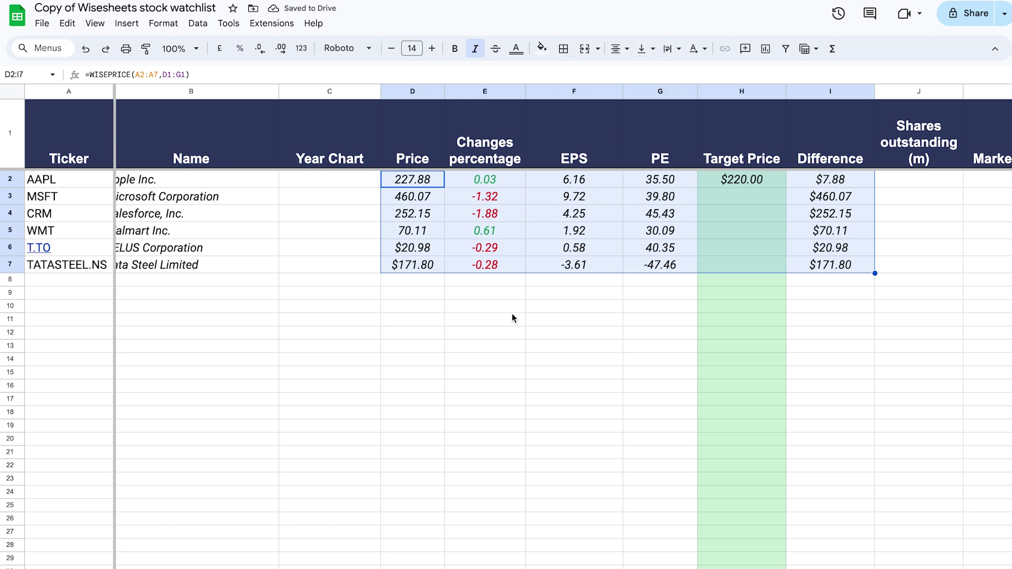
- Review the columns across to Dollar Volume (m) beside the frozen Ticker column and inspect the one-column freeze option
{"action": "left_click", "coordinate": [204, 346]}
{"action": "scroll", "coordinate": [506, 369], "scroll_direction": "right", "scroll_amount": 2}
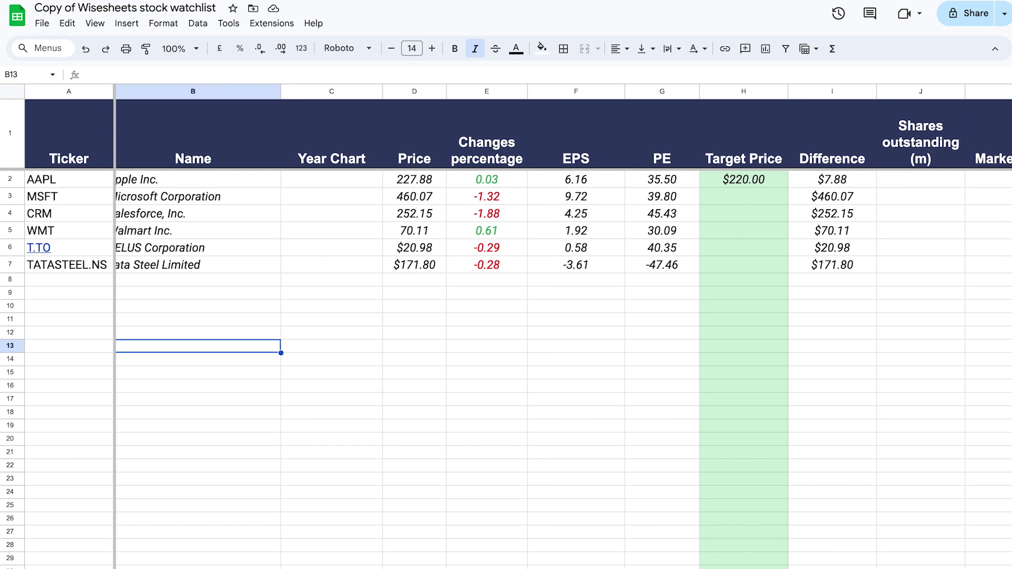
{"action": "scroll", "coordinate": [506, 369], "scroll_direction": "right", "scroll_amount": 15}
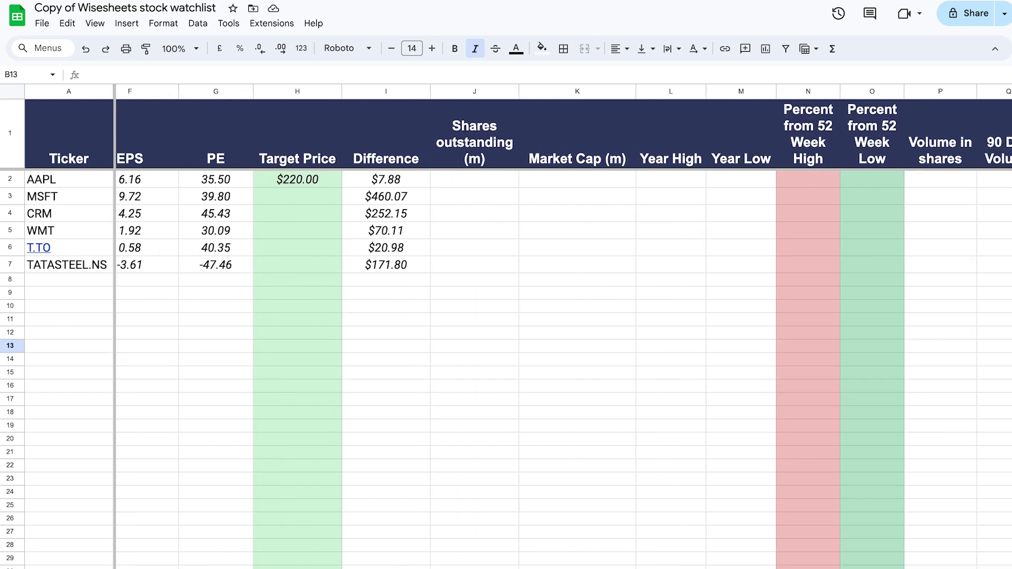
{"action": "scroll", "coordinate": [506, 369], "scroll_direction": "left", "scroll_amount": 5}
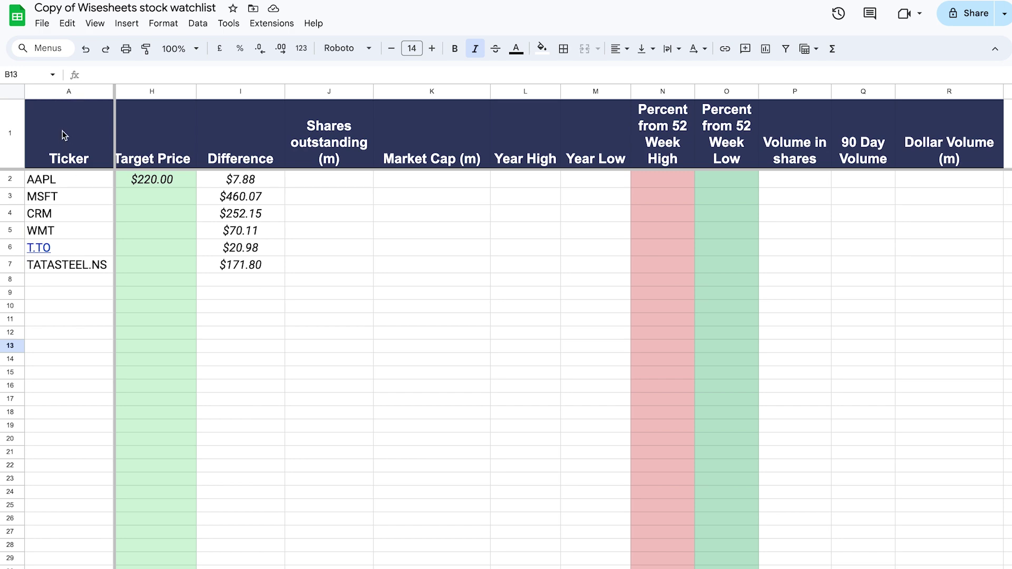
{"action": "scroll", "coordinate": [334, 564], "scroll_direction": "left", "scroll_amount": 6}
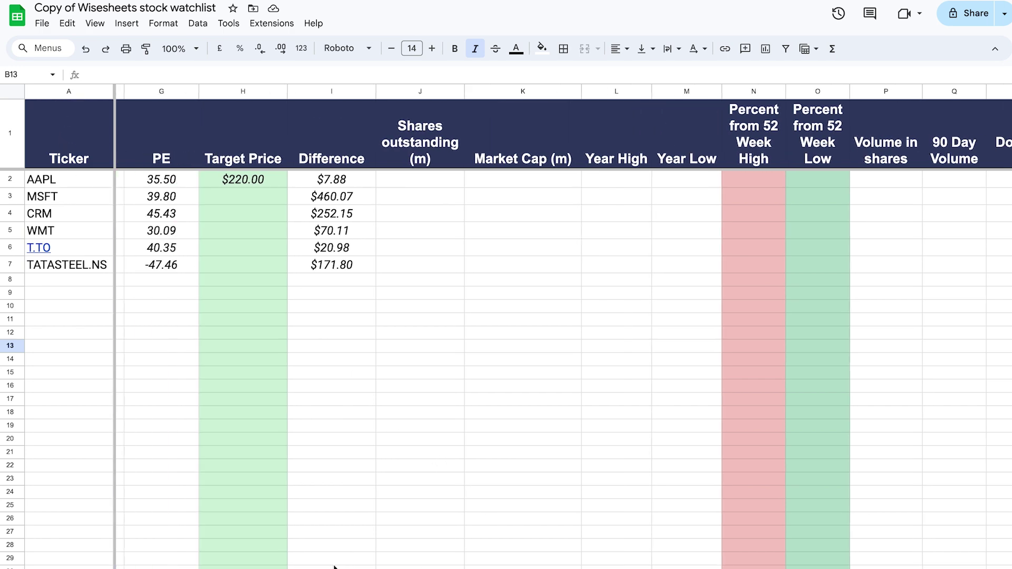
{"action": "scroll", "coordinate": [199, 564], "scroll_direction": "right", "scroll_amount": 5}
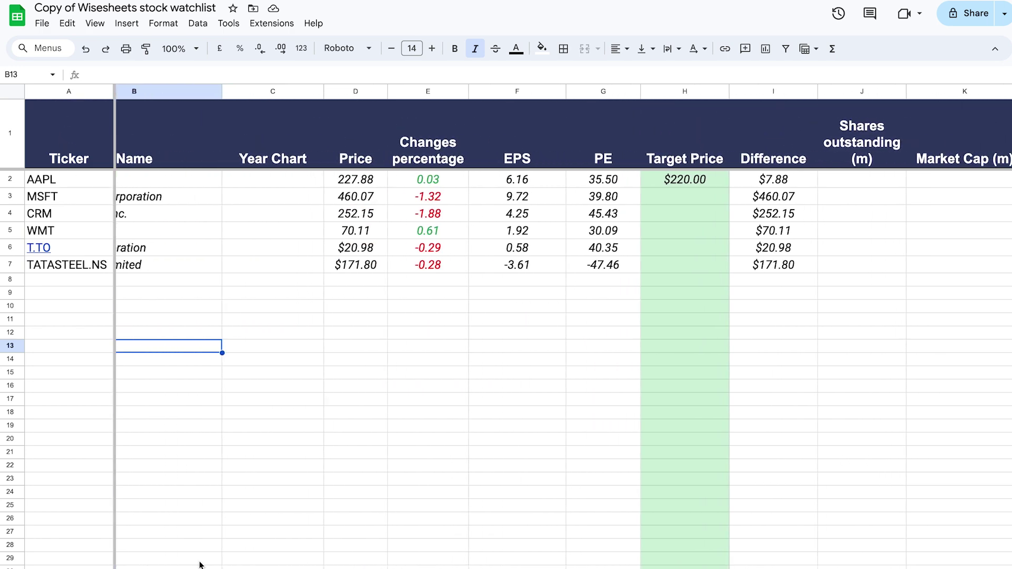
{"action": "scroll", "coordinate": [413, 564], "scroll_direction": "right", "scroll_amount": 3}
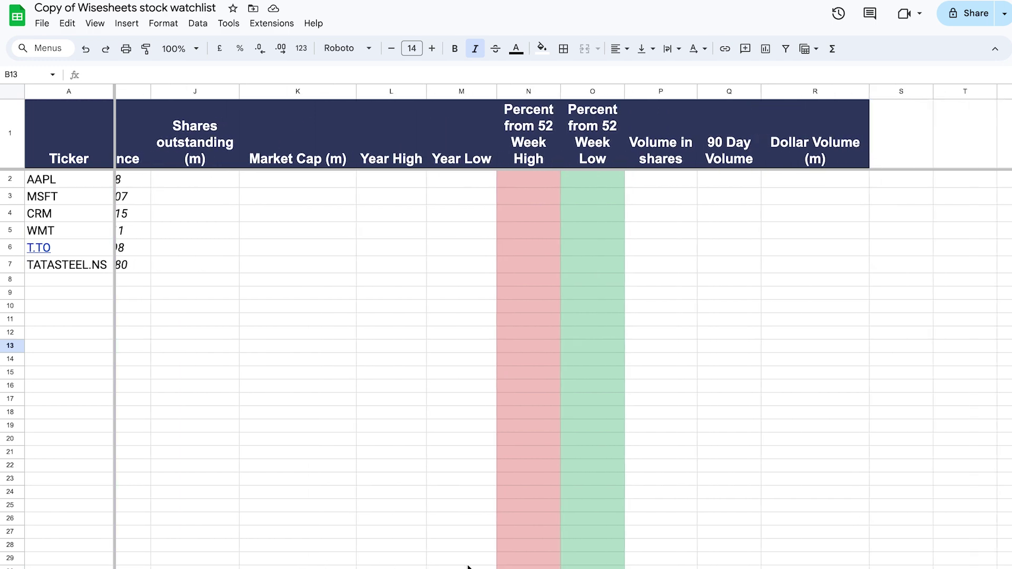
{"action": "scroll", "coordinate": [468, 564], "scroll_direction": "left", "scroll_amount": 5}
{"action": "scroll", "coordinate": [467, 564], "scroll_direction": "right", "scroll_amount": 4}
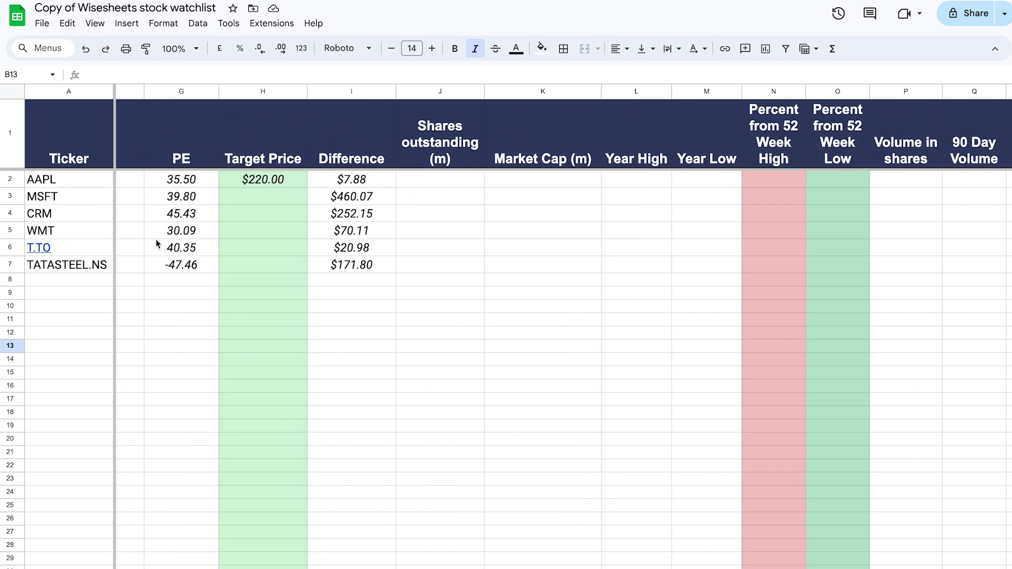
{"action": "left_click", "coordinate": [95, 23]}
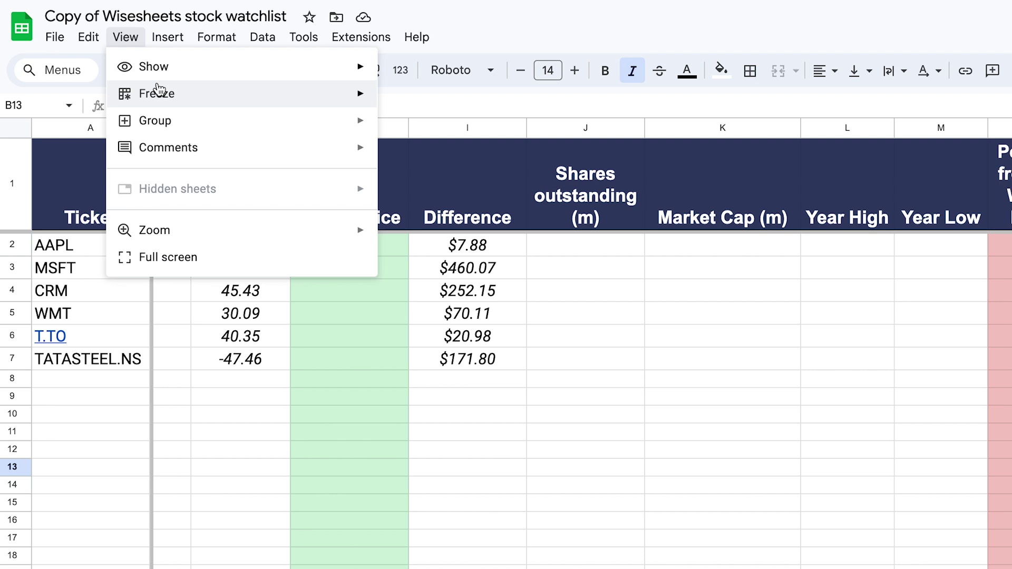
{"action": "mouse_move", "coordinate": [164, 102]}
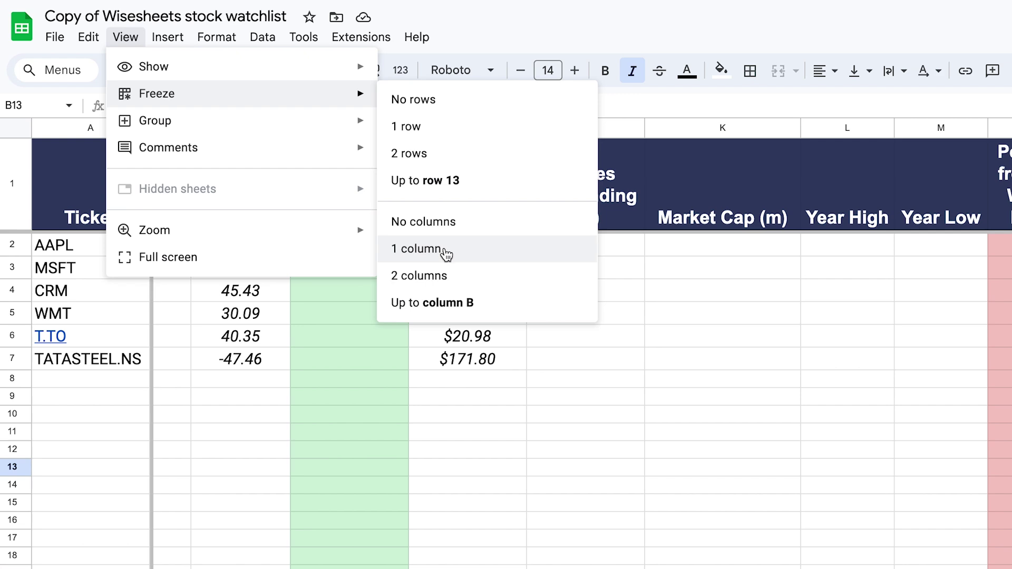
{"action": "left_click", "coordinate": [658, 258]}
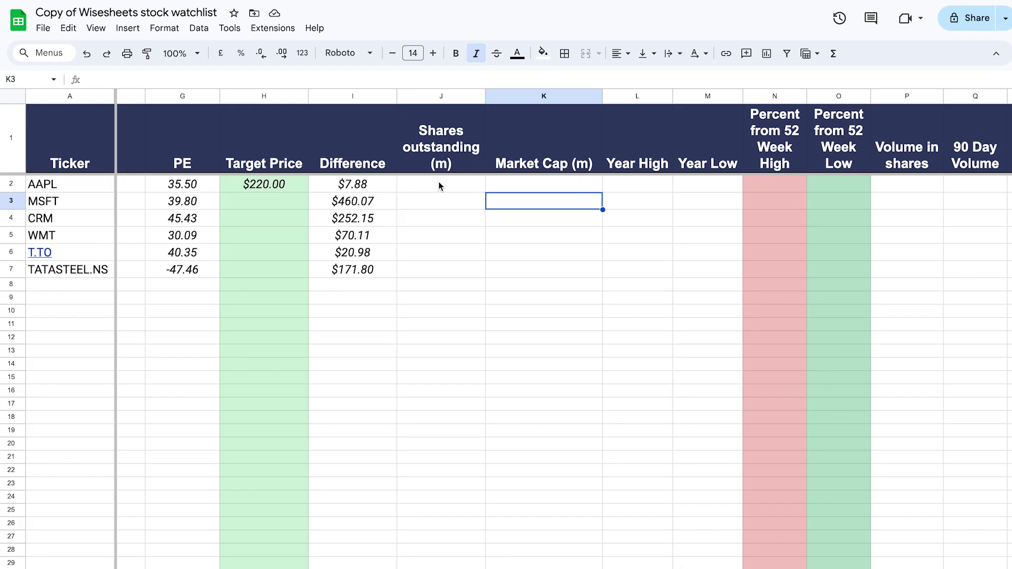
- Start a WISEPRICE formula in J2, the first Shares outstanding (m) cell, with tickers A2:A7 as its symbols
{"action": "left_click", "coordinate": [440, 184]}
{"action": "type", "text": "=wise"}
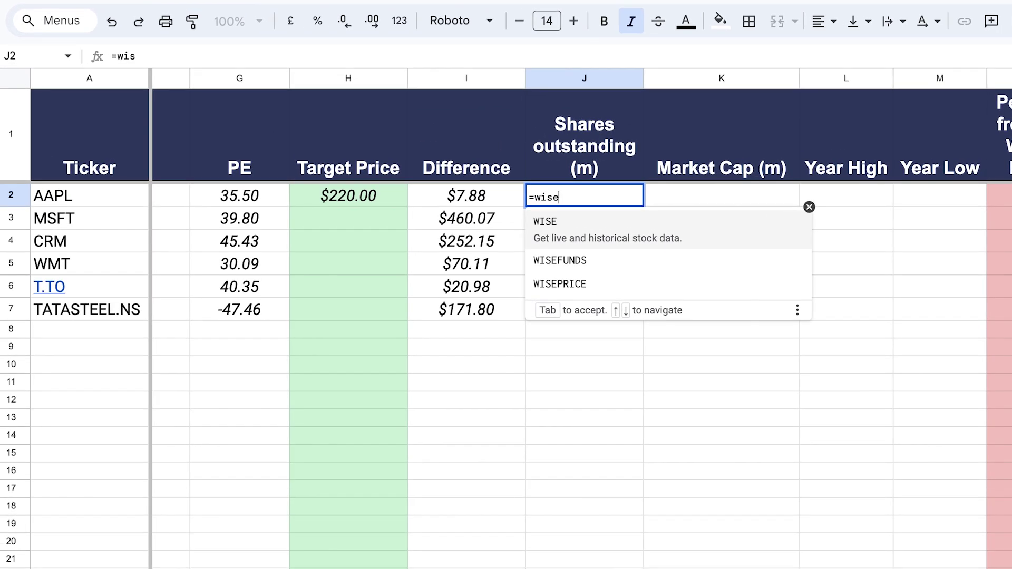
{"action": "key", "text": "Down"}
{"action": "key", "text": "Down"}
{"action": "key", "text": "Tab"}
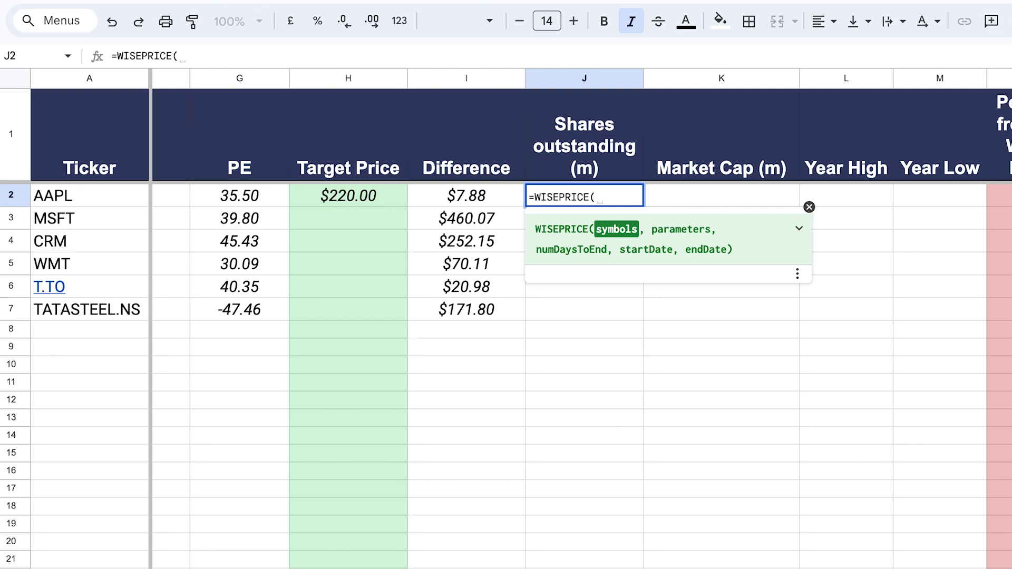
{"action": "left_click_drag", "start_coordinate": [125, 198], "coordinate": [122, 222]}
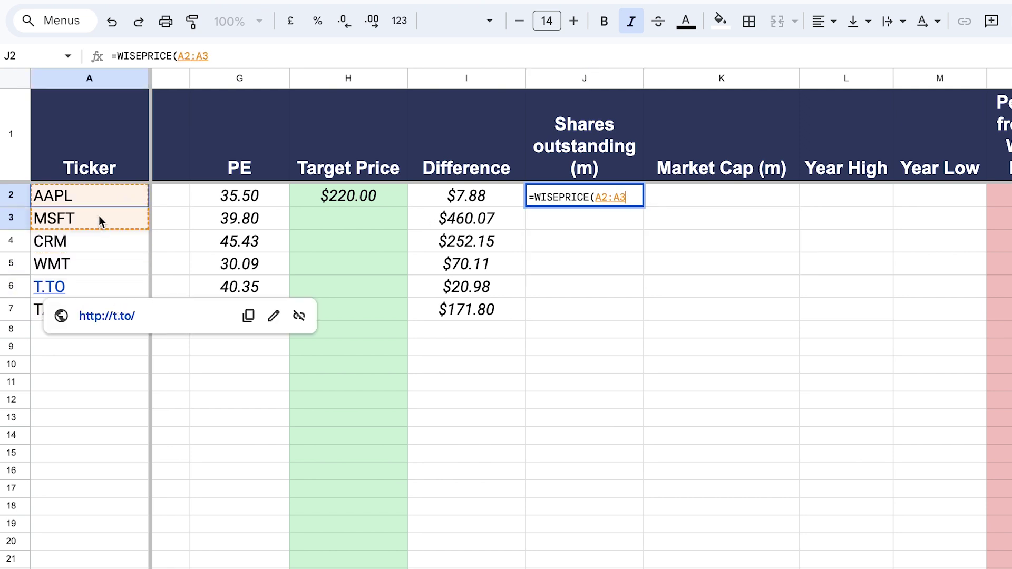
{"action": "left_click", "coordinate": [99, 196]}
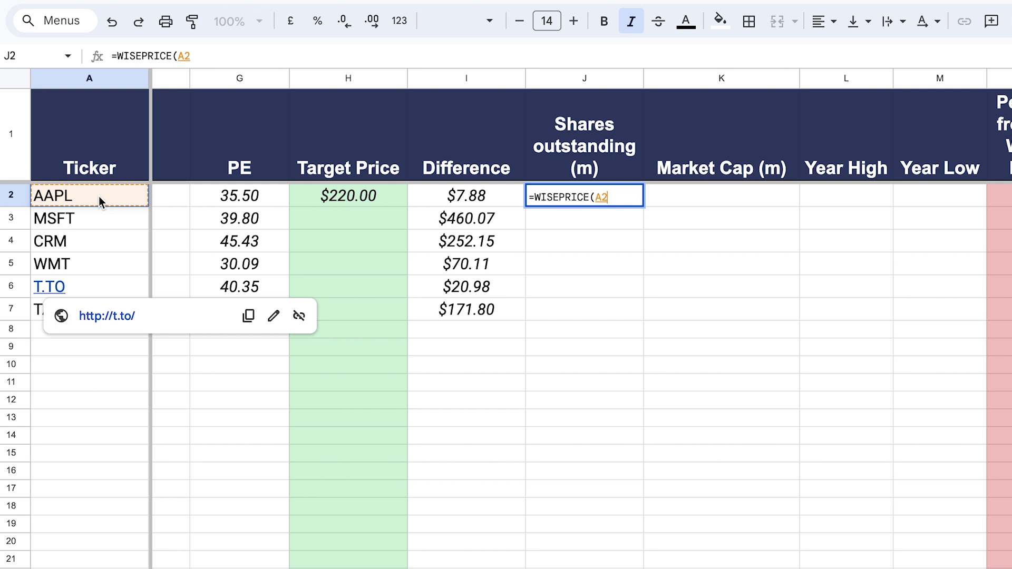
{"action": "left_click_drag", "start_coordinate": [99, 197], "coordinate": [91, 319]}
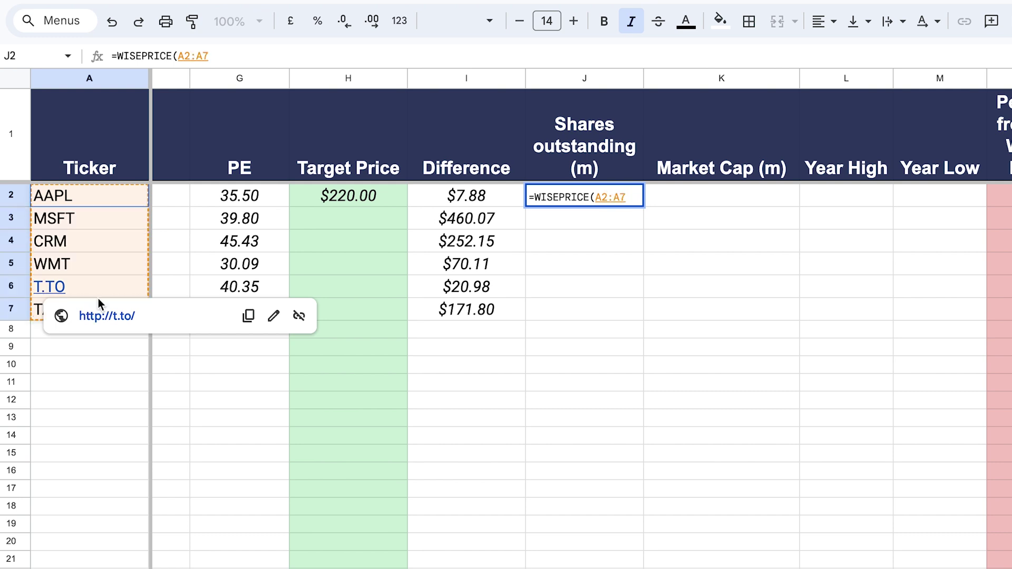
{"action": "left_click_drag", "start_coordinate": [99, 196], "coordinate": [91, 319]}
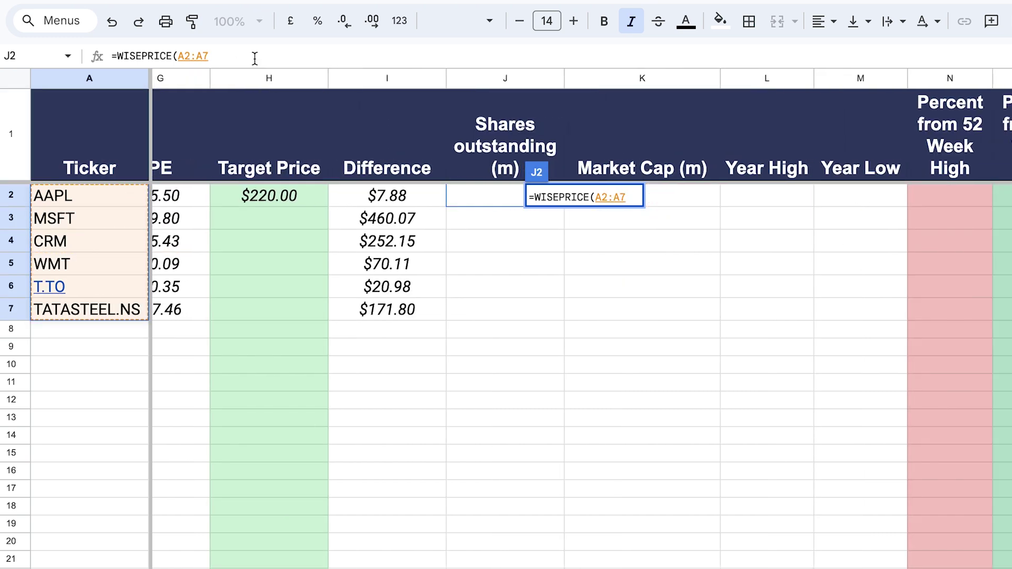
- Complete the J2 WISEPRICE formula with the "shares outstanding" parameter
{"action": "type", "text": ", "}
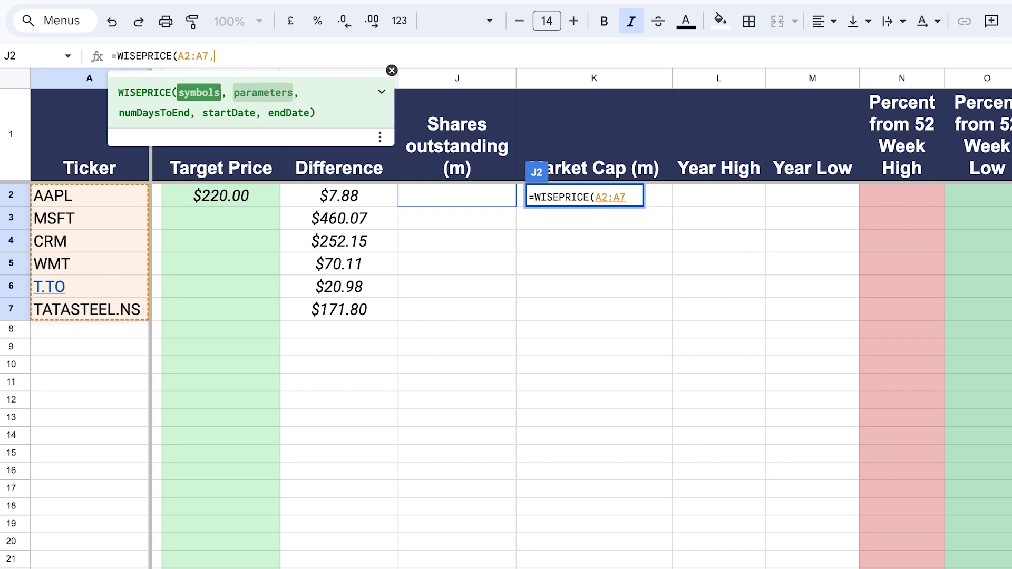
{"action": "type", "text": "\"sha"}
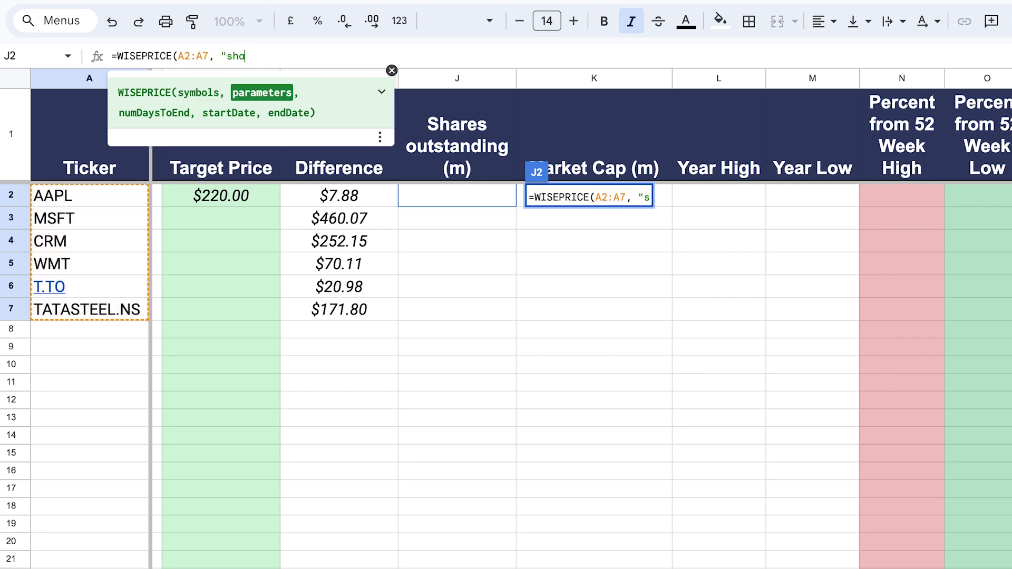
{"action": "type", "text": "res"}
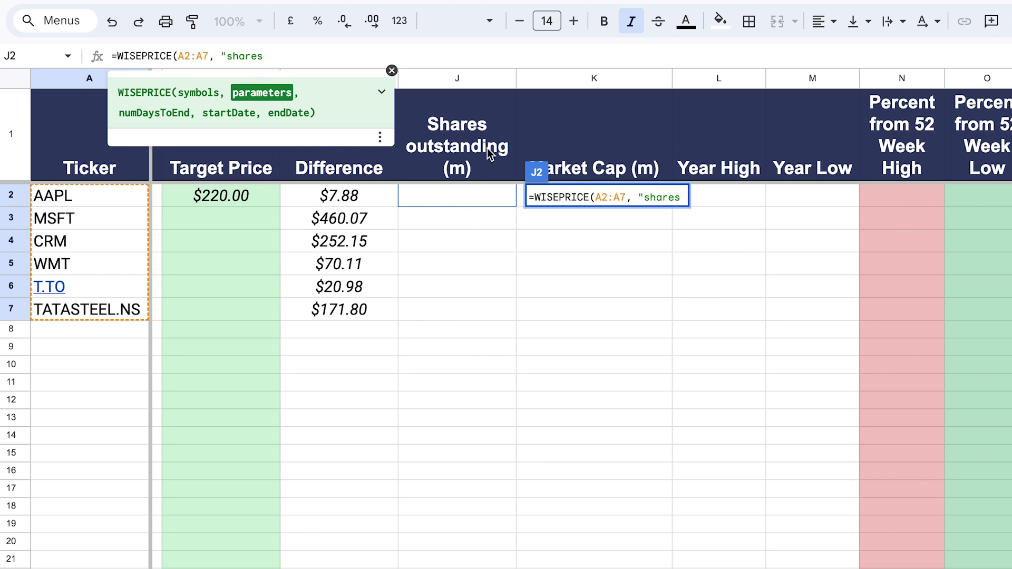
{"action": "type", "text": "outstanding"}
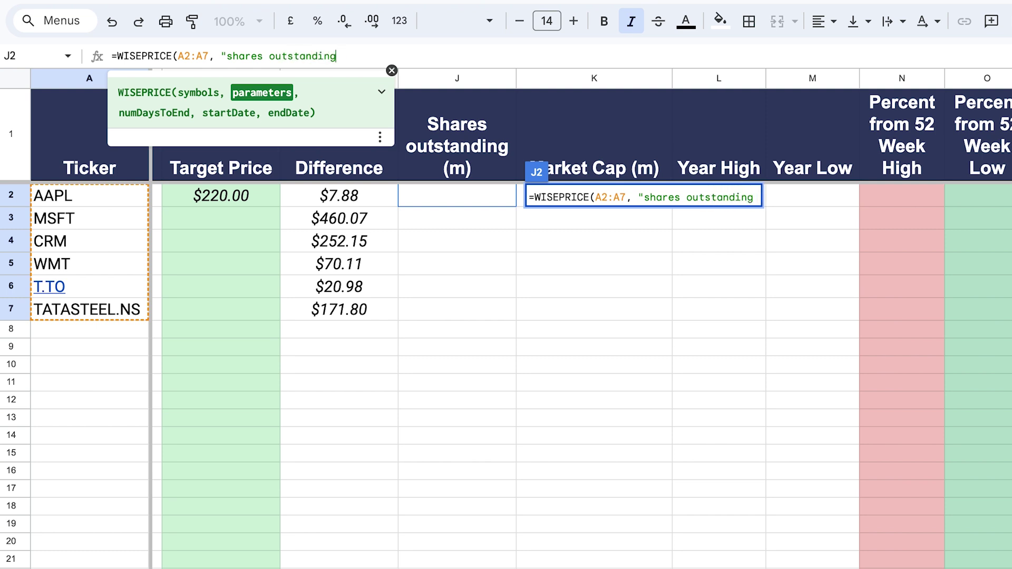
{"action": "type", "text": "\")"}
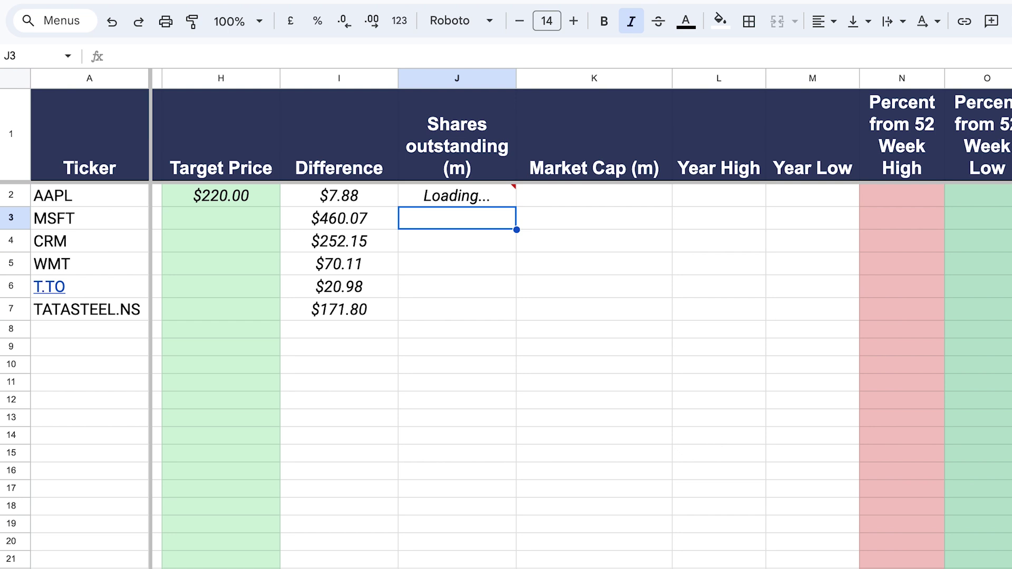
- Format the shares outstanding values in J2:J7 in millions with the custom number format #,##0,,
{"action": "left_click", "coordinate": [474, 196]}
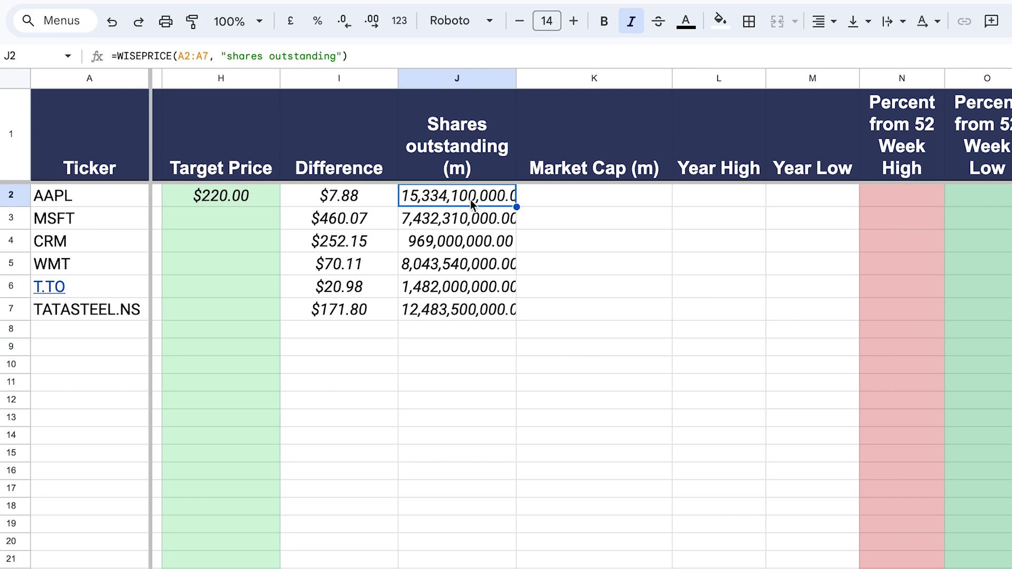
{"action": "left_click_drag", "start_coordinate": [470, 194], "coordinate": [476, 311]}
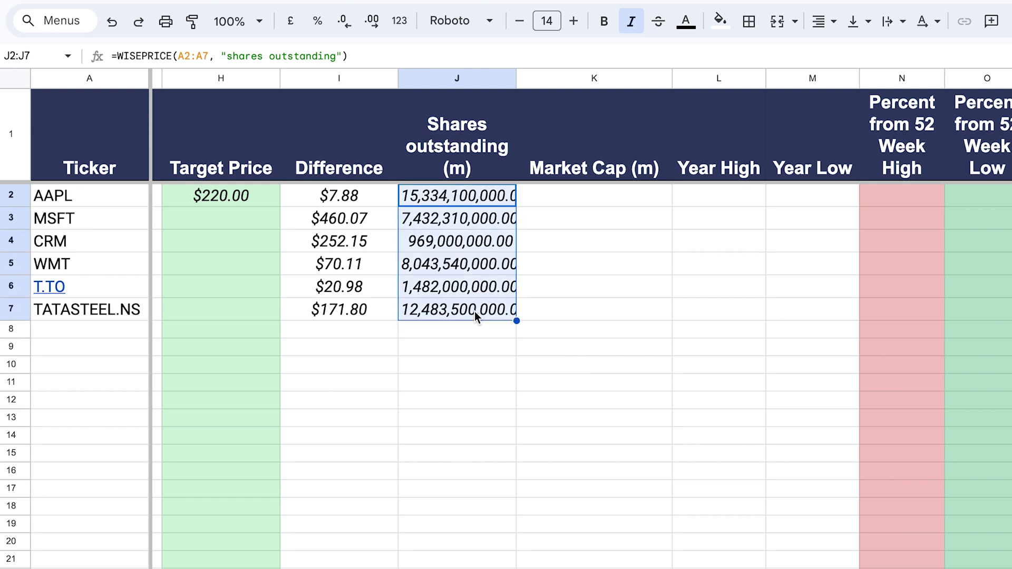
{"action": "left_click", "coordinate": [215, 35]}
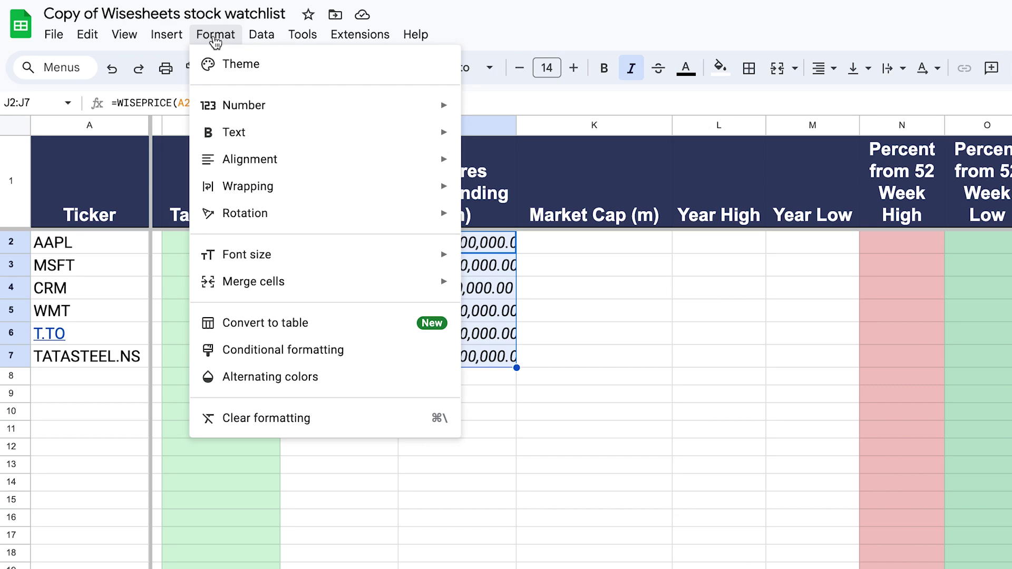
{"action": "mouse_move", "coordinate": [295, 109]}
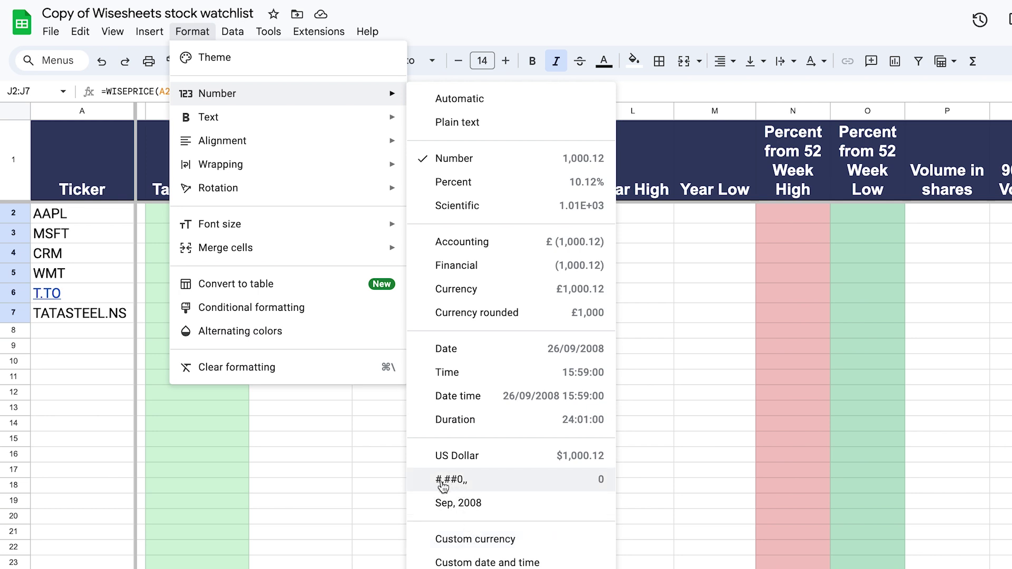
{"action": "left_click", "coordinate": [503, 490]}
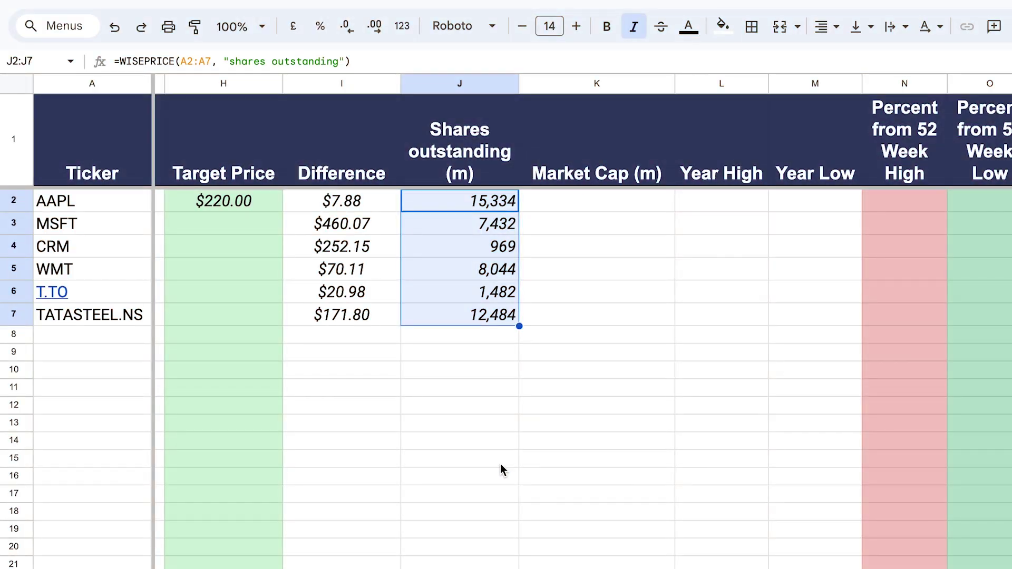
- Copy the shares outstanding cells J2:J7 into the Market Cap (m) column starting at K2
{"action": "left_click", "coordinate": [441, 442]}
{"action": "left_click", "coordinate": [442, 216]}
{"action": "left_click_drag", "start_coordinate": [502, 206], "coordinate": [500, 318]}
{"action": "left_click", "coordinate": [557, 404]}
{"action": "left_click", "coordinate": [496, 203]}
{"action": "left_click_drag", "start_coordinate": [496, 204], "coordinate": [494, 320]}
{"action": "key", "text": "ctrl+c"}
{"action": "left_click", "coordinate": [603, 203]}
{"action": "key", "text": "ctrl+v"}
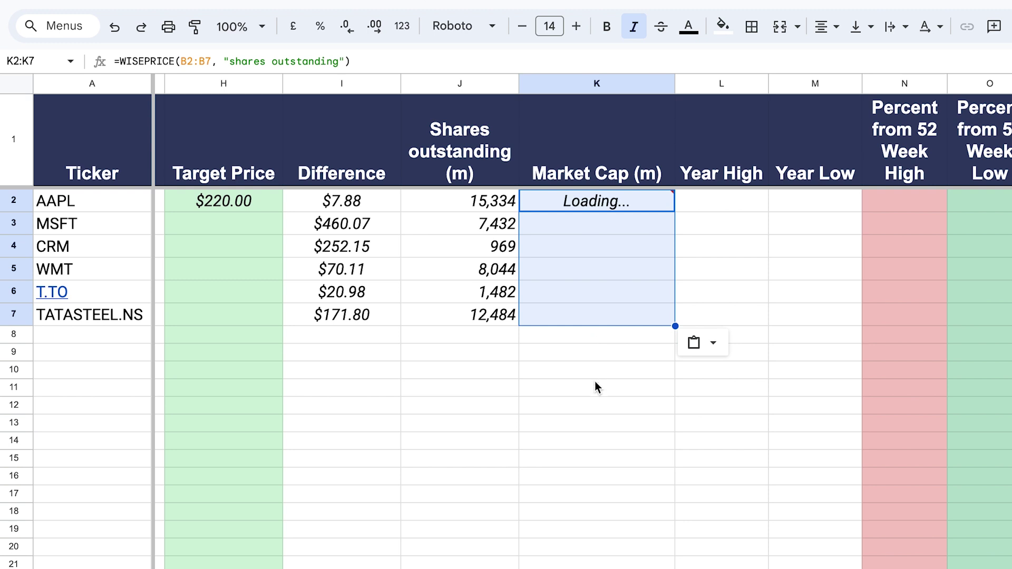
- Change the symbols range in the K2 WISEPRICE formula to the tickers in A2:A7
{"action": "left_click", "coordinate": [596, 384]}
{"action": "left_click", "coordinate": [595, 203]}
{"action": "left_click", "coordinate": [189, 62]}
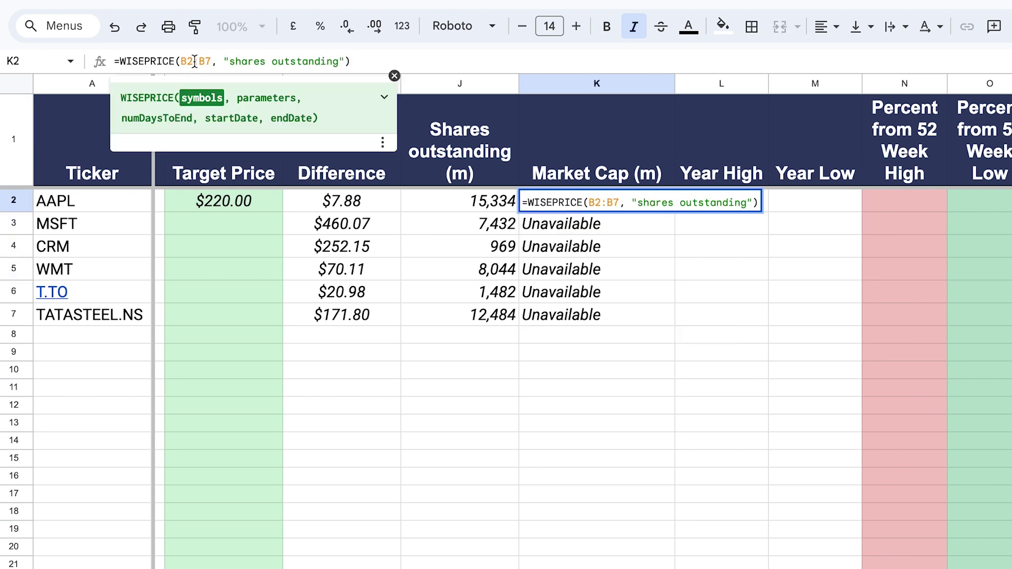
{"action": "double_click", "coordinate": [194, 60]}
{"action": "key", "text": "BackSpace"}
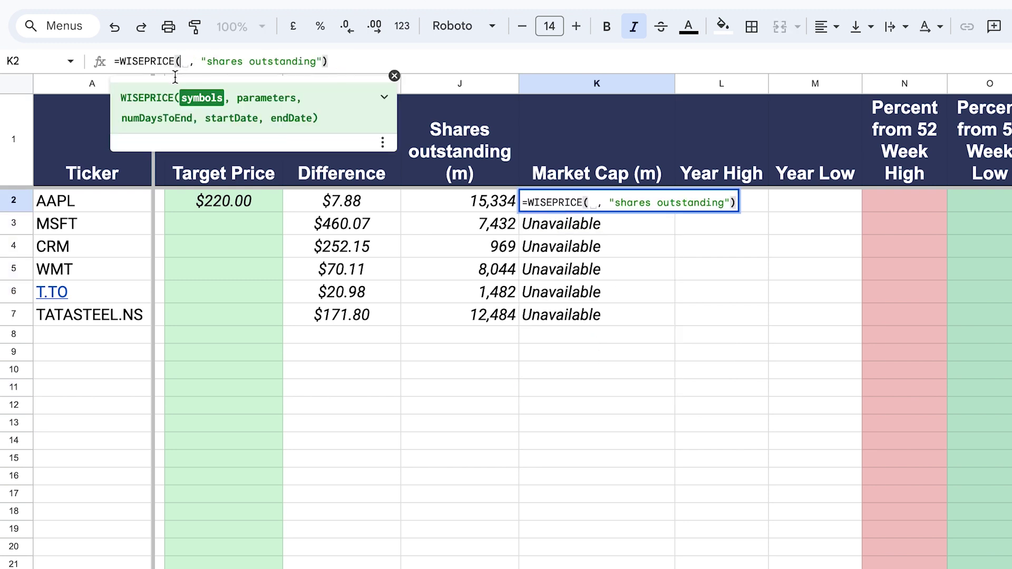
{"action": "left_click_drag", "start_coordinate": [99, 201], "coordinate": [91, 315]}
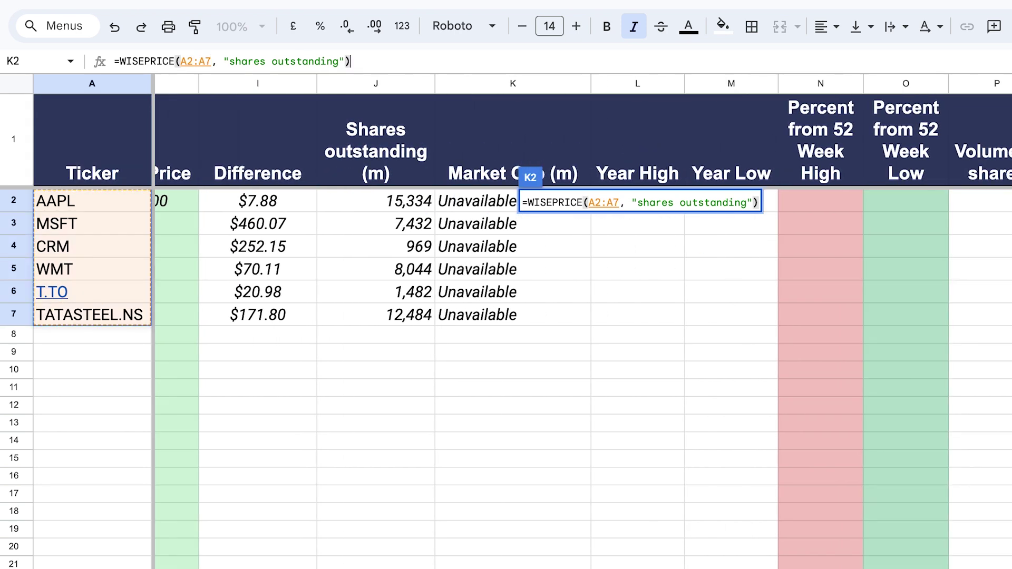
- Replace the parameter in the K2 WISEPRICE formula with "market cap"
{"action": "left_click_drag", "start_coordinate": [339, 61], "coordinate": [230, 62]}
{"action": "key", "text": "BackSpace"}
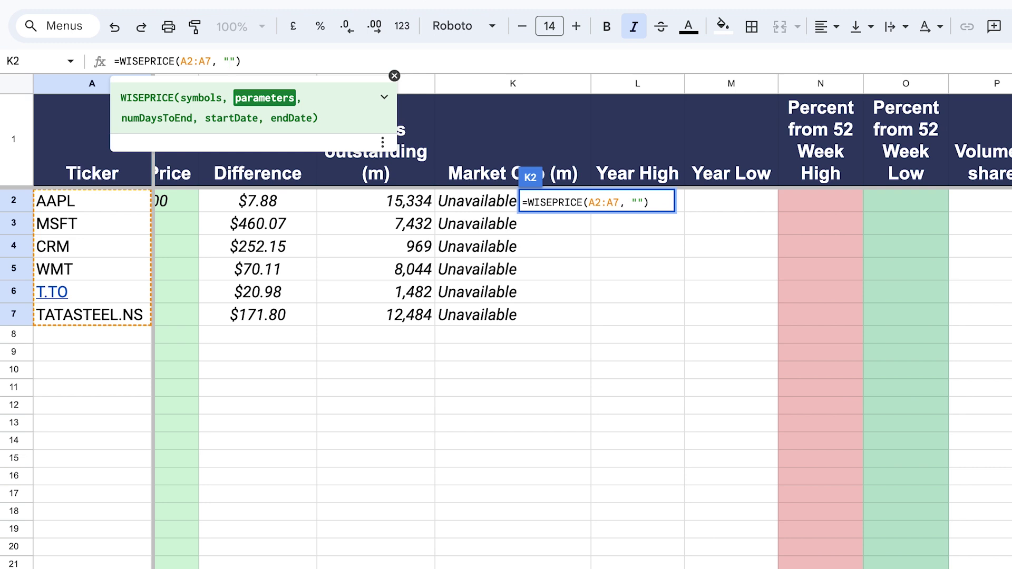
{"action": "type", "text": "market ca"}
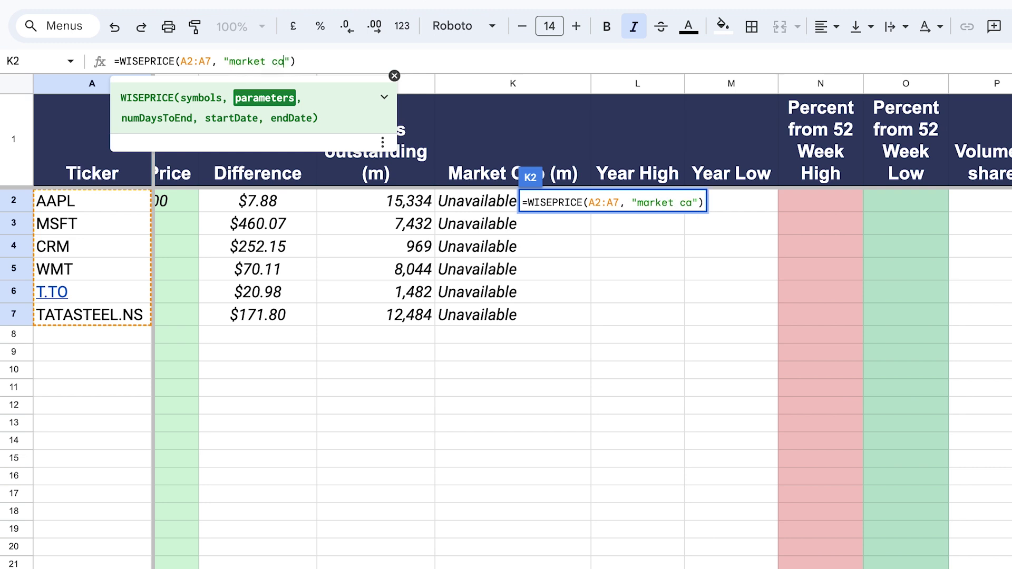
{"action": "type", "text": "p"}
{"action": "key", "text": "Return"}
- Examine the Market Cap values in K2:K7 and the 52-week high and low percentage headers in N1 and O1
{"action": "left_click_drag", "start_coordinate": [546, 202], "coordinate": [562, 315]}
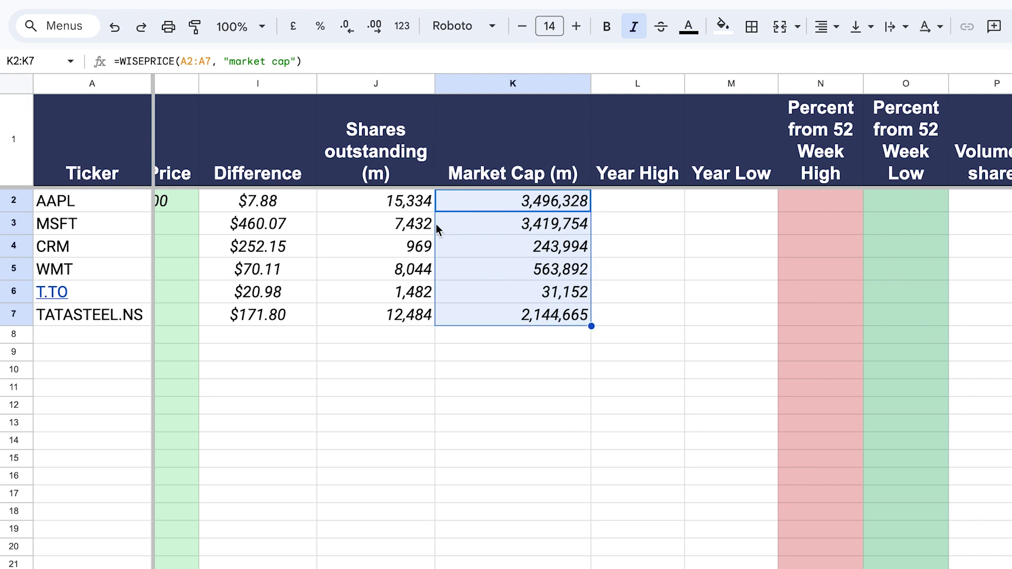
{"action": "left_click", "coordinate": [379, 204]}
{"action": "left_click_drag", "start_coordinate": [551, 207], "coordinate": [512, 319]}
{"action": "scroll", "coordinate": [699, 330], "scroll_direction": "right", "scroll_amount": 5}
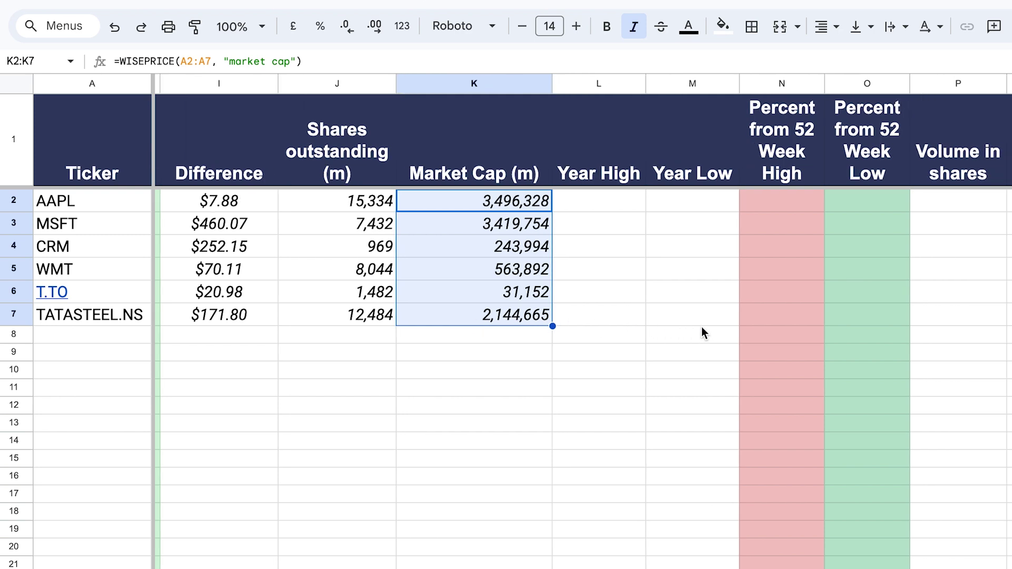
{"action": "scroll", "coordinate": [701, 327], "scroll_direction": "right", "scroll_amount": 1}
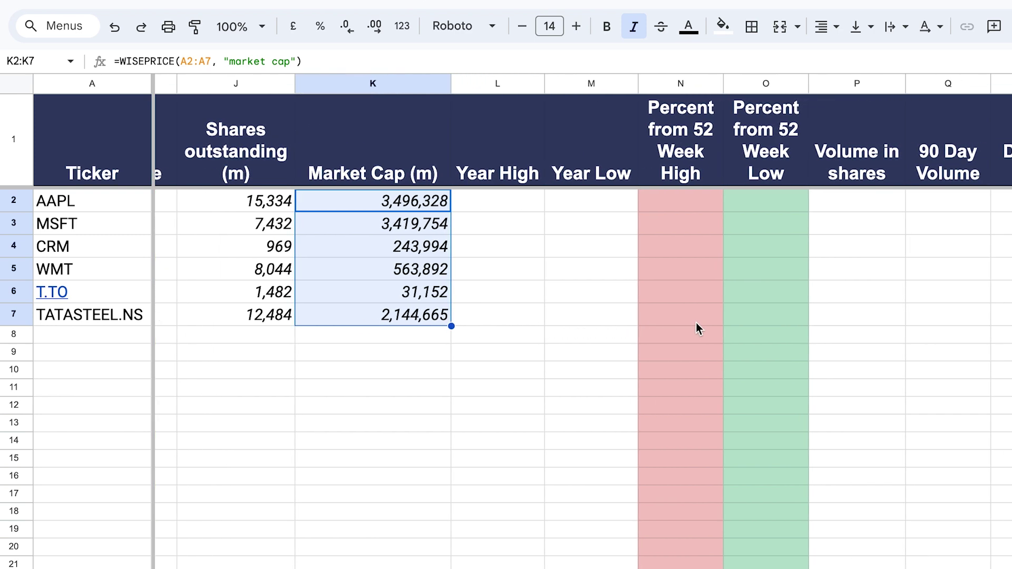
{"action": "scroll", "coordinate": [675, 309], "scroll_direction": "right", "scroll_amount": 5}
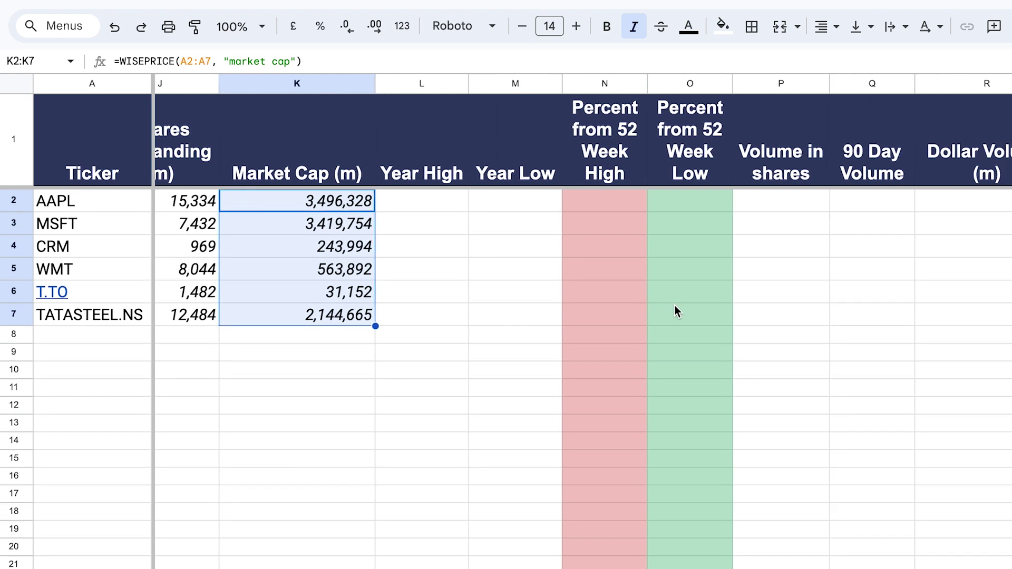
{"action": "left_click", "coordinate": [618, 152]}
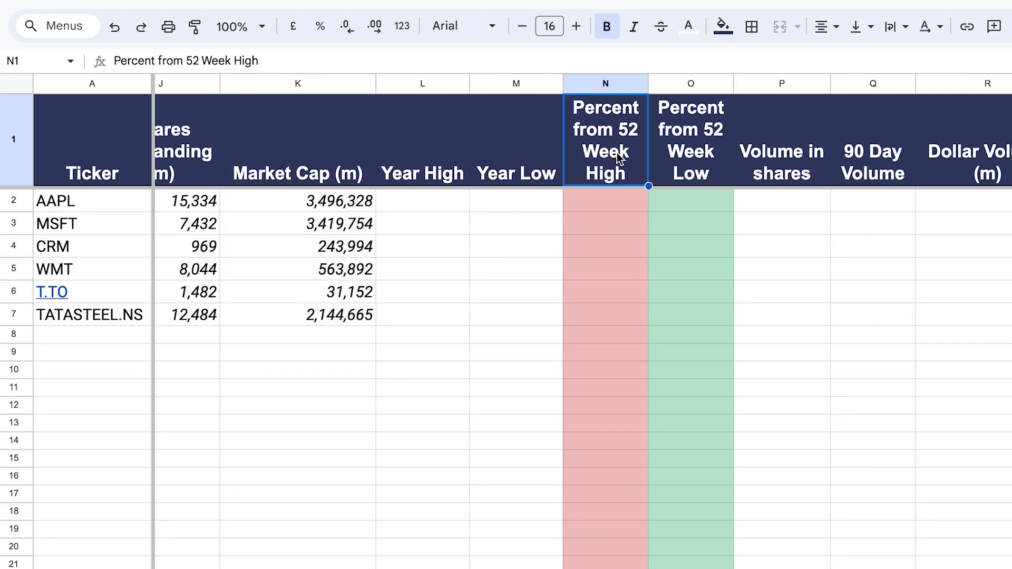
{"action": "left_click", "coordinate": [701, 161]}
- Enter =WISEPRICE(A2:A7,L1:M1) in L2 to fill Year High and Year Low for all tickers
{"action": "left_click", "coordinate": [457, 205]}
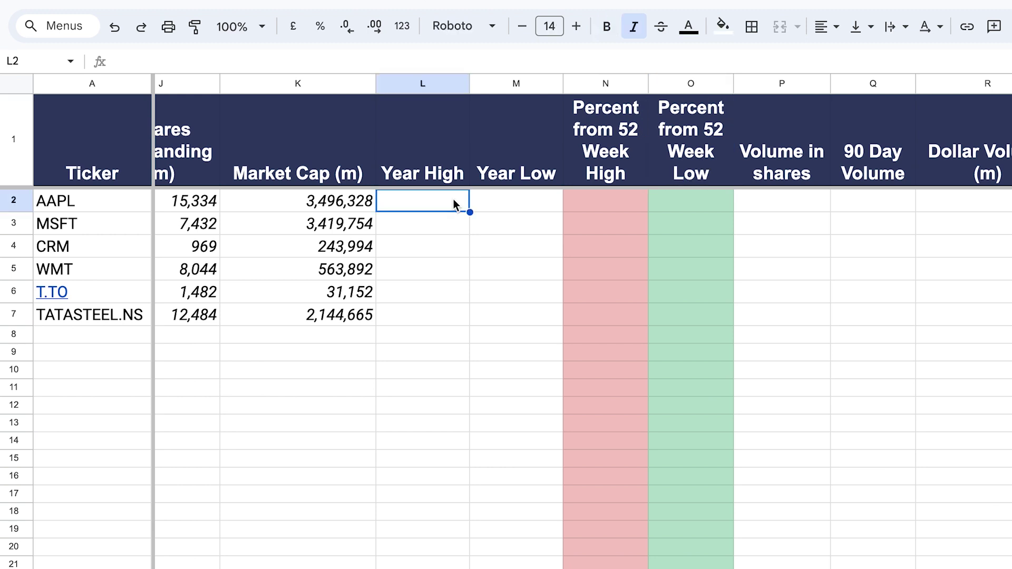
{"action": "type", "text": "=wise"}
{"action": "key", "text": "Down"}
{"action": "key", "text": "Down"}
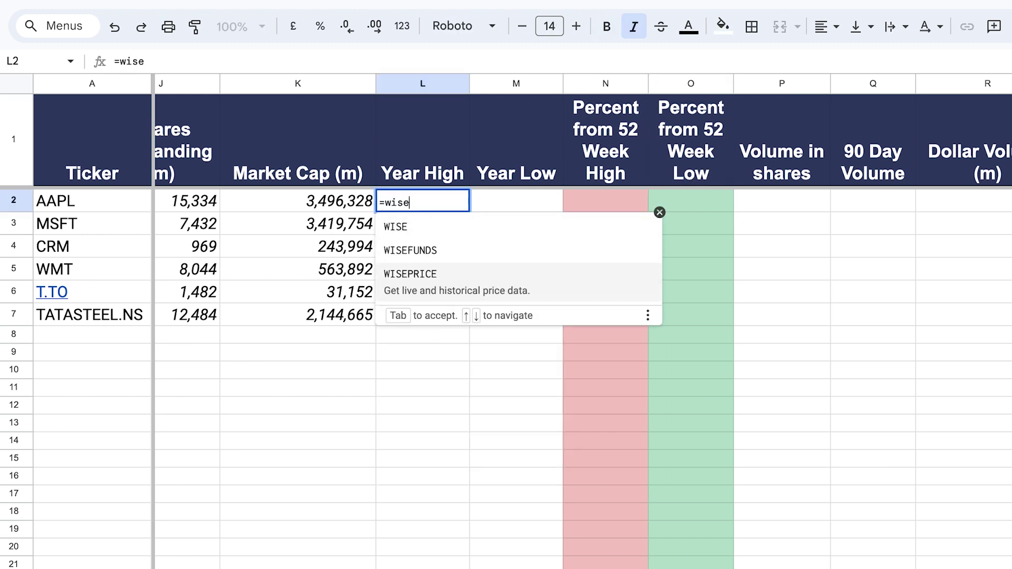
{"action": "key", "text": "Tab"}
{"action": "left_click_drag", "start_coordinate": [97, 208], "coordinate": [121, 318]}
{"action": "type", "text": ","}
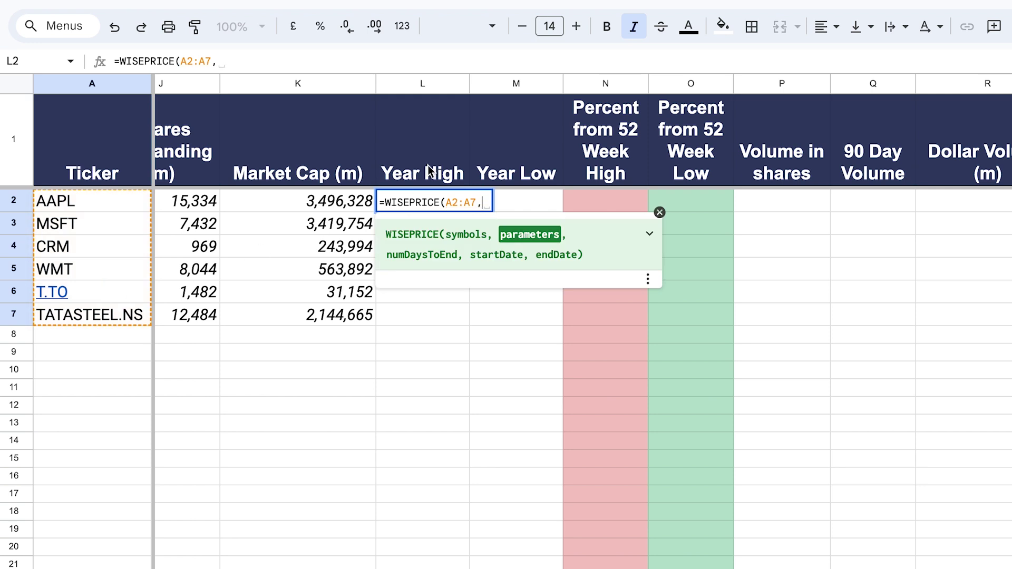
{"action": "left_click_drag", "start_coordinate": [429, 169], "coordinate": [502, 167]}
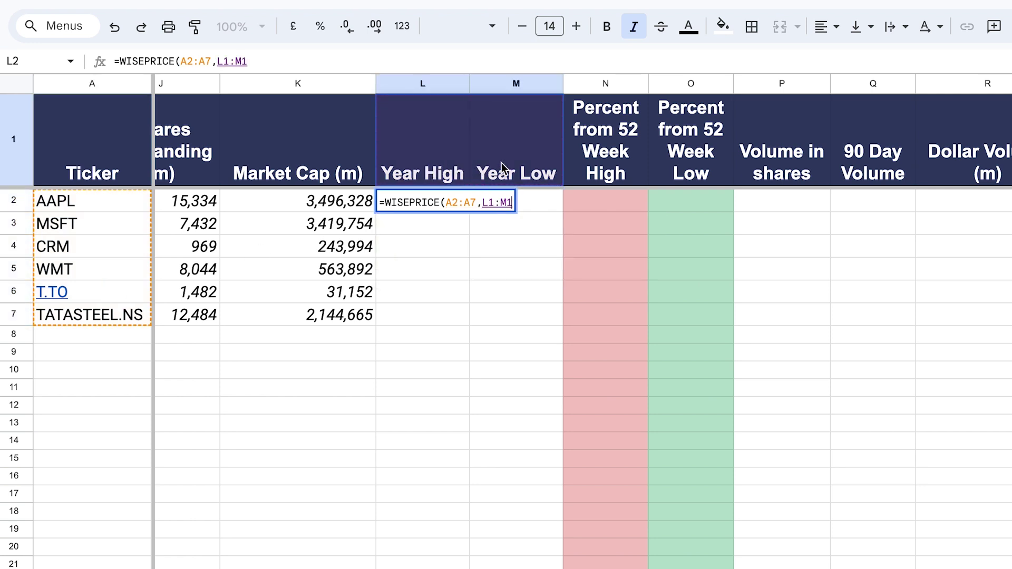
{"action": "key", "text": "Return"}
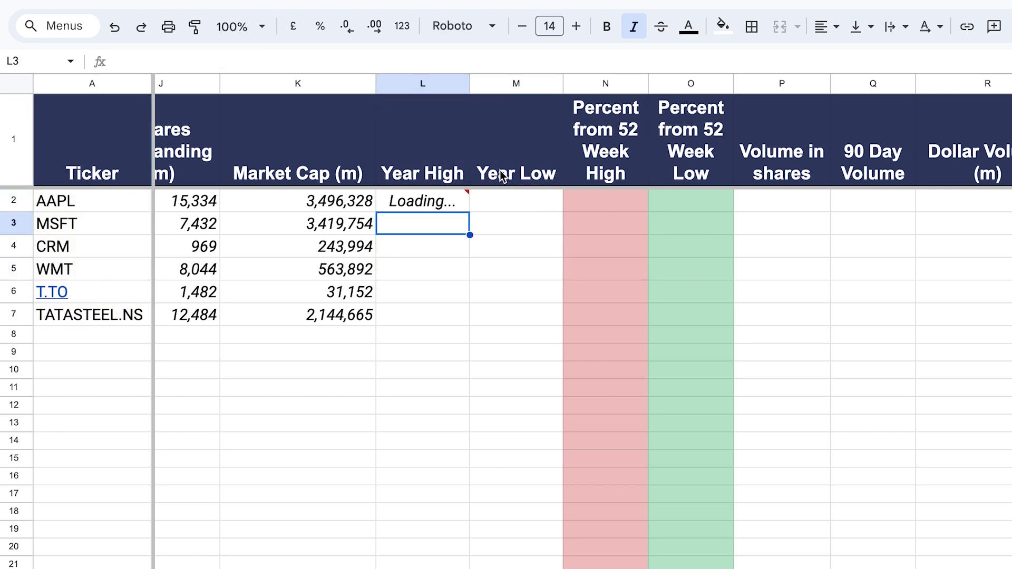
{"action": "left_click_drag", "start_coordinate": [460, 209], "coordinate": [517, 322]}
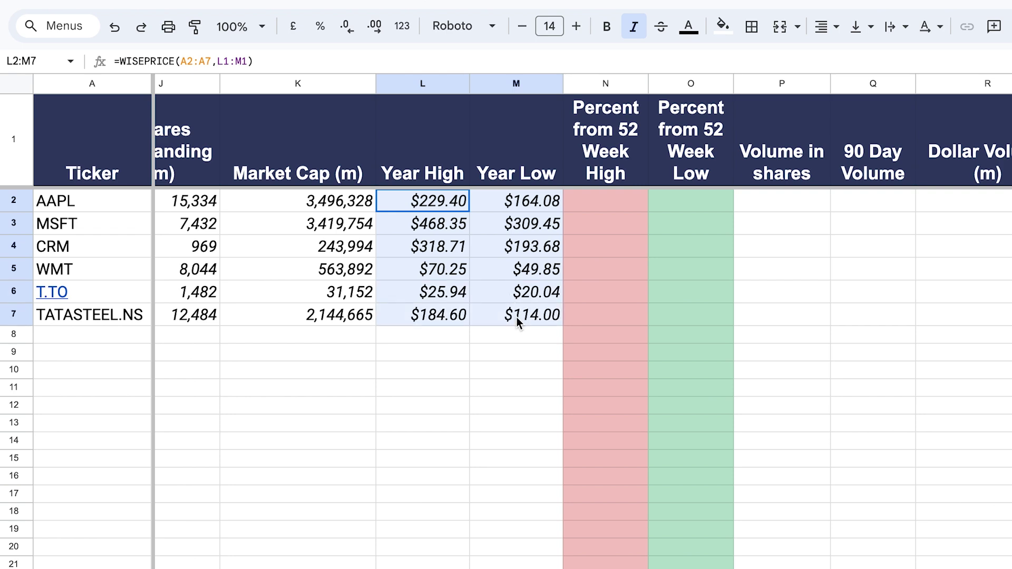
- Start a formula in N2 that divides the AAPL price in D2 by the Year High in L2
{"action": "scroll", "coordinate": [578, 391], "scroll_direction": "right", "scroll_amount": 4}
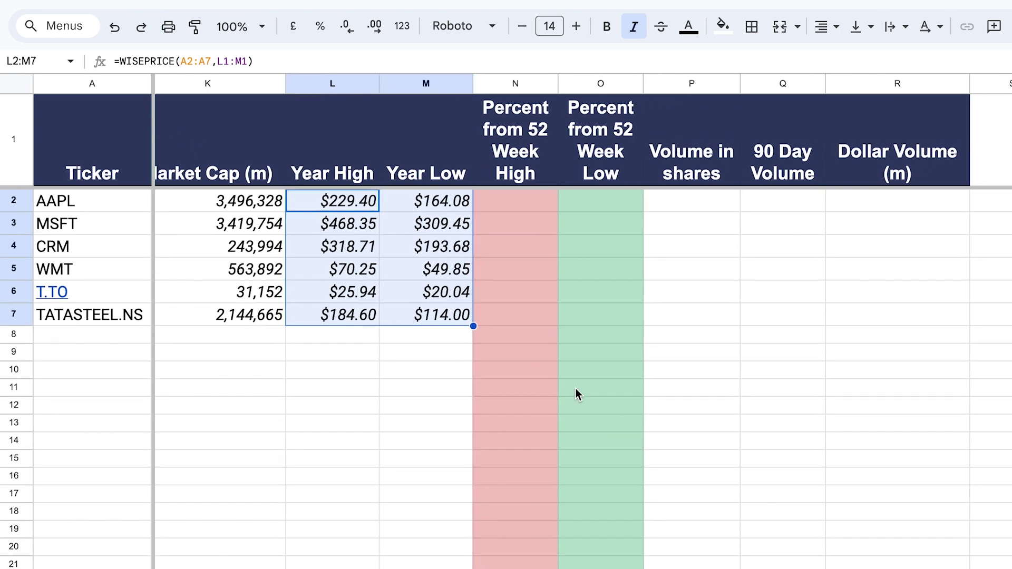
{"action": "left_click", "coordinate": [501, 207]}
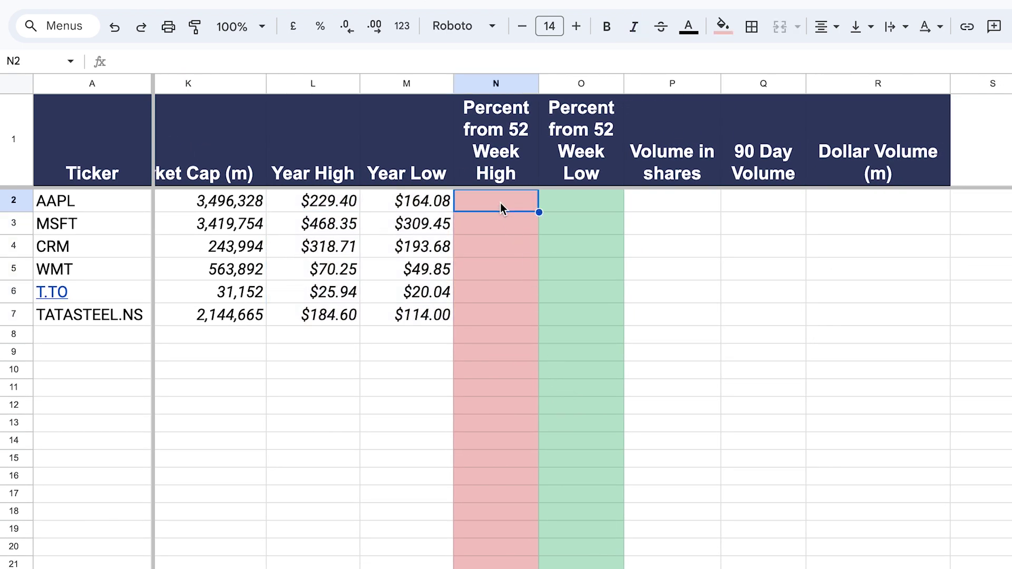
{"action": "left_click", "coordinate": [595, 210]}
{"action": "left_click", "coordinate": [514, 207]}
{"action": "left_click", "coordinate": [318, 202]}
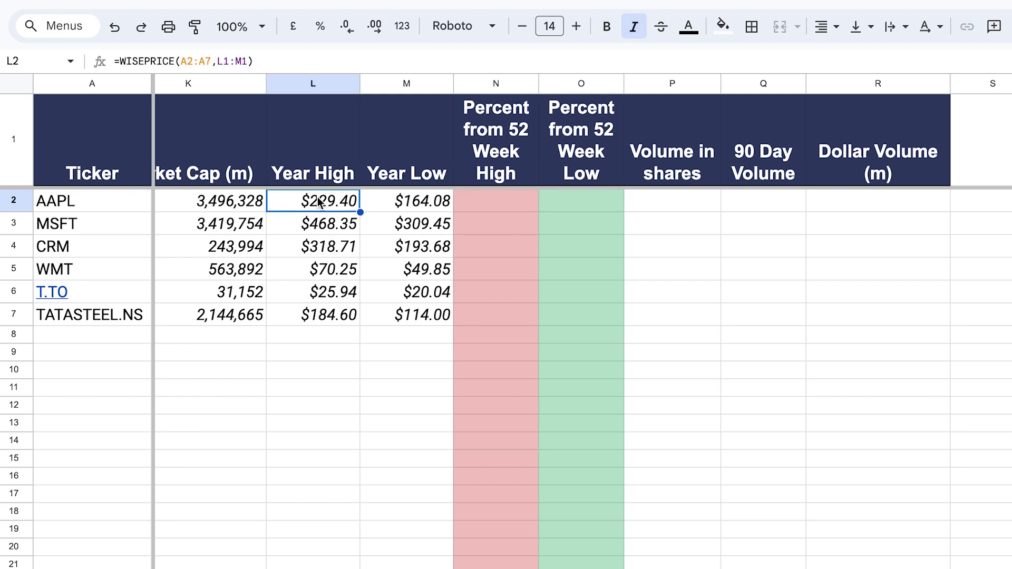
{"action": "key", "text": "Right"}
{"action": "key", "text": "Right"}
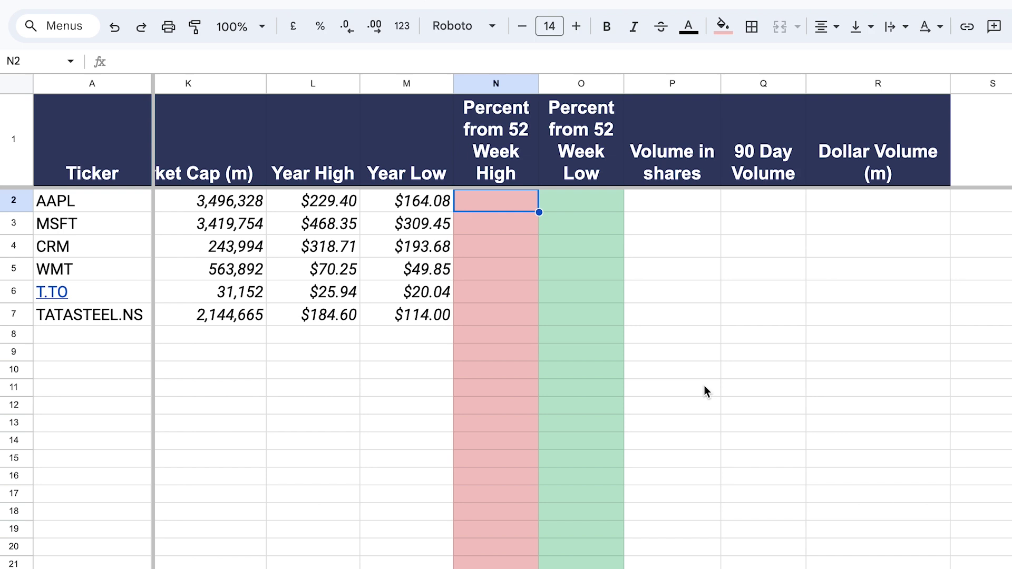
{"action": "type", "text": "="}
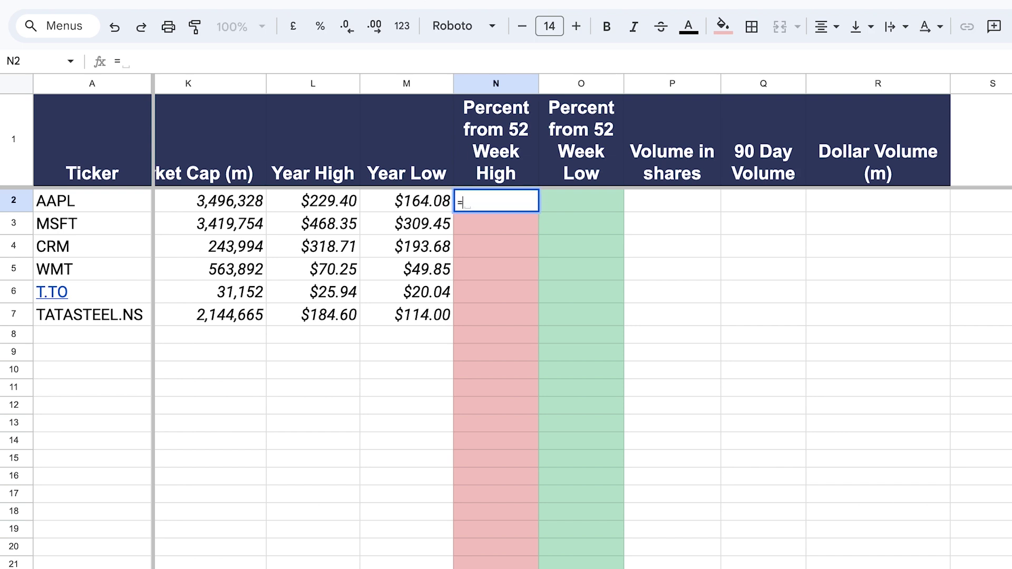
{"action": "scroll", "coordinate": [599, 327], "scroll_direction": "left", "scroll_amount": 10}
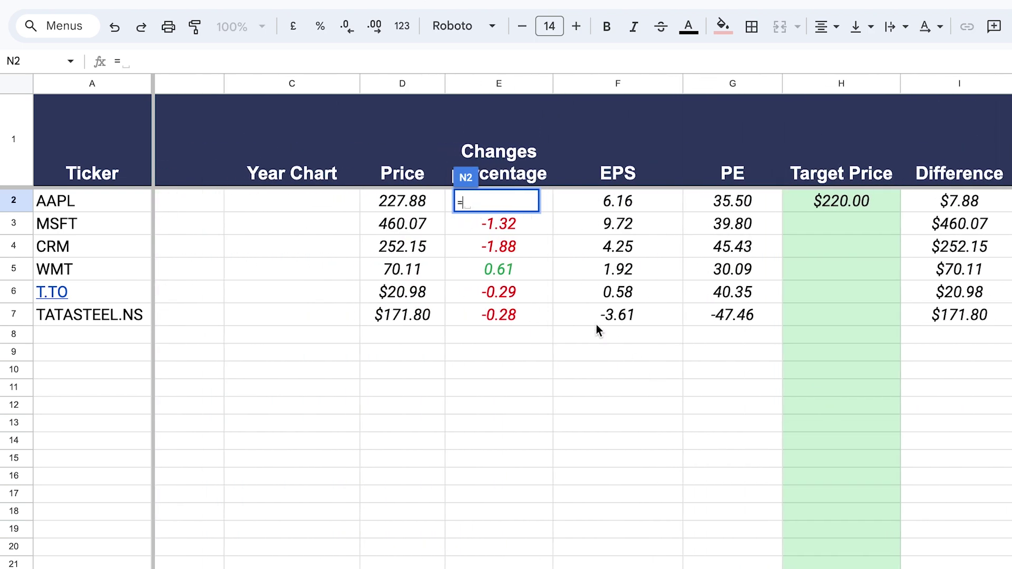
{"action": "left_click", "coordinate": [399, 203]}
{"action": "type", "text": "/"}
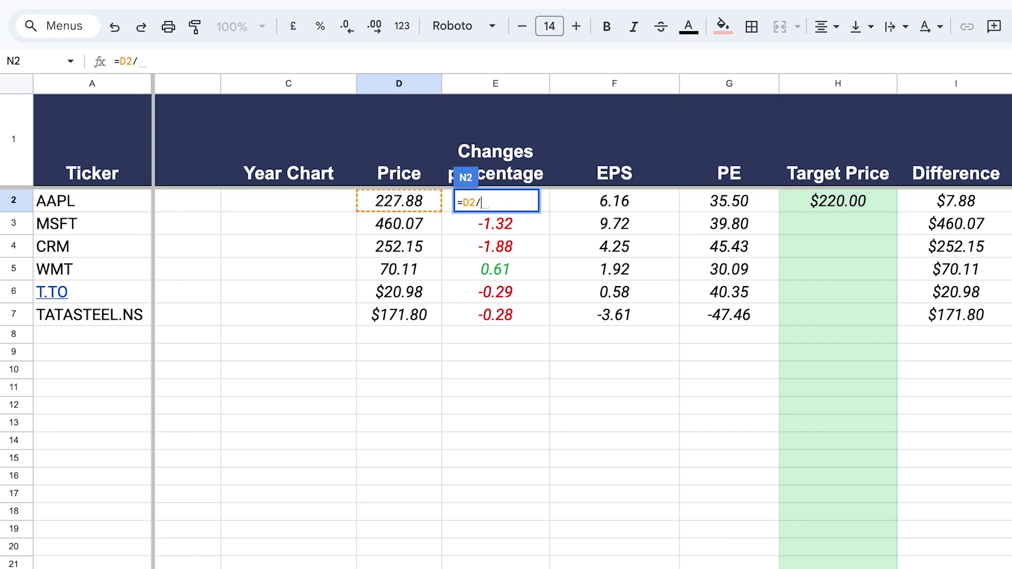
{"action": "scroll", "coordinate": [802, 317], "scroll_direction": "right", "scroll_amount": 5}
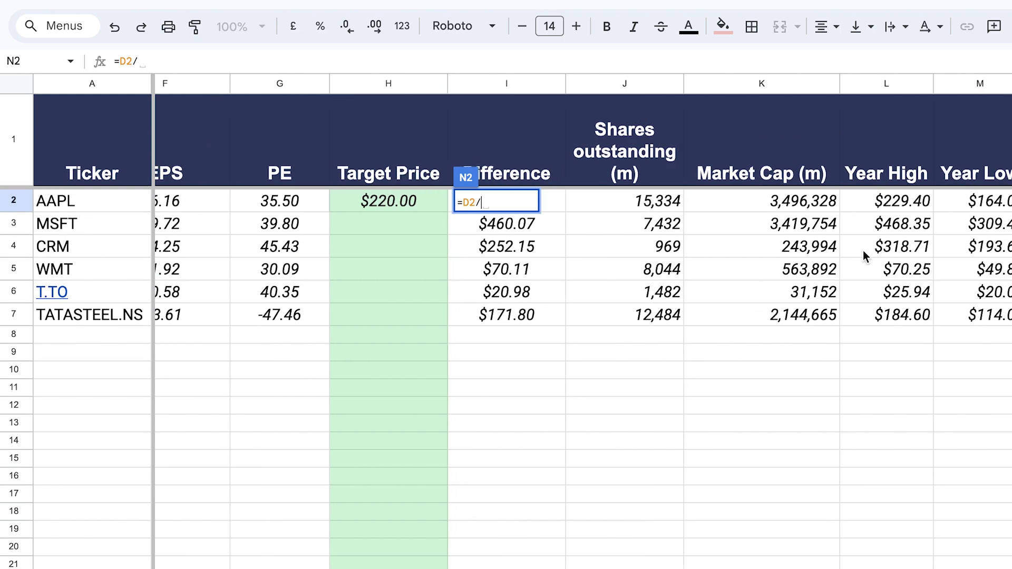
{"action": "left_click", "coordinate": [912, 202]}
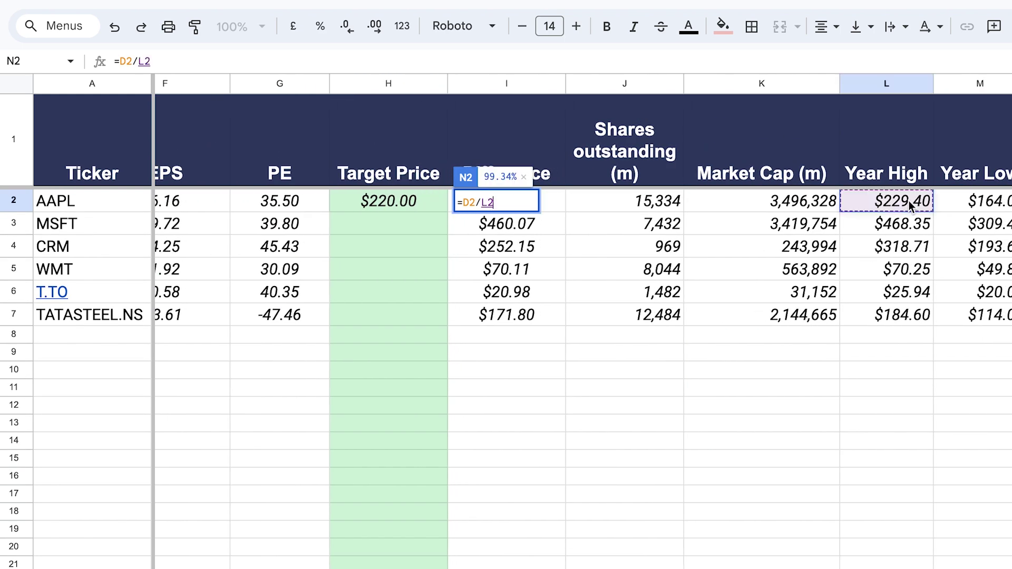
- Put the D2/L2 division in parentheses and subtract 1, completing N2 as =(D2/L2)-1
{"action": "left_click", "coordinate": [123, 61]}
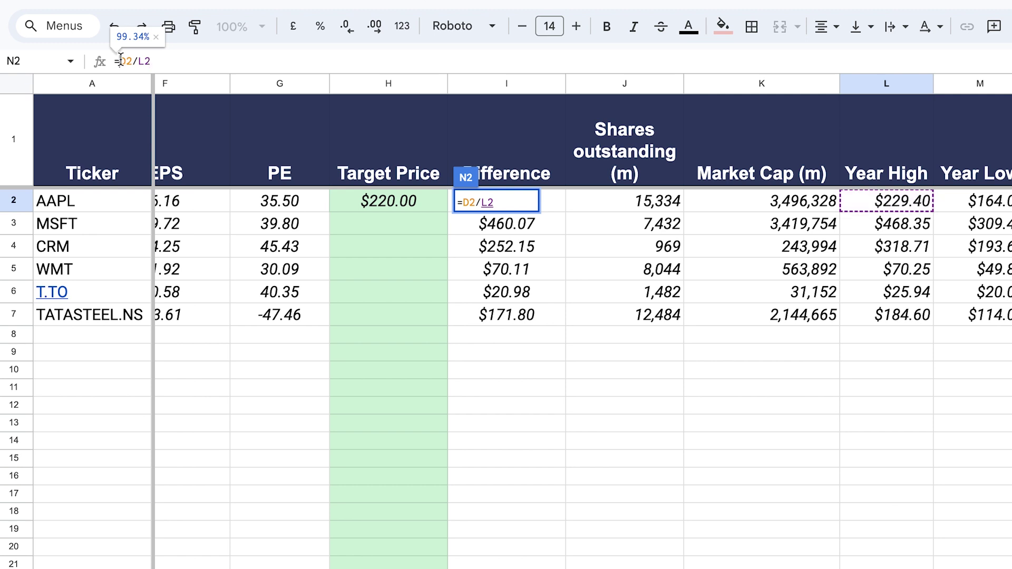
{"action": "type", "text": "("}
{"action": "left_click", "coordinate": [150, 61]}
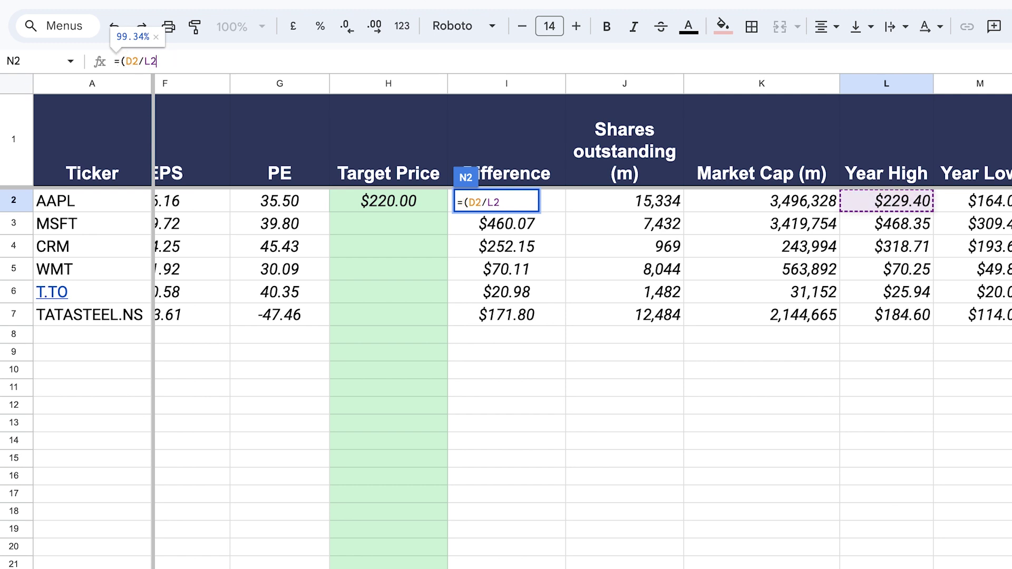
{"action": "type", "text": ")"}
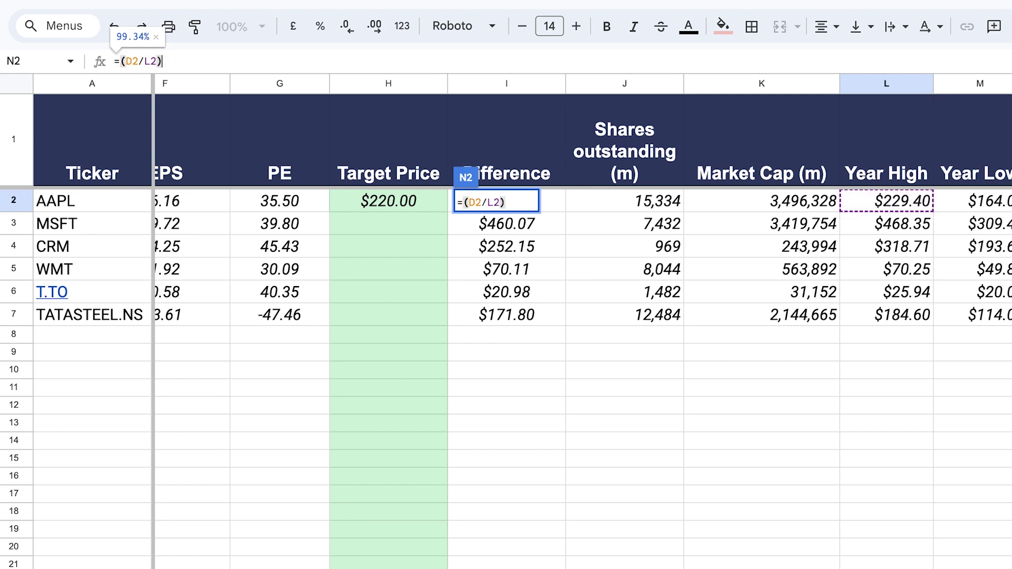
{"action": "scroll", "coordinate": [266, 90], "scroll_direction": "right", "scroll_amount": 4}
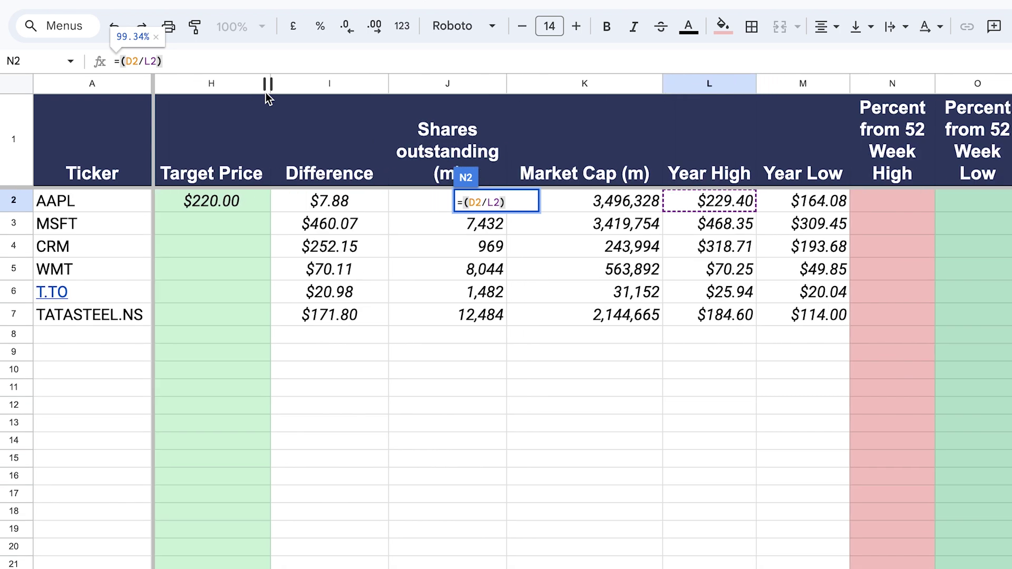
{"action": "scroll", "coordinate": [266, 93], "scroll_direction": "right", "scroll_amount": 2}
{"action": "type", "text": "-1"}
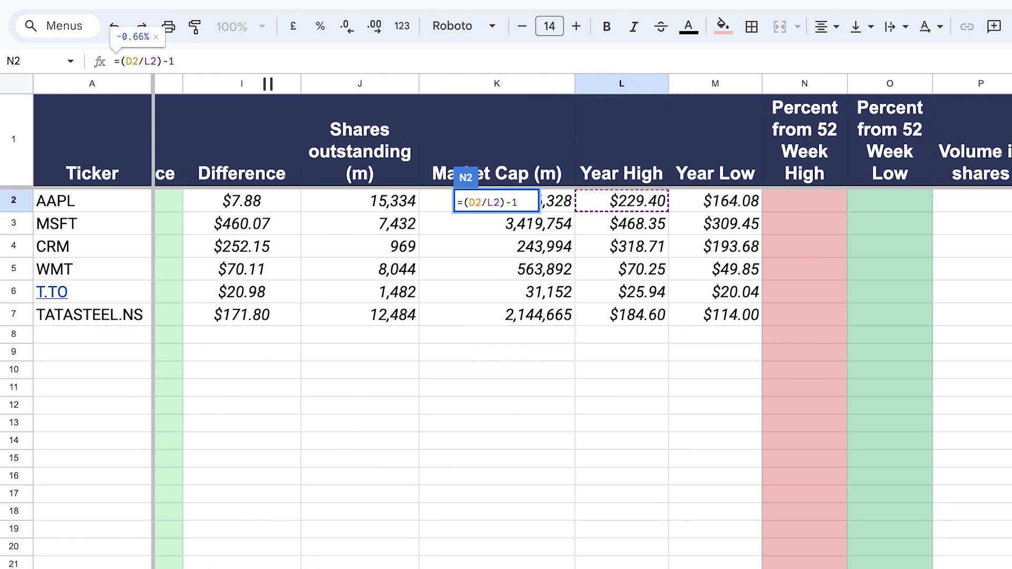
{"action": "key", "text": "Return"}
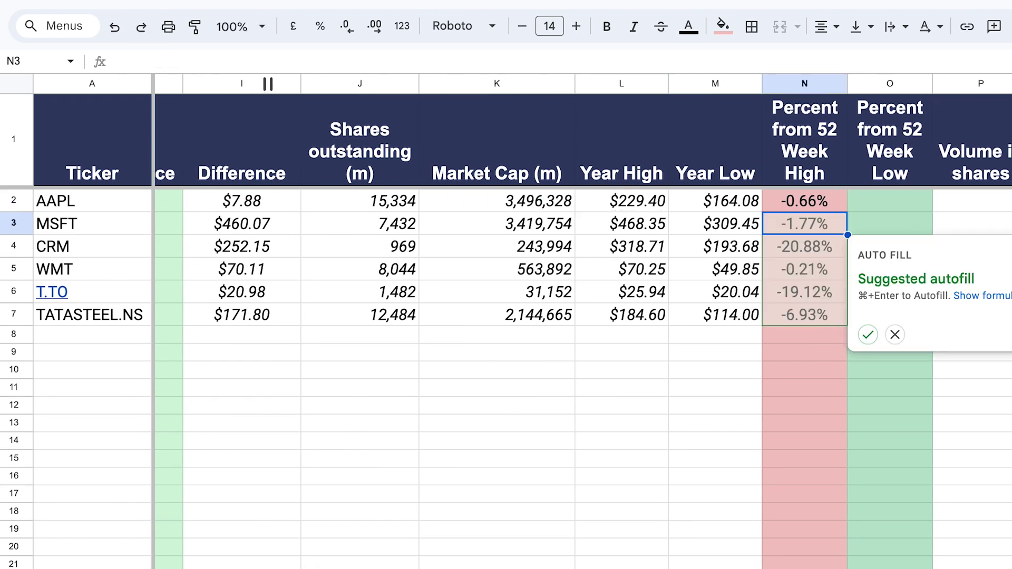
- Fill the N2 percent-from-52-week-high formula down through N7 for the remaining tickers
{"action": "left_click", "coordinate": [814, 204]}
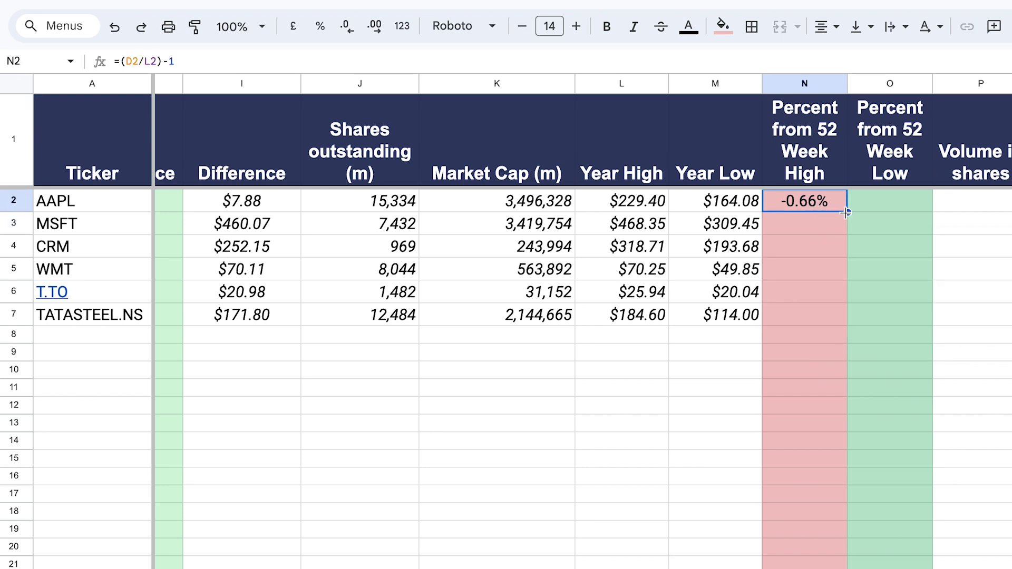
{"action": "left_click_drag", "start_coordinate": [847, 212], "coordinate": [834, 312]}
{"action": "left_click", "coordinate": [815, 426]}
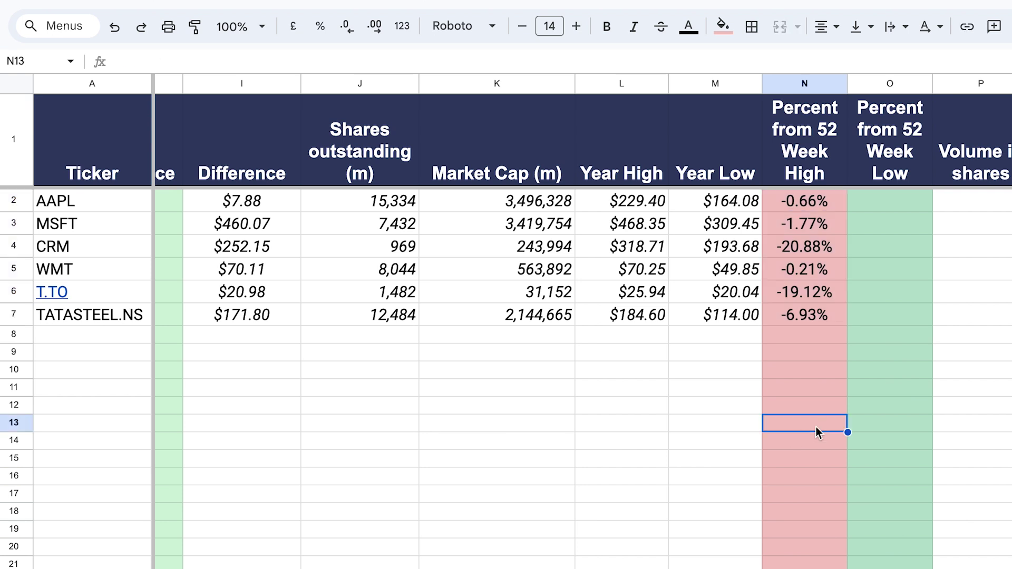
- Copy the formula from N2 into O2 under Percent from 52 Week Low
{"action": "scroll", "coordinate": [807, 407], "scroll_direction": "right", "scroll_amount": 1}
{"action": "scroll", "coordinate": [807, 409], "scroll_direction": "right", "scroll_amount": 2}
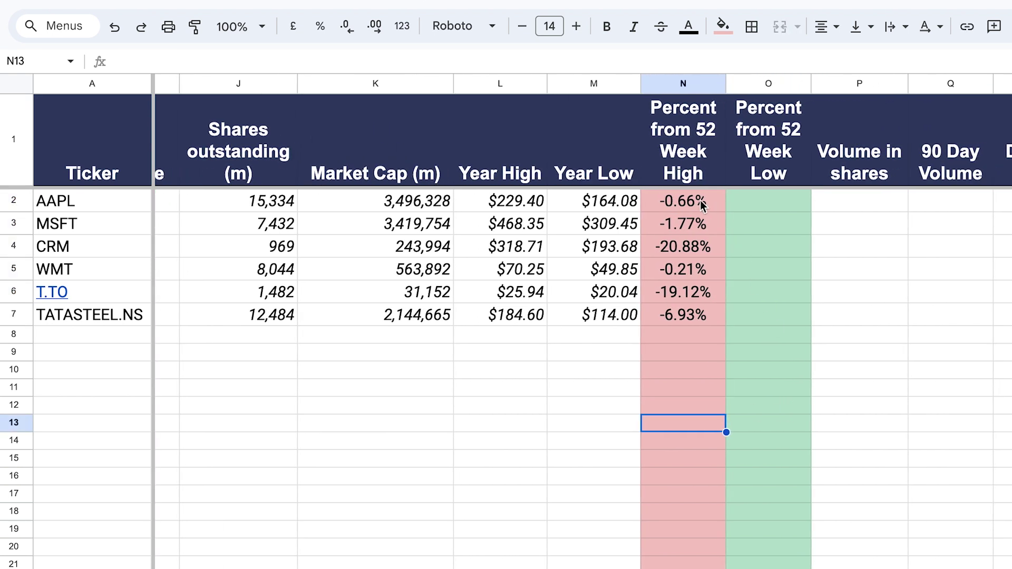
{"action": "left_click", "coordinate": [703, 206]}
{"action": "key", "text": "ctrl+c"}
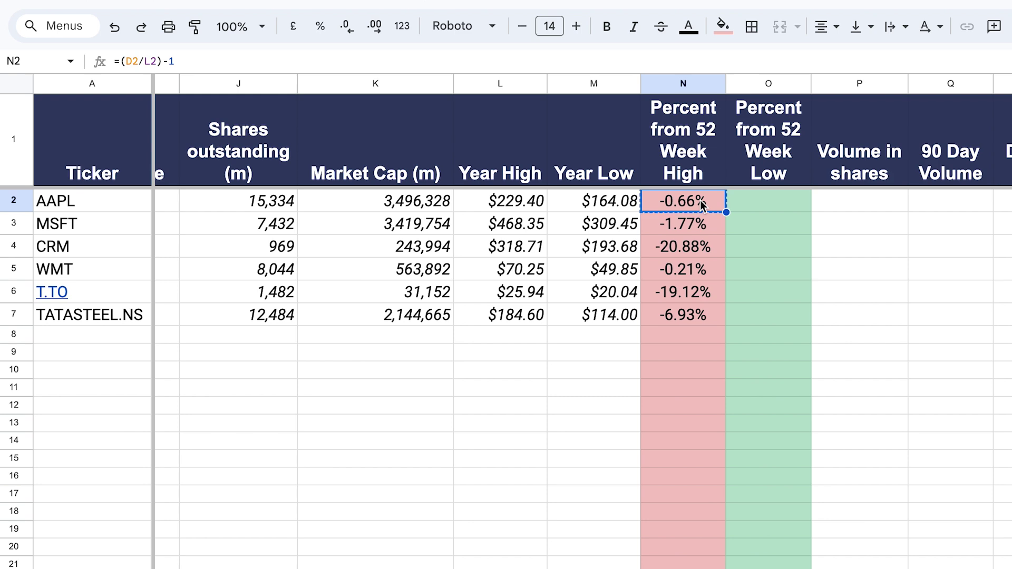
{"action": "left_click", "coordinate": [764, 200]}
{"action": "key", "text": "ctrl+v"}
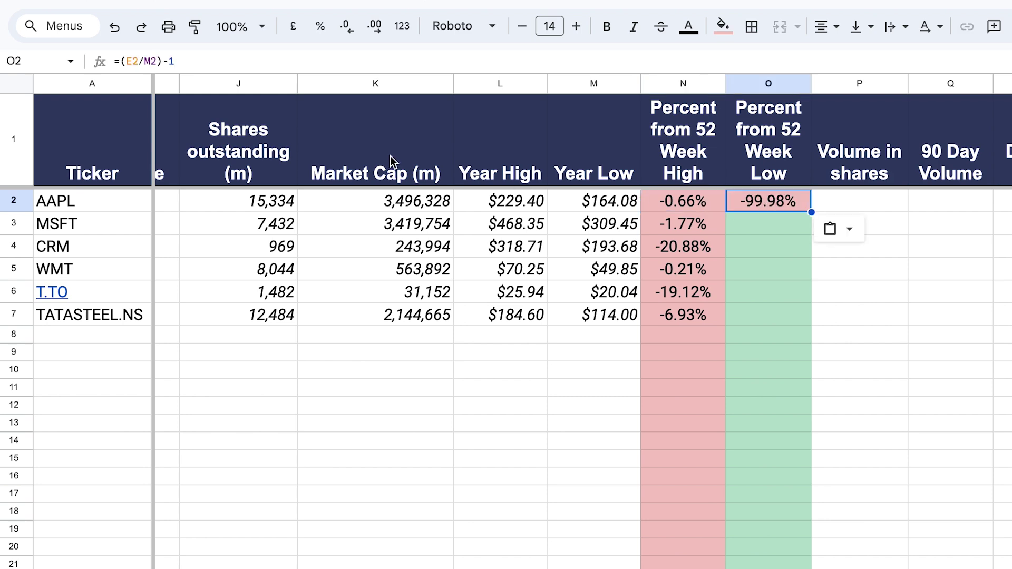
- Replace the E2 reference in the O2 formula with the price in D2, giving =(D2/M2)-1
{"action": "left_click", "coordinate": [157, 61]}
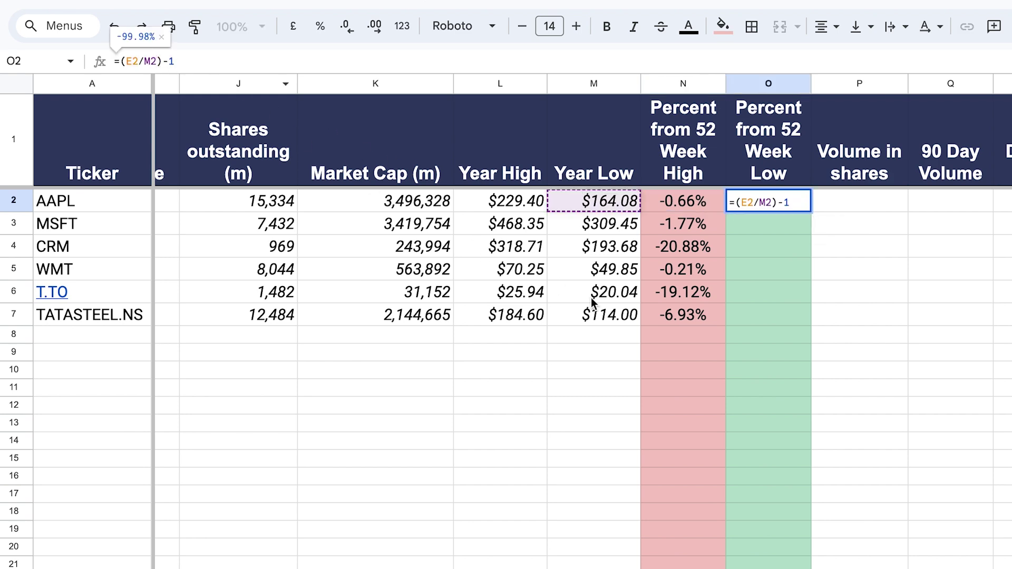
{"action": "scroll", "coordinate": [641, 315], "scroll_direction": "left", "scroll_amount": 15}
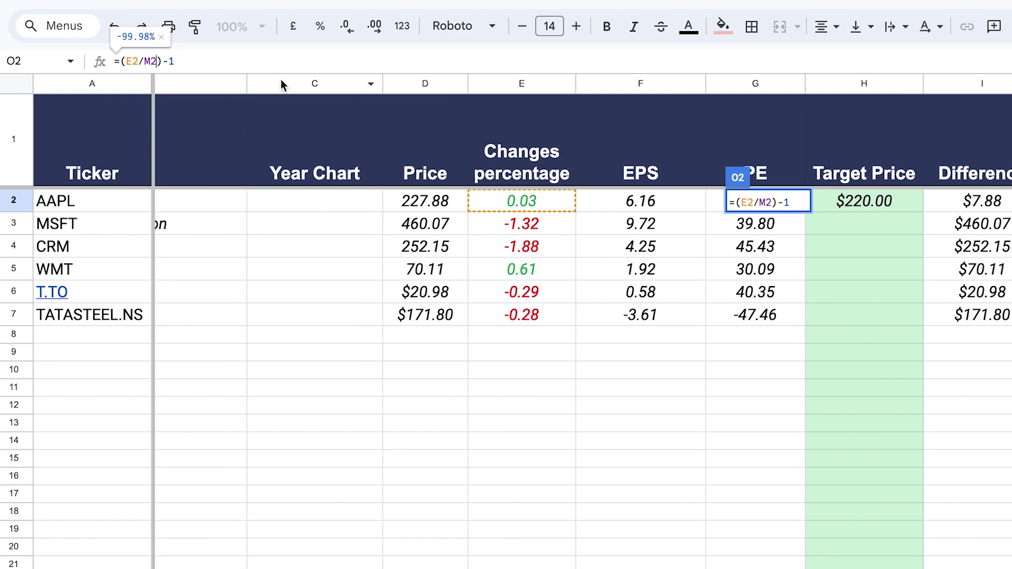
{"action": "double_click", "coordinate": [130, 62]}
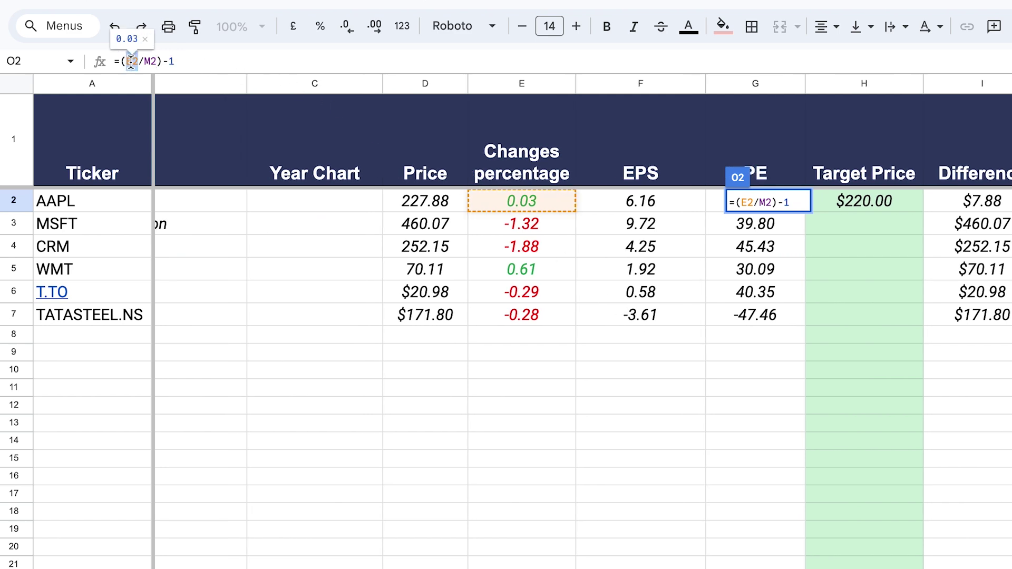
{"action": "left_click", "coordinate": [436, 208]}
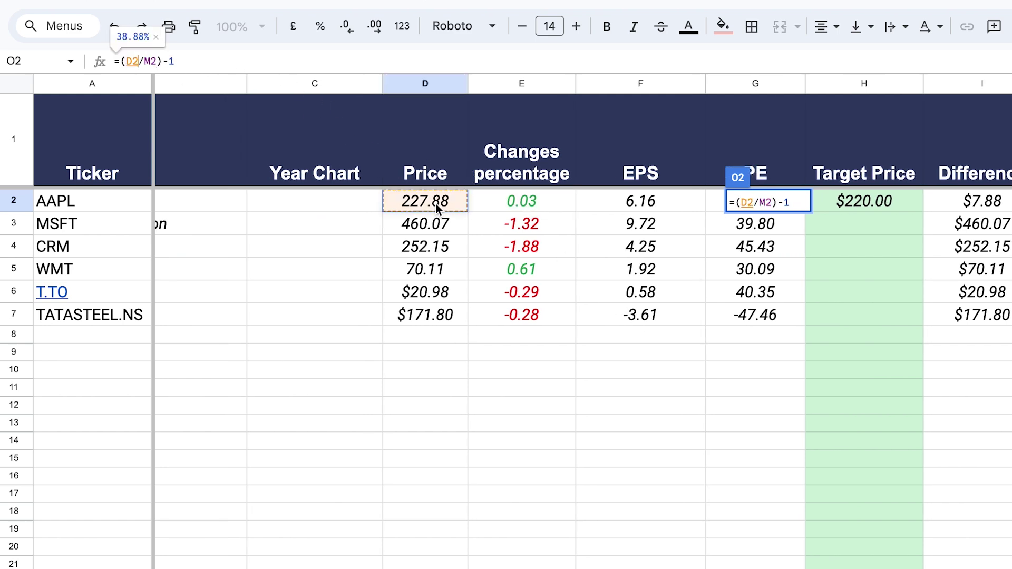
{"action": "key", "text": "Return"}
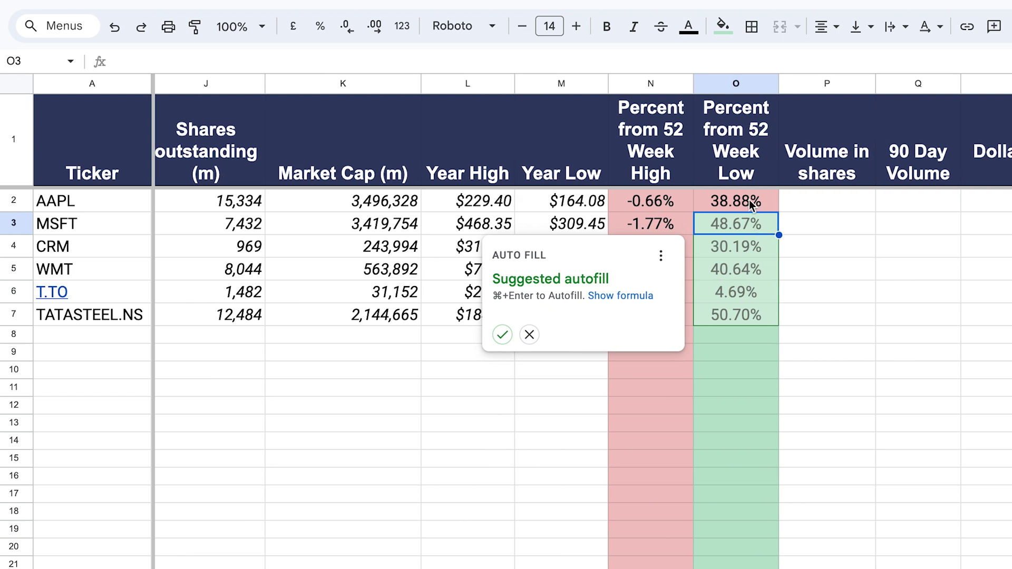
- Fill the O2 percent-from-52-week-low formula down through O7 for the other tickers
{"action": "left_click", "coordinate": [749, 200]}
{"action": "left_click_drag", "start_coordinate": [778, 212], "coordinate": [782, 319]}
{"action": "left_click", "coordinate": [872, 378]}
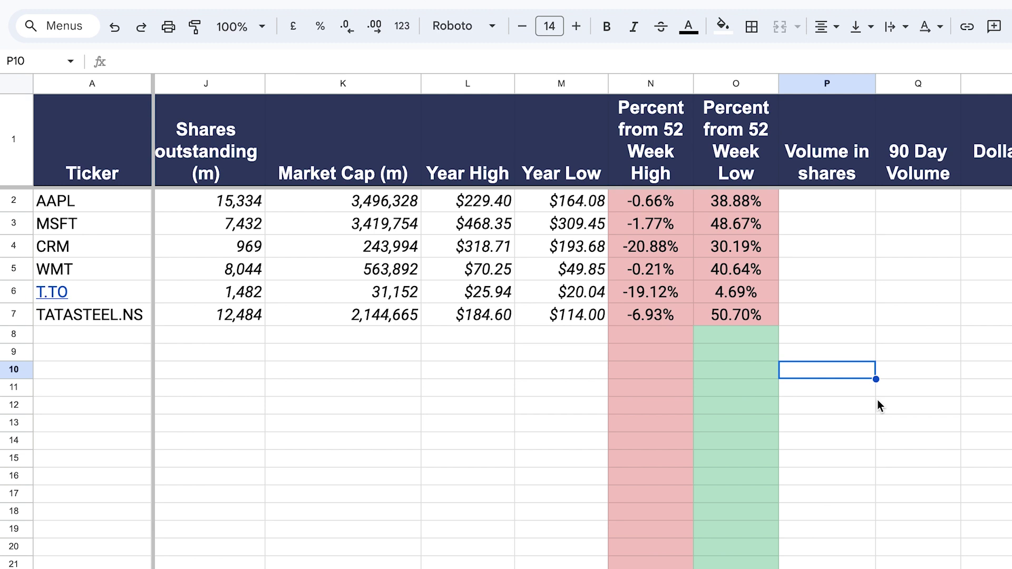
- Start a WISEPRICE formula in P2 with the tickers in A2:A7 as its symbols
{"action": "left_click", "coordinate": [838, 201]}
{"action": "type", "text": "=wise"}
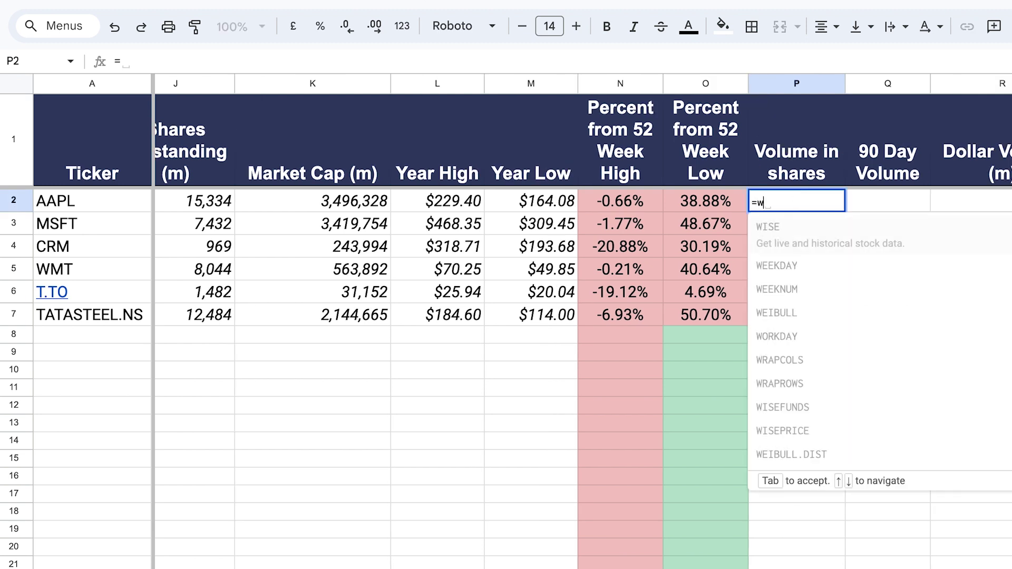
{"action": "key", "text": "Down"}
{"action": "key", "text": "Down"}
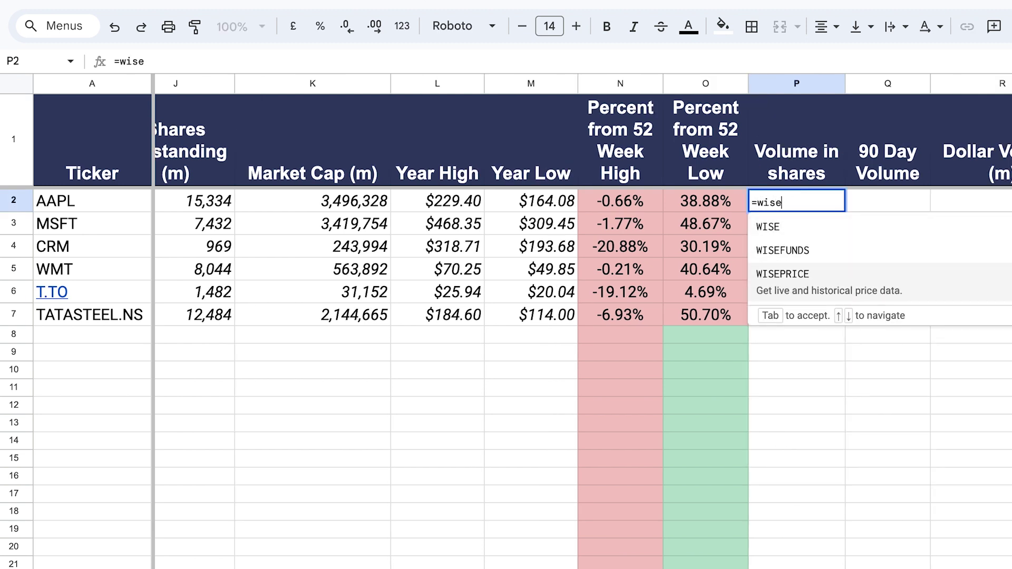
{"action": "key", "text": "Tab"}
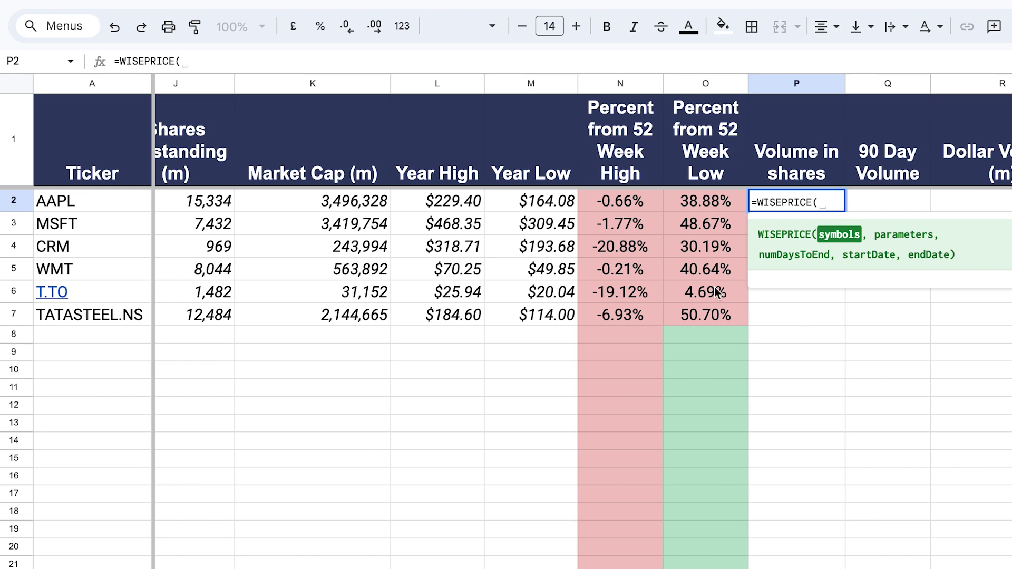
{"action": "left_click_drag", "start_coordinate": [100, 199], "coordinate": [120, 309]}
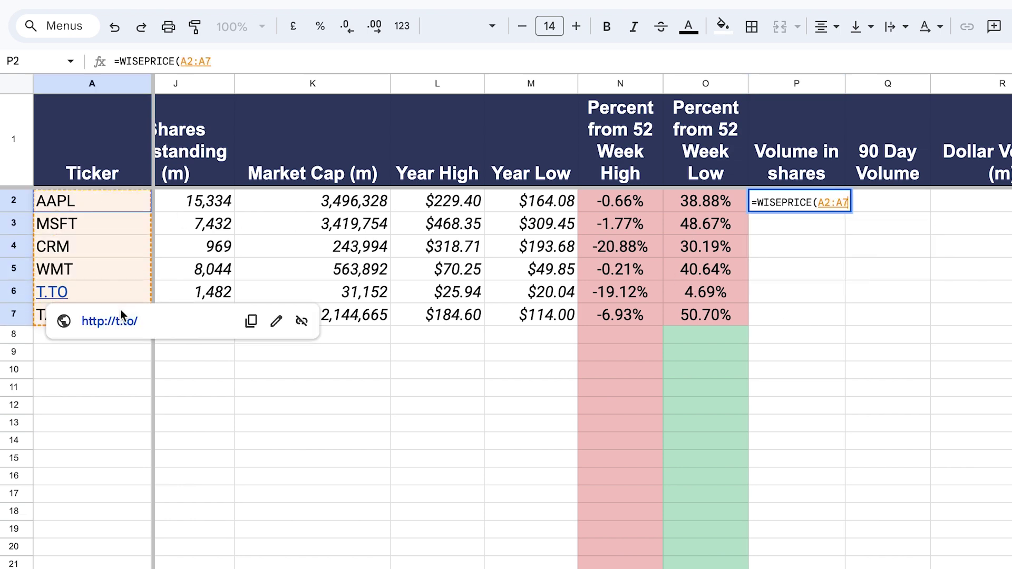
{"action": "type", "text": ","}
{"action": "scroll", "coordinate": [527, 263], "scroll_direction": "left", "scroll_amount": 5}
{"action": "left_click_drag", "start_coordinate": [632, 200], "coordinate": [681, 259]}
{"action": "scroll", "coordinate": [678, 262], "scroll_direction": "right", "scroll_amount": 5}
{"action": "key", "text": "BackSpace"}
{"action": "key", "text": "BackSpace"}
{"action": "key", "text": "BackSpace"}
- Finish the P2 formula with the parameter "volume" as =WISEPRICE(A2:A7,"volume") and select the volume cells P2:P7
{"action": "type", "text": "\"v"}
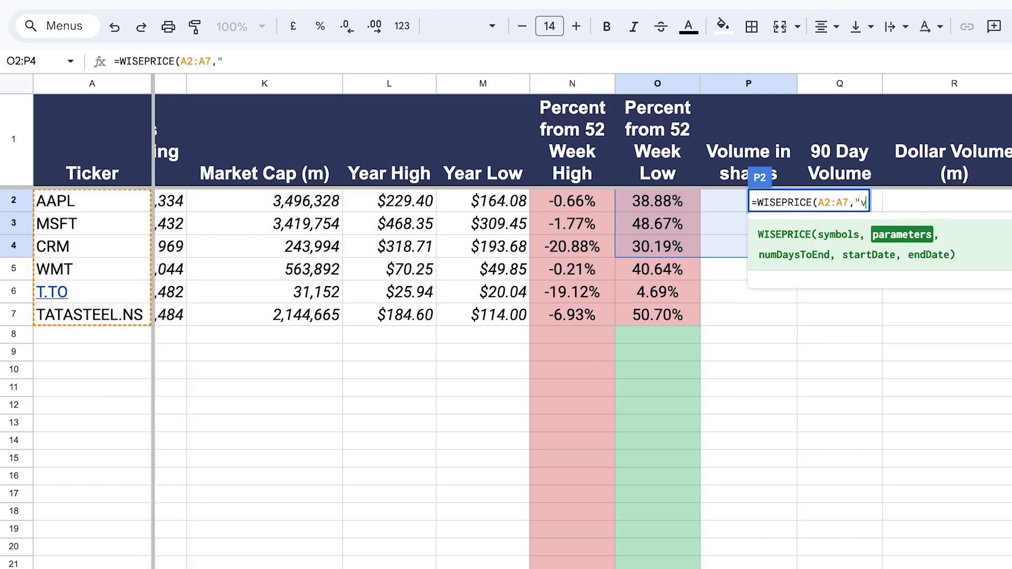
{"action": "type", "text": "olume"}
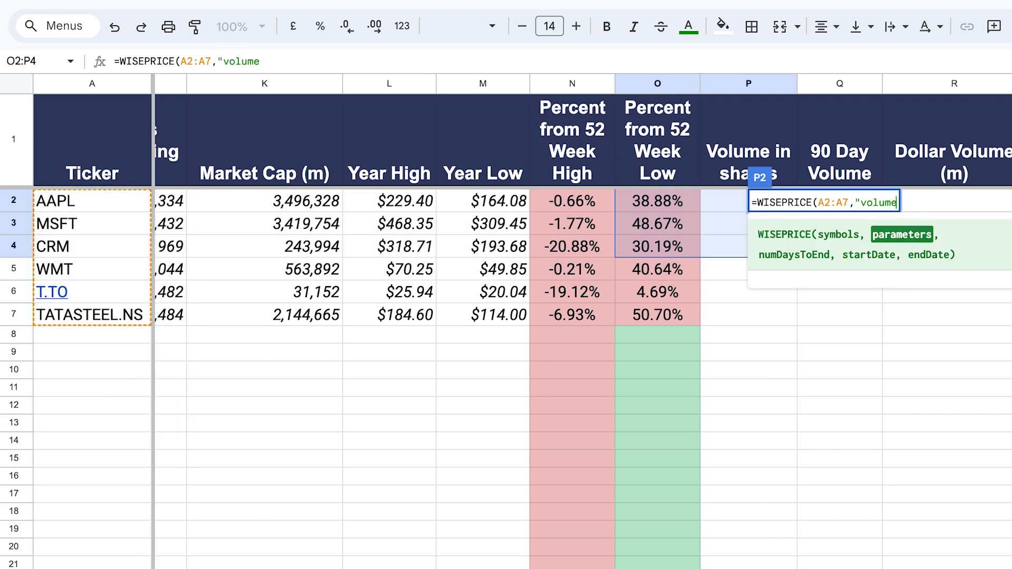
{"action": "type", "text": "\")"}
{"action": "key", "text": "Return"}
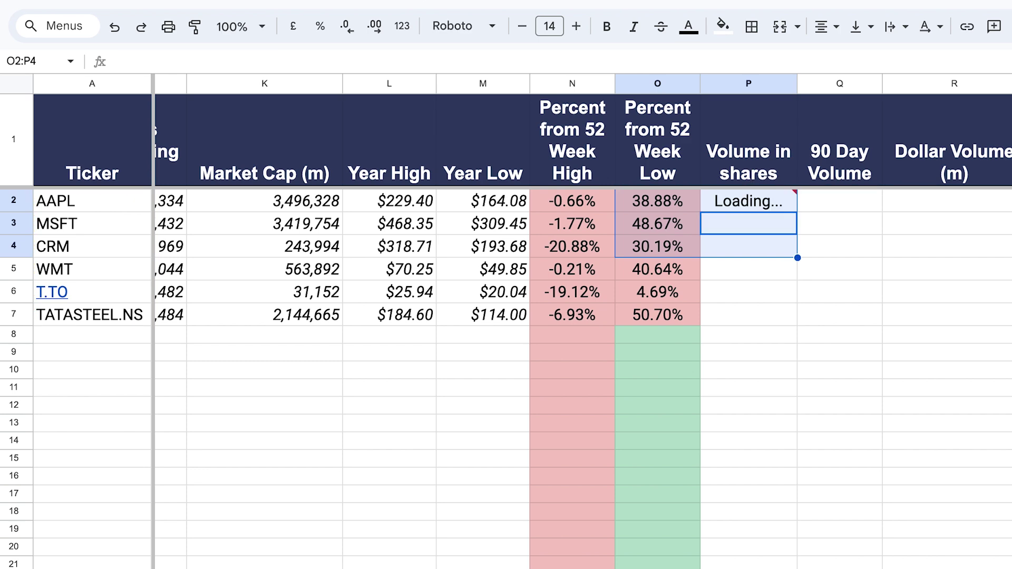
{"action": "left_click", "coordinate": [841, 428]}
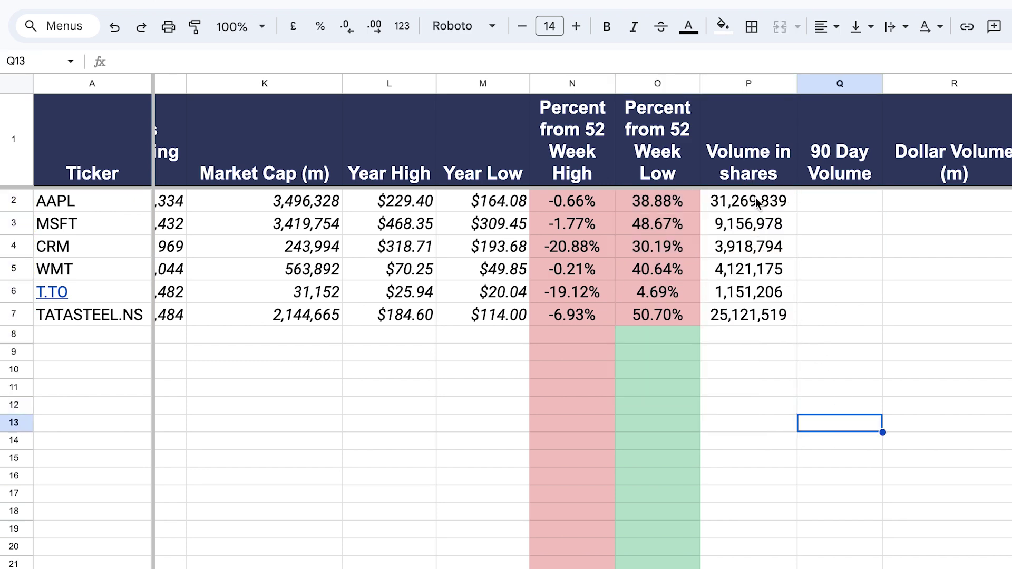
{"action": "left_click_drag", "start_coordinate": [757, 202], "coordinate": [768, 315]}
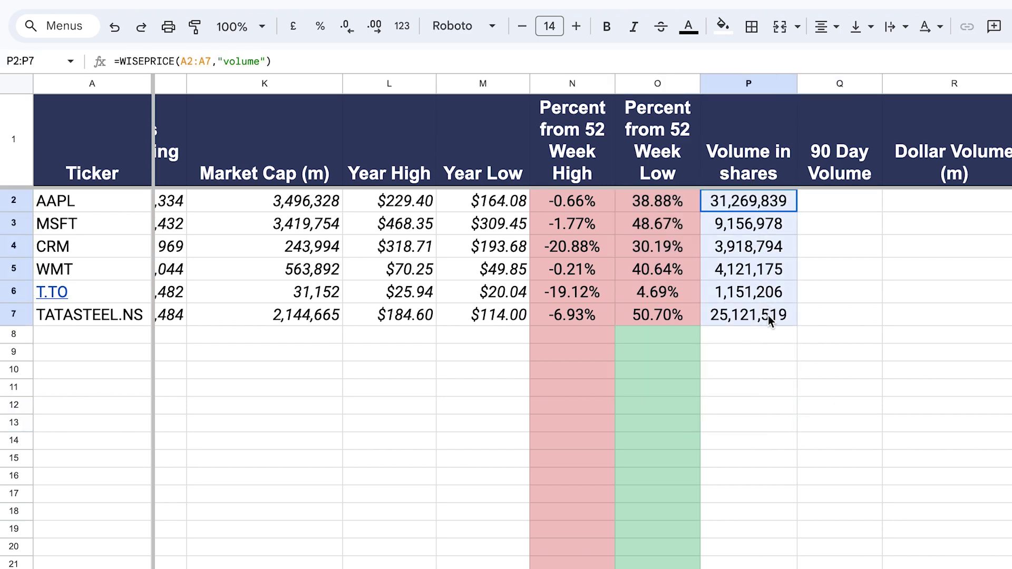
- Enter =P2*D2 in R2 to calculate the AAPL dollar volume from its share volume and price
{"action": "left_click", "coordinate": [906, 321]}
{"action": "left_click", "coordinate": [953, 208]}
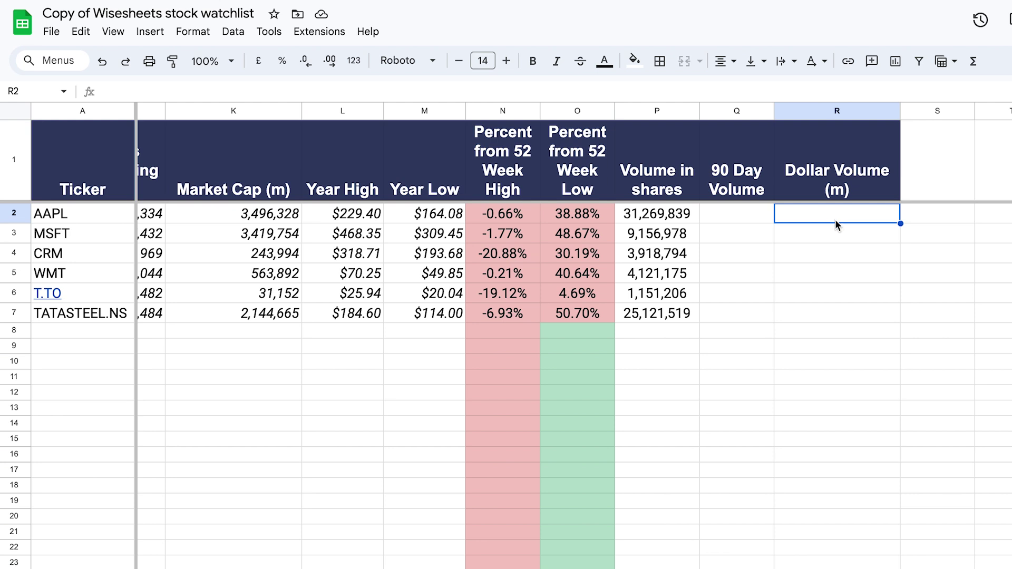
{"action": "type", "text": "="}
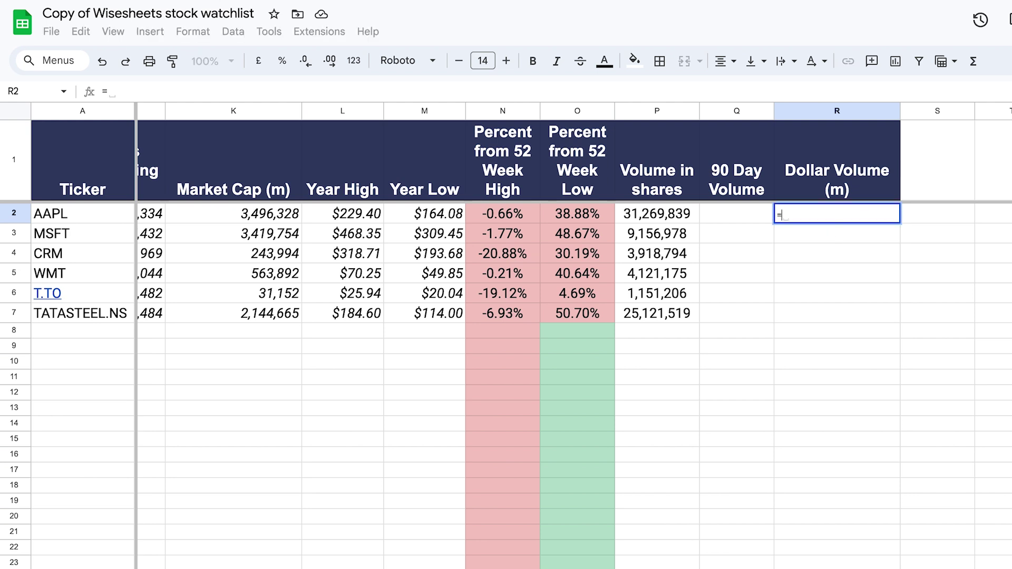
{"action": "left_click", "coordinate": [670, 218]}
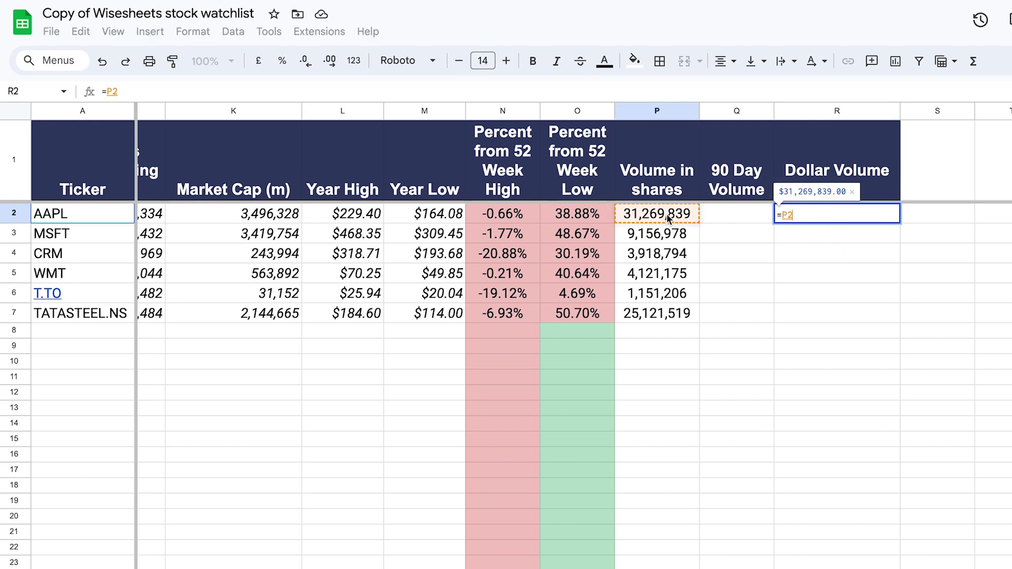
{"action": "type", "text": "*"}
{"action": "scroll", "coordinate": [662, 216], "scroll_direction": "left", "scroll_amount": 10}
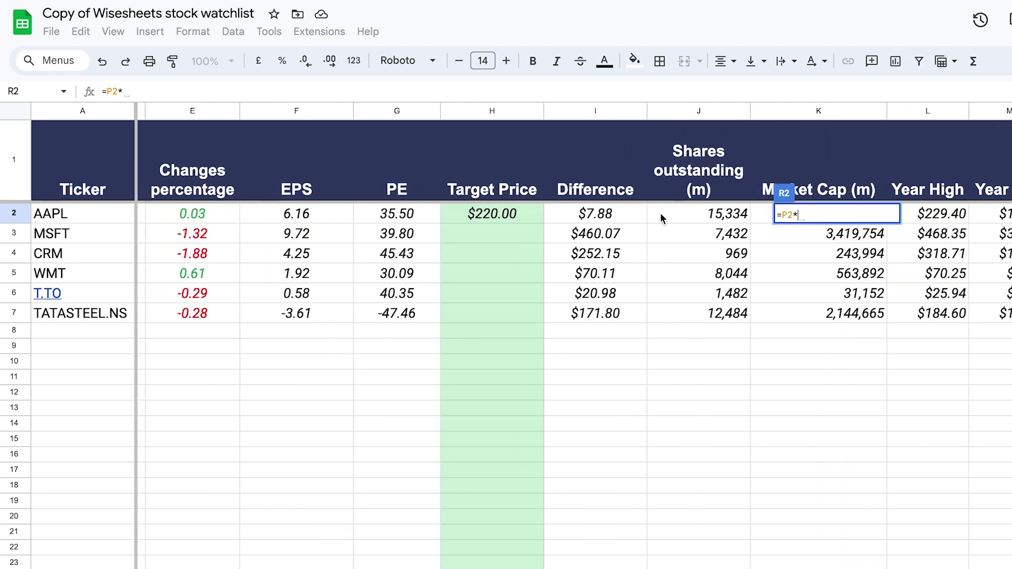
{"action": "scroll", "coordinate": [368, 229], "scroll_direction": "left", "scroll_amount": 3}
{"action": "left_click", "coordinate": [238, 213]}
{"action": "key", "text": "Return"}
- Fill the R2 dollar volume formula down through R7 for the other tickers
{"action": "scroll", "coordinate": [849, 308], "scroll_direction": "right", "scroll_amount": 10}
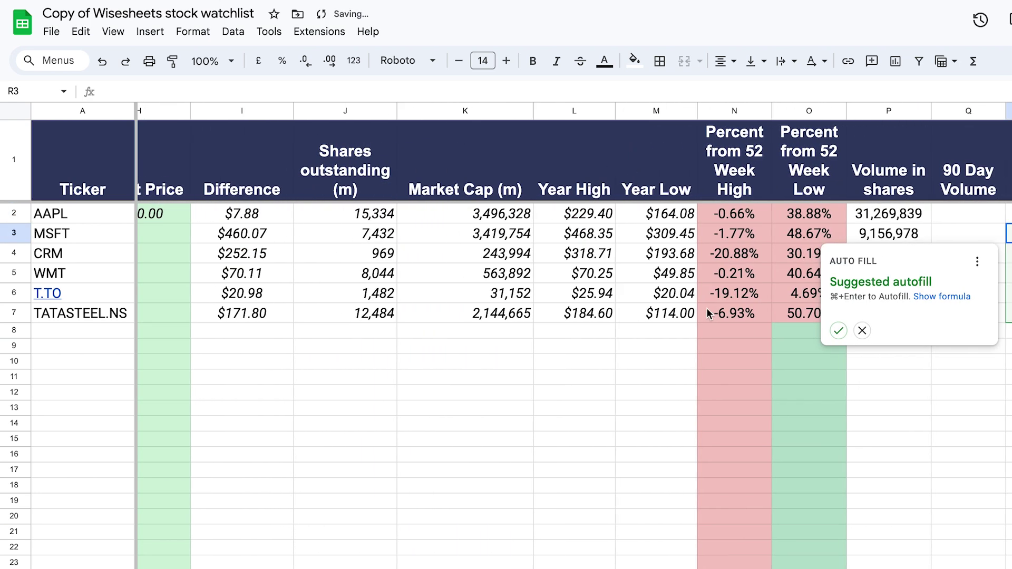
{"action": "left_click", "coordinate": [724, 216]}
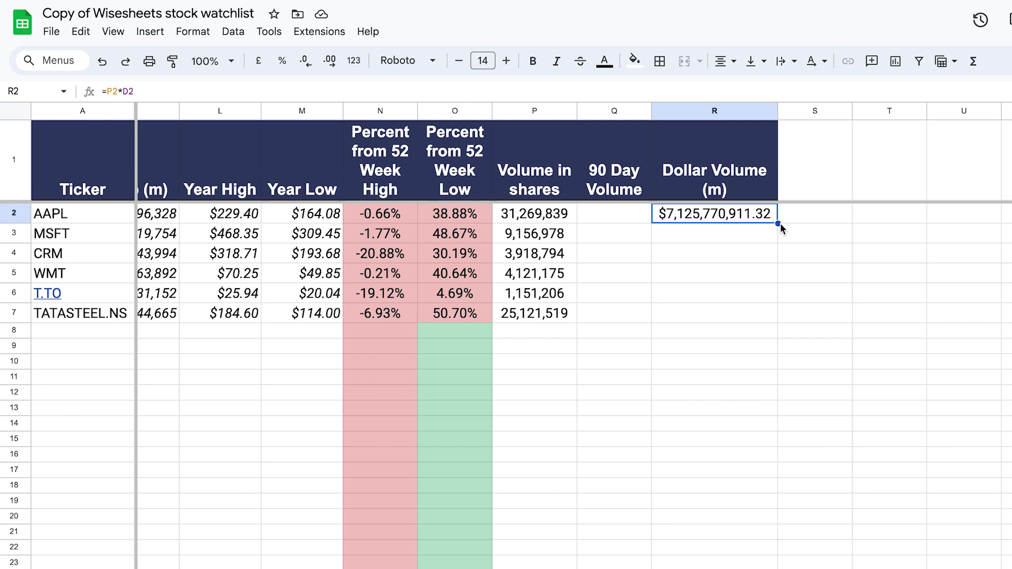
{"action": "left_click_drag", "start_coordinate": [779, 225], "coordinate": [778, 312]}
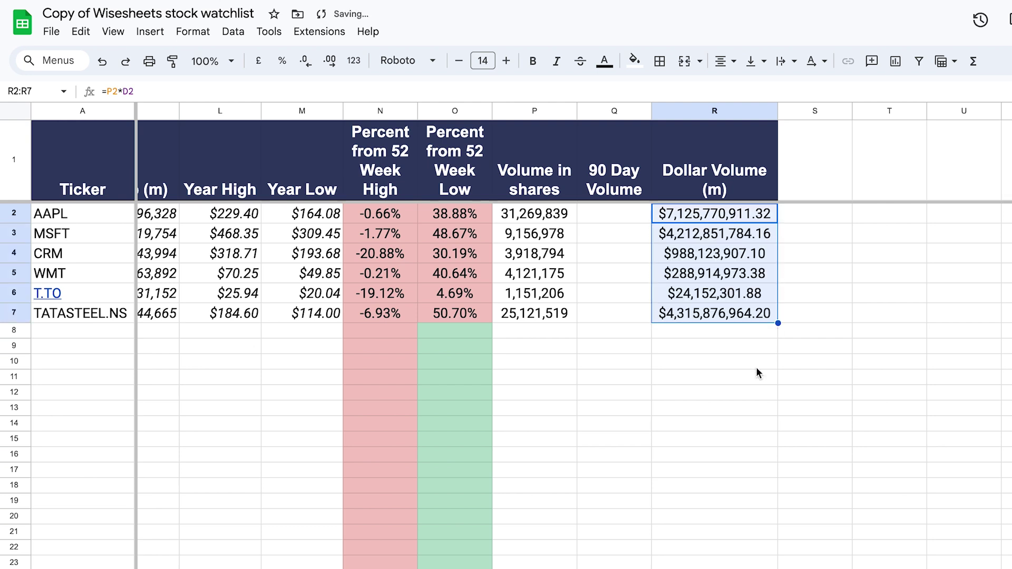
{"action": "left_click", "coordinate": [756, 373]}
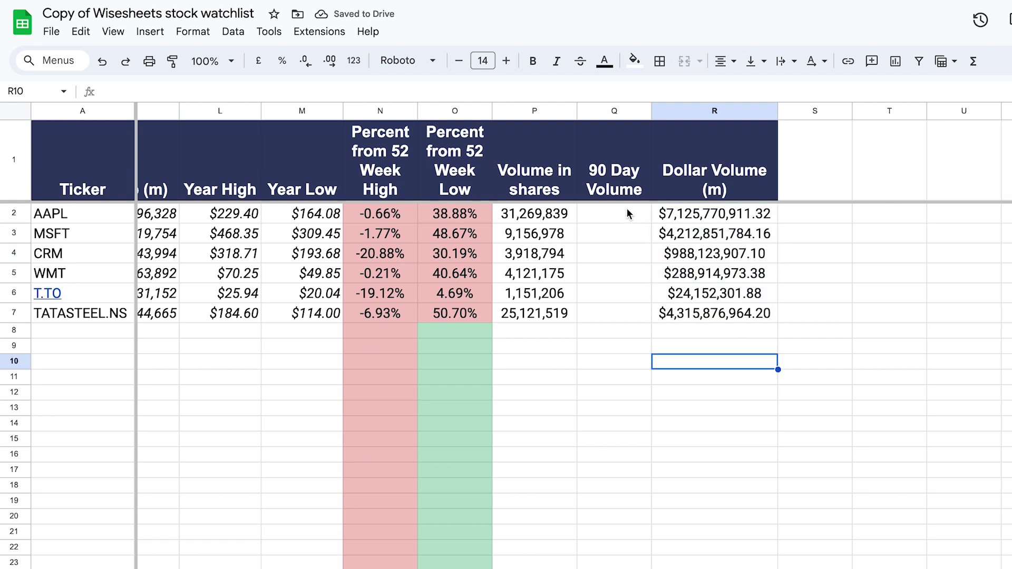
- Start a WISEPRICE formula in the empty cell C10 with the AAPL ticker in A2 as its symbol
{"action": "left_click_drag", "start_coordinate": [627, 211], "coordinate": [629, 314]}
{"action": "scroll", "coordinate": [630, 338], "scroll_direction": "left", "scroll_amount": 10}
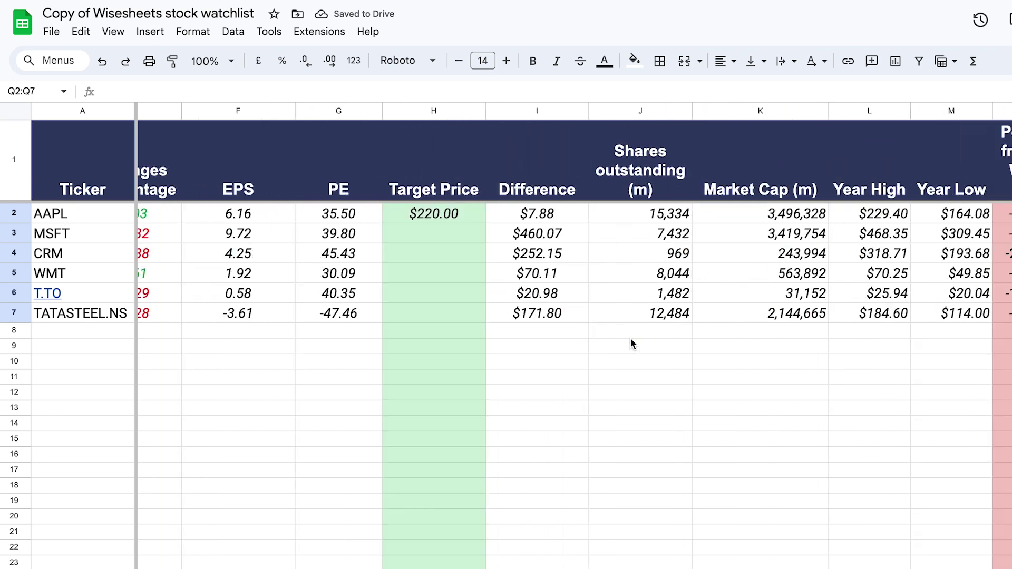
{"action": "scroll", "coordinate": [631, 338], "scroll_direction": "left", "scroll_amount": 5}
{"action": "left_click_drag", "start_coordinate": [412, 213], "coordinate": [413, 289]}
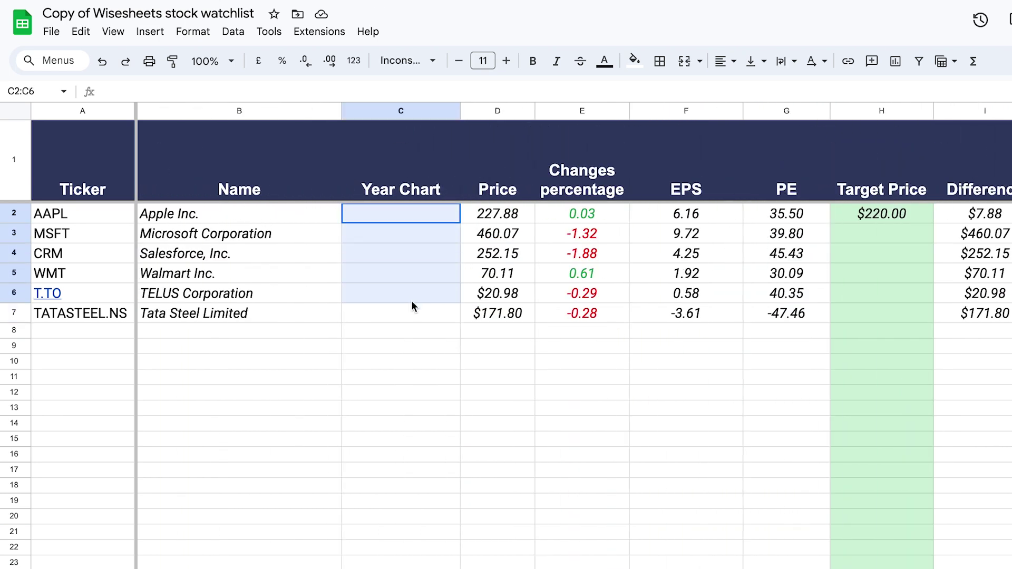
{"action": "left_click", "coordinate": [407, 362]}
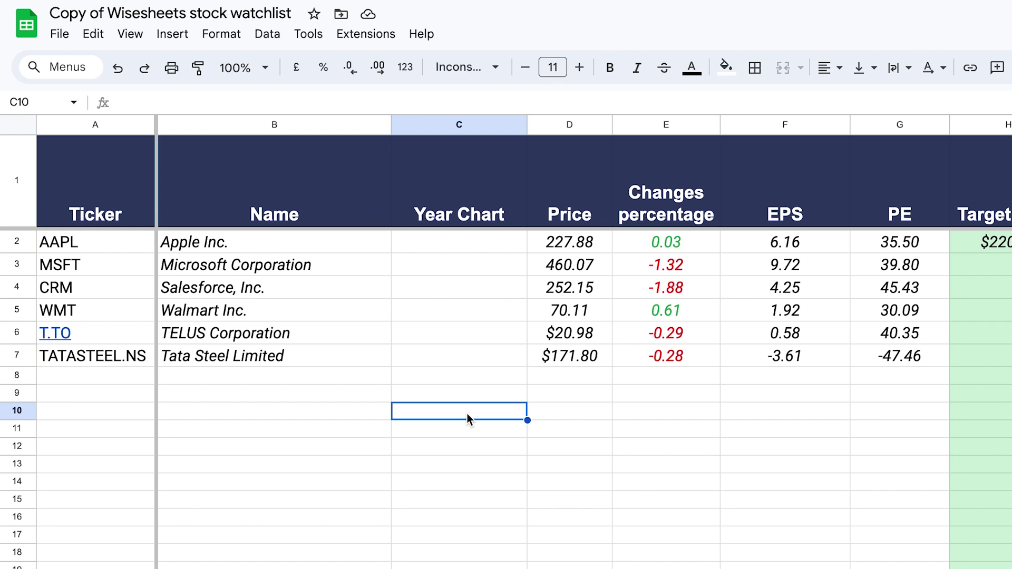
{"action": "type", "text": "="}
{"action": "type", "text": "ise"}
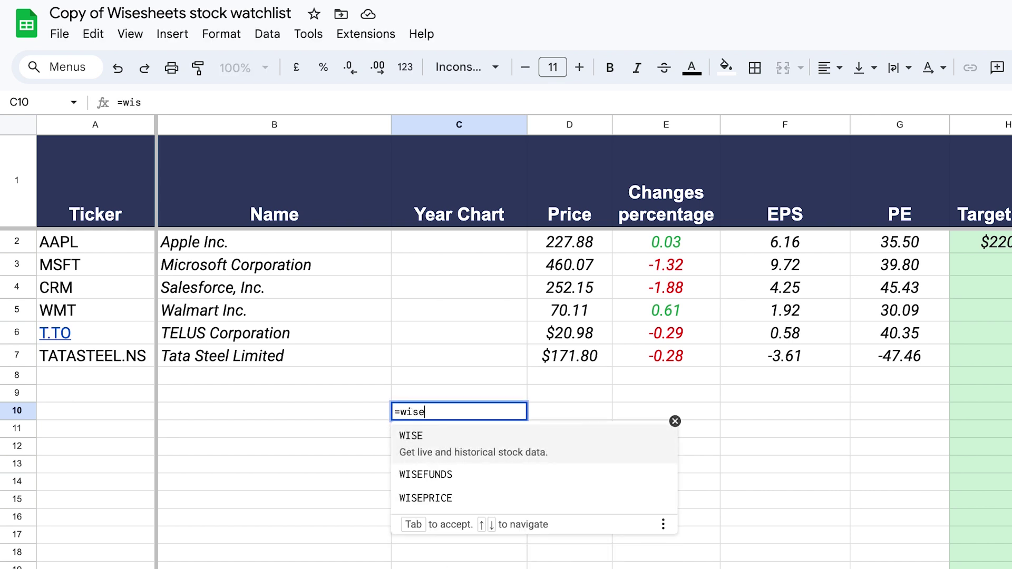
{"action": "key", "text": "Down"}
{"action": "key", "text": "Down"}
{"action": "key", "text": "Tab"}
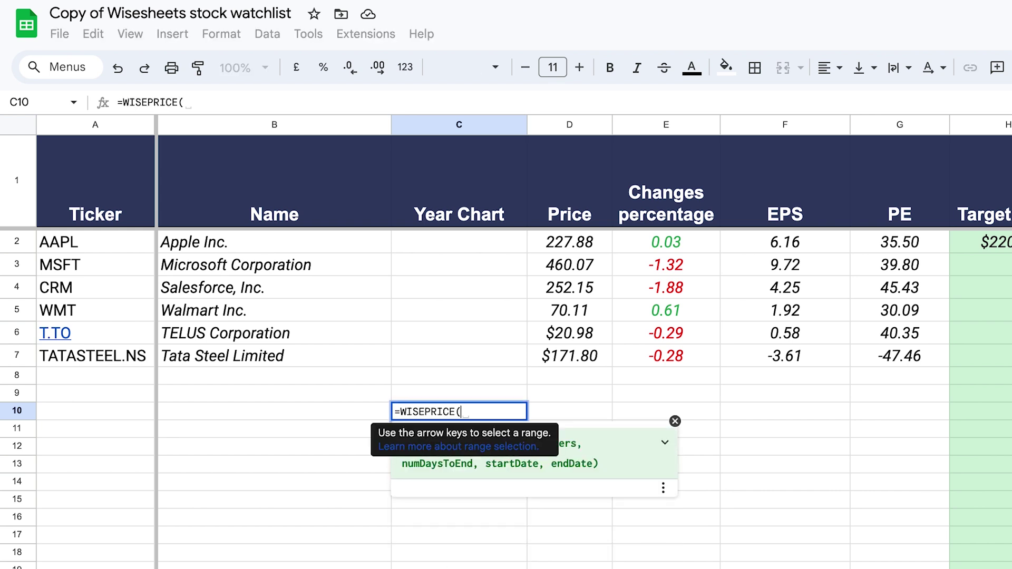
{"action": "left_click", "coordinate": [92, 244]}
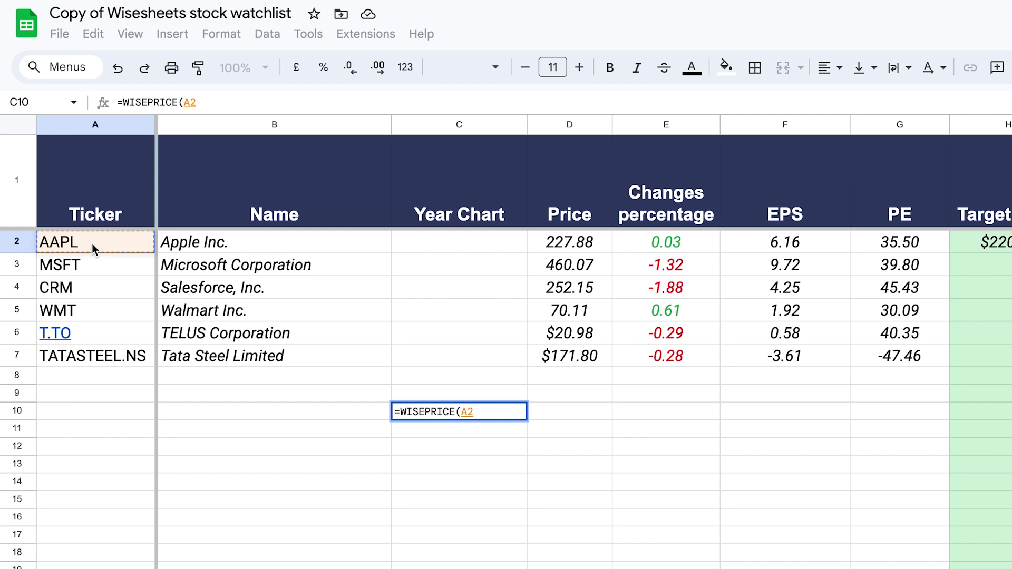
- Finish the C10 formula as =WISEPRICE(A2, "close",365) and look over the returned dates and closing prices
{"action": "type", "text": ", \"cl"}
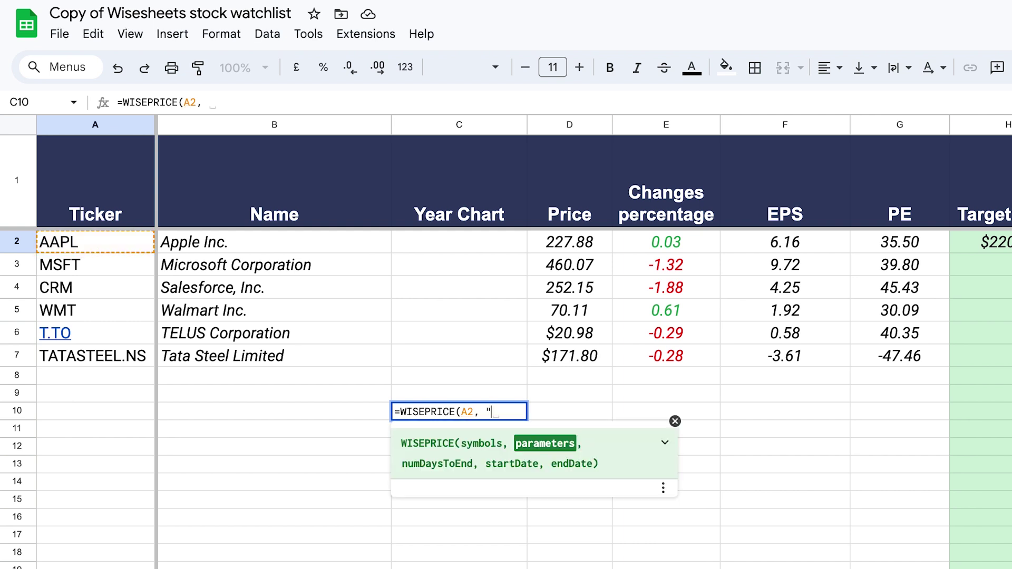
{"action": "type", "text": "ose\""}
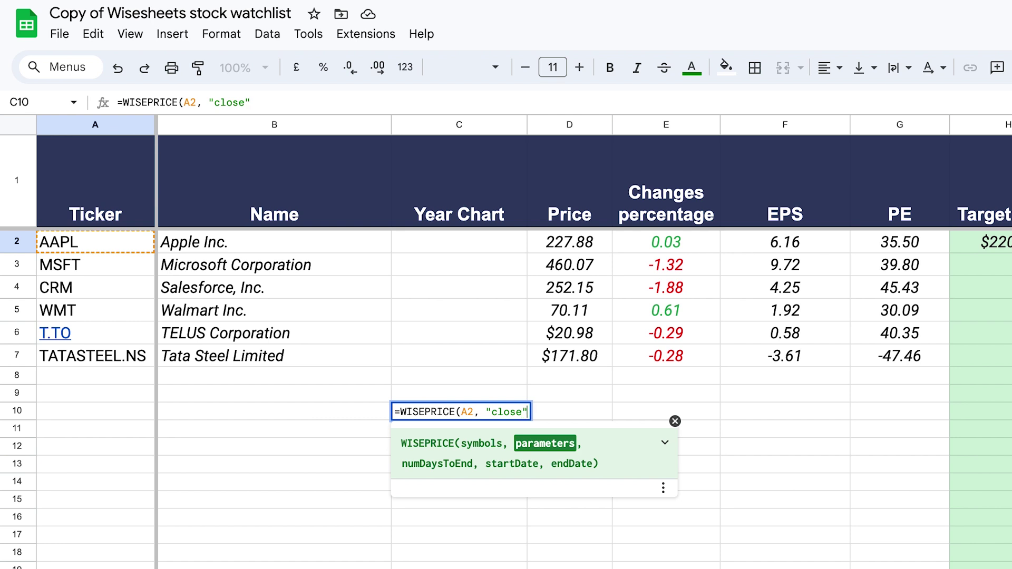
{"action": "type", "text": ","}
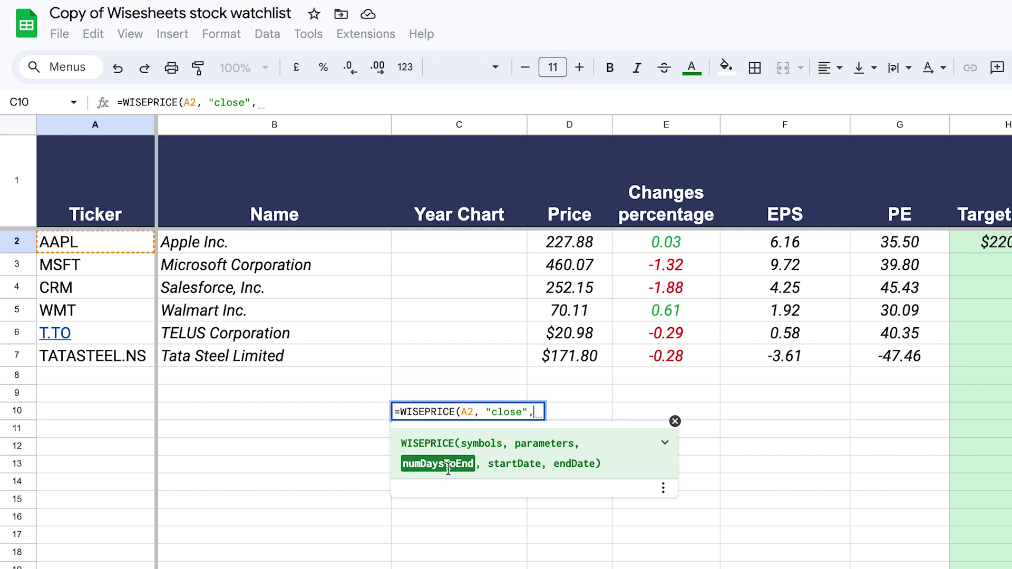
{"action": "key", "text": "BackSpace"}
{"action": "type", "text": "365"}
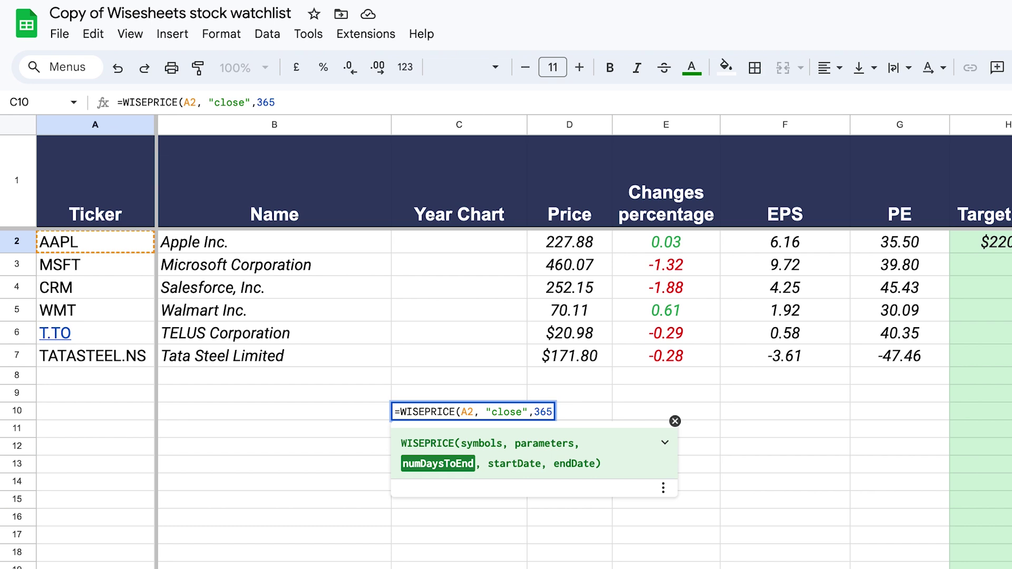
{"action": "type", "text": ")"}
{"action": "key", "text": "Return"}
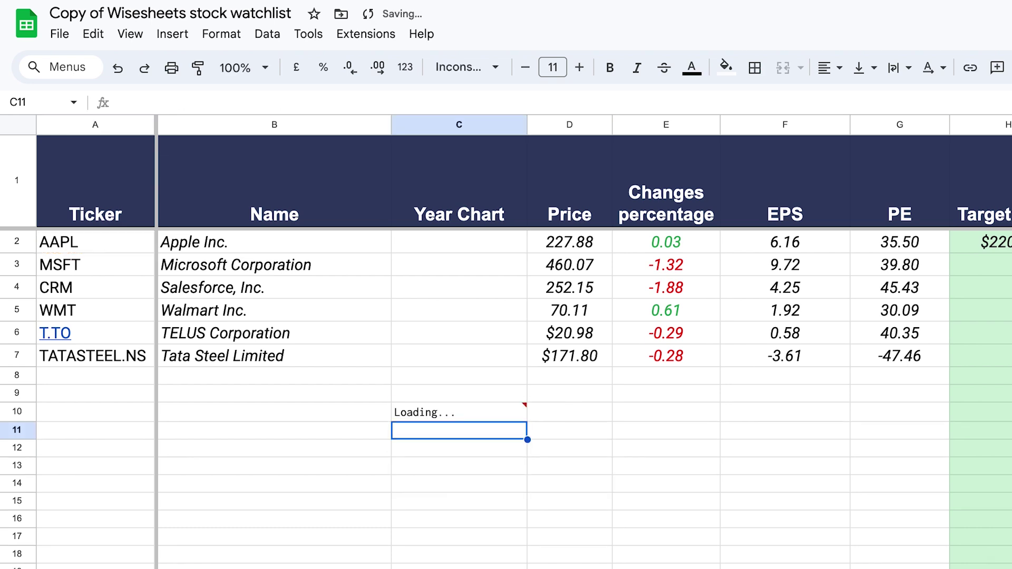
{"action": "scroll", "coordinate": [436, 513], "scroll_direction": "down", "scroll_amount": 8}
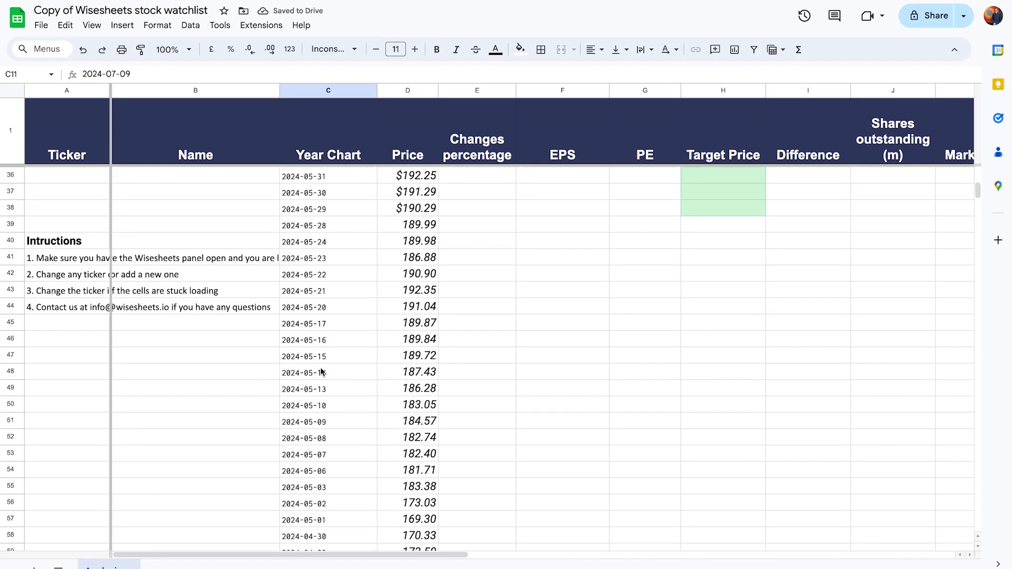
{"action": "scroll", "coordinate": [323, 373], "scroll_direction": "up", "scroll_amount": 10}
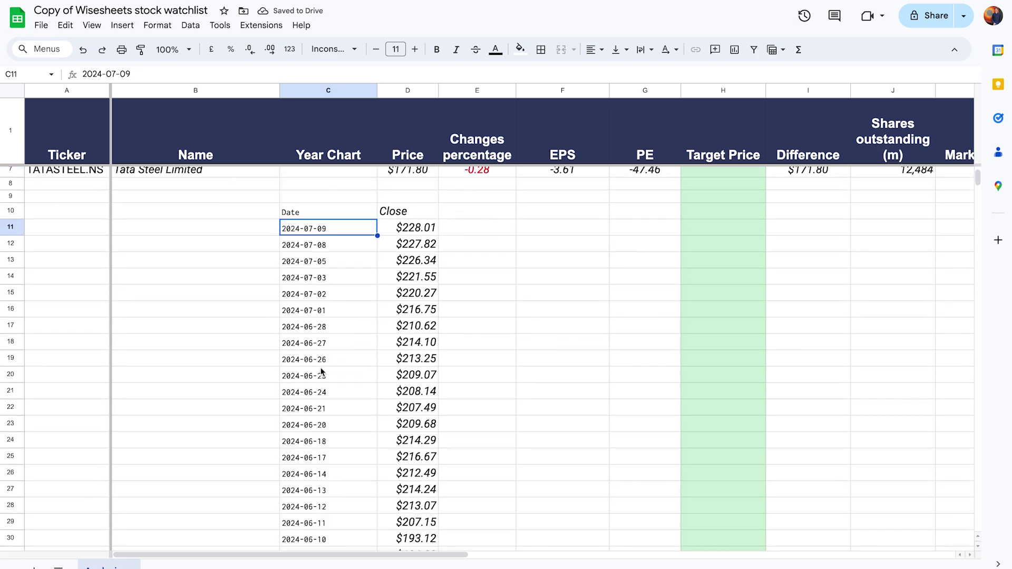
{"action": "scroll", "coordinate": [321, 371], "scroll_direction": "up", "scroll_amount": 2}
{"action": "scroll", "coordinate": [322, 370], "scroll_direction": "down", "scroll_amount": 1}
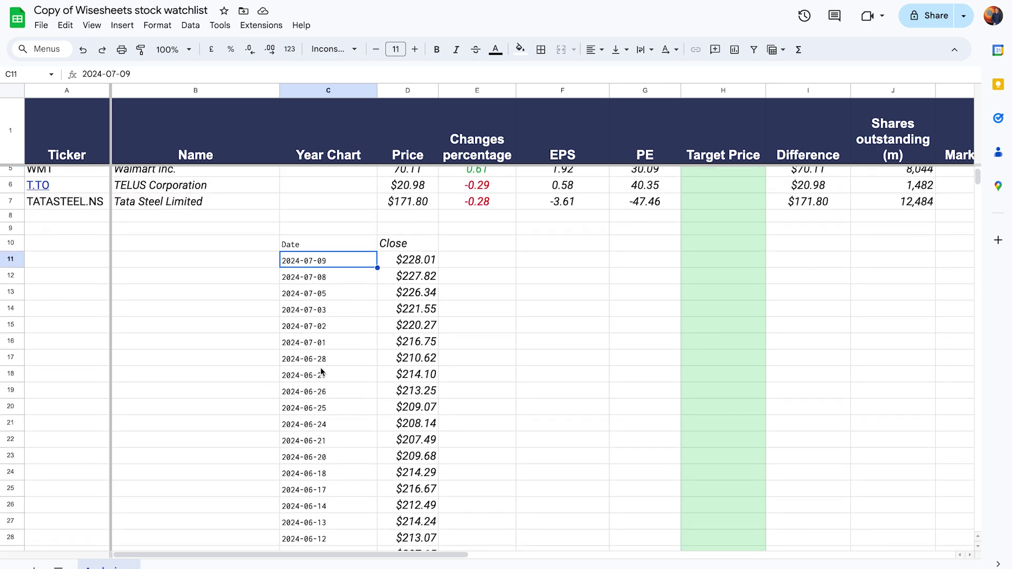
- Wrap the C10 formula in SORT as =sort(WISEPRICE(A2, "close",365)) to put the price history in chronological order
{"action": "left_click", "coordinate": [311, 246]}
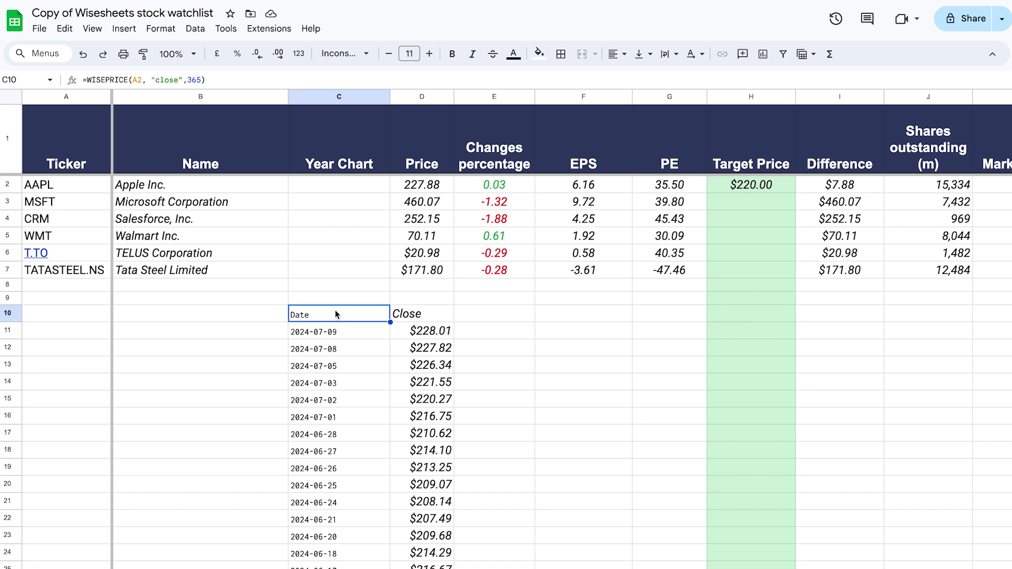
{"action": "left_click", "coordinate": [164, 83]}
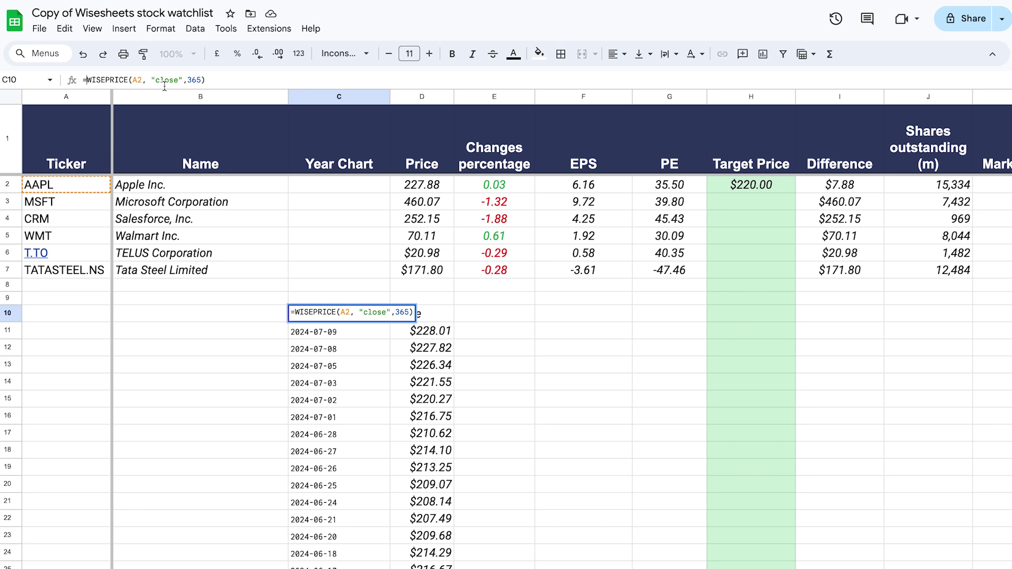
{"action": "type", "text": "sort"}
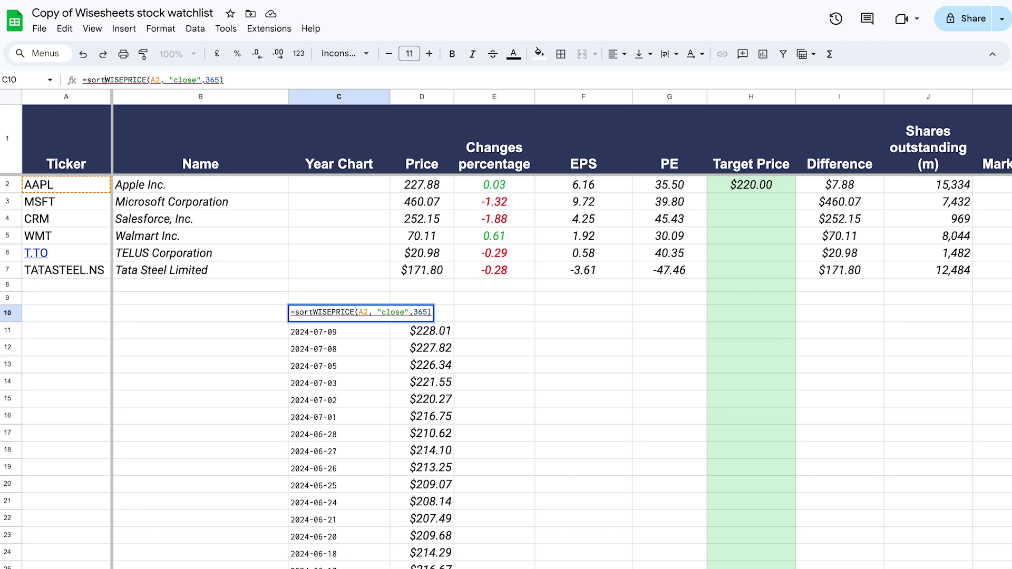
{"action": "type", "text": "("}
{"action": "left_click", "coordinate": [239, 81]}
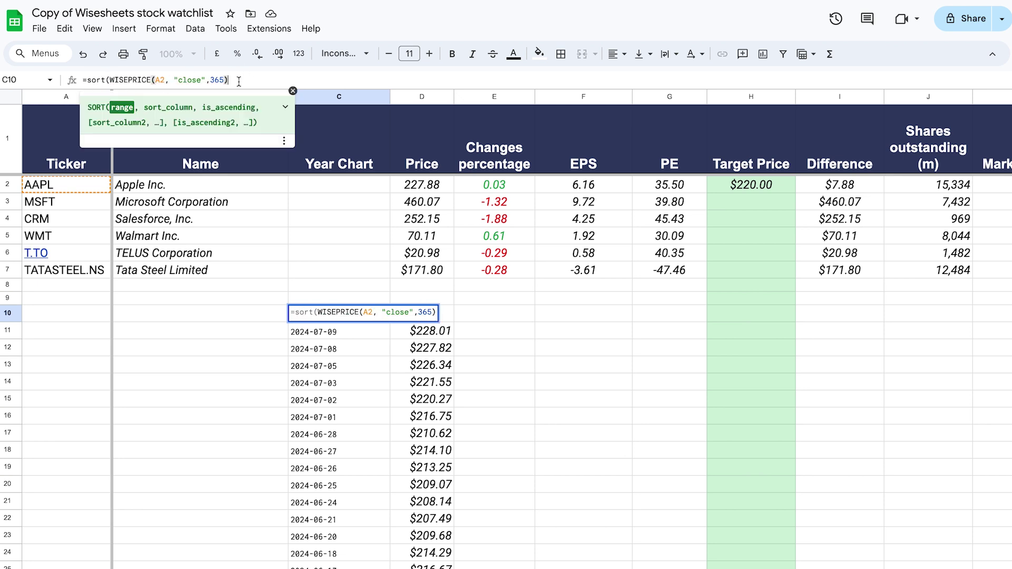
{"action": "type", "text": ")"}
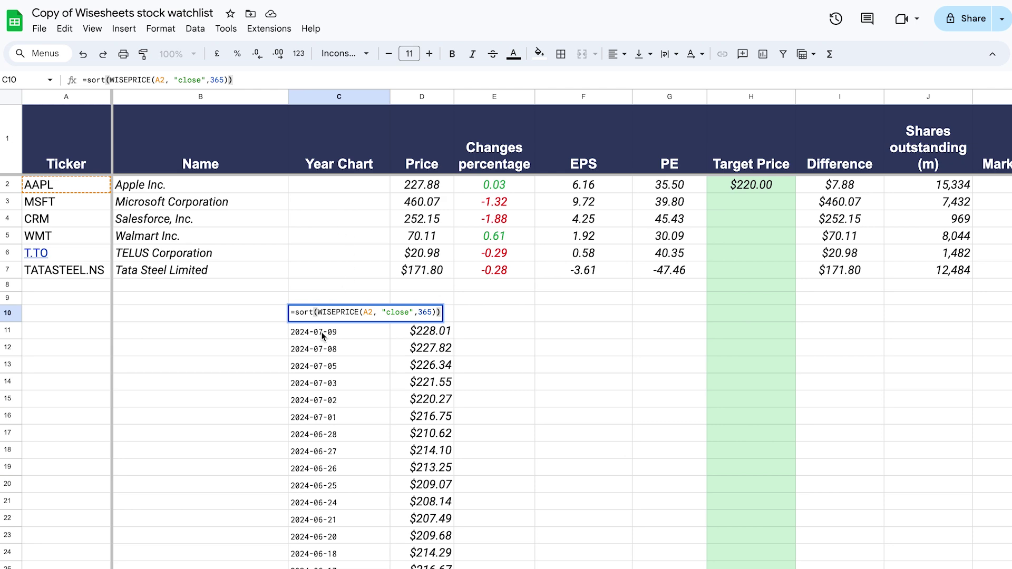
{"action": "scroll", "coordinate": [324, 340], "scroll_direction": "down", "scroll_amount": 20}
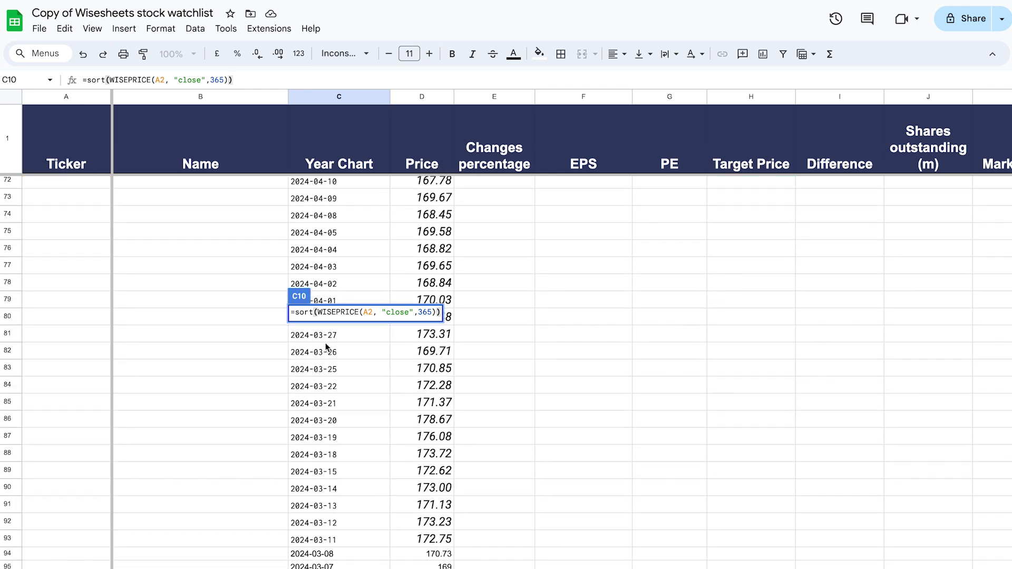
{"action": "scroll", "coordinate": [326, 347], "scroll_direction": "up", "scroll_amount": 20}
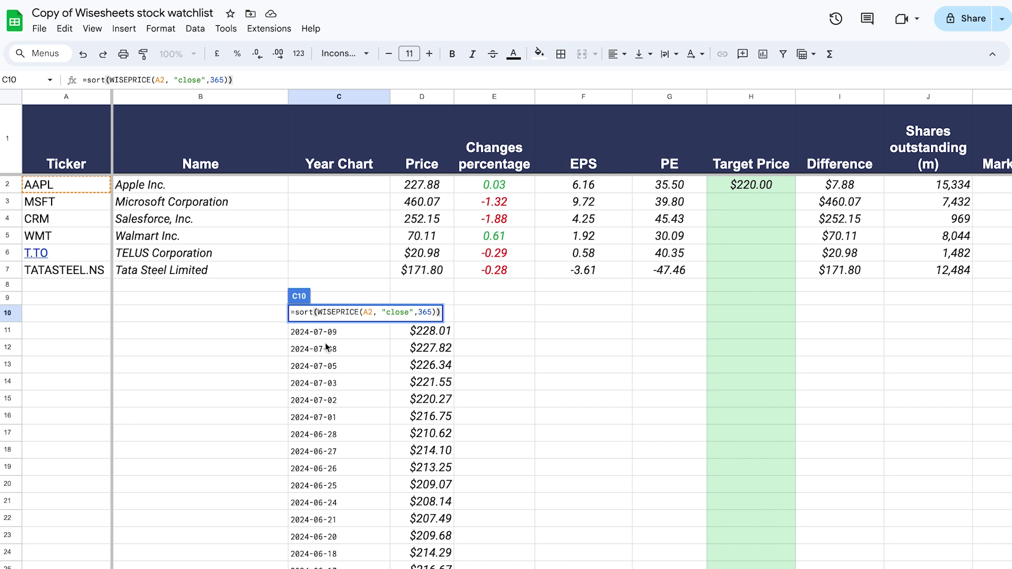
{"action": "key", "text": "Return"}
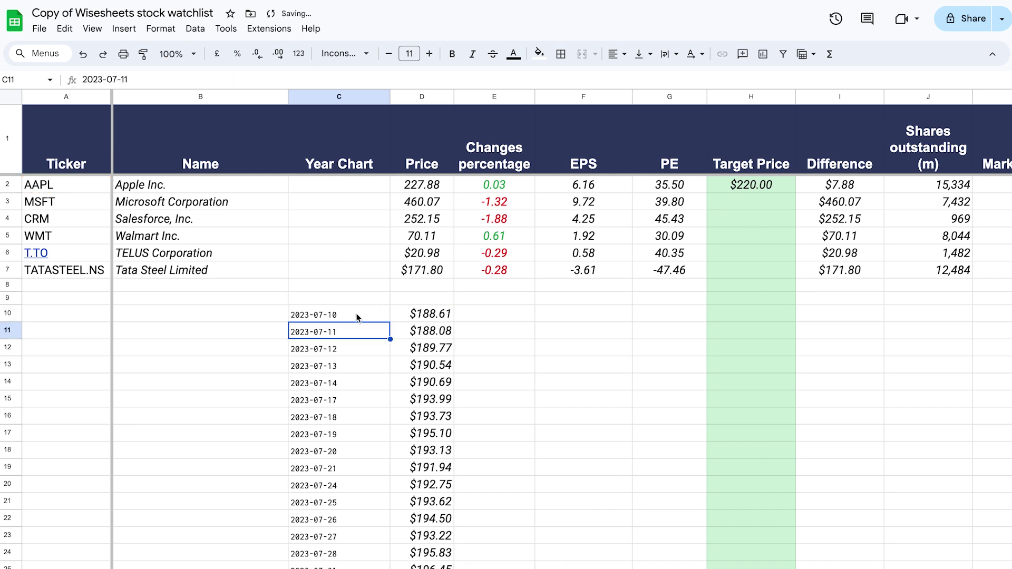
- Examine the sorted dates and closing prices from row 10 down, and select the prices D10:D20
{"action": "left_click_drag", "start_coordinate": [357, 315], "coordinate": [441, 324]}
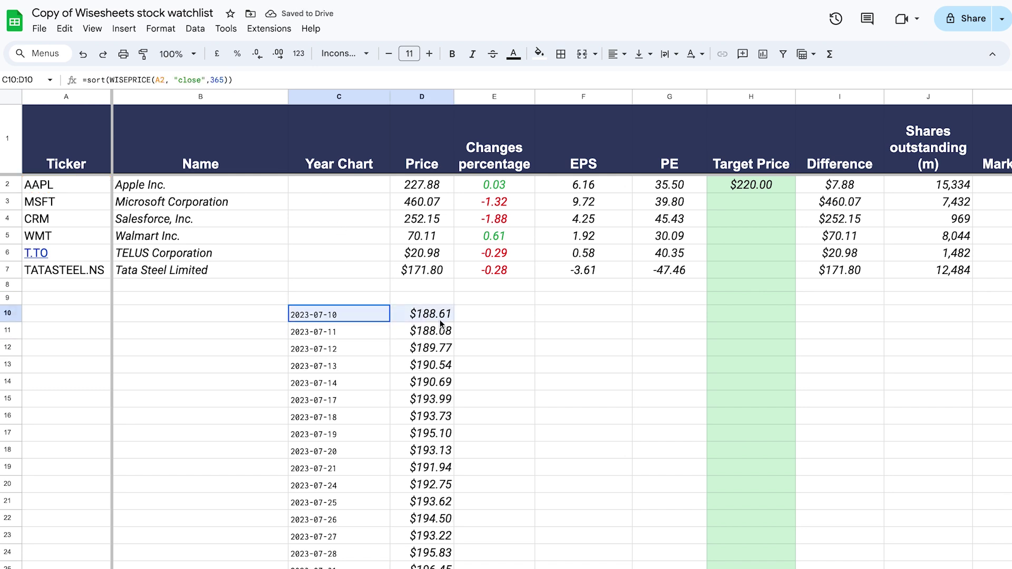
{"action": "scroll", "coordinate": [356, 388], "scroll_direction": "down", "scroll_amount": 12}
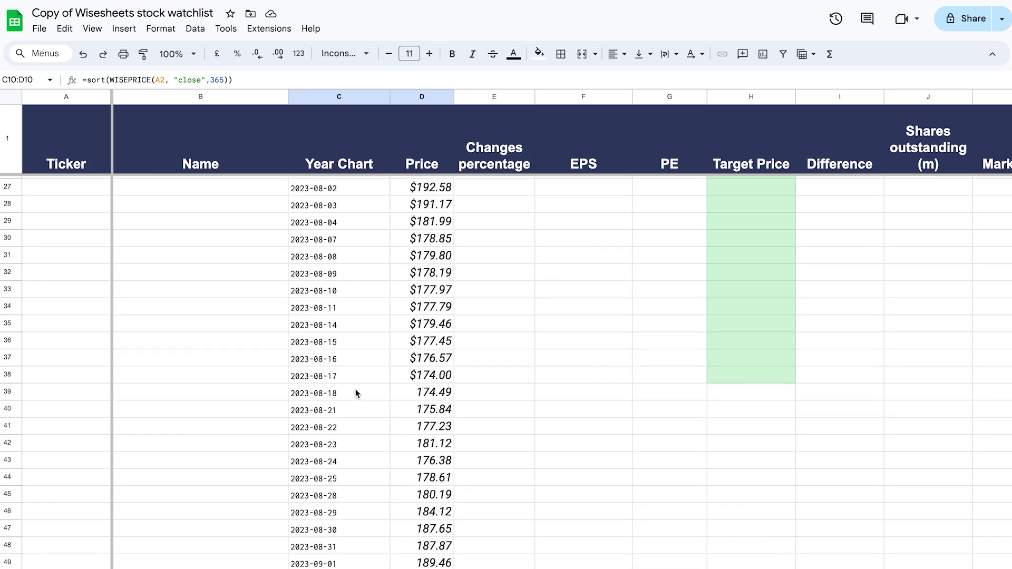
{"action": "scroll", "coordinate": [356, 389], "scroll_direction": "up", "scroll_amount": 11}
{"action": "scroll", "coordinate": [354, 388], "scroll_direction": "up", "scroll_amount": 2}
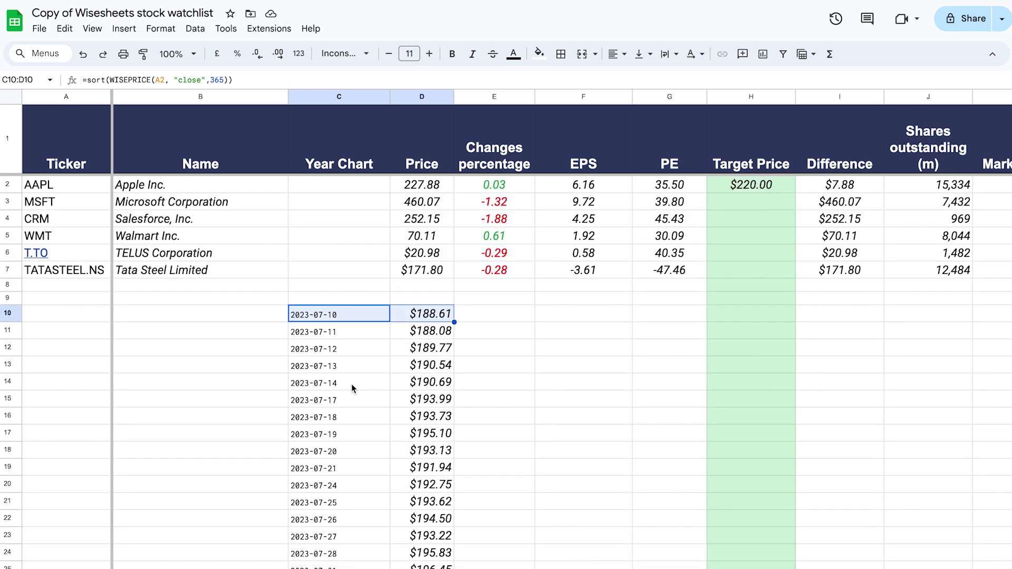
{"action": "left_click", "coordinate": [319, 316]}
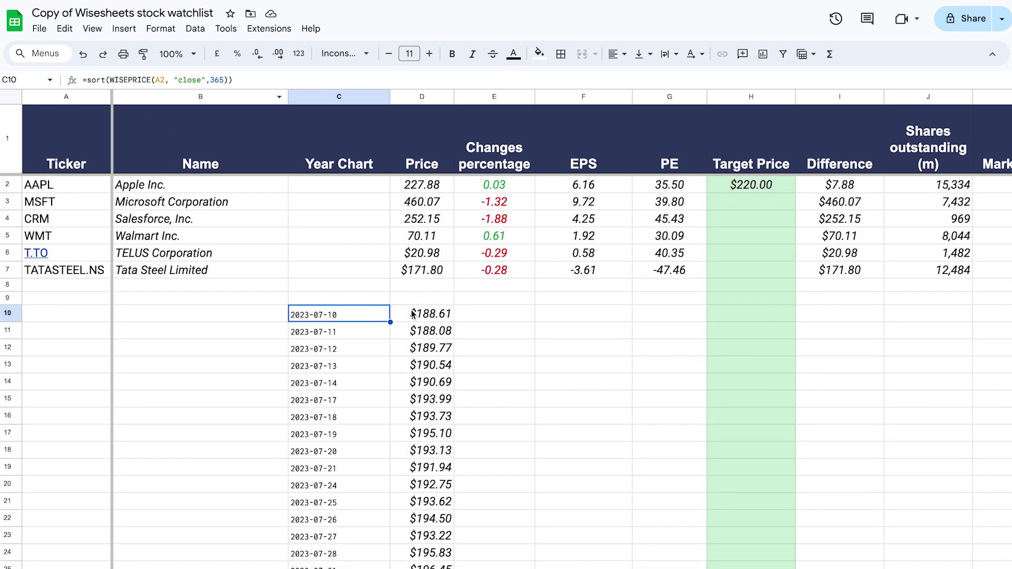
{"action": "left_click_drag", "start_coordinate": [414, 315], "coordinate": [437, 486]}
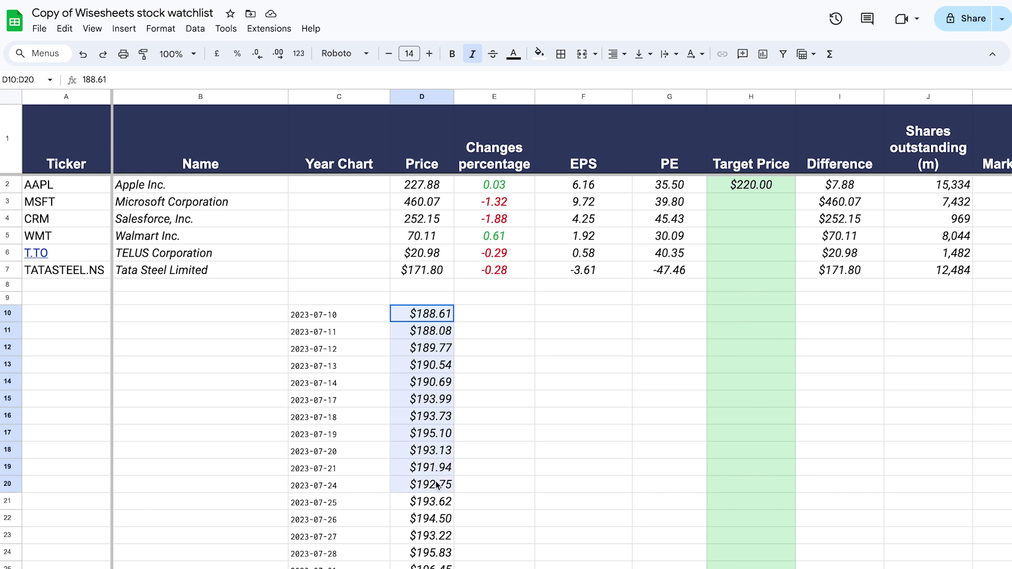
- Wrap the C10 formula in INDEX as =index(sort(WISEPRICE(A2, "close",365)),,2) to return only the closing prices, and look over the list
{"action": "left_click_drag", "start_coordinate": [311, 316], "coordinate": [334, 481]}
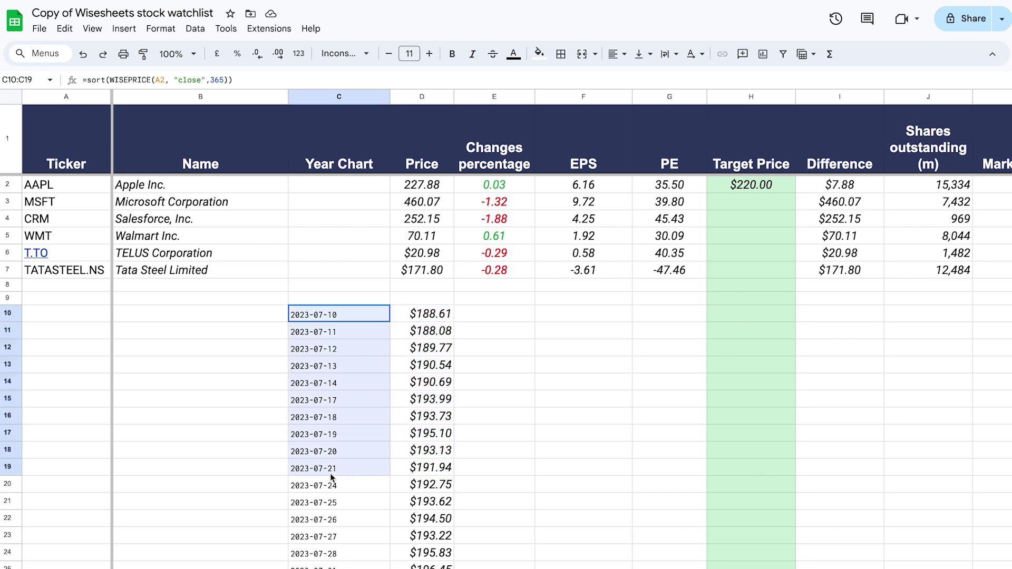
{"action": "left_click", "coordinate": [316, 314]}
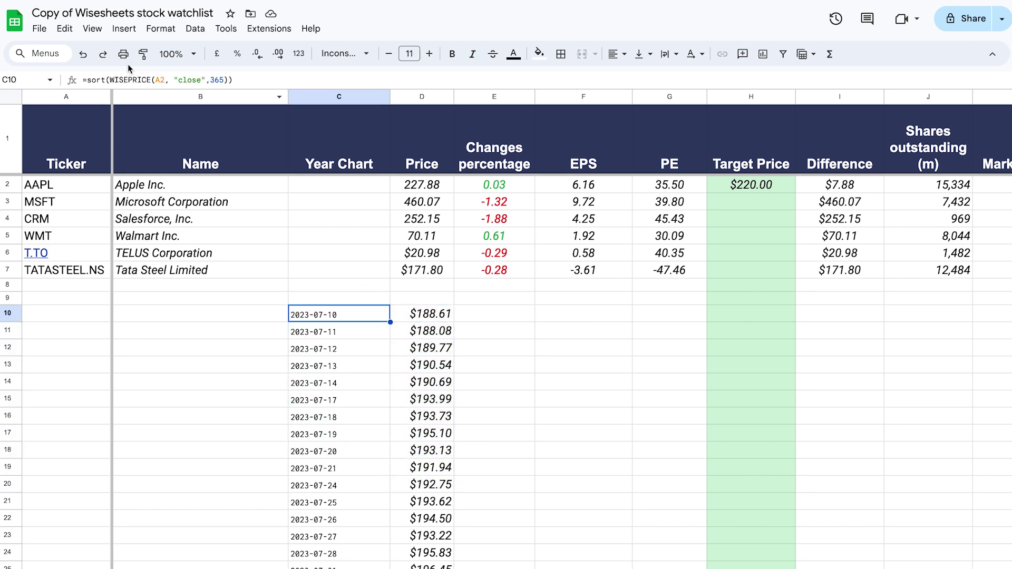
{"action": "left_click", "coordinate": [86, 79]}
{"action": "type", "text": "inde"}
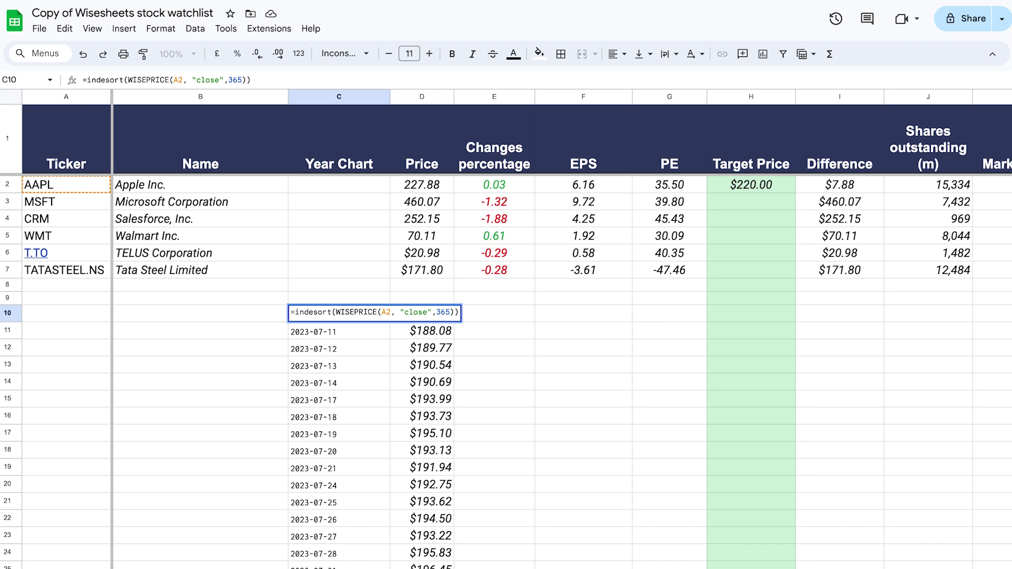
{"action": "type", "text": "x("}
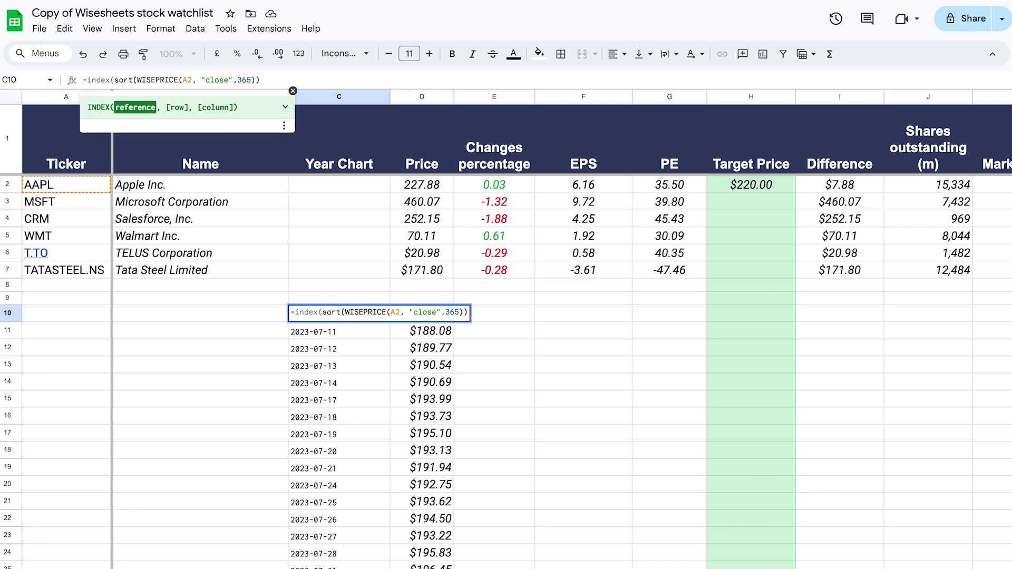
{"action": "left_click", "coordinate": [274, 81]}
{"action": "type", "text": ","}
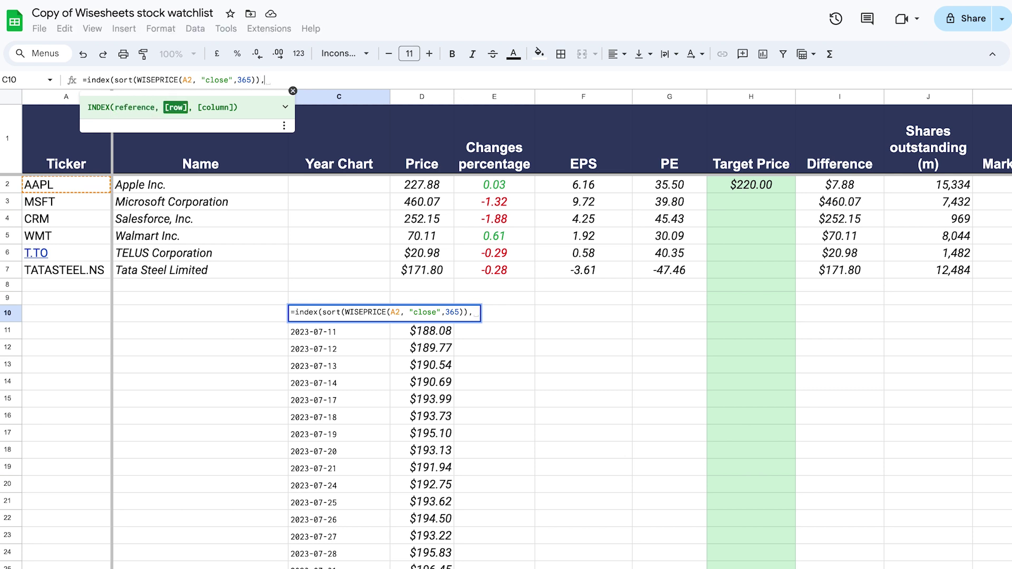
{"action": "type", "text": ","}
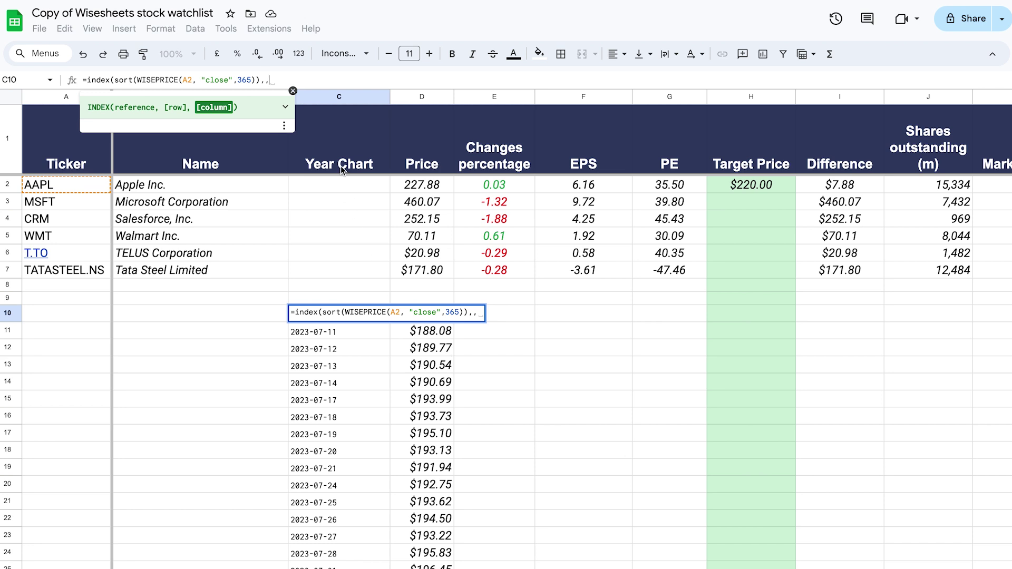
{"action": "type", "text": "2)"}
{"action": "key", "text": "Return"}
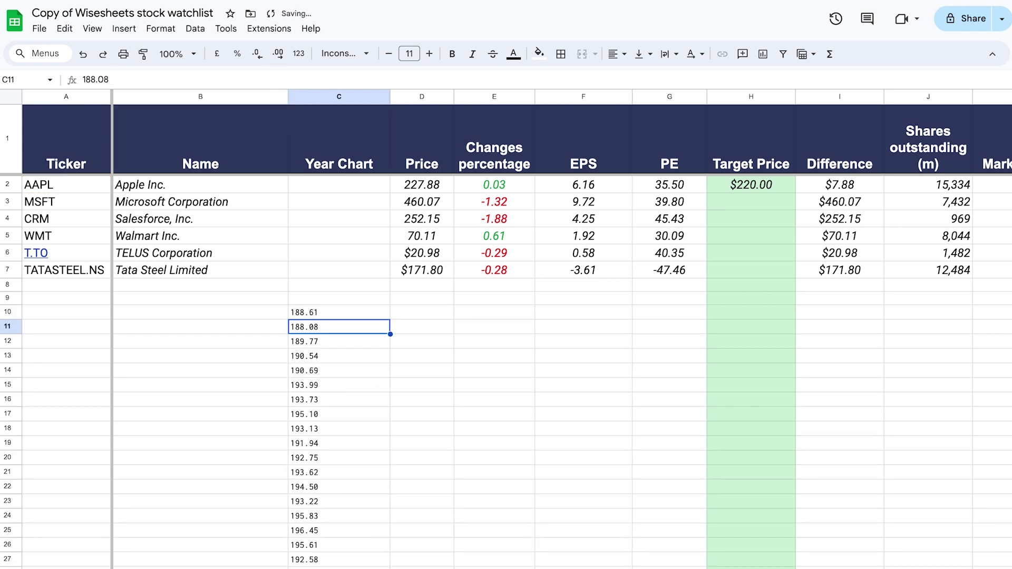
{"action": "left_click", "coordinate": [342, 313]}
{"action": "scroll", "coordinate": [342, 312], "scroll_direction": "down", "scroll_amount": 3}
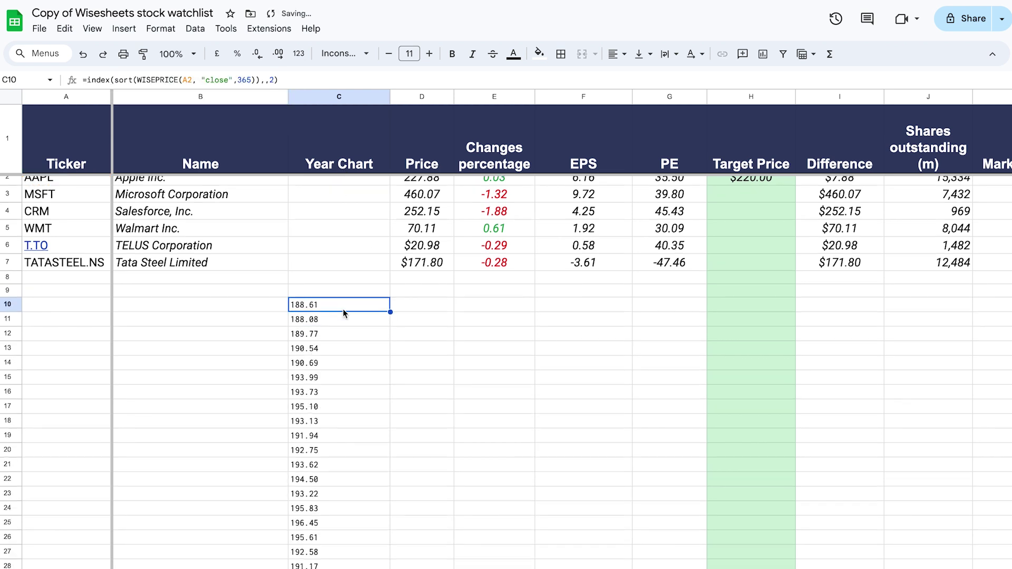
{"action": "left_click_drag", "start_coordinate": [321, 263], "coordinate": [333, 482]}
{"action": "scroll", "coordinate": [333, 481], "scroll_direction": "down", "scroll_amount": 3}
{"action": "scroll", "coordinate": [333, 480], "scroll_direction": "up", "scroll_amount": 4}
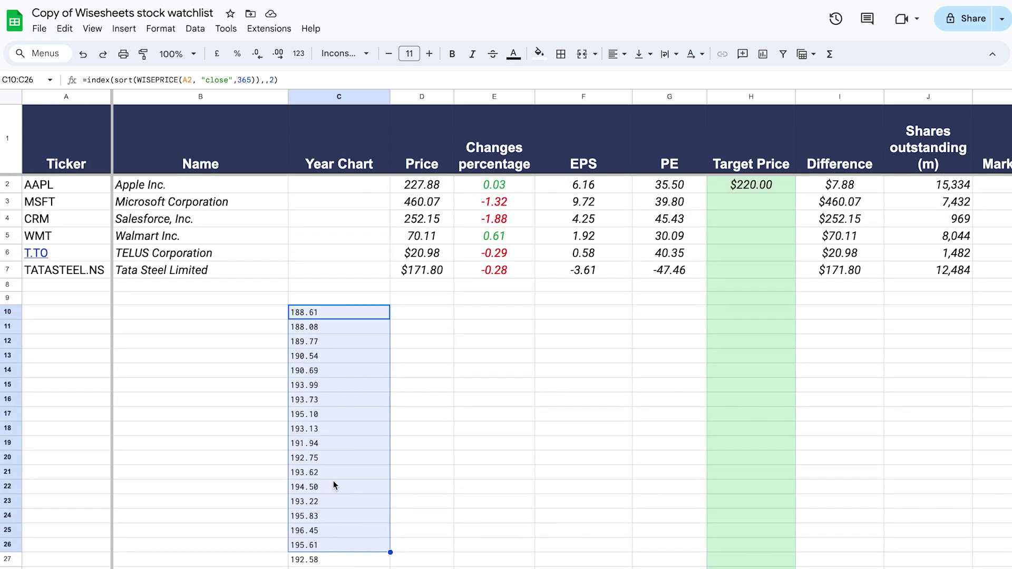
- Wrap the C10 formula in SPARKLINE as =sparkline(index(sort(WISEPRICE(A2, "close",365)),,2)) to draw the AAPL price history as a line
{"action": "left_click", "coordinate": [327, 311]}
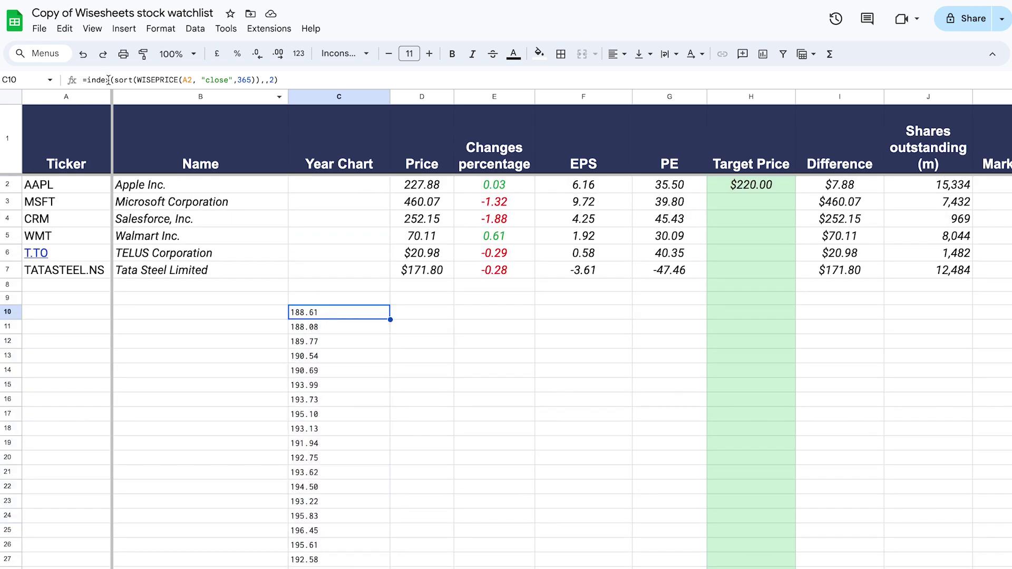
{"action": "left_click", "coordinate": [86, 79]}
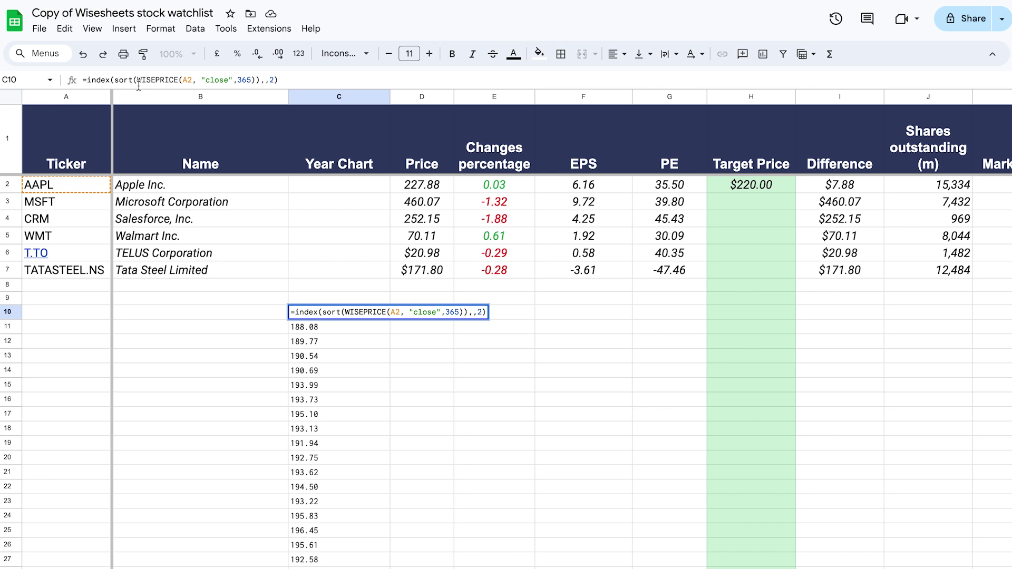
{"action": "type", "text": "sparkline"}
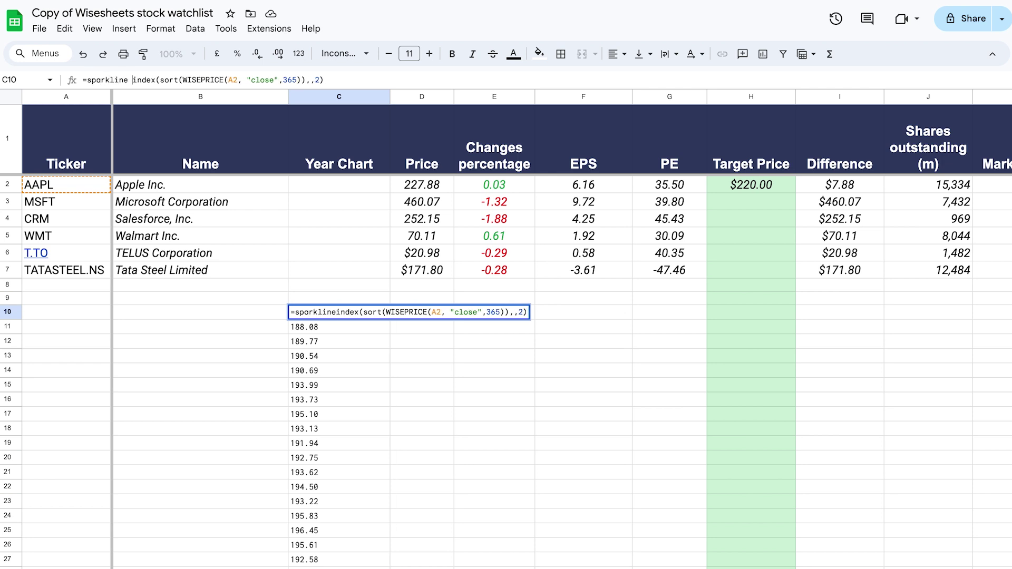
{"action": "key", "text": "BackSpace"}
{"action": "type", "text": "("}
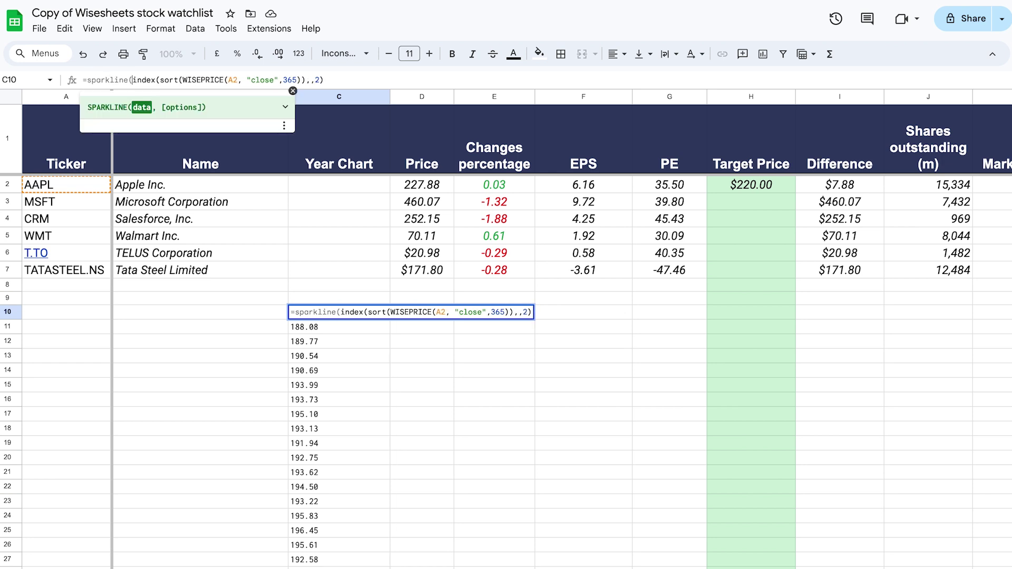
{"action": "left_click", "coordinate": [336, 81]}
{"action": "key", "text": "Return"}
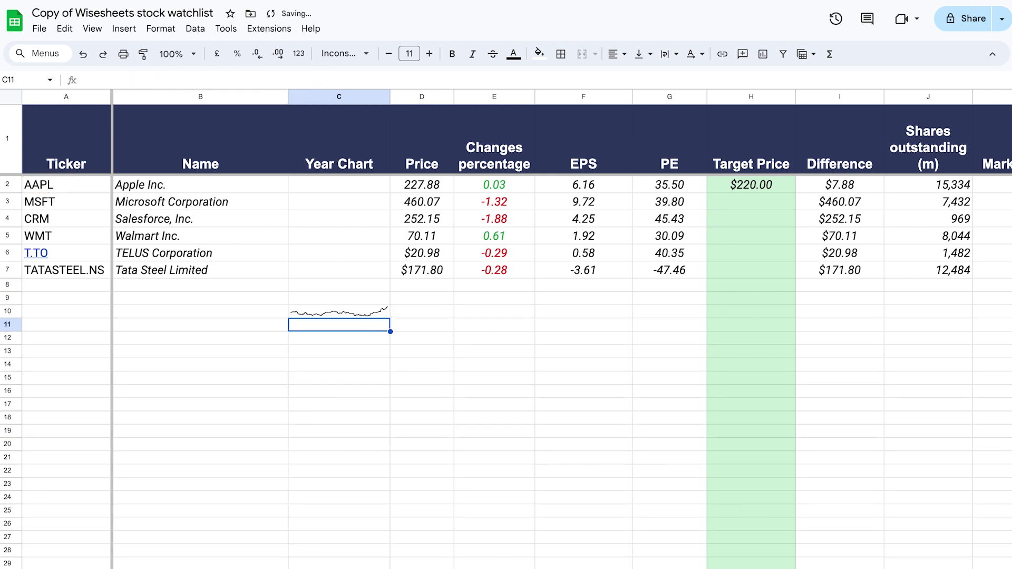
- Move the sparkline formula from C10 to AAPL's Year Chart cell, C2, leaving C10 empty
{"action": "left_click", "coordinate": [345, 312]}
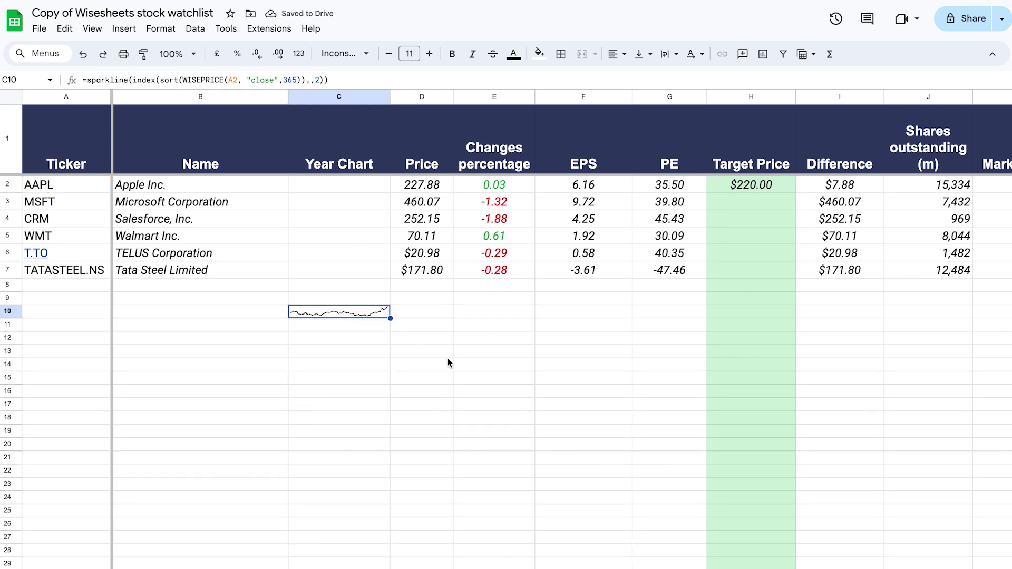
{"action": "left_click_drag", "start_coordinate": [328, 80], "coordinate": [71, 78]}
{"action": "key", "text": "ctrl+c"}
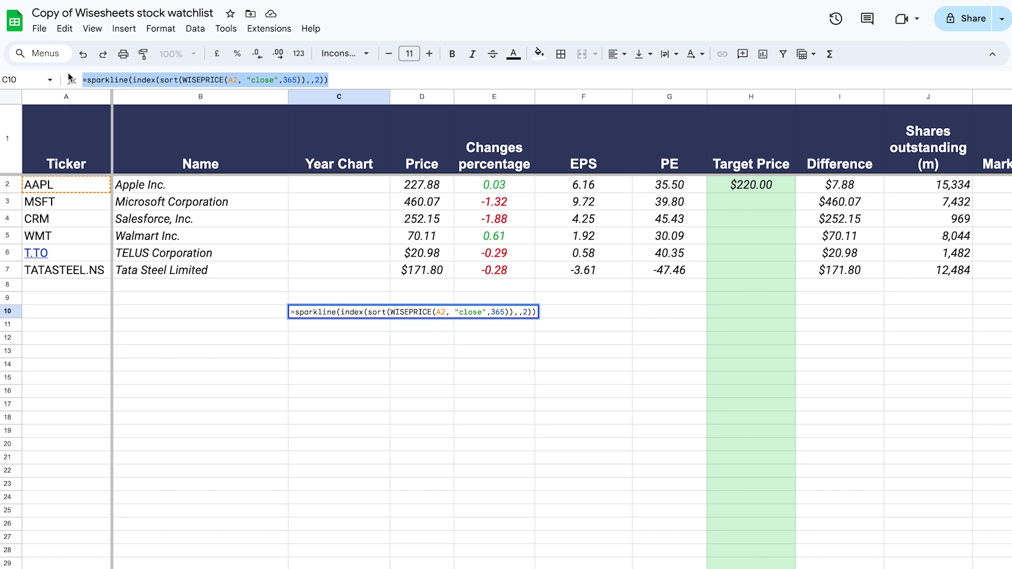
{"action": "key", "text": "BackSpace"}
{"action": "key", "text": "Up"}
{"action": "key", "text": "Up"}
{"action": "key", "text": "Up"}
{"action": "key", "text": "Up"}
{"action": "key", "text": "Up"}
{"action": "key", "text": "Up"}
{"action": "key", "text": "Up"}
{"action": "key", "text": "Up"}
{"action": "key", "text": "ctrl+v"}
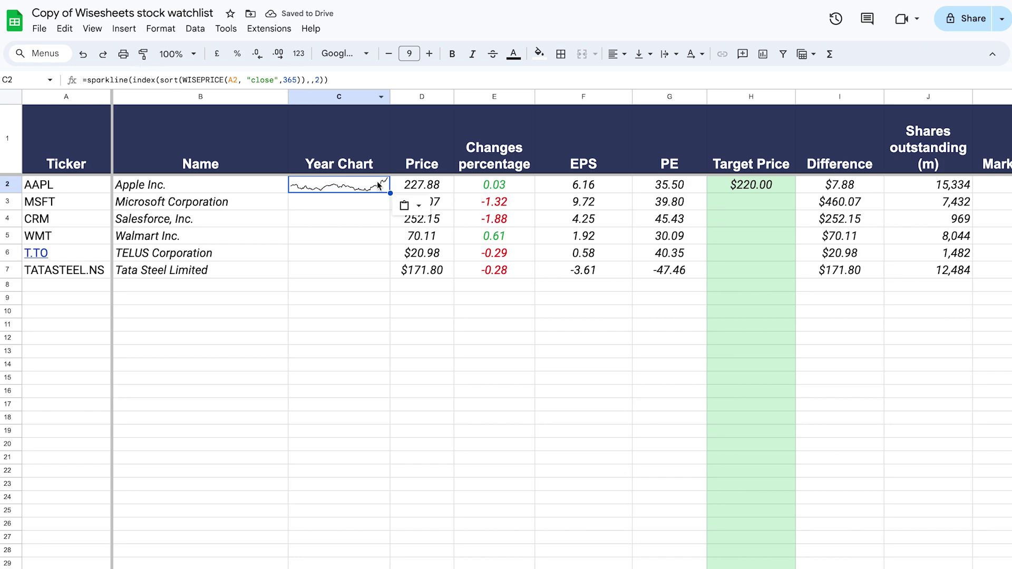
- Fill the C2 sparkline formula down through C7 for the remaining tickers, and look over the year charts
{"action": "left_click_drag", "start_coordinate": [391, 193], "coordinate": [380, 271]}
{"action": "left_click", "coordinate": [352, 341]}
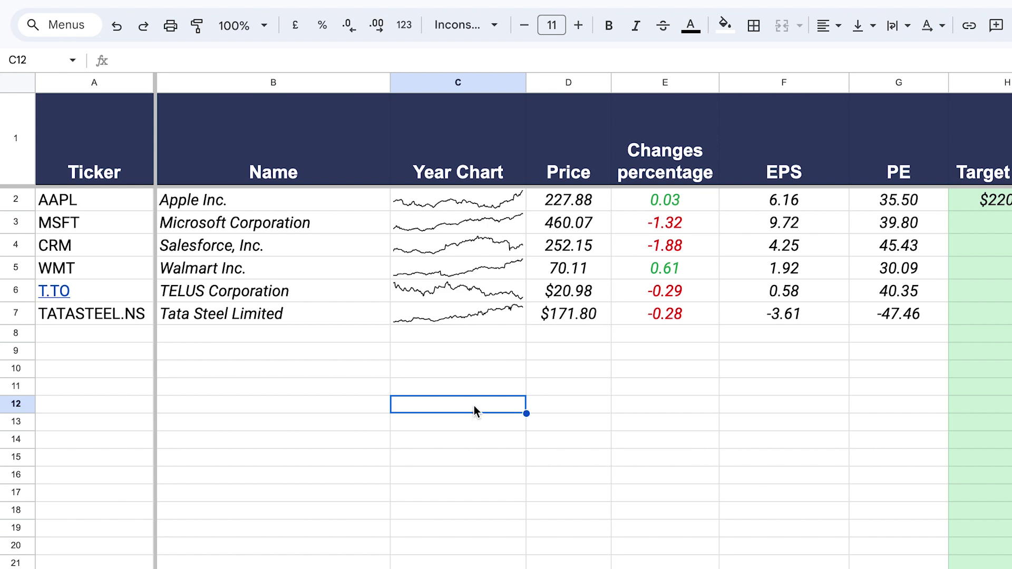
{"action": "left_click_drag", "start_coordinate": [480, 203], "coordinate": [484, 314]}
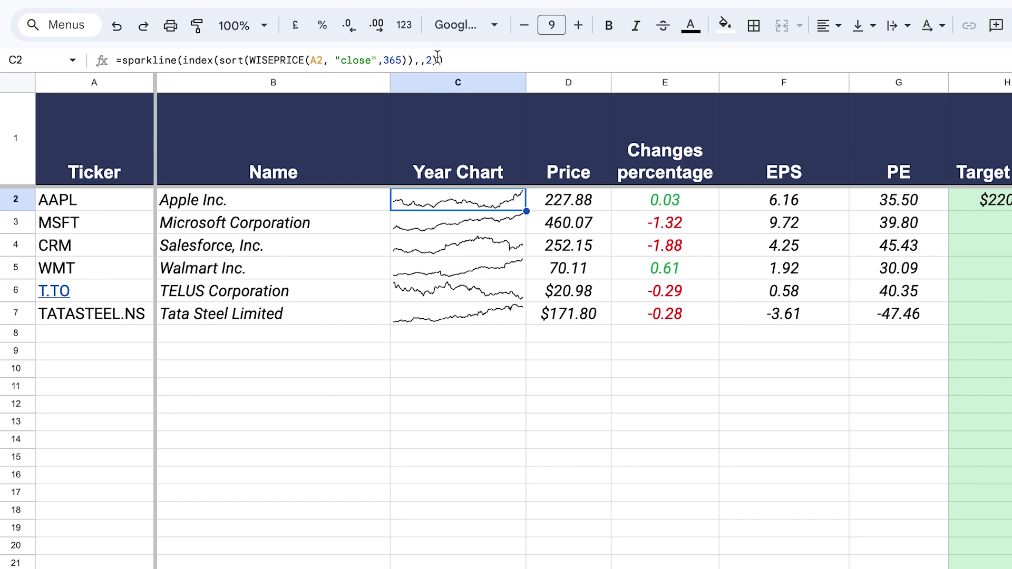
- Try the options {"charttype", "column"; "color", "blue"} on the AAPL sparkline in C2, and undo the change
{"action": "left_click", "coordinate": [439, 56]}
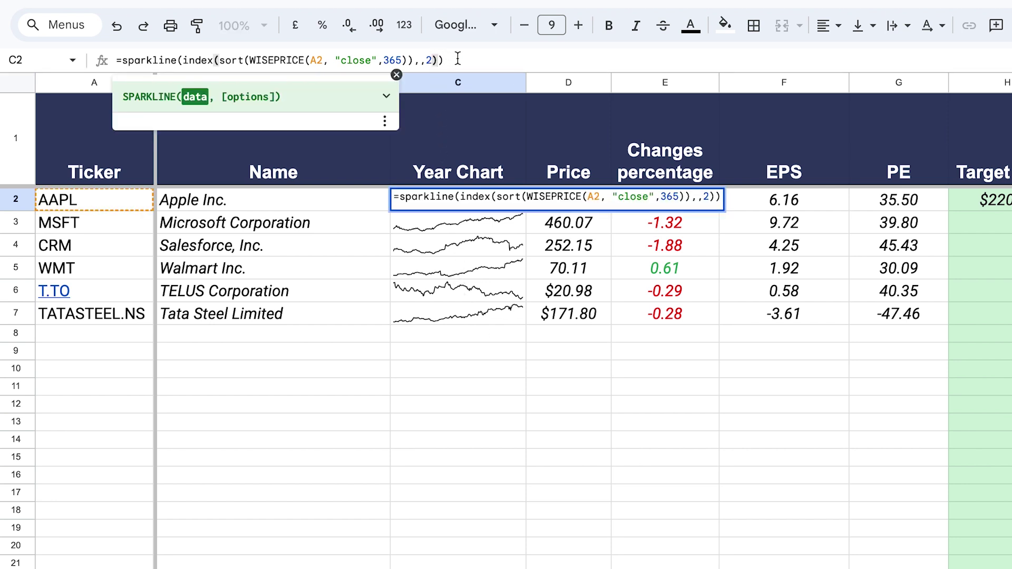
{"action": "type", "text": ", "}
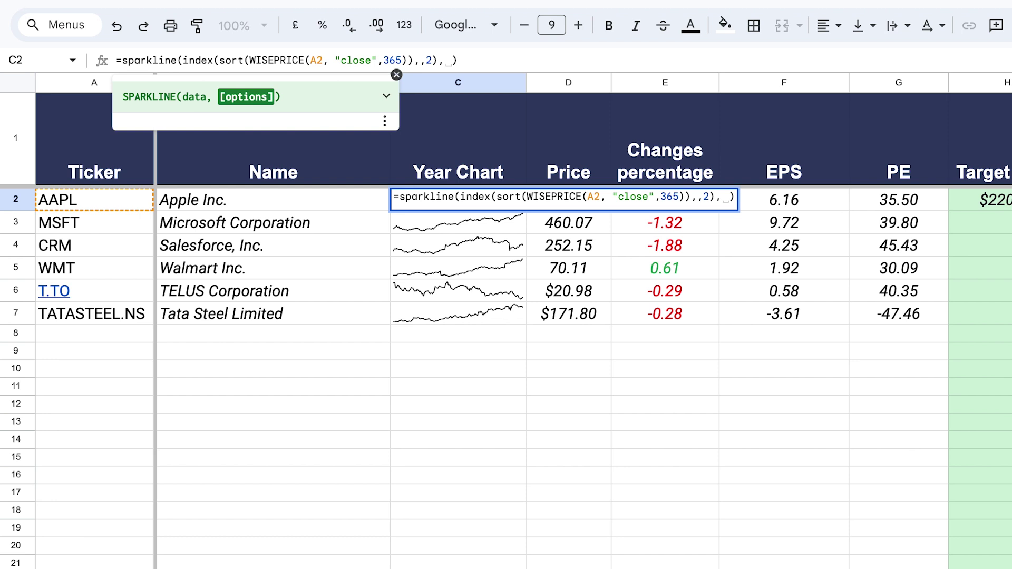
{"action": "type", "text": "{"}
{"action": "type", "text": "\"charttype\", \"column\"; \"color\", \"blue\"}"}
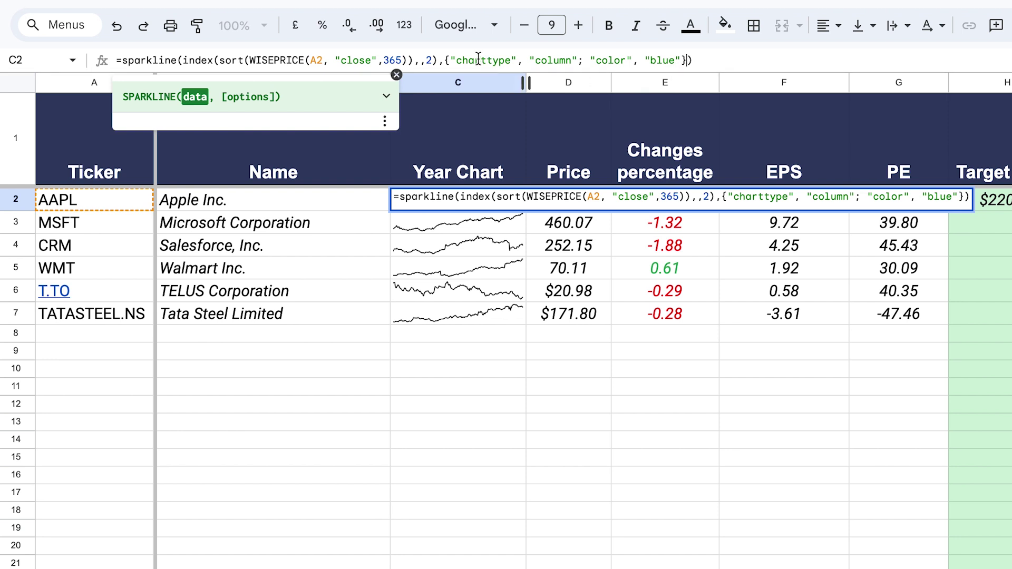
{"action": "left_click", "coordinate": [557, 59]}
{"action": "left_click", "coordinate": [662, 60]}
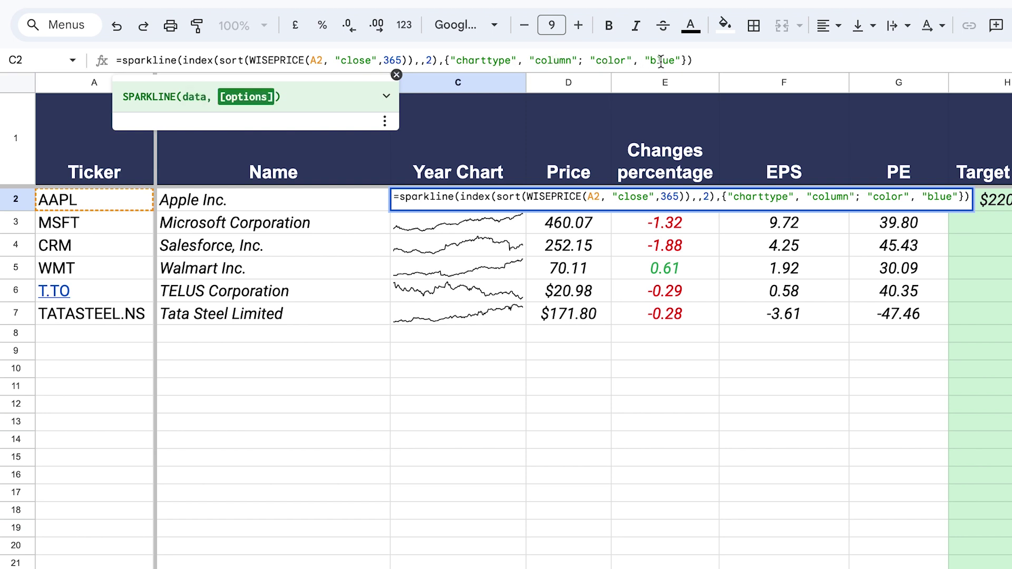
{"action": "key", "text": "Return"}
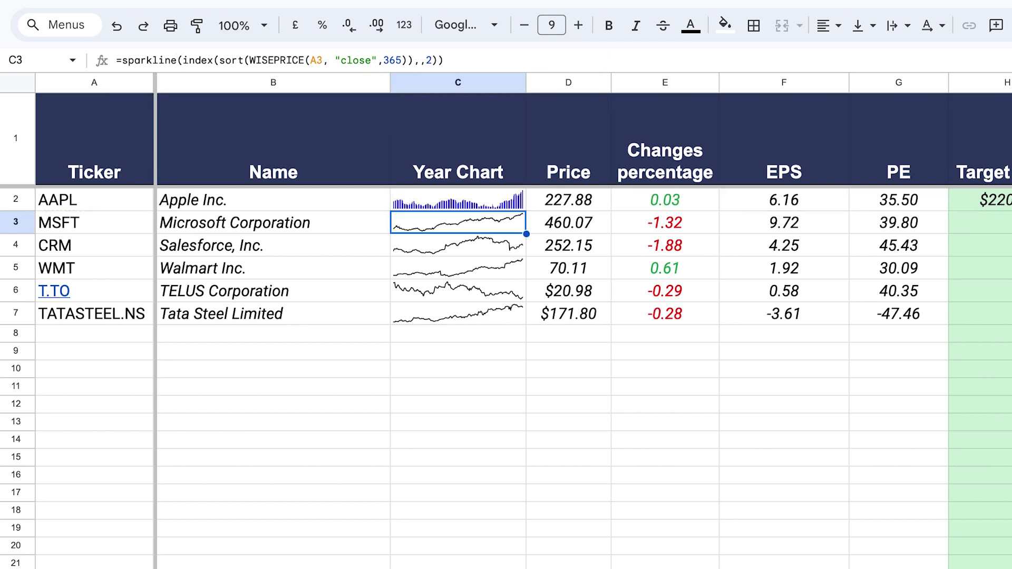
{"action": "left_click", "coordinate": [483, 206]}
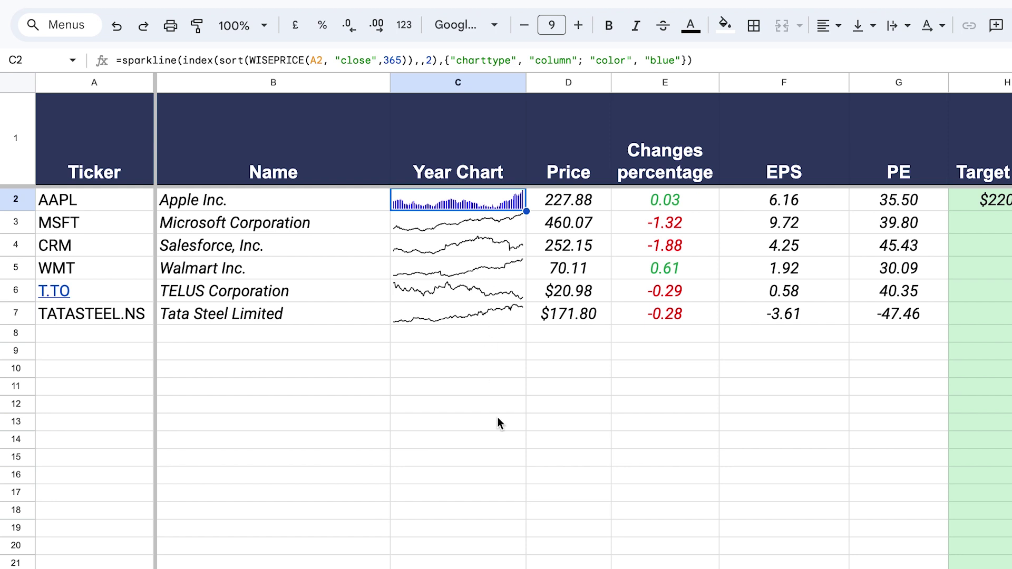
{"action": "key", "text": "ctrl+z"}
- Copy the sparkline formula text from C2 and paste it into AAPL's 90 Day Volume cell, Q2
{"action": "left_click_drag", "start_coordinate": [447, 61], "coordinate": [101, 62]}
{"action": "key", "text": "ctrl+c"}
{"action": "key", "text": "Return"}
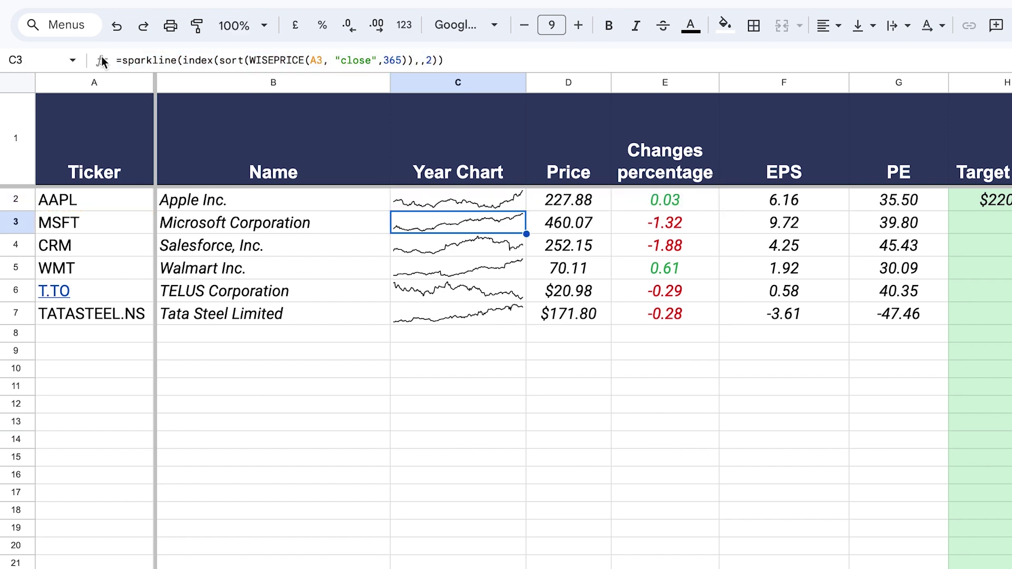
{"action": "scroll", "coordinate": [584, 321], "scroll_direction": "right", "scroll_amount": 10}
{"action": "scroll", "coordinate": [584, 321], "scroll_direction": "right", "scroll_amount": 3}
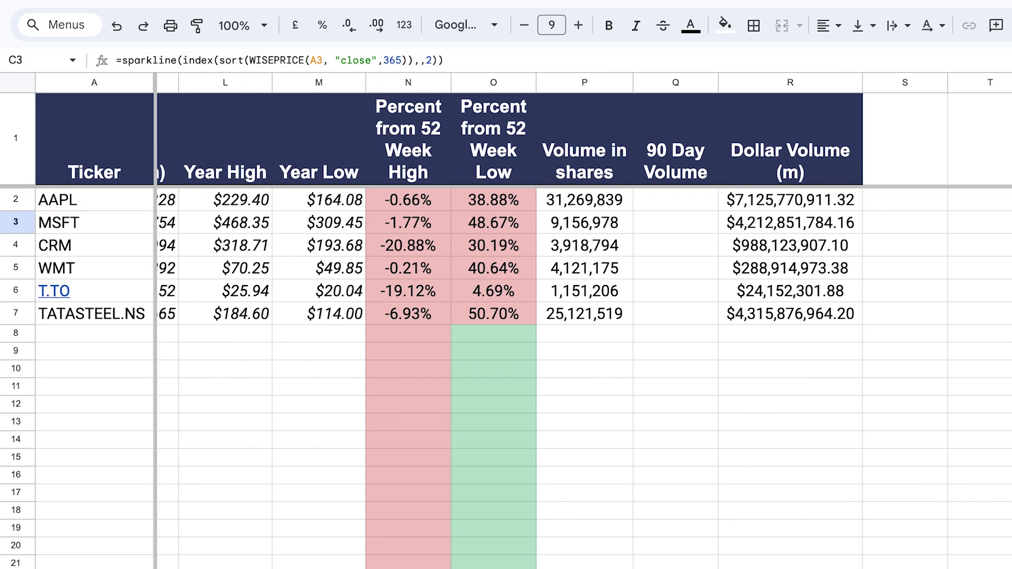
{"action": "left_click", "coordinate": [682, 206]}
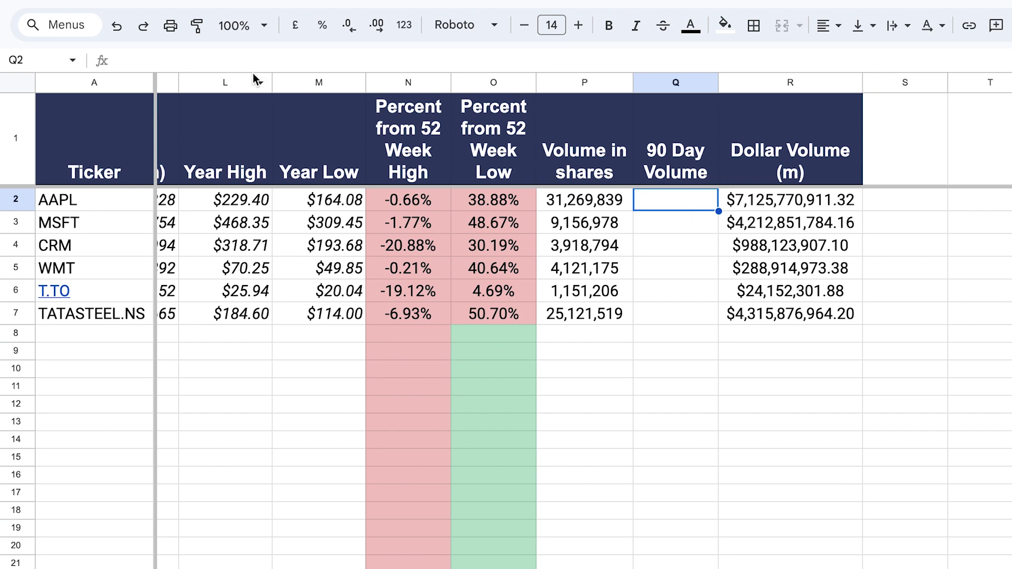
{"action": "key", "text": "Return"}
{"action": "key", "text": "ctrl+v"}
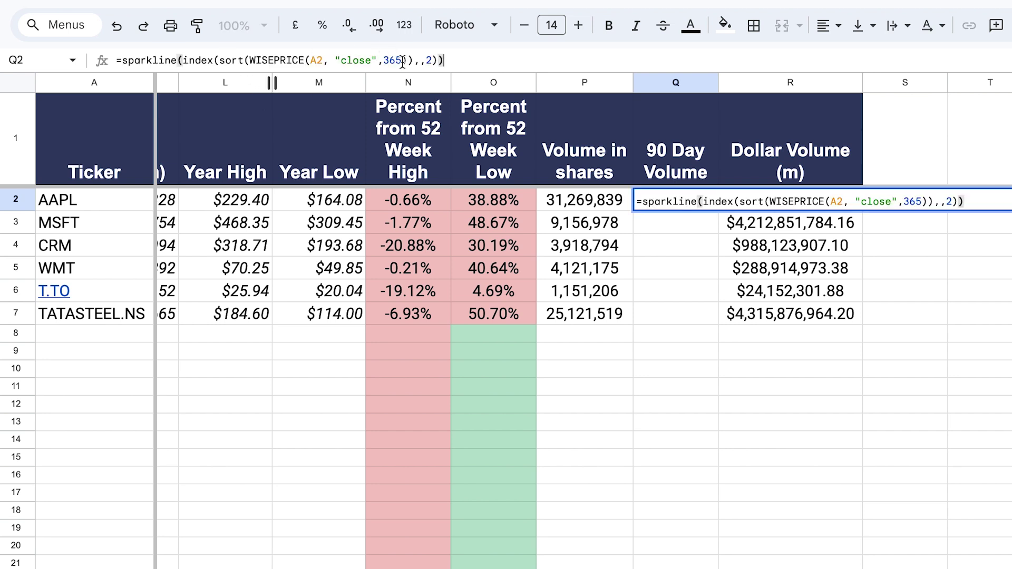
- Replace "close" with "volume" as the WISEPRICE parameter in the Q2 sparkline formula
{"action": "left_click", "coordinate": [373, 58]}
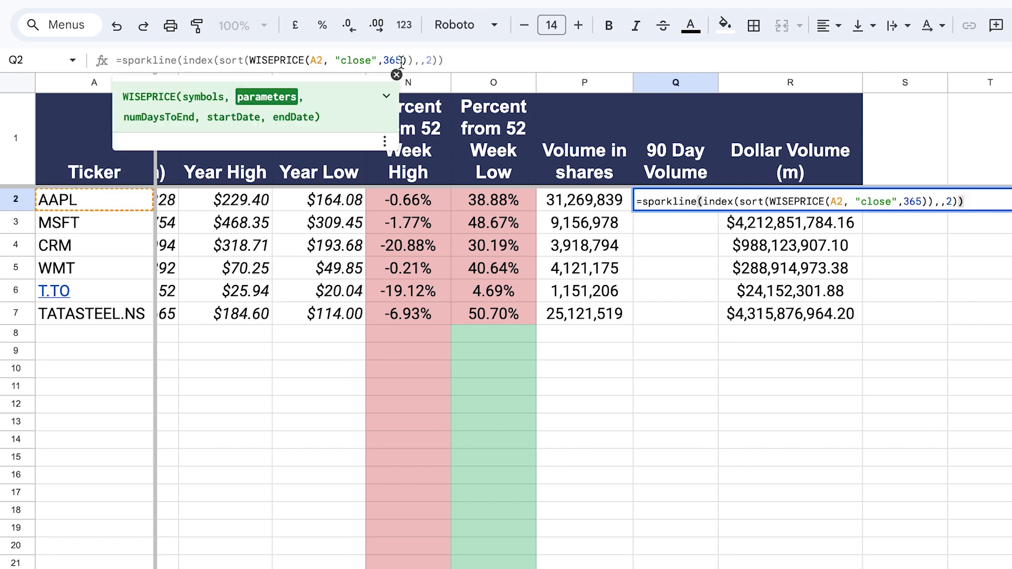
{"action": "key", "text": "BackSpace"}
{"action": "key", "text": "BackSpace"}
{"action": "key", "text": "BackSpace"}
{"action": "key", "text": "BackSpace"}
{"action": "key", "text": "BackSpace"}
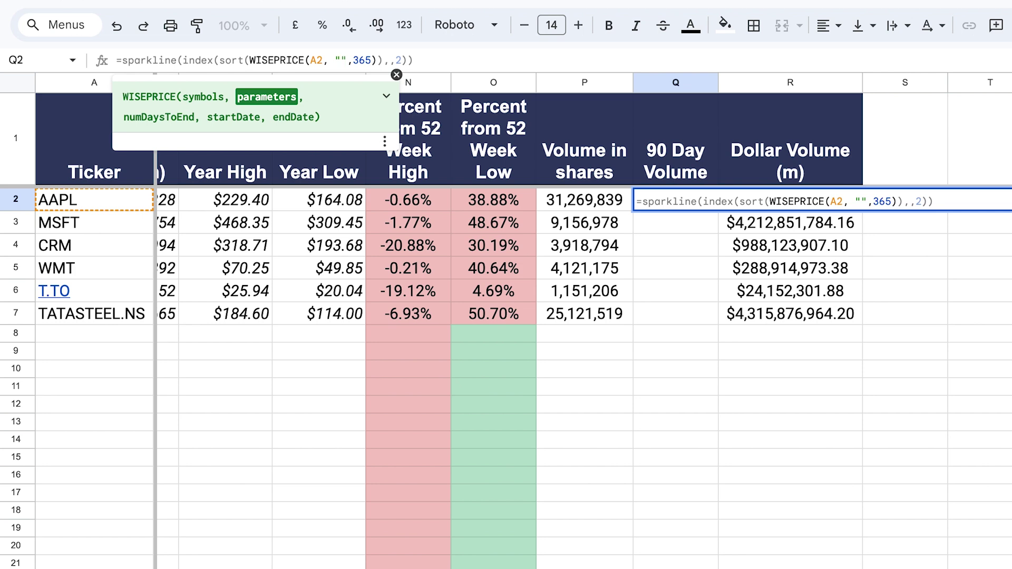
{"action": "type", "text": "volume"}
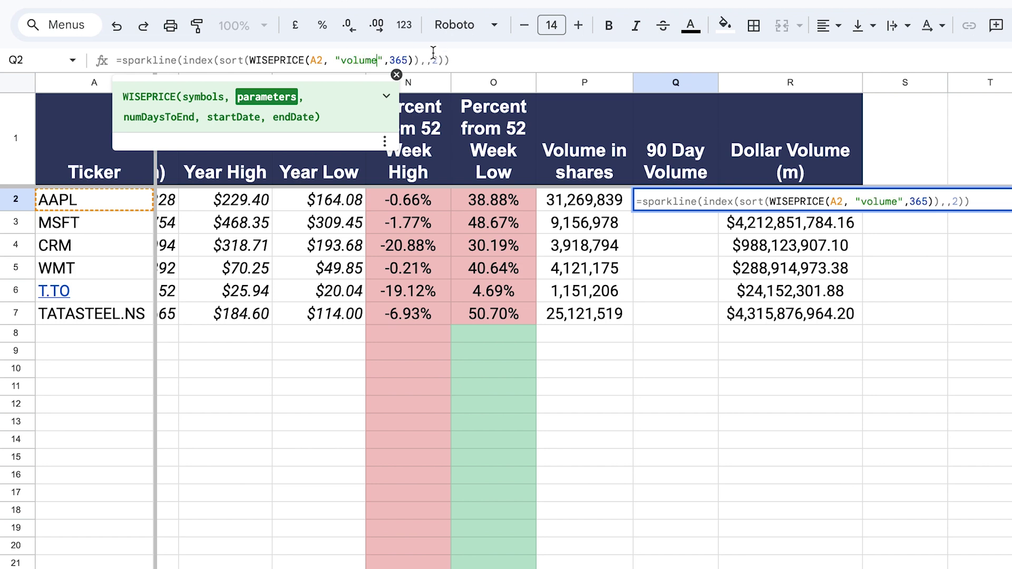
- Set the number of days in the Q2 volume sparkline formula to 90 and enter the formula
{"action": "double_click", "coordinate": [399, 60]}
{"action": "key", "text": "BackSpace"}
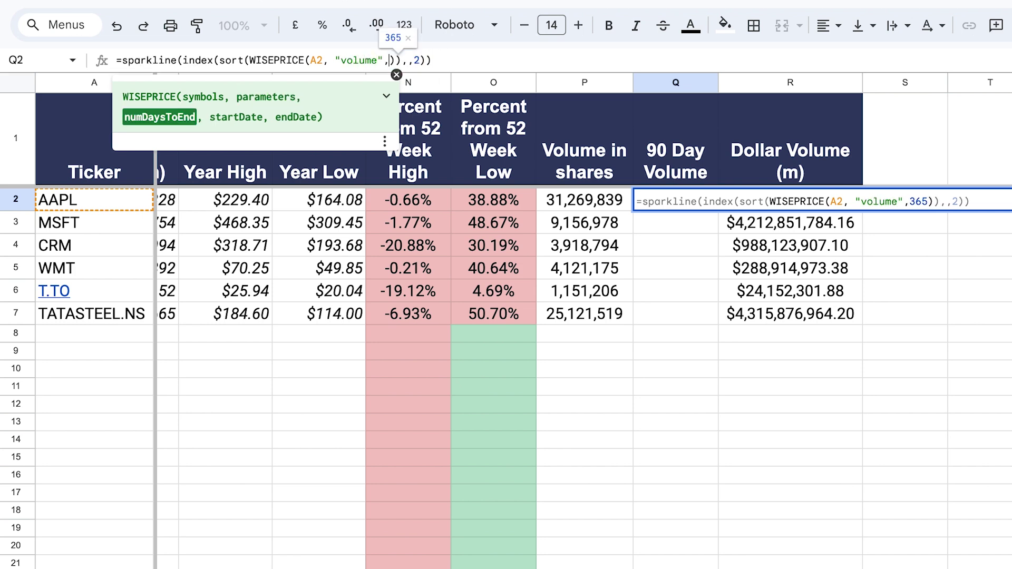
{"action": "type", "text": "90"}
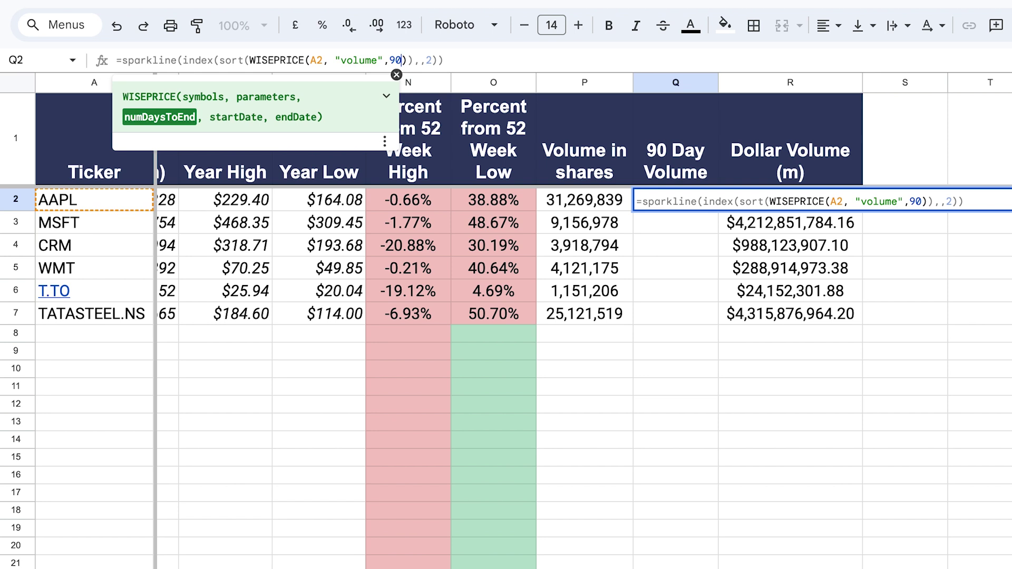
{"action": "left_click", "coordinate": [470, 58]}
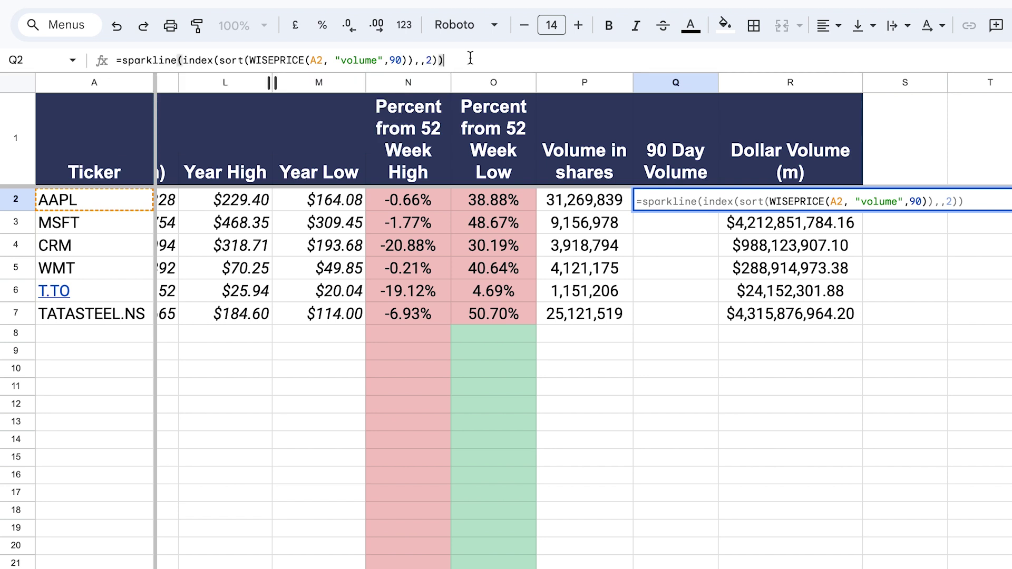
{"action": "key", "text": "Left"}
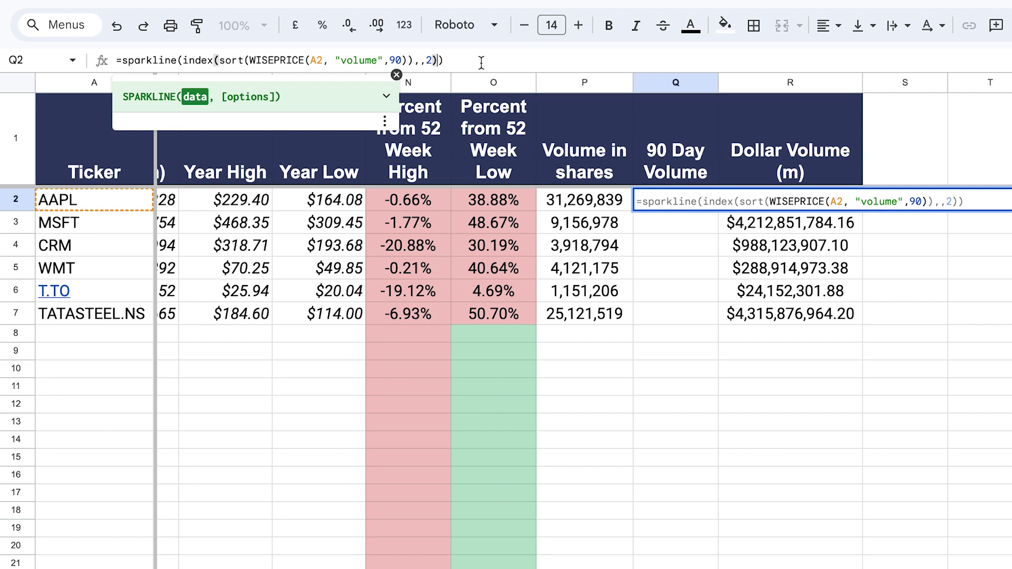
{"action": "key", "text": "Return"}
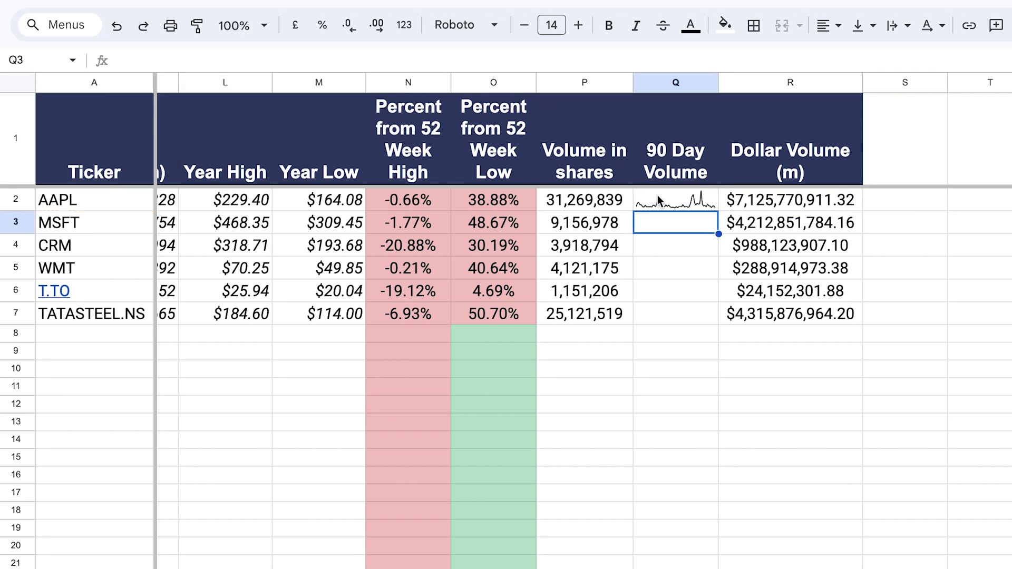
- Fill the 90 Day Volume sparkline from Q2 down through Q7 for the remaining tickers
{"action": "left_click", "coordinate": [669, 206]}
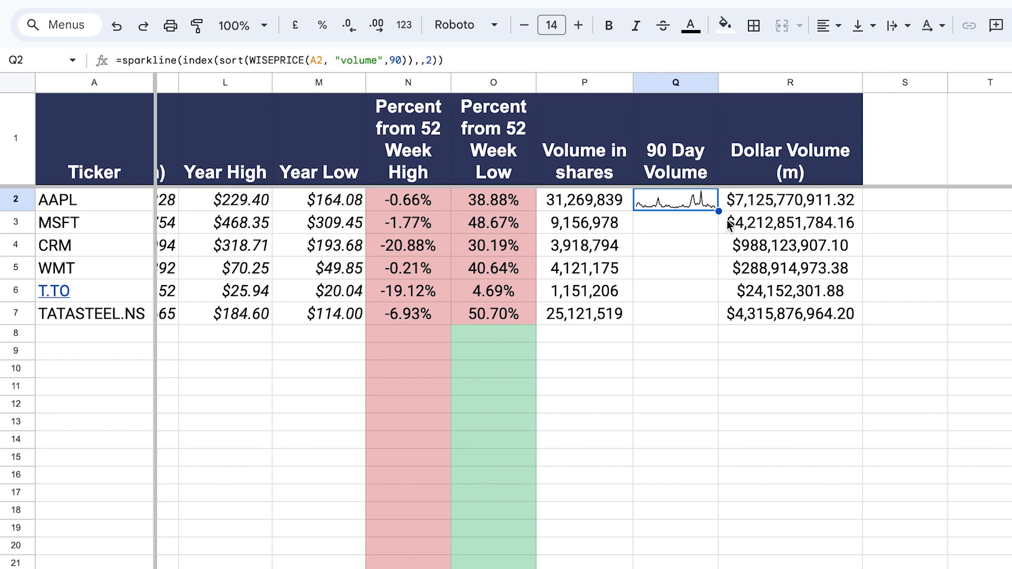
{"action": "left_click_drag", "start_coordinate": [719, 210], "coordinate": [710, 317]}
{"action": "left_click", "coordinate": [662, 375]}
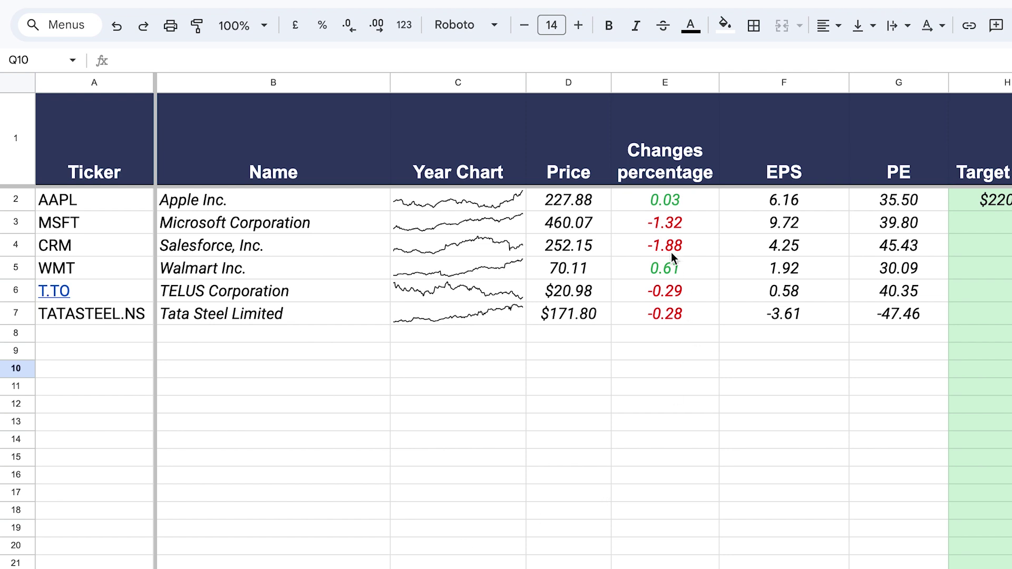
- Examine the text colors in the Changes percentage column and compare them with the PE column for all tickers
{"action": "left_click_drag", "start_coordinate": [667, 200], "coordinate": [679, 318]}
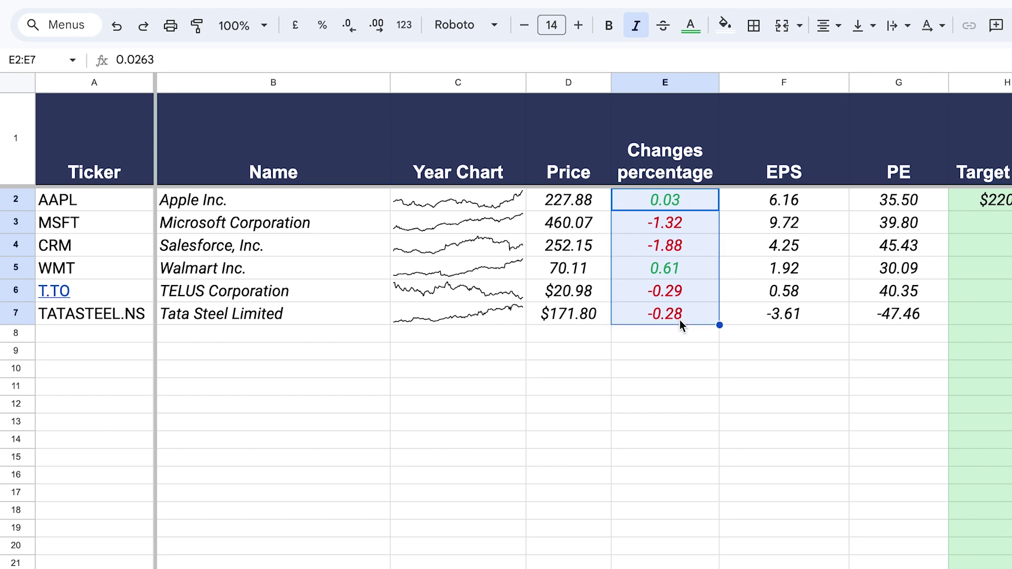
{"action": "left_click", "coordinate": [681, 228]}
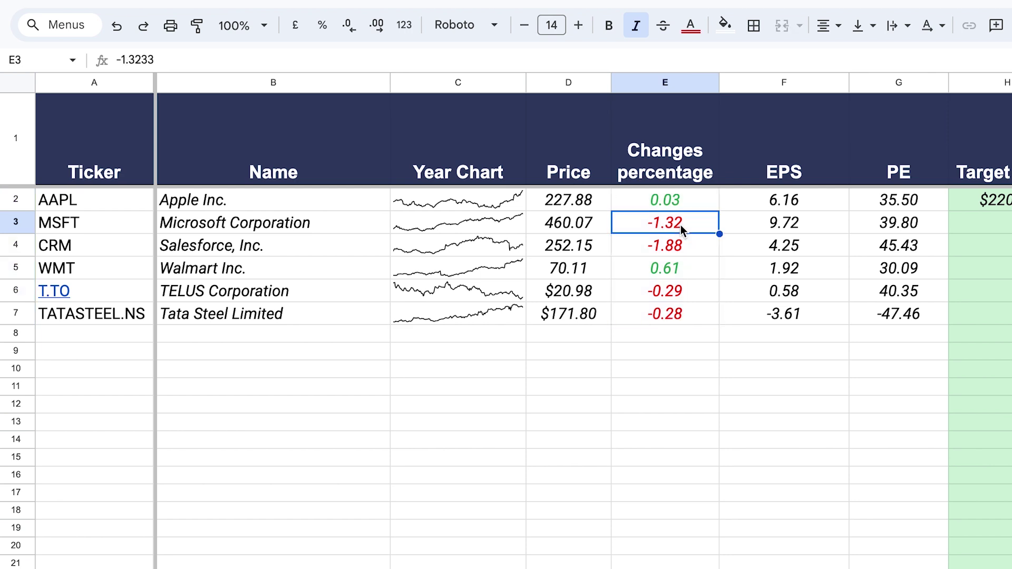
{"action": "left_click", "coordinate": [678, 200]}
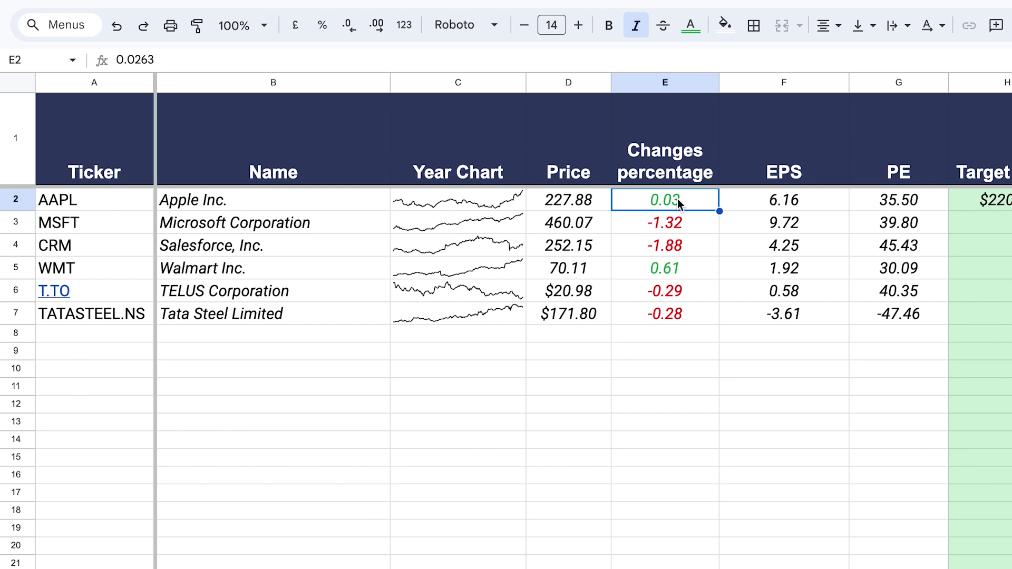
{"action": "left_click_drag", "start_coordinate": [675, 206], "coordinate": [687, 311]}
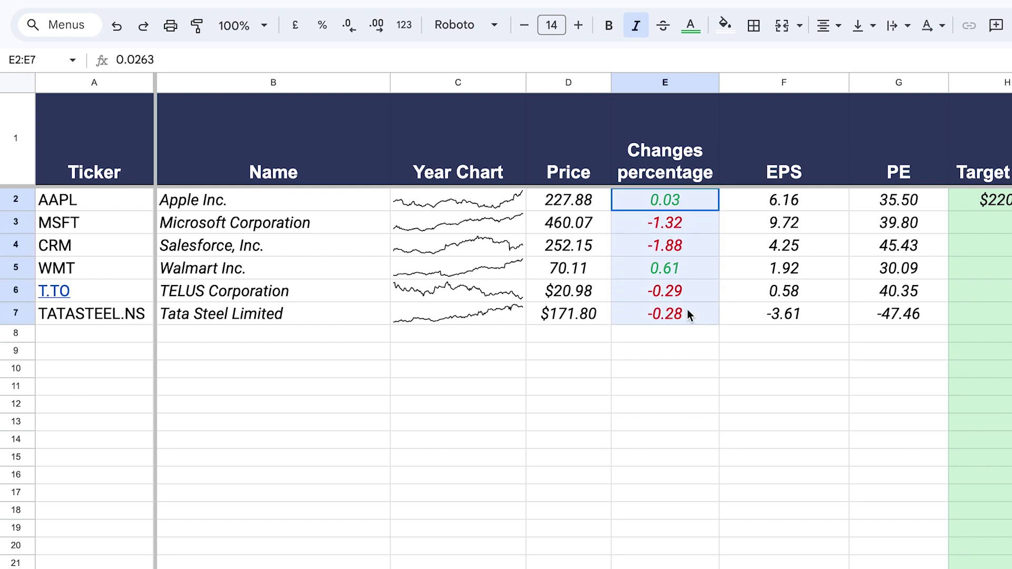
{"action": "left_click_drag", "start_coordinate": [688, 309], "coordinate": [687, 310]}
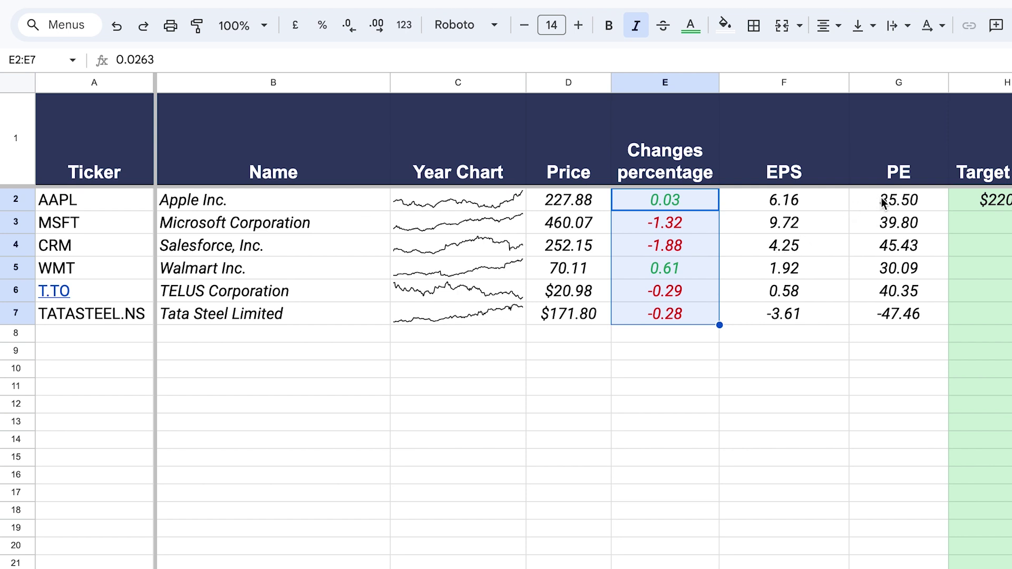
{"action": "left_click_drag", "start_coordinate": [884, 203], "coordinate": [906, 316]}
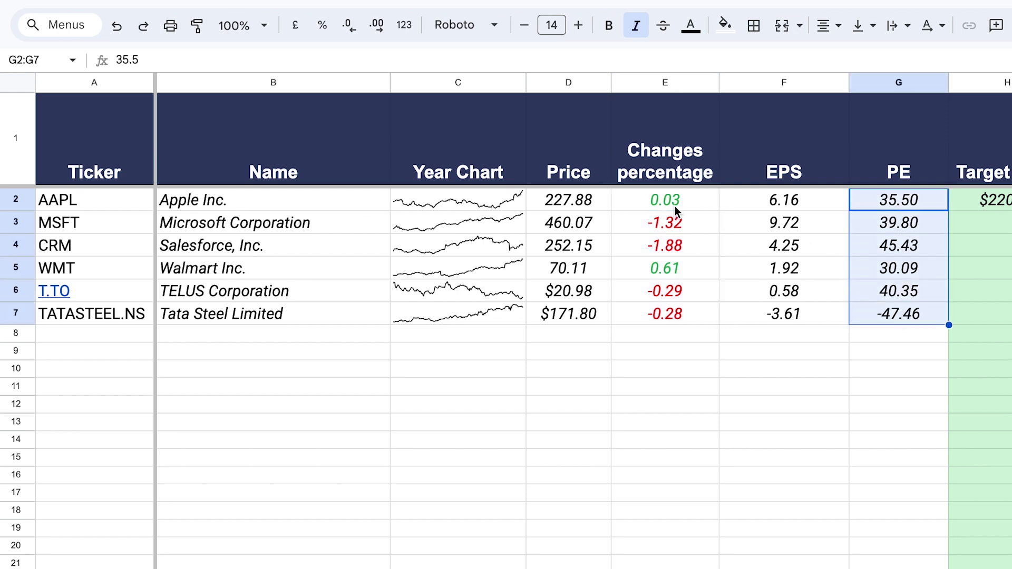
- Open the conditional format rules for E2:E7 and delete the existing greater-than-0 and less-than-0 rules
{"action": "left_click_drag", "start_coordinate": [673, 200], "coordinate": [680, 315]}
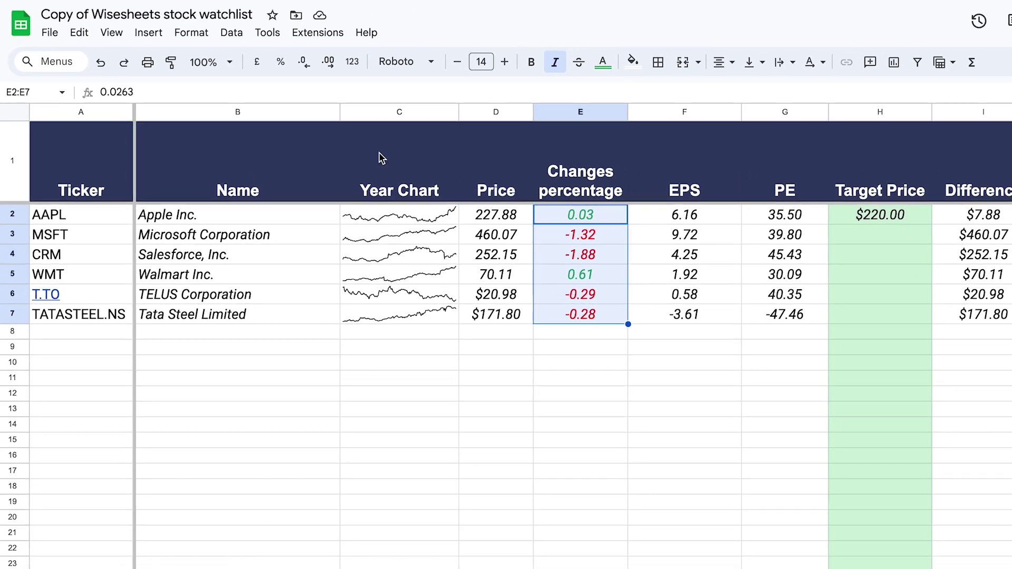
{"action": "left_click", "coordinate": [192, 34]}
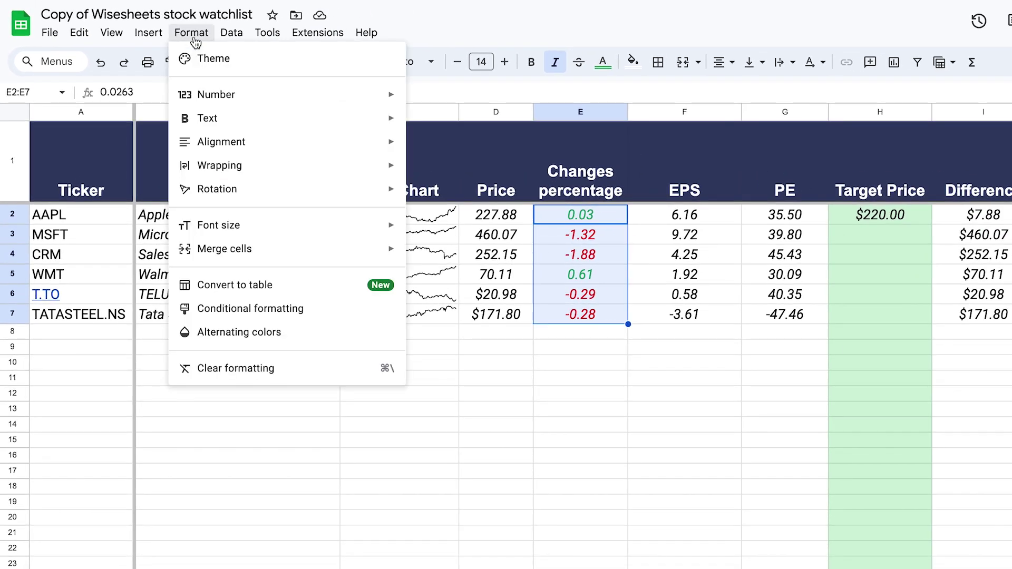
{"action": "left_click", "coordinate": [251, 309]}
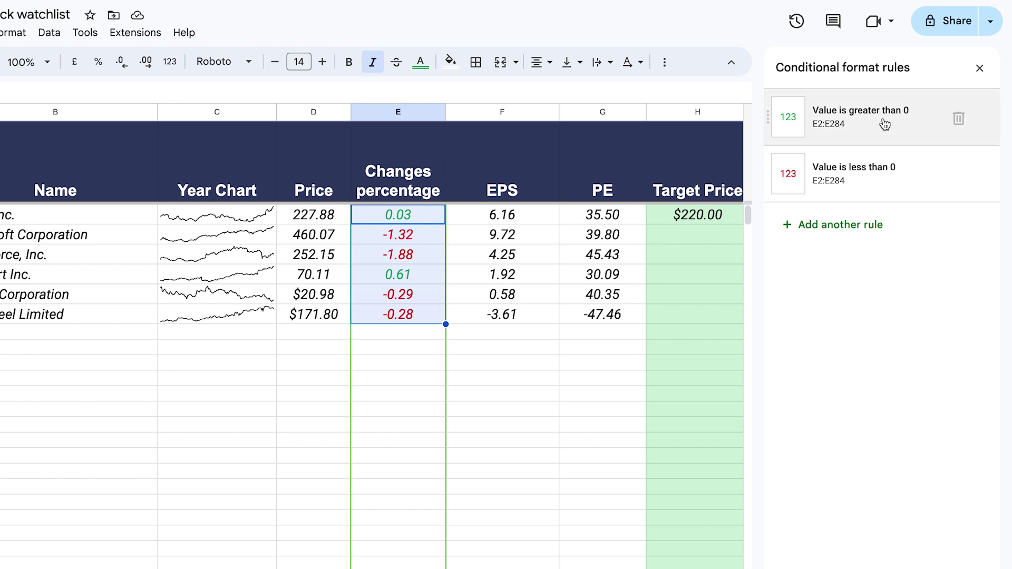
{"action": "left_click", "coordinate": [959, 122]}
{"action": "left_click", "coordinate": [959, 120]}
- Create a conditional format rule for E2:E7 that shows values less than 0 in red text with no fill
{"action": "left_click", "coordinate": [835, 118]}
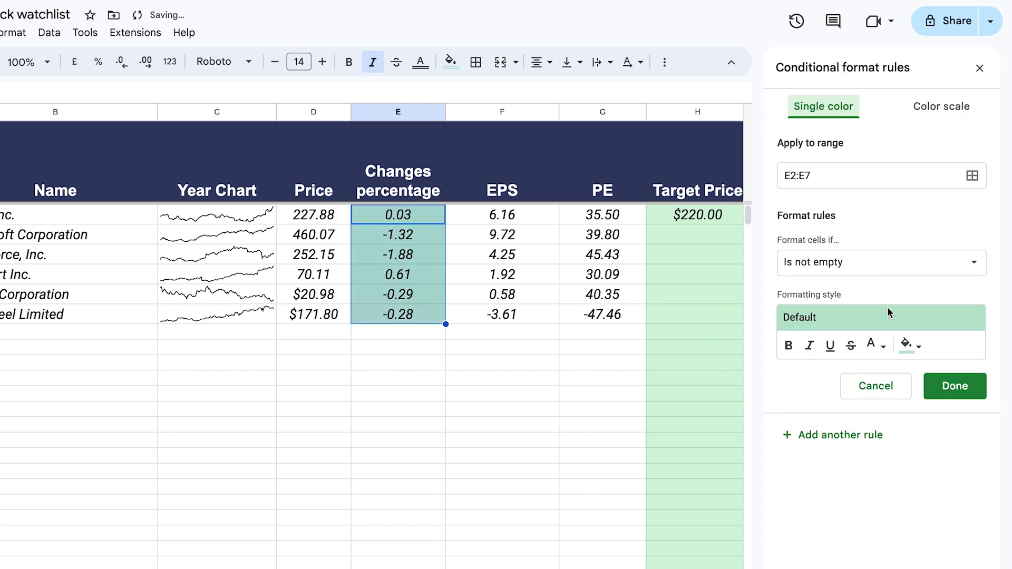
{"action": "left_click", "coordinate": [910, 348]}
{"action": "left_click", "coordinate": [777, 374]}
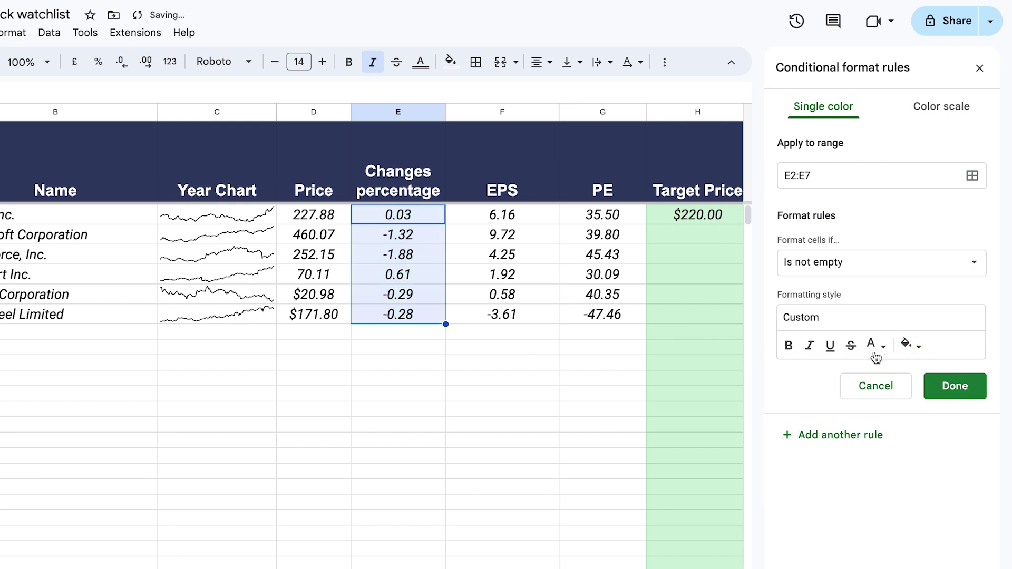
{"action": "left_click", "coordinate": [880, 351]}
{"action": "left_click", "coordinate": [895, 412]}
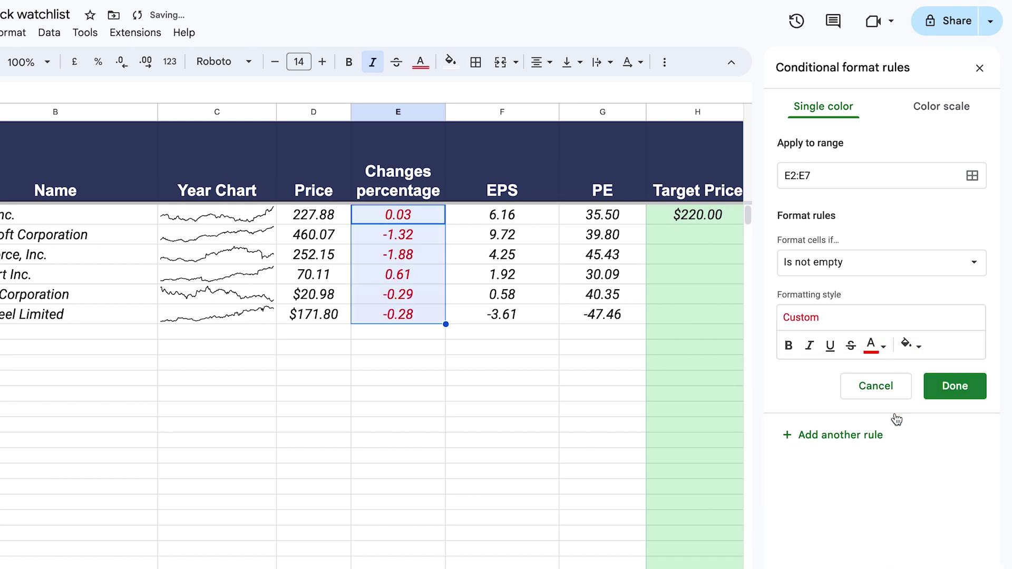
{"action": "left_click", "coordinate": [847, 269]}
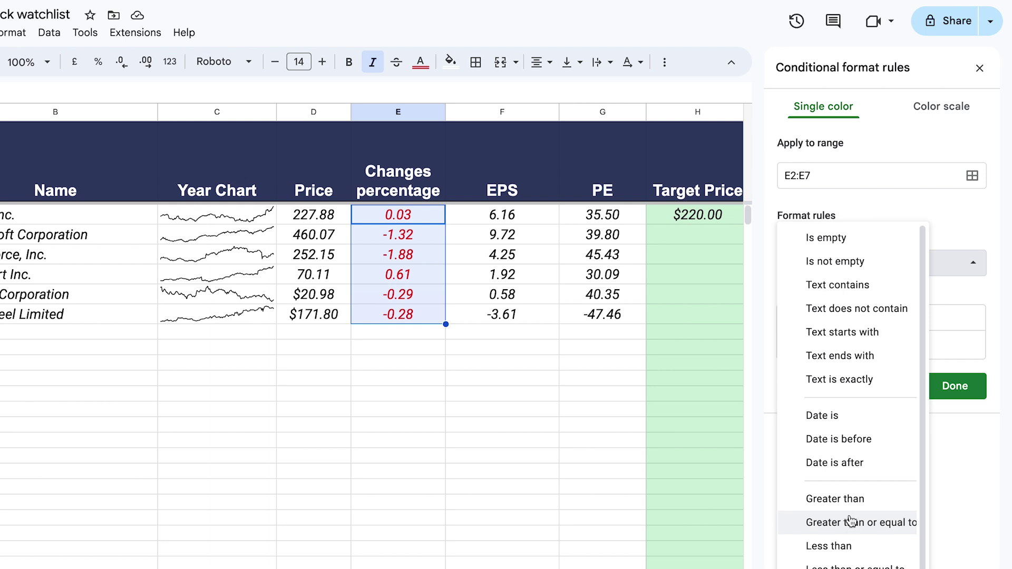
{"action": "left_click", "coordinate": [846, 547]}
{"action": "left_click", "coordinate": [852, 301]}
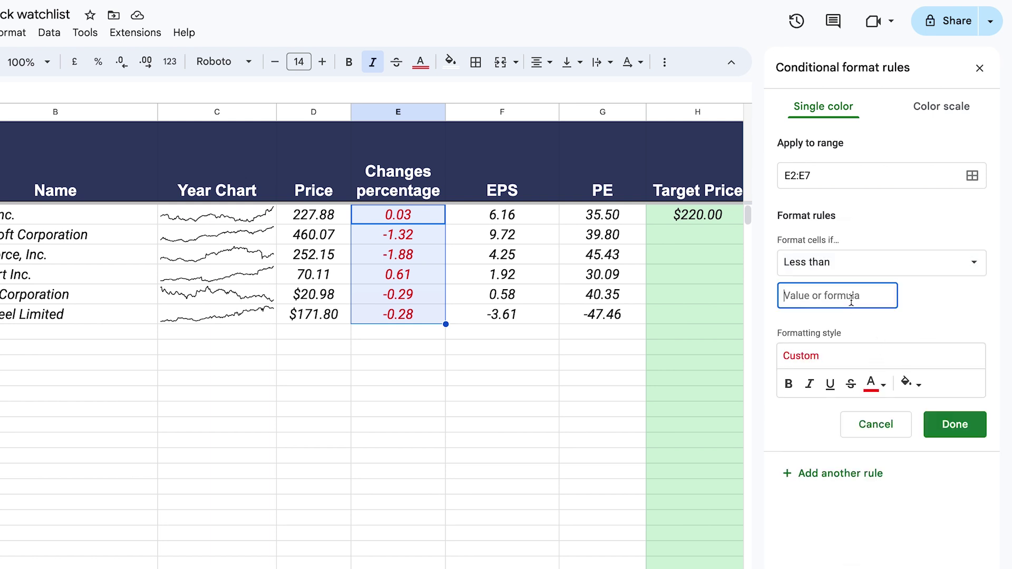
{"action": "type", "text": "0"}
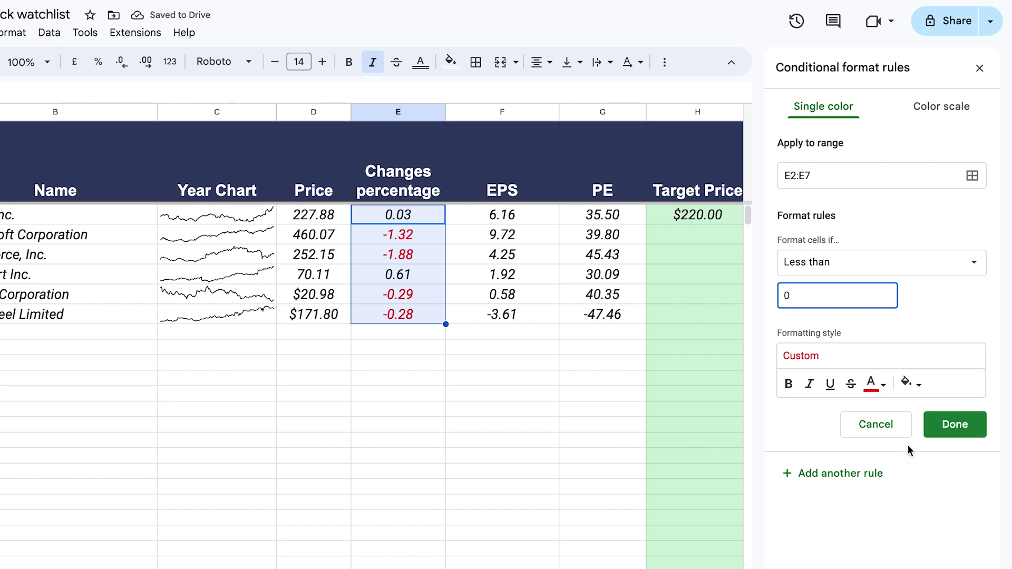
- Add a second rule for E2:E7 showing values greater than 0 in green text, and close the conditional formatting
{"action": "left_click", "coordinate": [849, 479]}
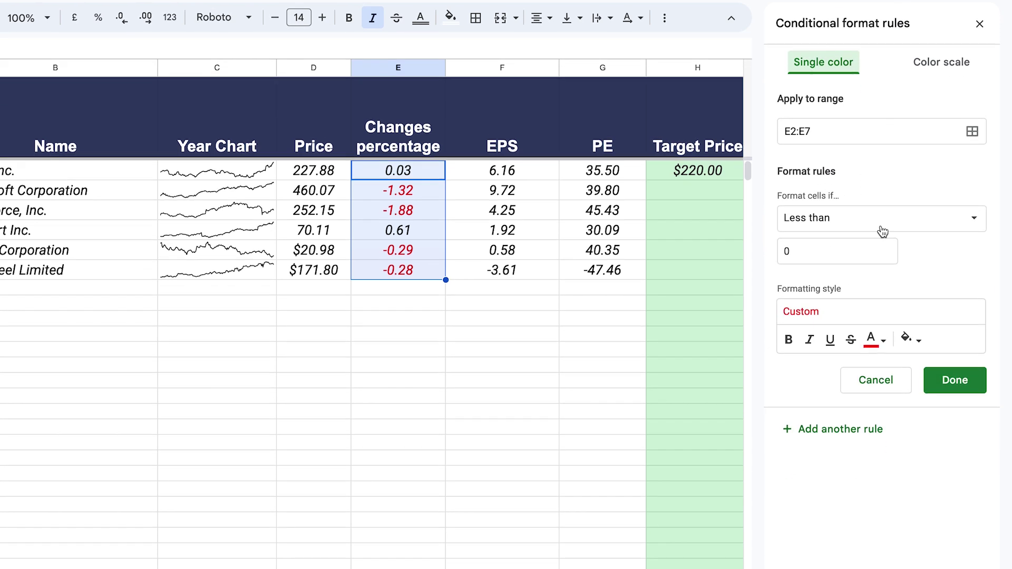
{"action": "left_click", "coordinate": [881, 272]}
{"action": "left_click", "coordinate": [879, 235]}
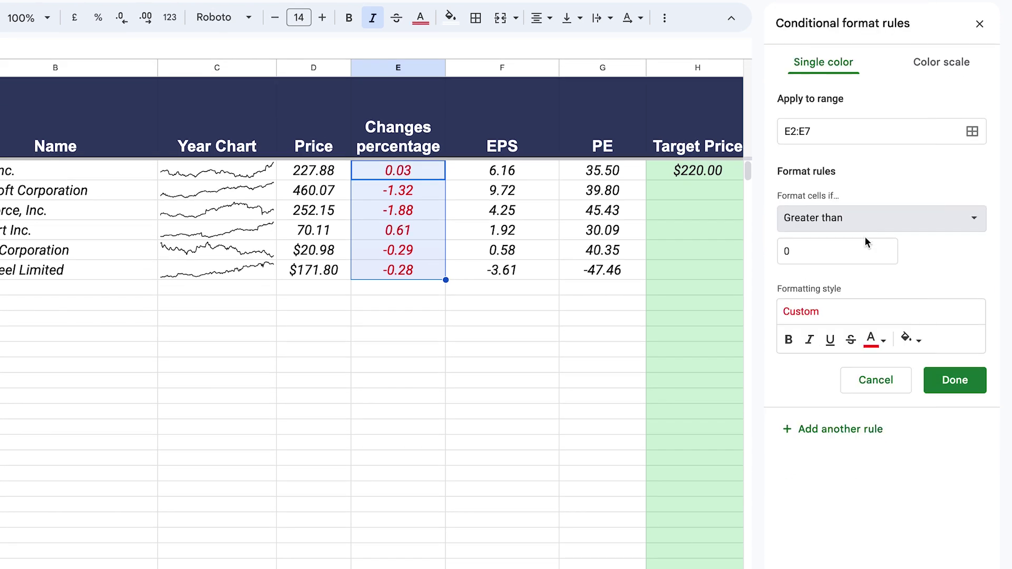
{"action": "left_click", "coordinate": [875, 340]}
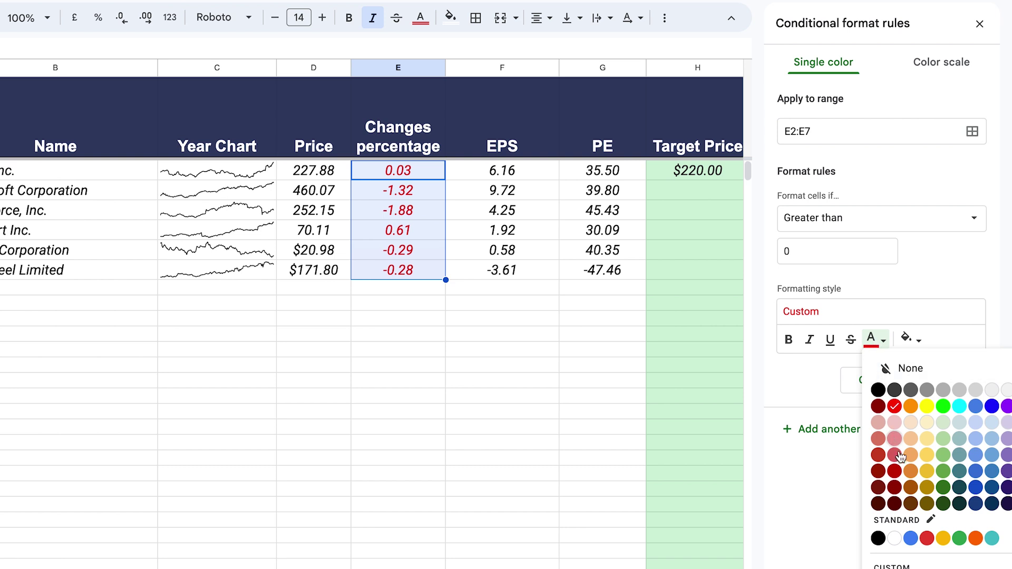
{"action": "left_click", "coordinate": [960, 539]}
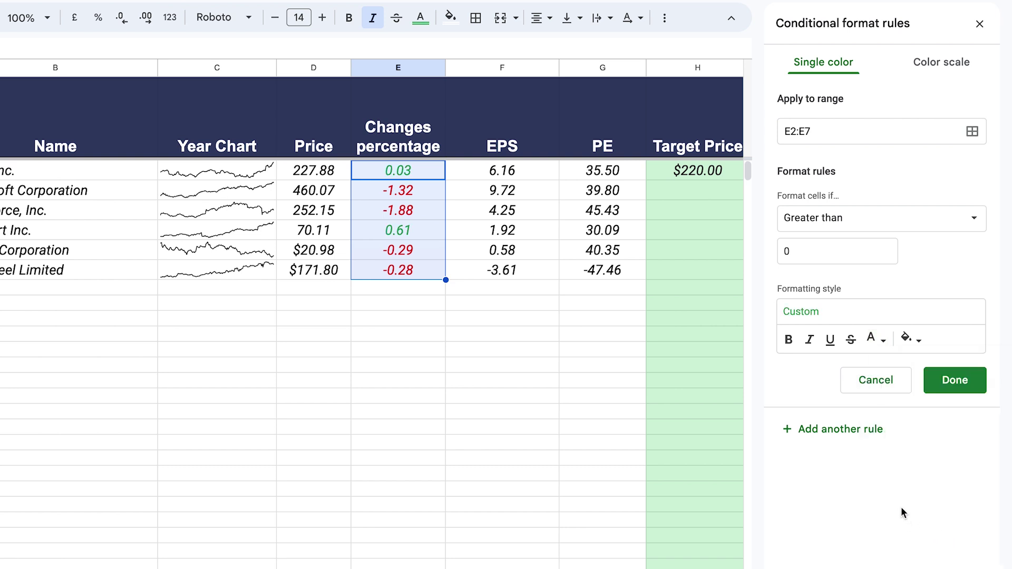
{"action": "left_click", "coordinate": [955, 381]}
{"action": "left_click", "coordinate": [979, 23]}
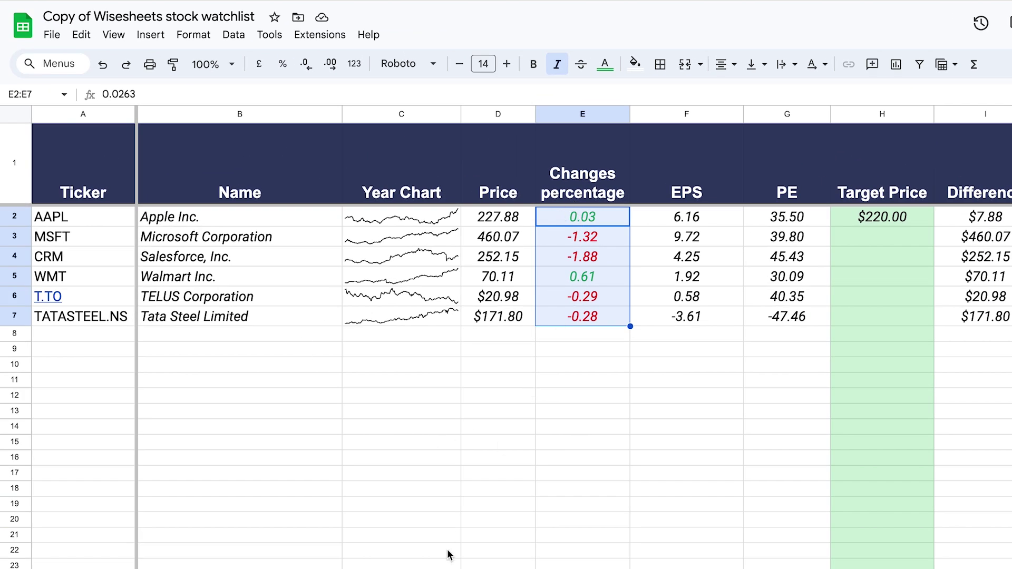
- Look over the full Wisesheets stock watchlist spreadsheet, including its ticker list and the Price formula in D2
{"action": "scroll", "coordinate": [574, 338], "scroll_direction": "right", "scroll_amount": 8}
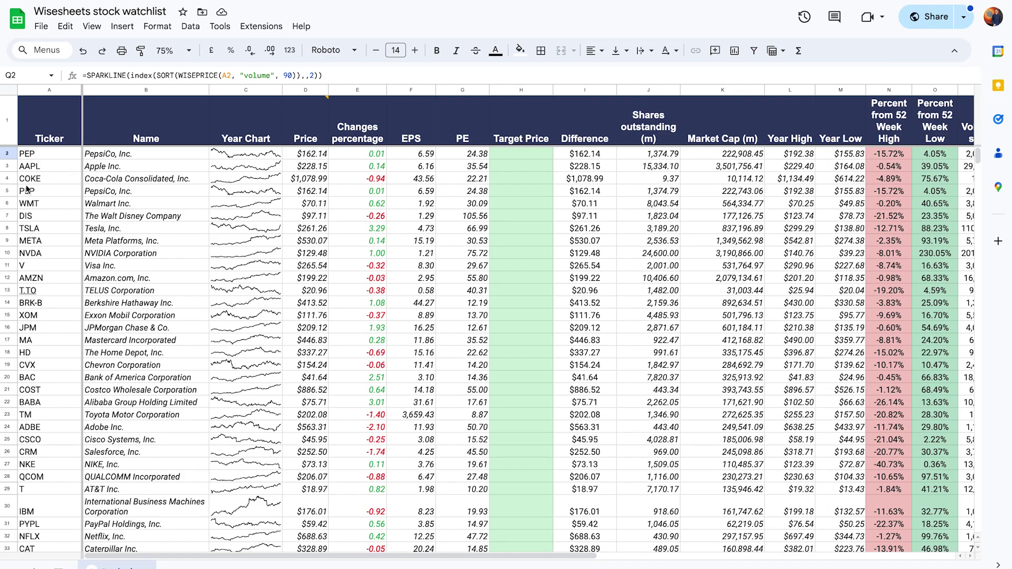
{"action": "left_click_drag", "start_coordinate": [29, 168], "coordinate": [40, 511]}
{"action": "mouse_move", "coordinate": [203, 559]}
{"action": "left_mouse_down"}
{"action": "mouse_move", "coordinate": [368, 554]}
{"action": "mouse_move", "coordinate": [206, 563]}
{"action": "left_mouse_up"}
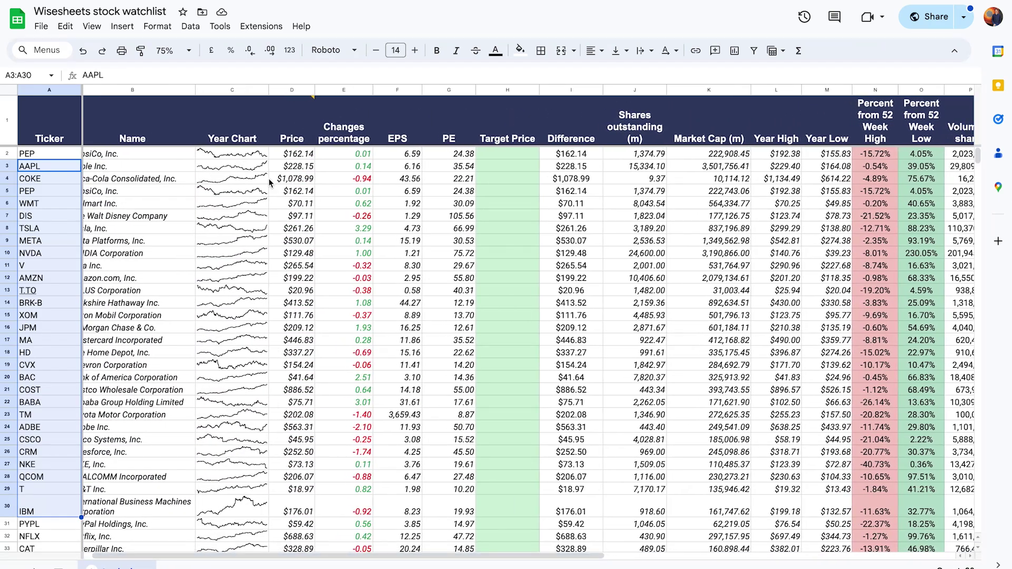
{"action": "left_click", "coordinate": [296, 153]}
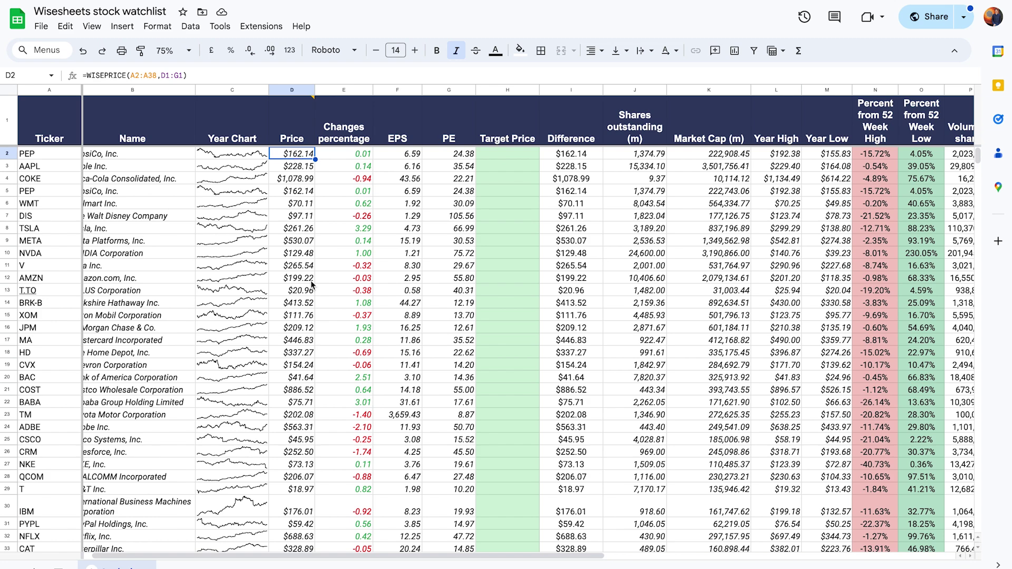
{"action": "left_click_drag", "start_coordinate": [214, 557], "coordinate": [246, 554]}
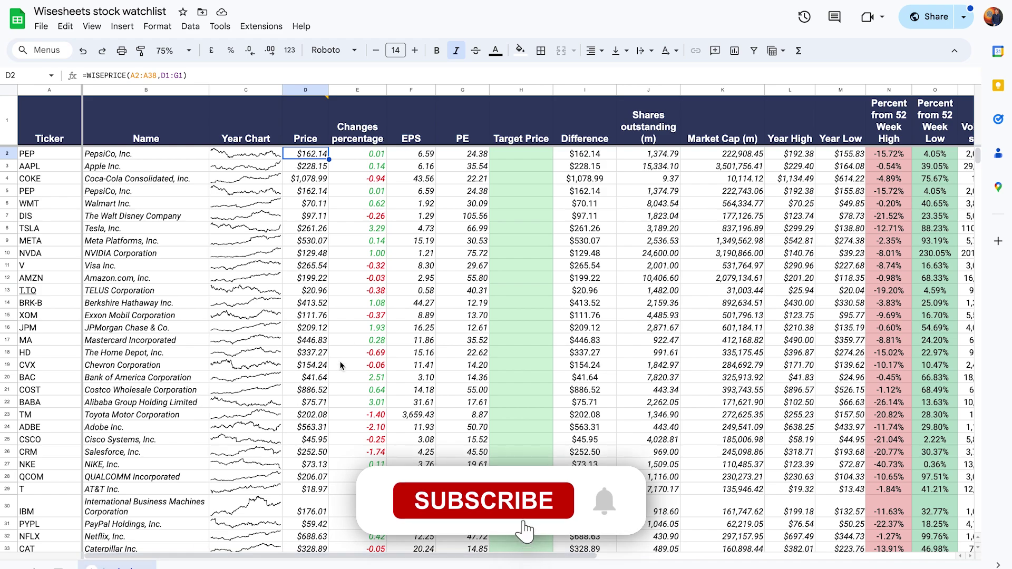